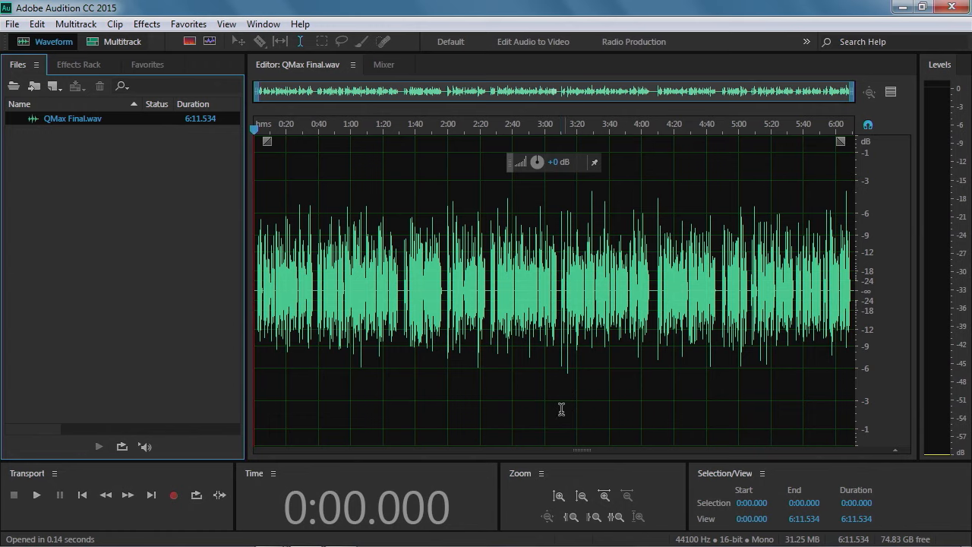
# Zoom into the waveform around 2:19 to examine the individual sample cycles of the audio
pyautogui.scroll(2, 496, 283)
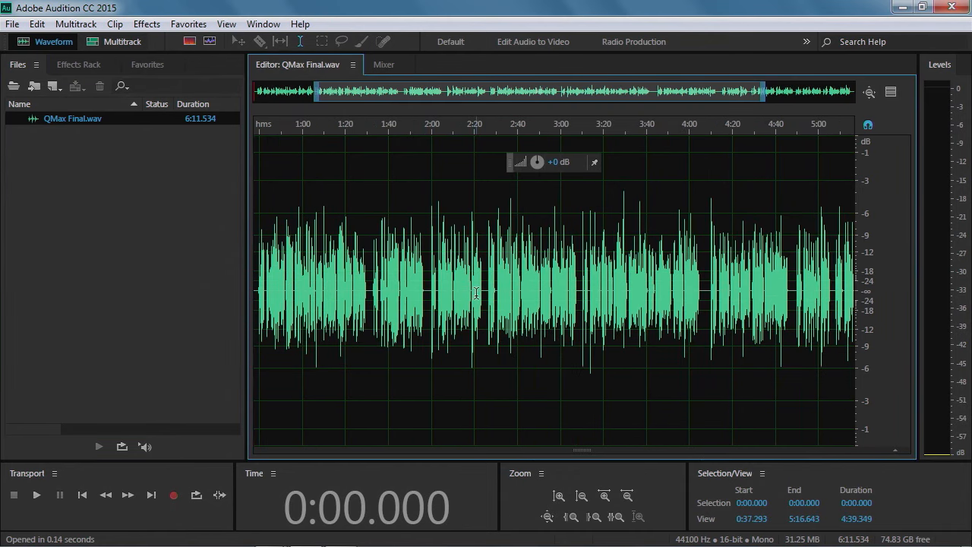
pyautogui.scroll(2, 477, 293)
pyautogui.scroll(2, 476, 293)
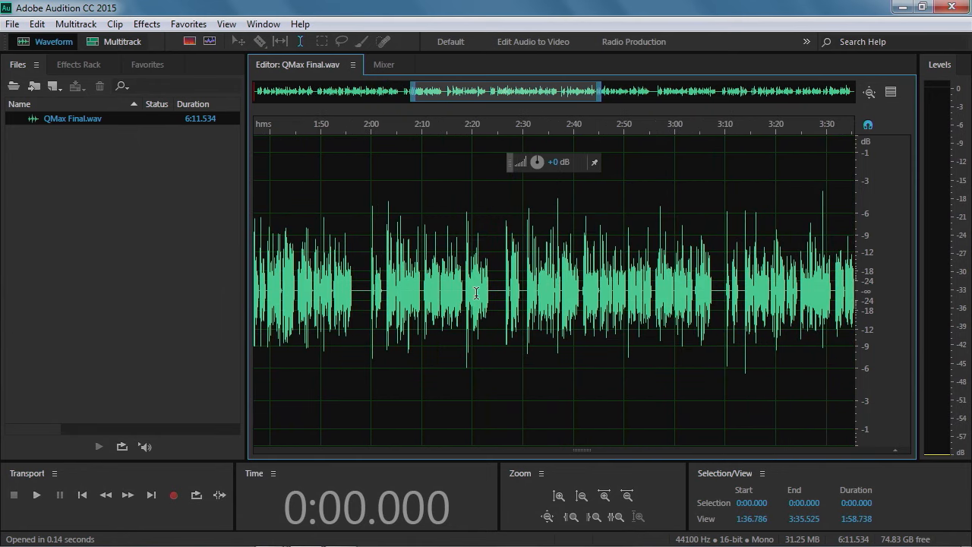
pyautogui.scroll(3, 476, 293)
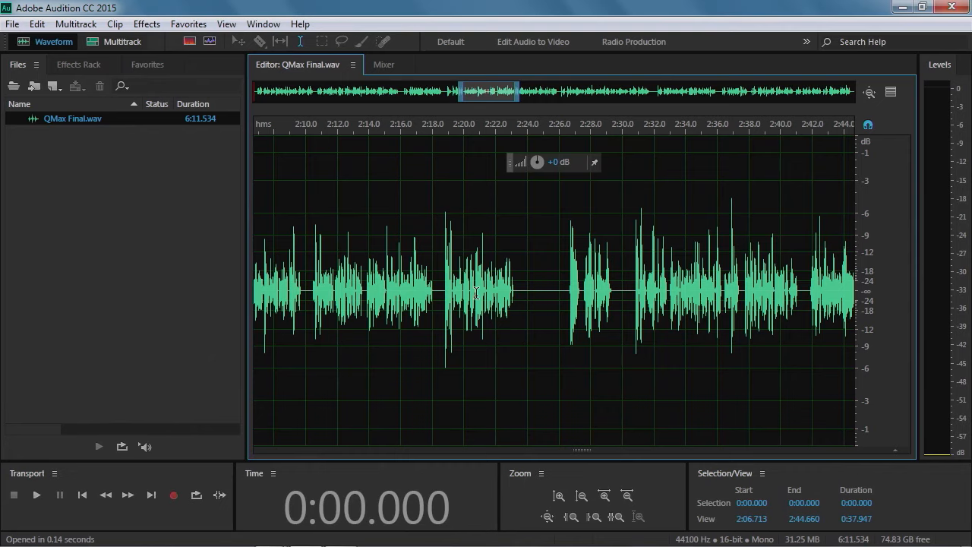
pyautogui.scroll(1, 476, 293)
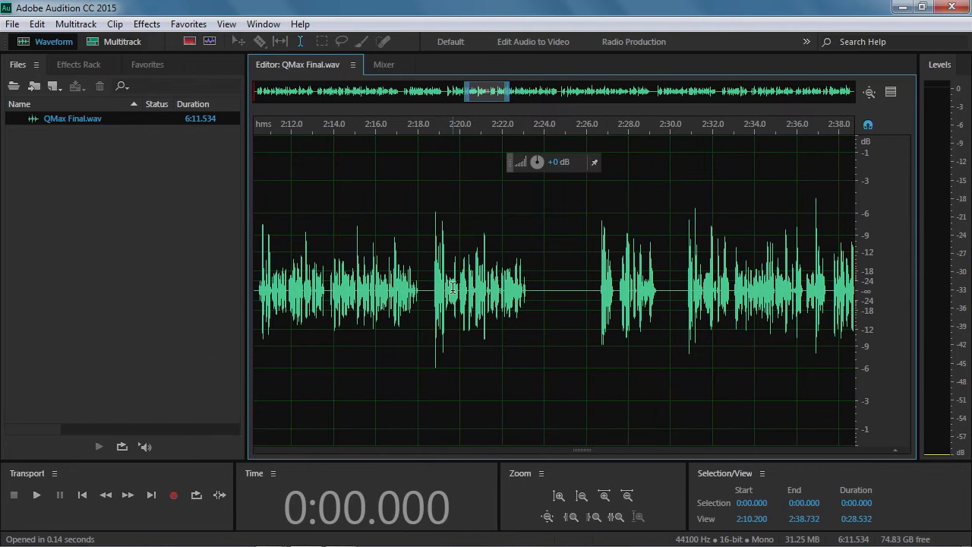
pyautogui.scroll(3, 453, 290)
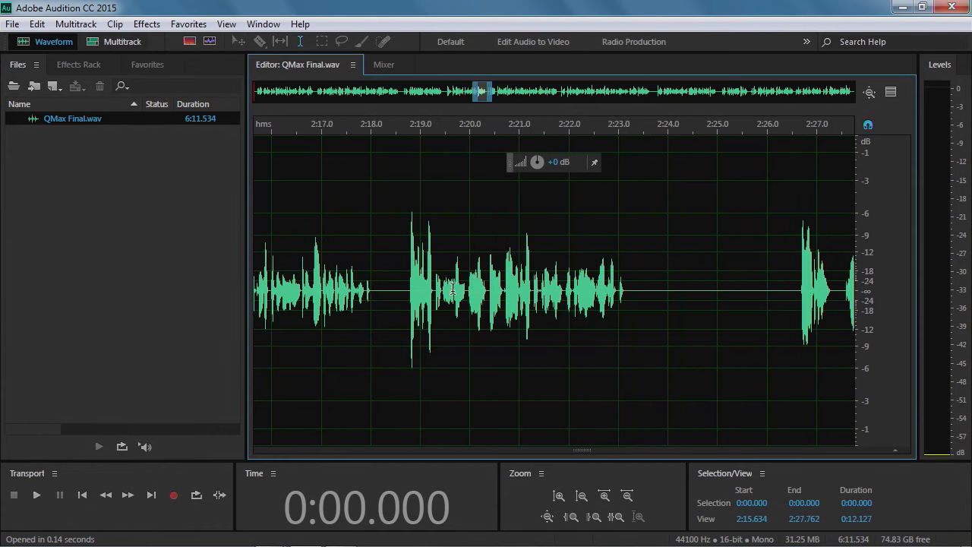
pyautogui.scroll(2, 452, 289)
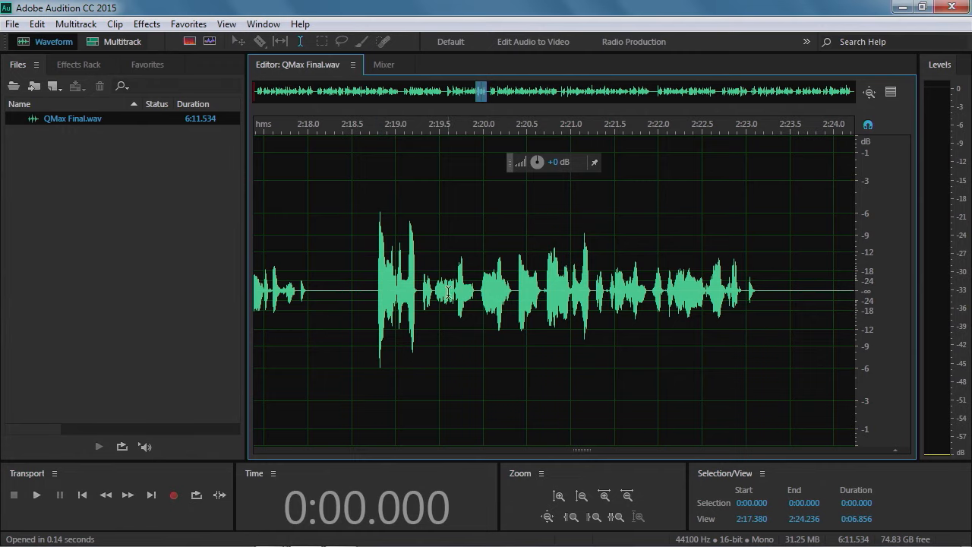
pyautogui.scroll(1, 399, 291)
pyautogui.scroll(8, 399, 291)
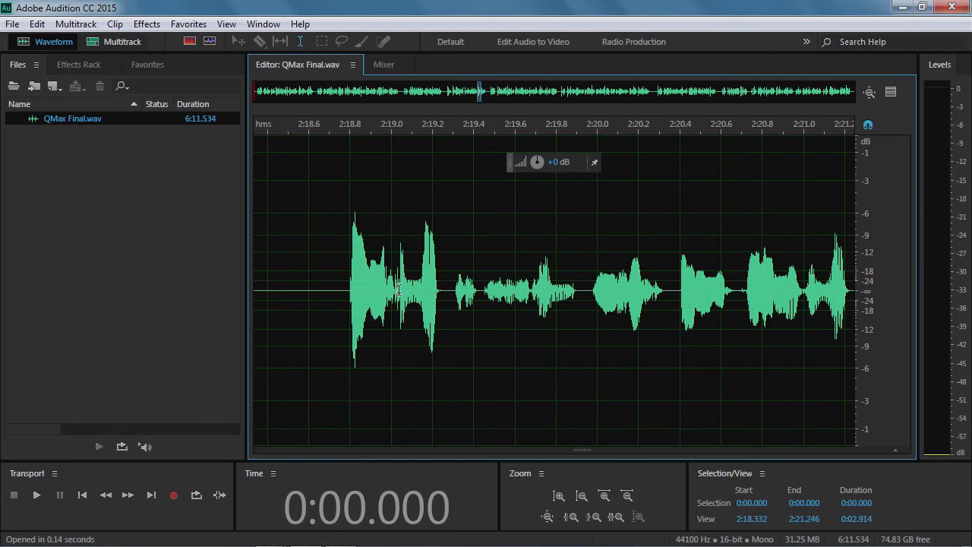
pyautogui.scroll(8, 398, 291)
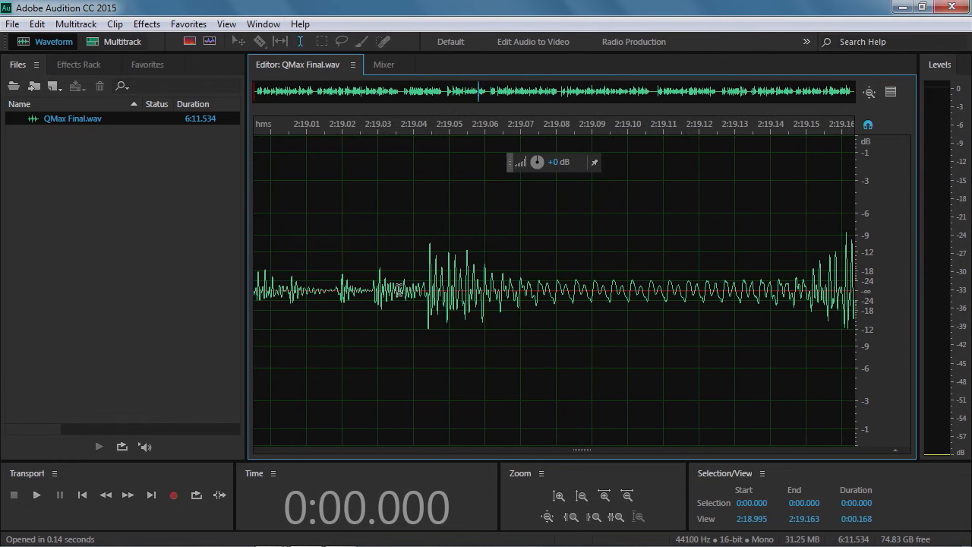
pyautogui.scroll(1, 399, 291)
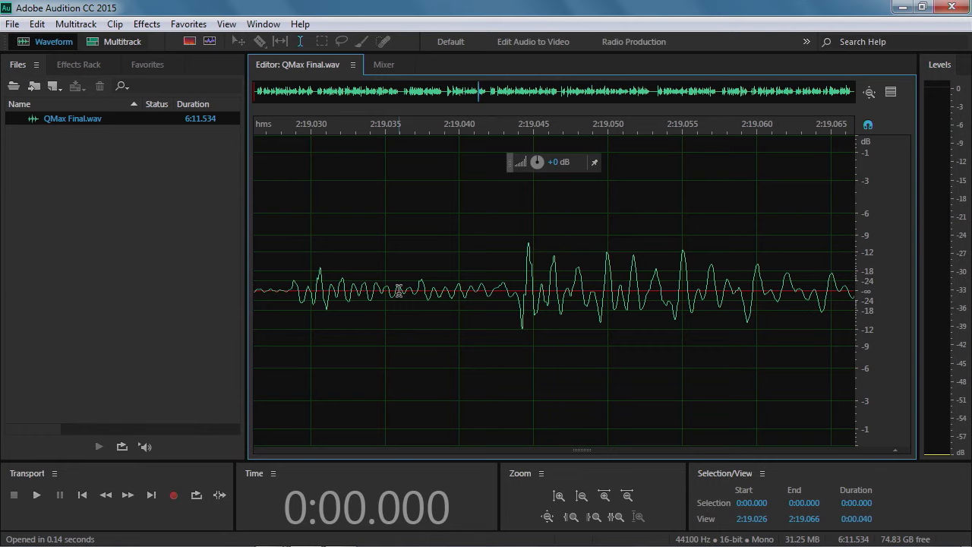
# Zoom back out and scroll the view back to the beginning of the recording
pyautogui.scroll(-3, 398, 291)
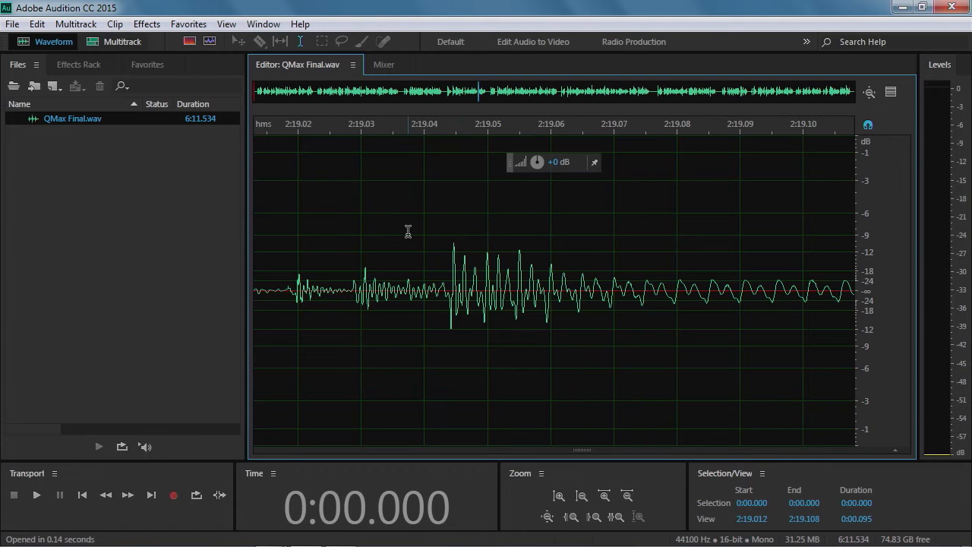
pyautogui.scroll(-6, 398, 274)
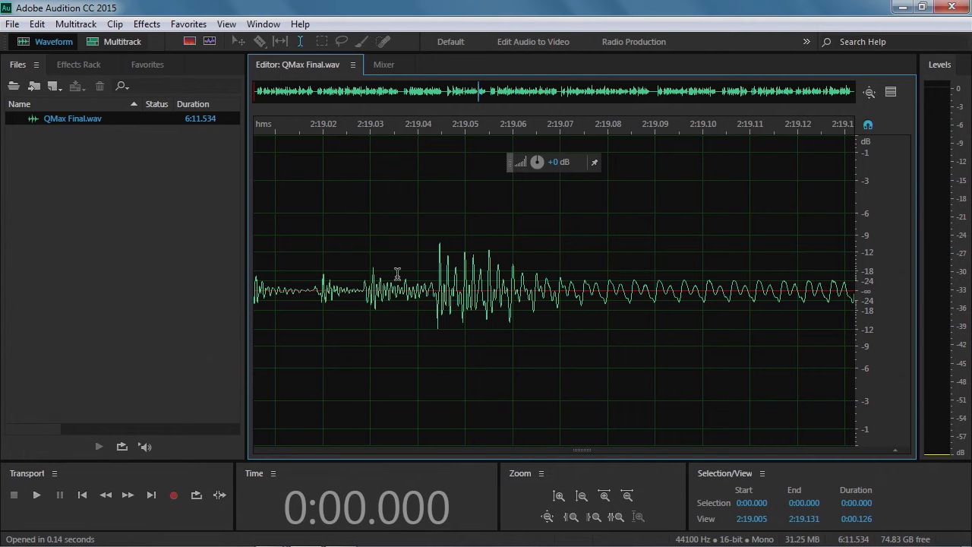
pyautogui.scroll(-6, 397, 273)
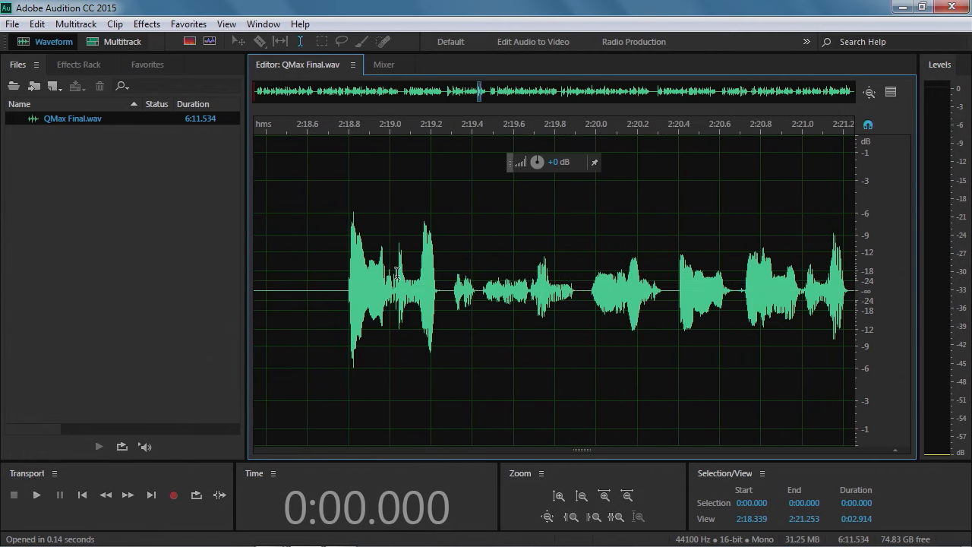
pyautogui.scroll(-8, 396, 272)
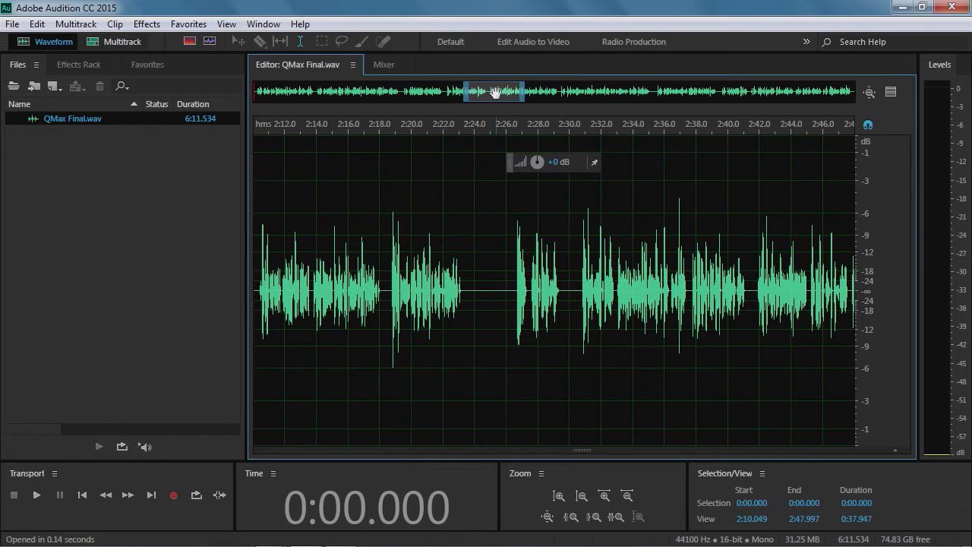
pyautogui.moveTo(494, 92); pyautogui.dragTo(410, 99)
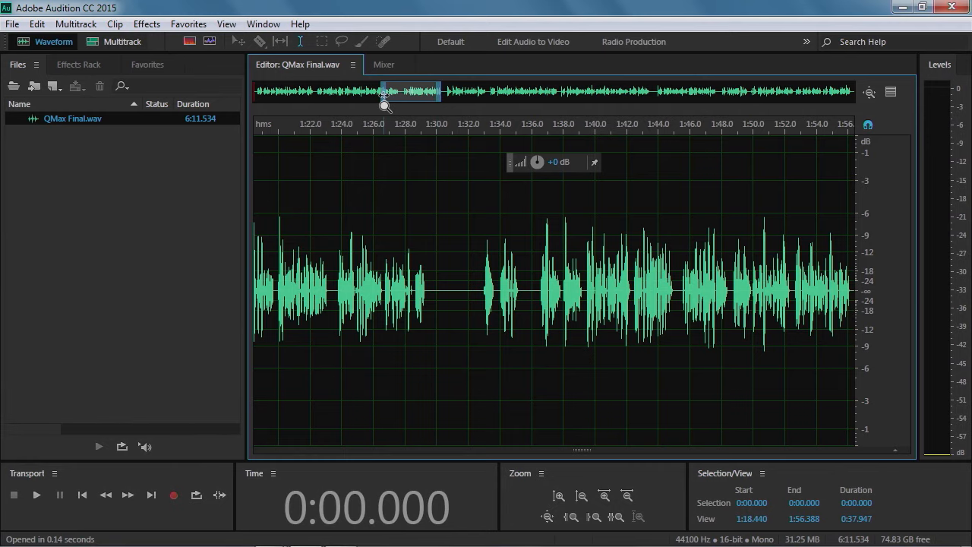
pyautogui.moveTo(384, 92); pyautogui.dragTo(351, 94)
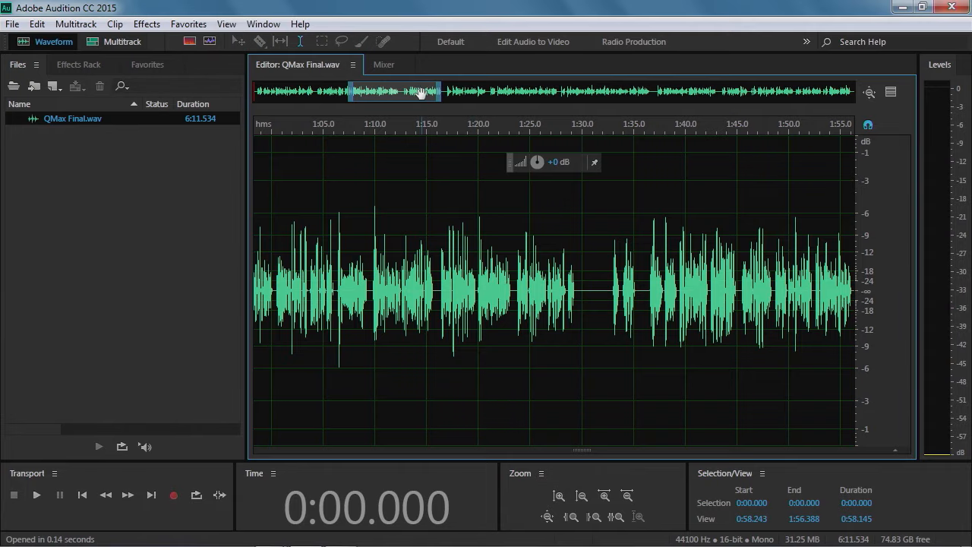
pyautogui.moveTo(416, 92); pyautogui.dragTo(301, 92)
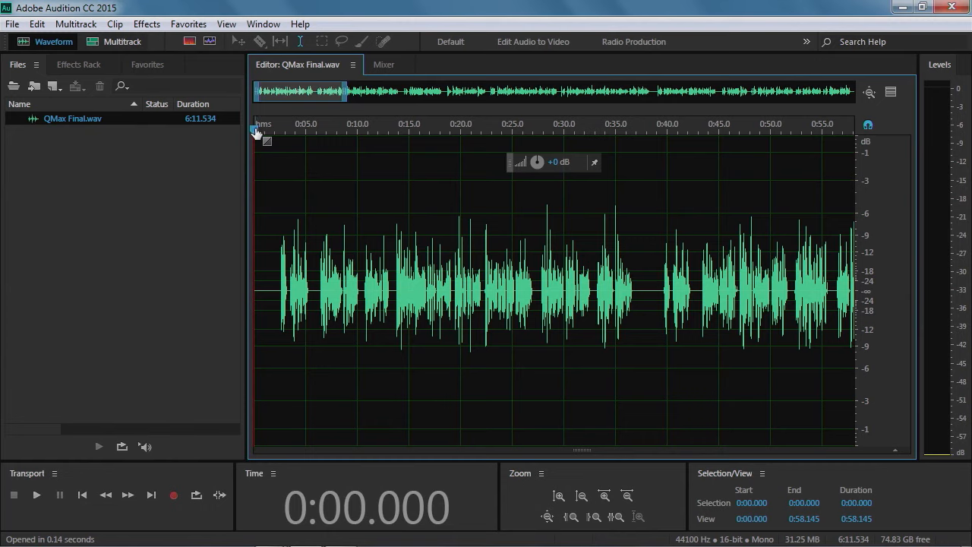
# Move the playhead to the start, play the recording and pause it
pyautogui.moveTo(256, 135)
pyautogui.mouseDown()
pyautogui.moveTo(415, 137)
pyautogui.moveTo(256, 135)
pyautogui.mouseUp()
pyautogui.click(36, 496)
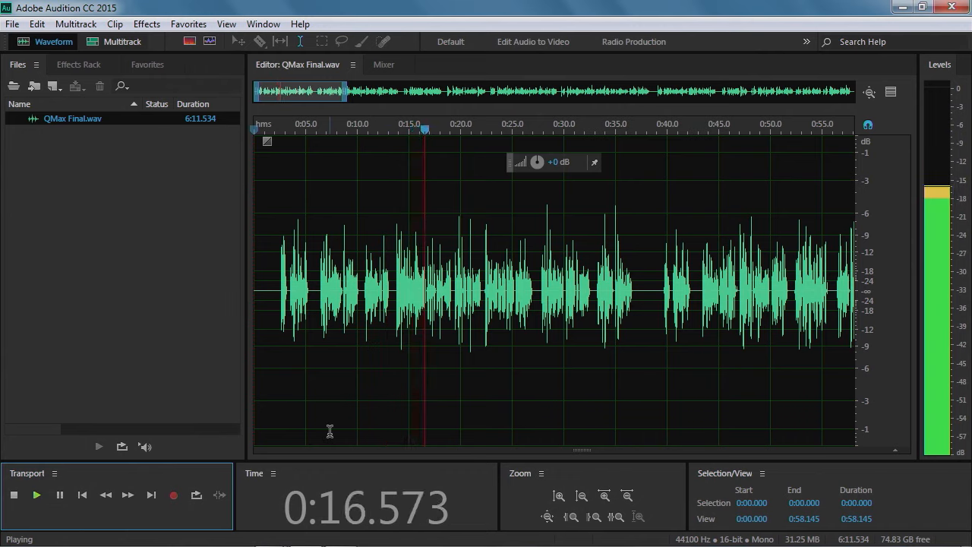
pyautogui.click(64, 499)
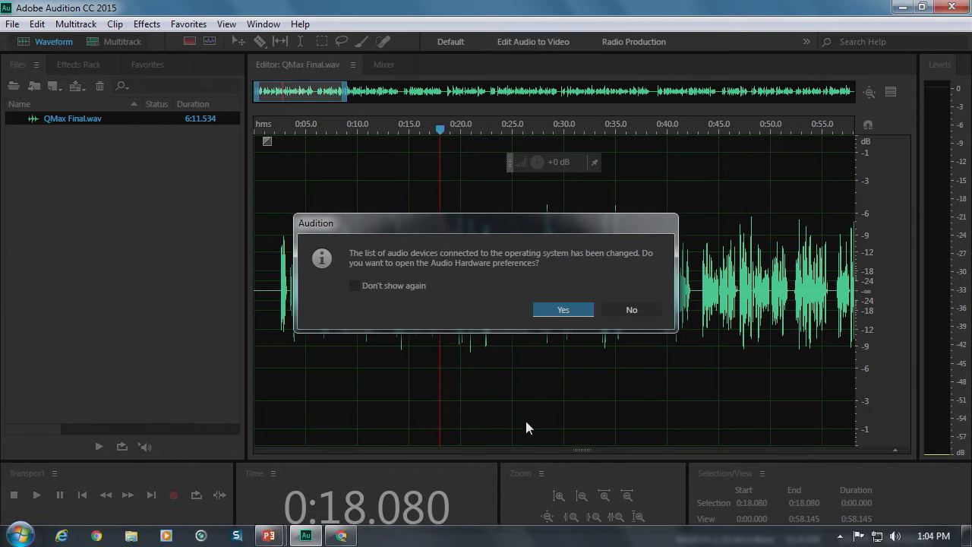
# Open the Audio Hardware preferences and set the default input to No Input, accepting the device change
pyautogui.click(562, 310)
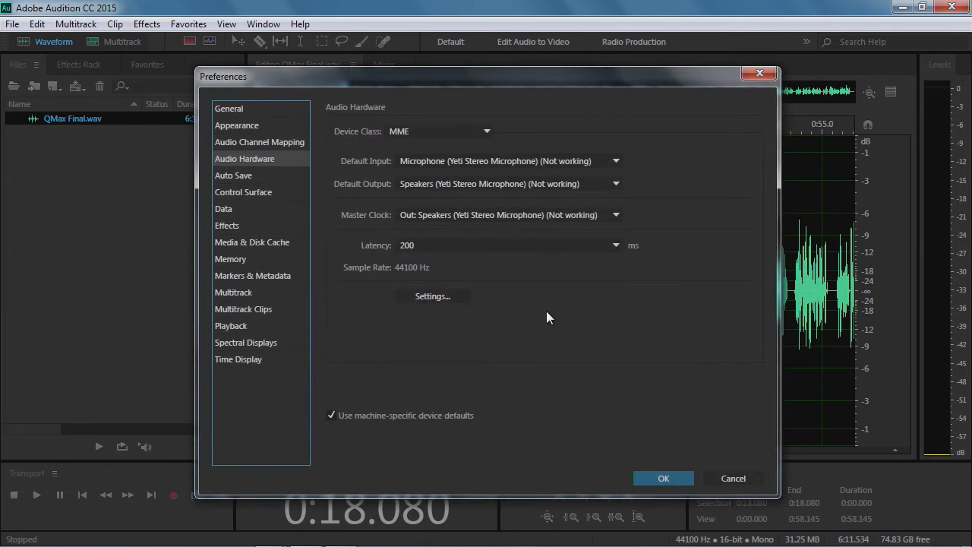
pyautogui.click(417, 163)
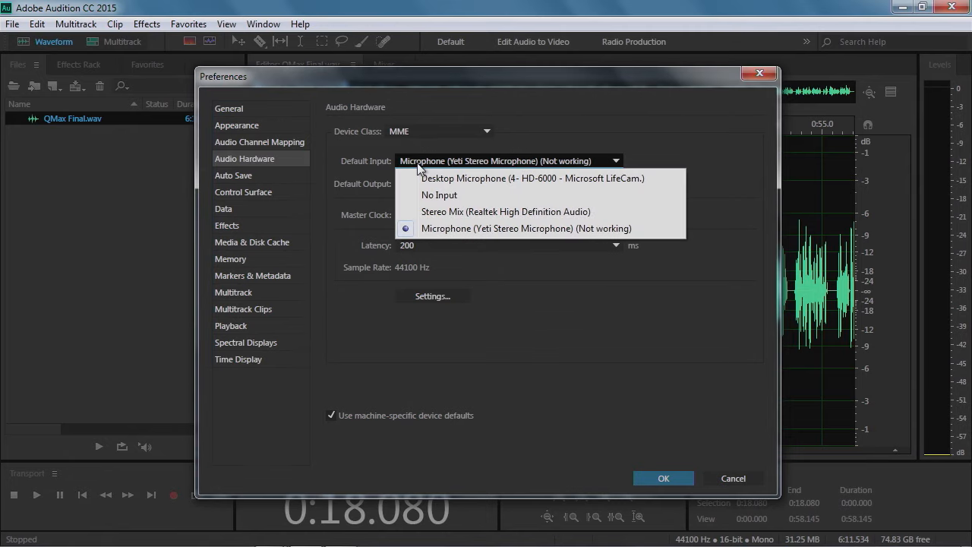
pyautogui.click(429, 195)
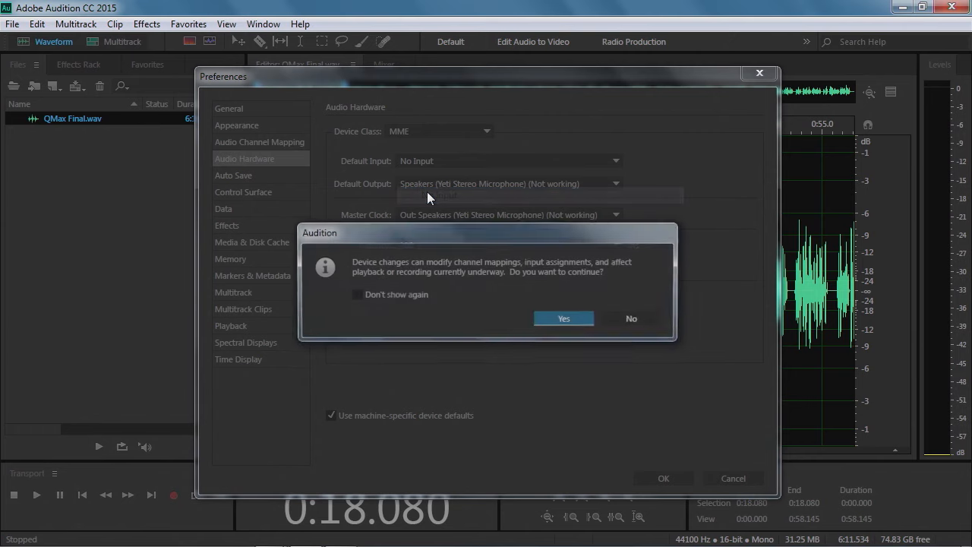
pyautogui.click(573, 316)
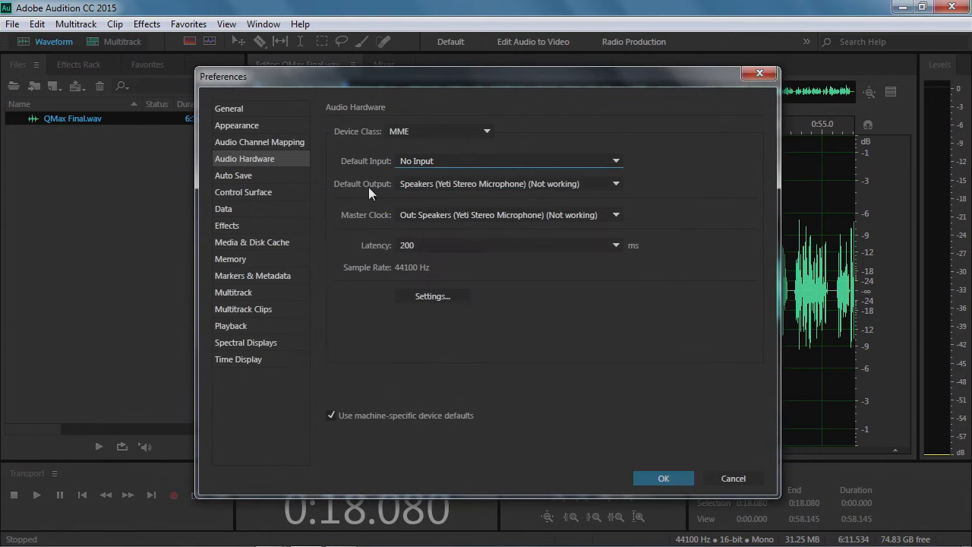
# Set the default output to Realtek HD Audio 2nd output, accept the device change and apply the preferences
pyautogui.click(418, 183)
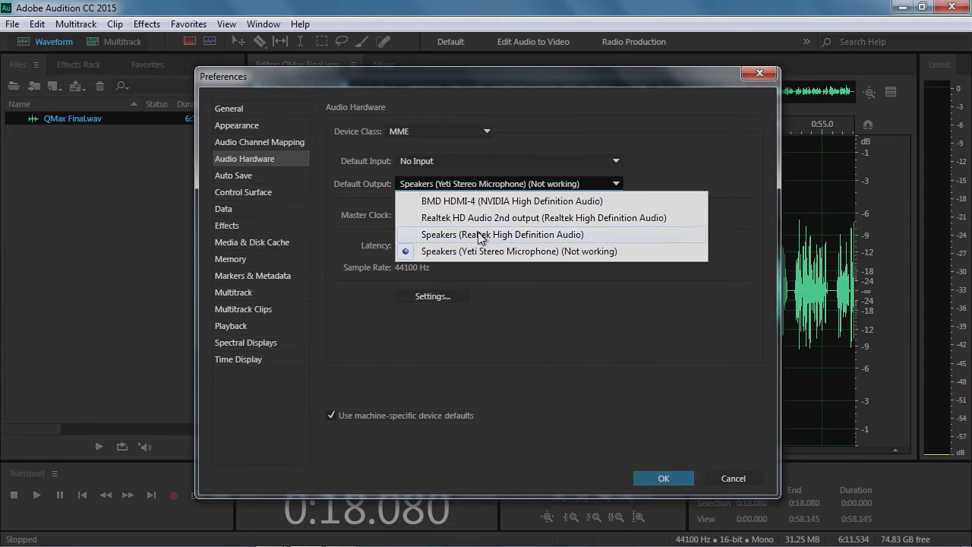
pyautogui.click(438, 219)
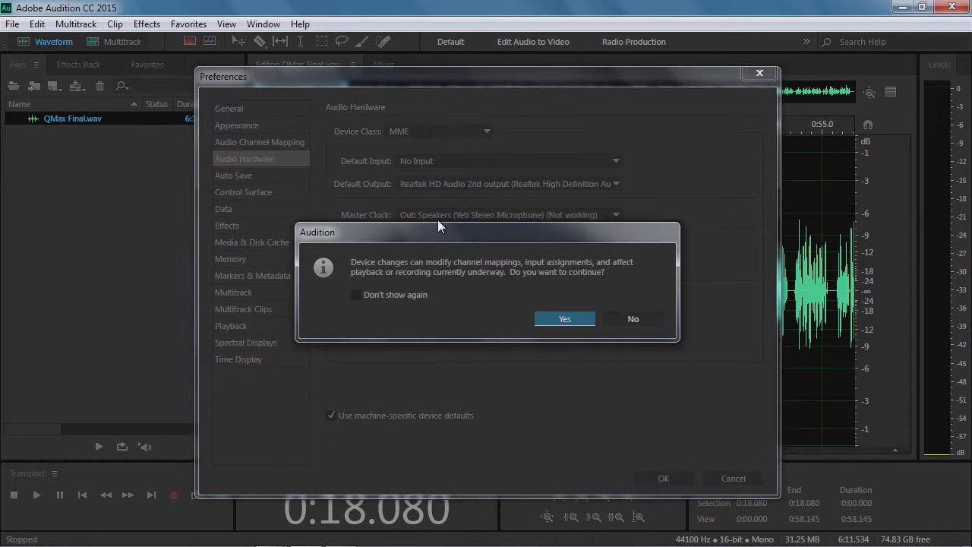
pyautogui.click(568, 318)
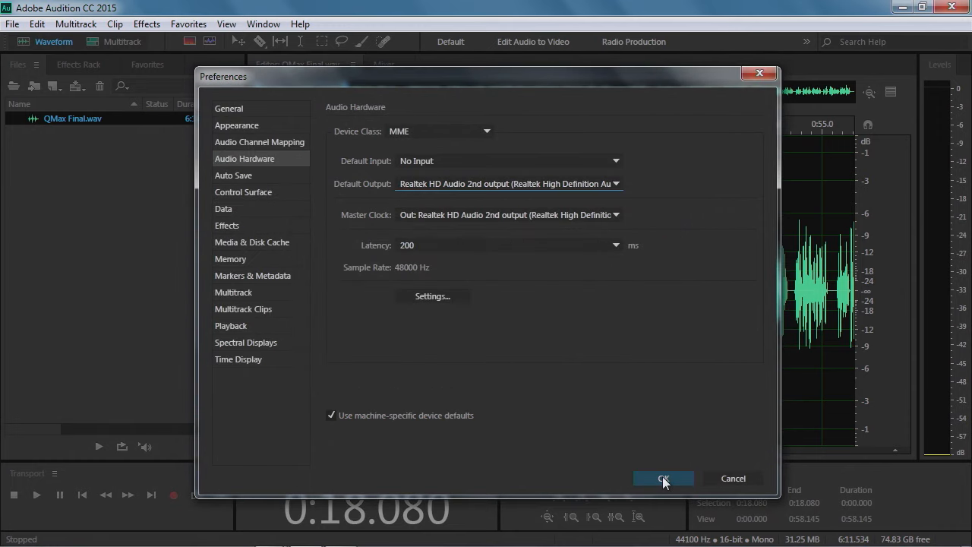
pyautogui.click(663, 478)
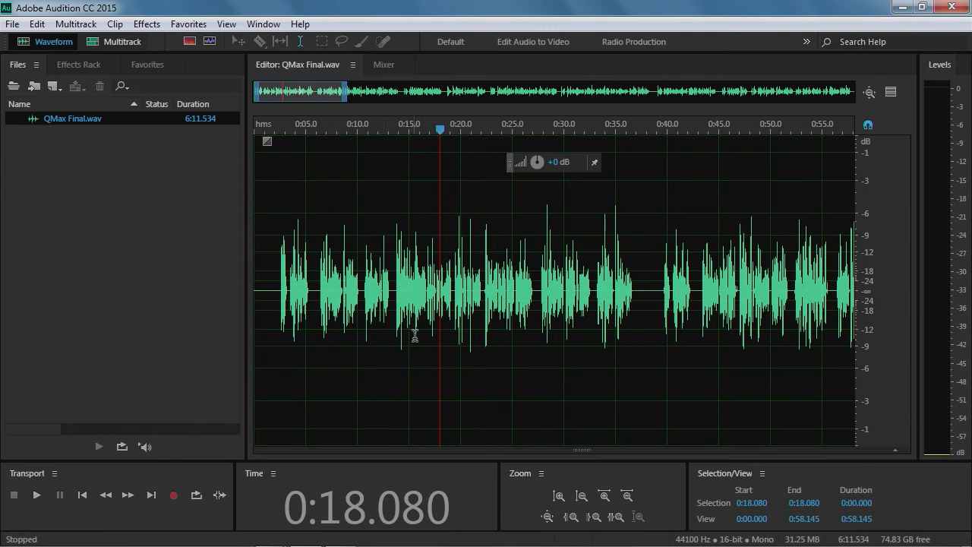
# Play the recording briefly and stop it to test the output
pyautogui.press('space')
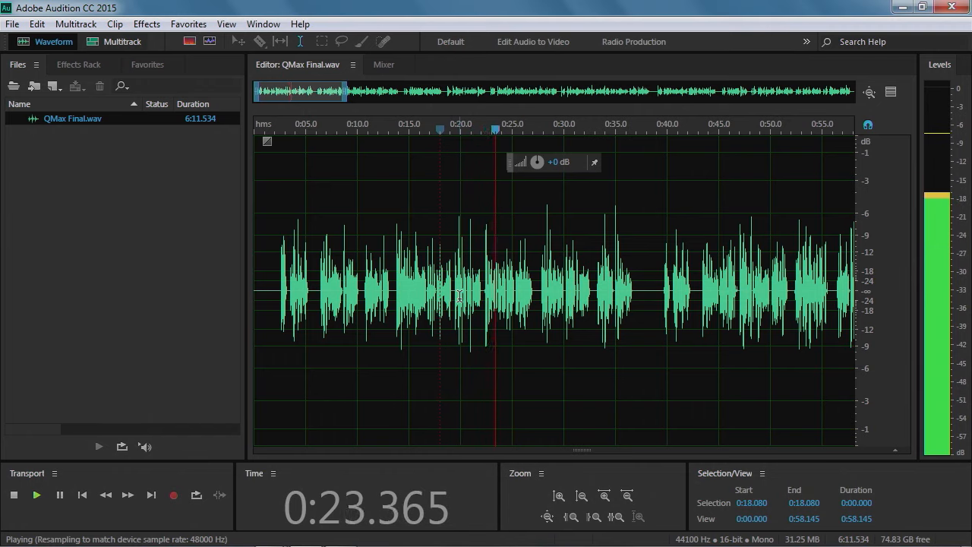
pyautogui.press('space')
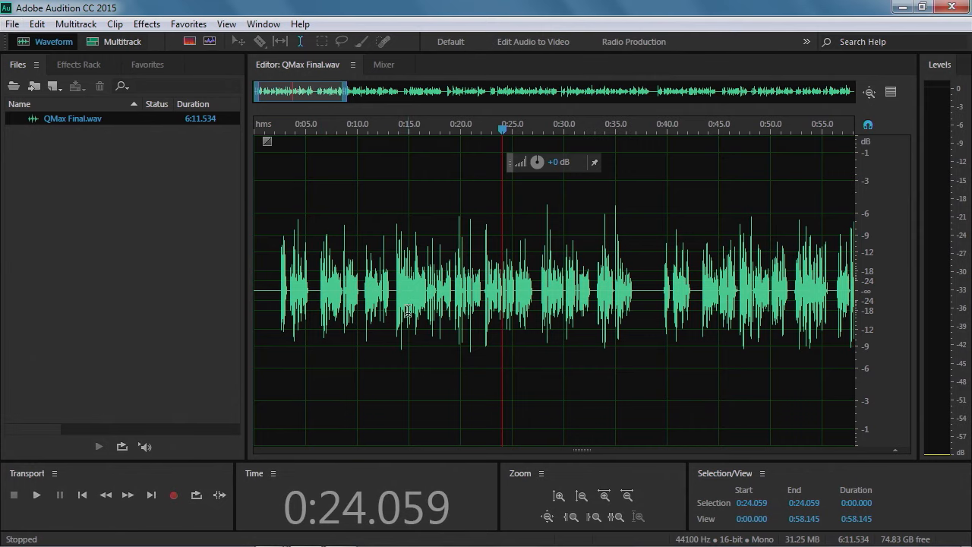
# Reopen Audio Hardware preferences and set the default output to Speakers (Realtek High Definition Audio), confirming and applying
pyautogui.click(37, 23)
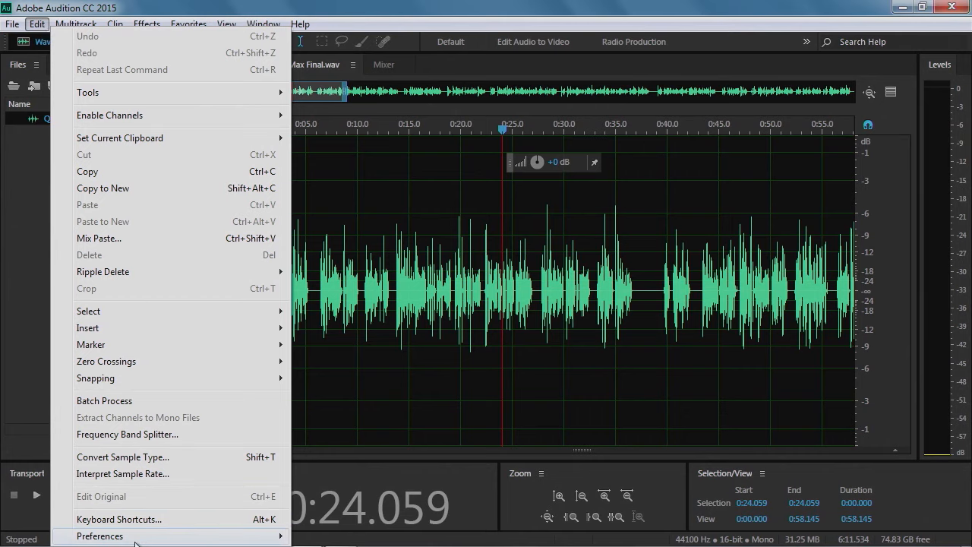
pyautogui.moveTo(135, 542)
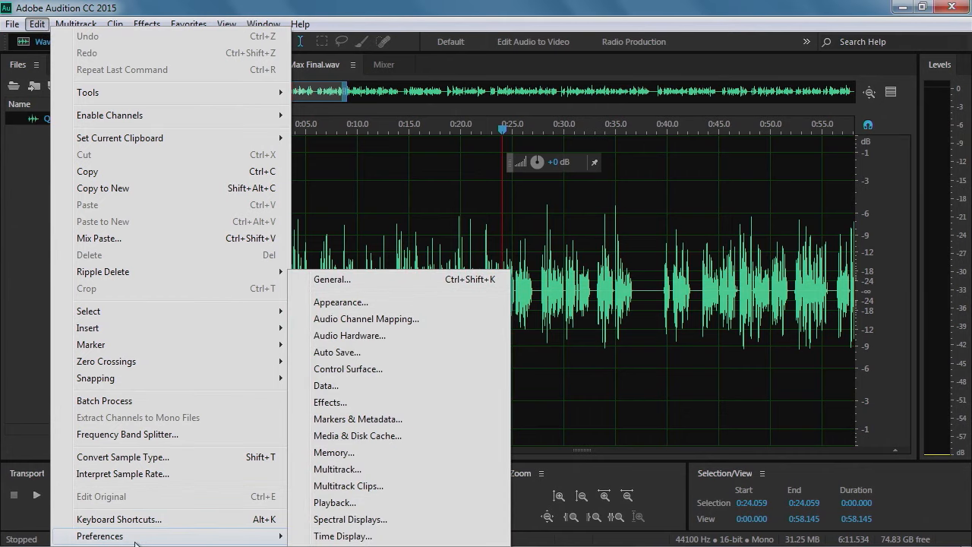
pyautogui.click(356, 338)
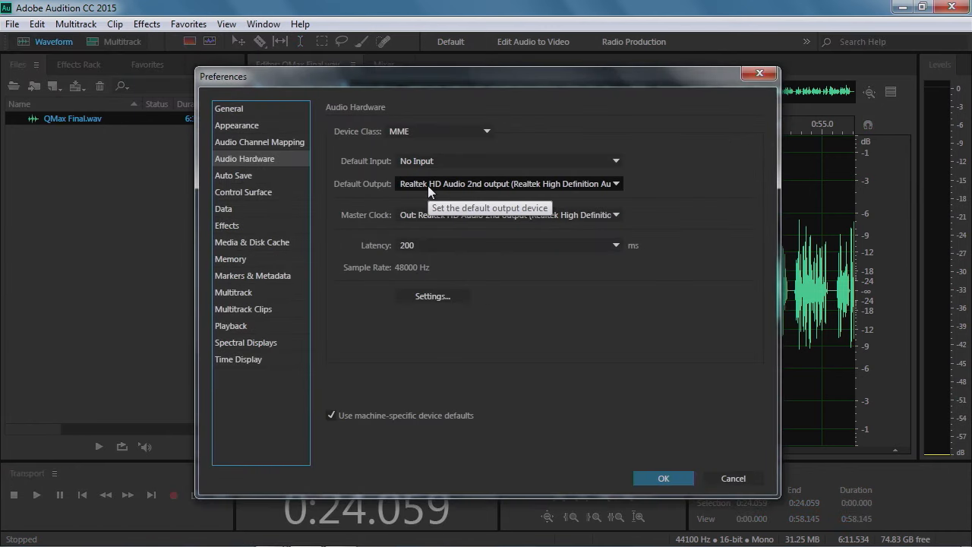
pyautogui.click(406, 184)
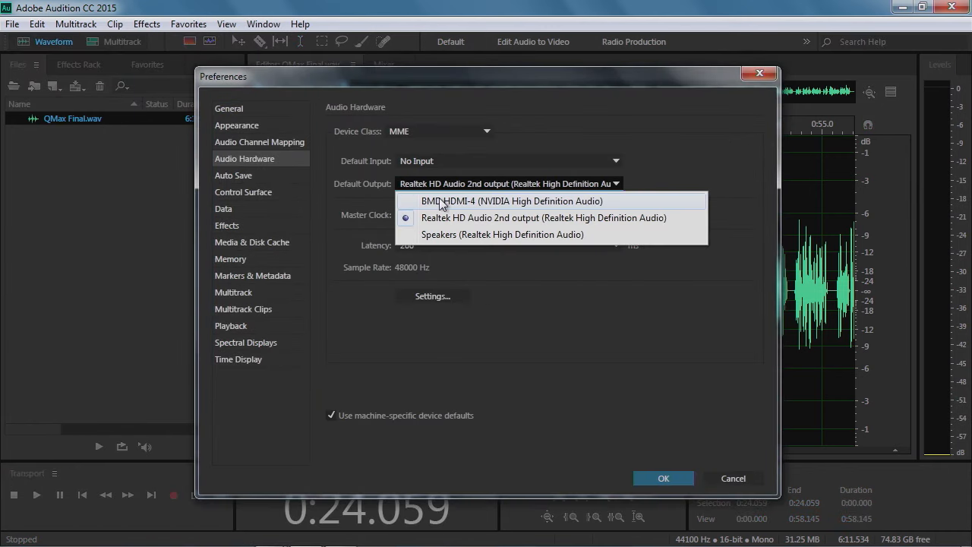
pyautogui.click(452, 234)
pyautogui.click(565, 318)
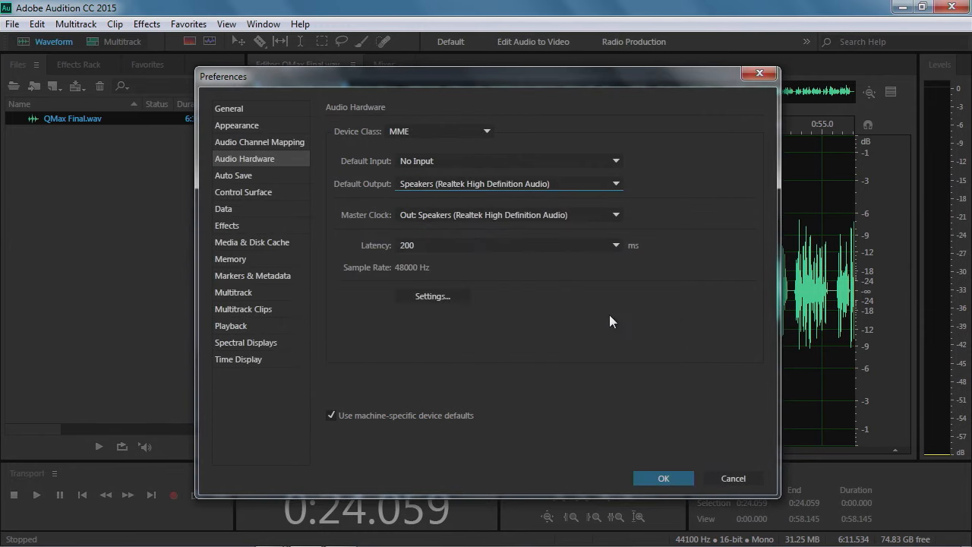
pyautogui.click(658, 478)
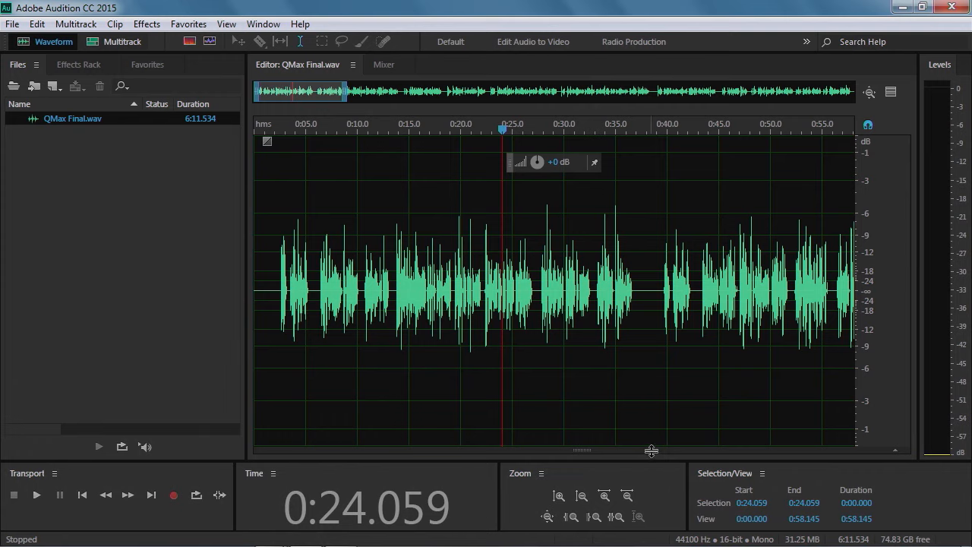
# Start playback of the recording to test the new output device
pyautogui.press('space')
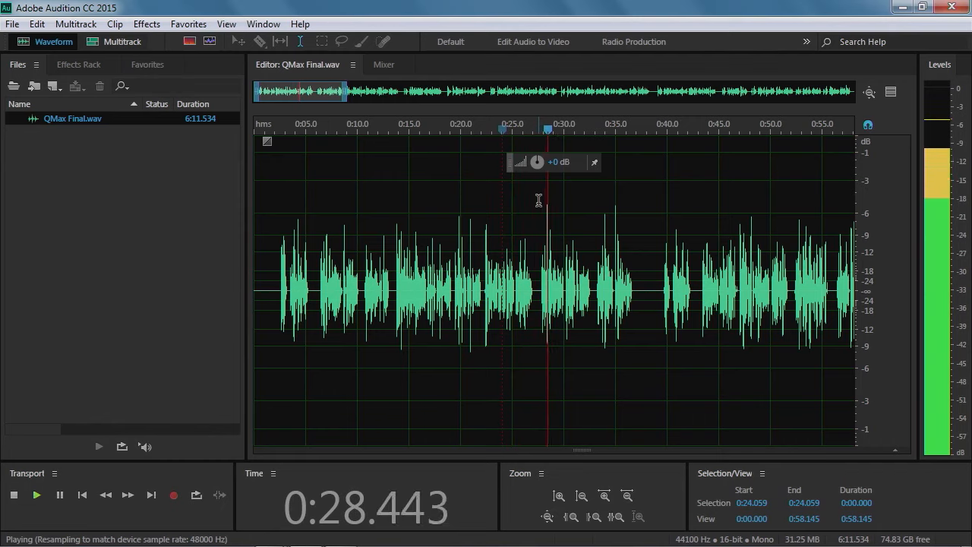
# Stop playback, move the playhead back to about 0:05 and replay a short section of the recording
pyautogui.press('space')
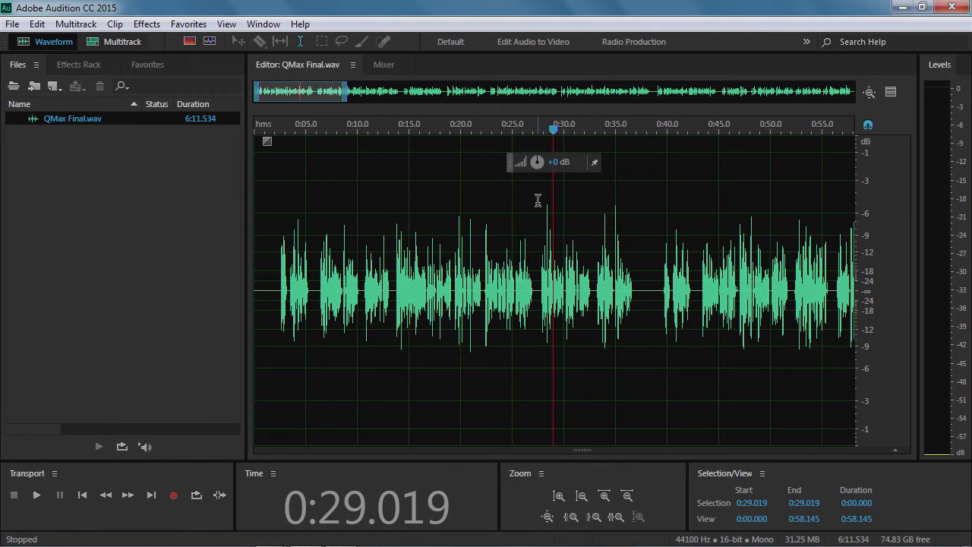
pyautogui.click(302, 121)
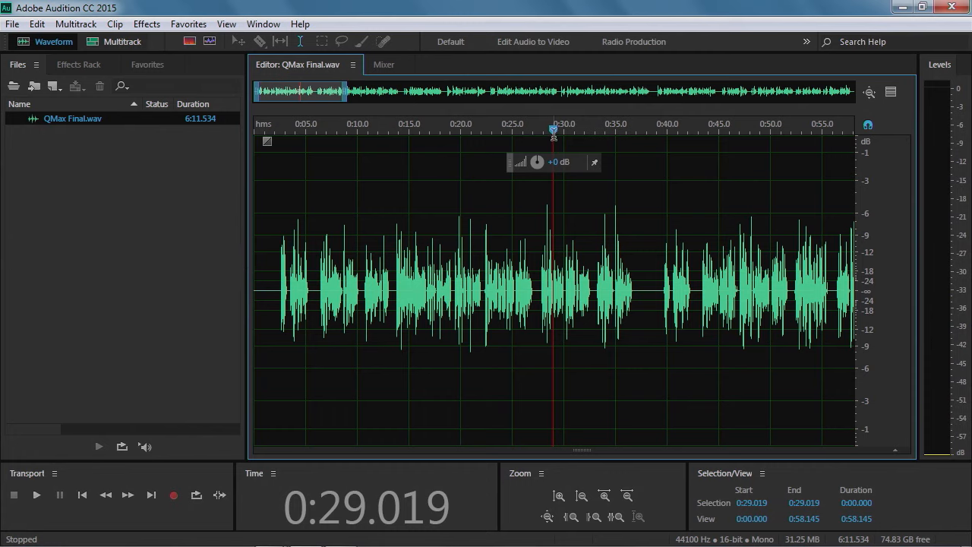
pyautogui.moveTo(555, 135); pyautogui.dragTo(365, 137)
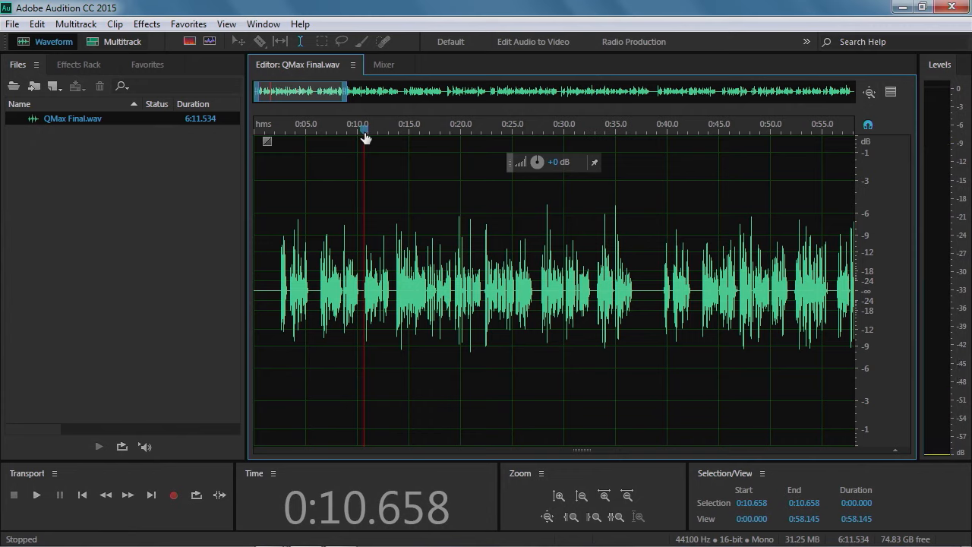
pyautogui.moveTo(365, 138); pyautogui.dragTo(271, 138)
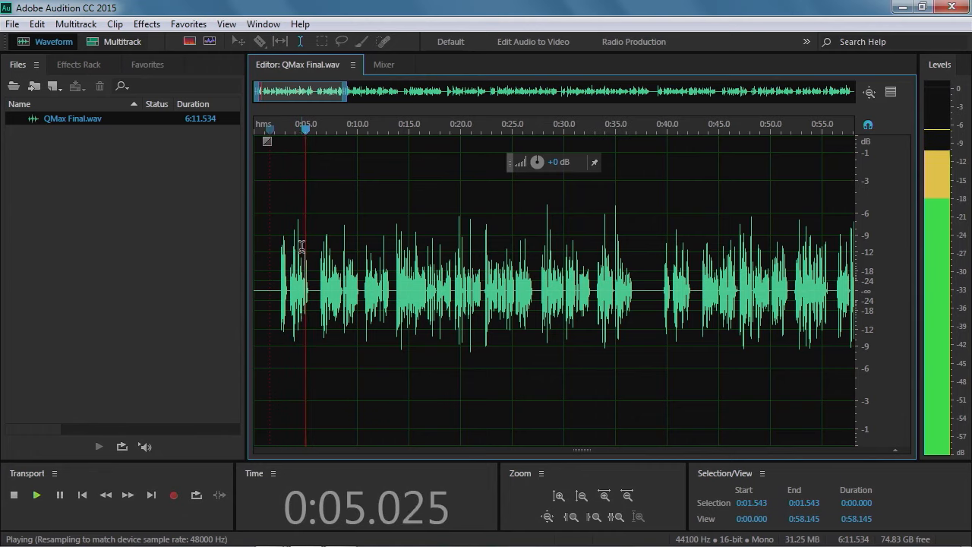
pyautogui.press('space')
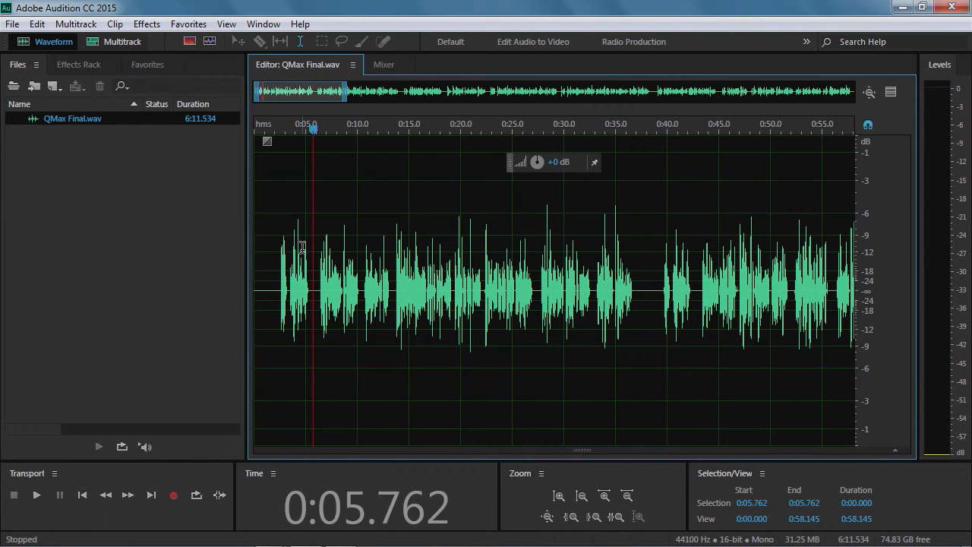
# Zoom into the 0:06 to 0:13 region of the waveform and place the playhead at about 0:06
pyautogui.scroll(8, 322, 312)
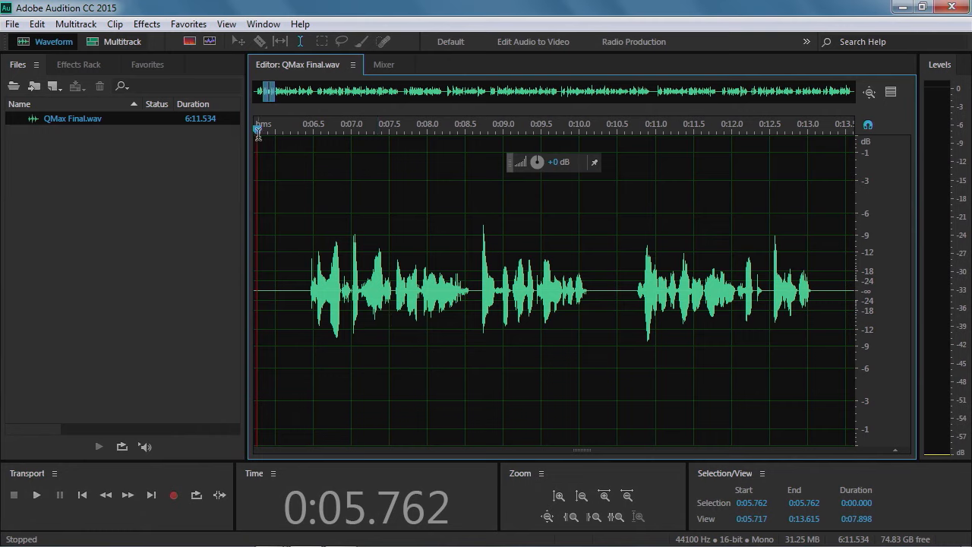
pyautogui.moveTo(259, 130); pyautogui.dragTo(275, 136)
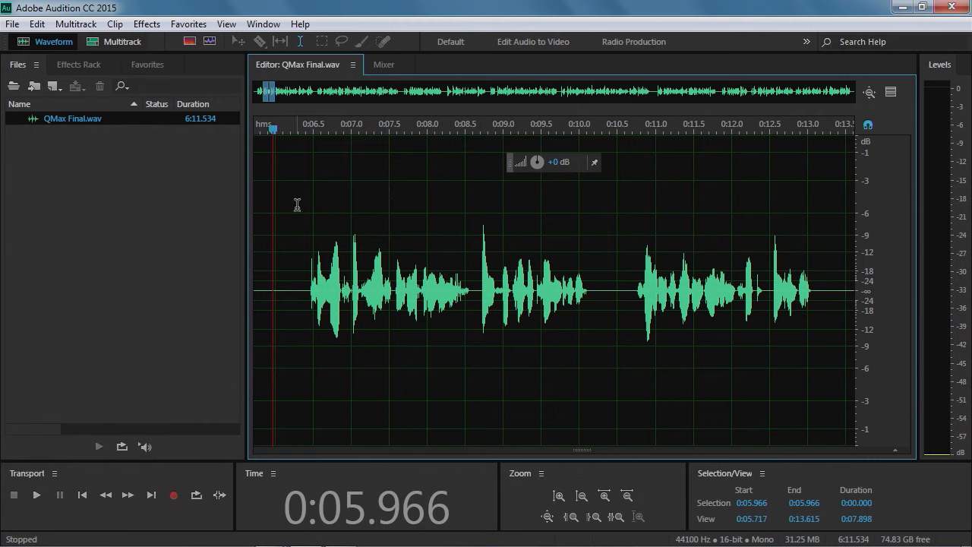
# Open the Spectral Frequency Display and resize its divider, switching between a full spectral view and a full waveform view
pyautogui.click(190, 41)
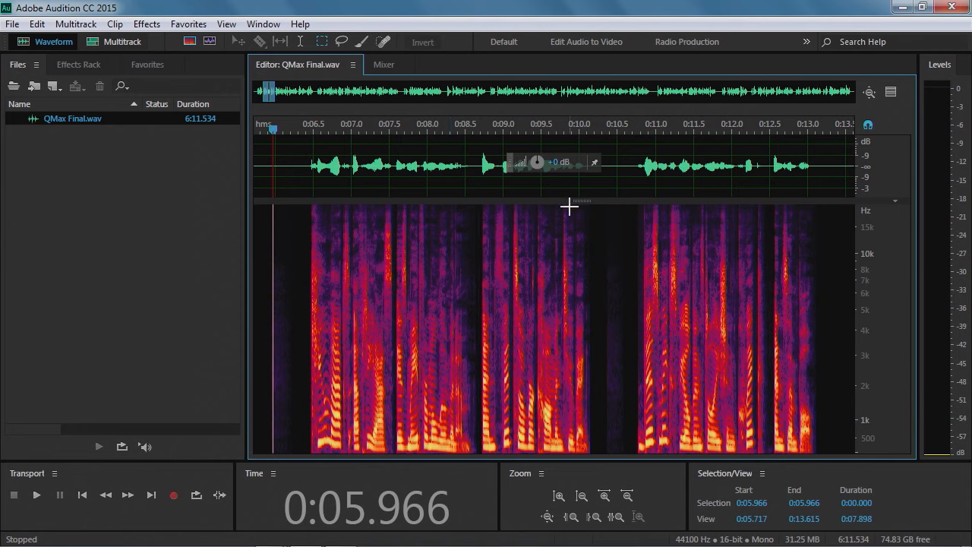
pyautogui.moveTo(580, 199); pyautogui.dragTo(583, 139)
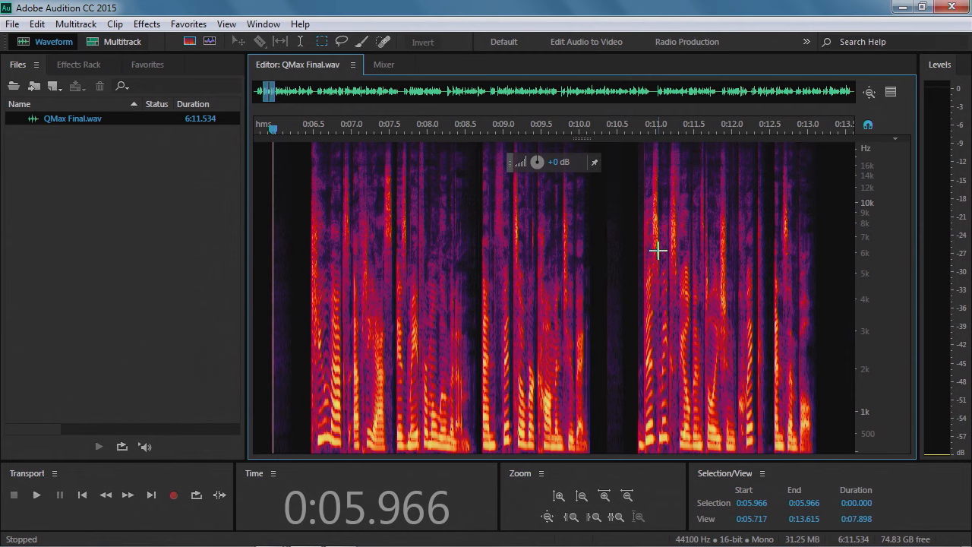
pyautogui.doubleClick(581, 140)
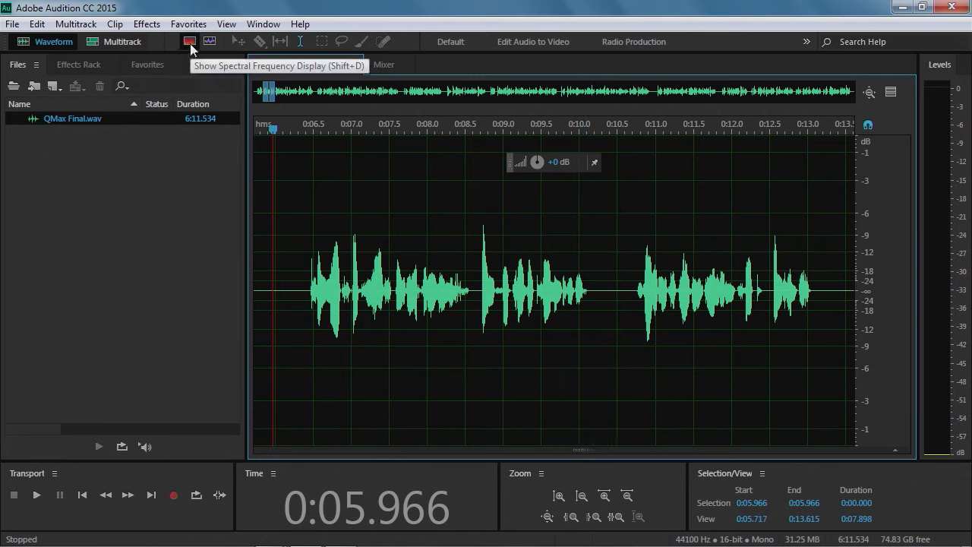
pyautogui.doubleClick(582, 451)
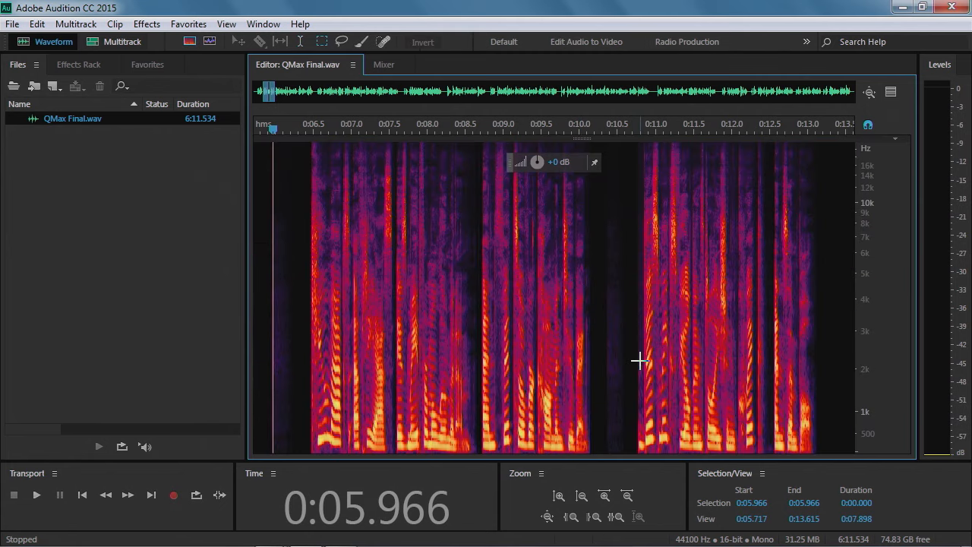
pyautogui.doubleClick(582, 139)
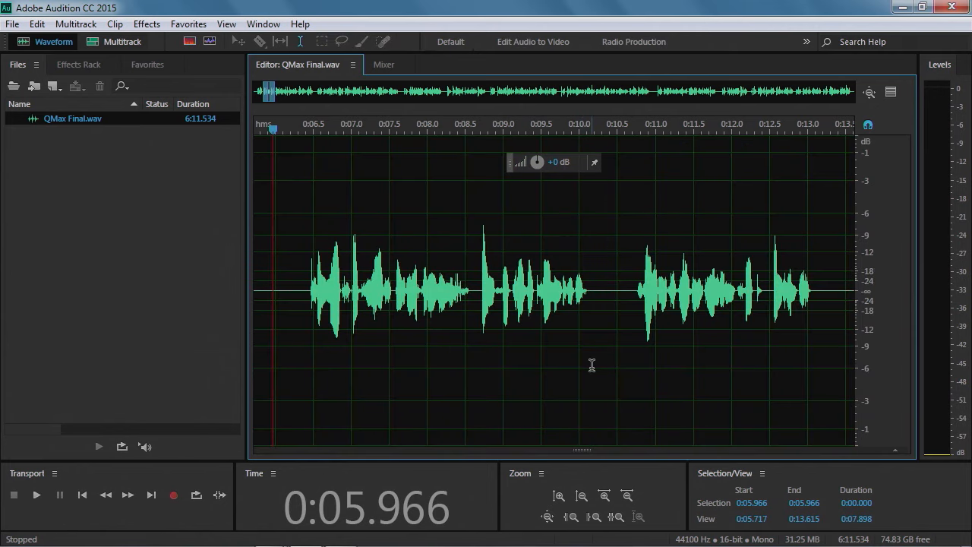
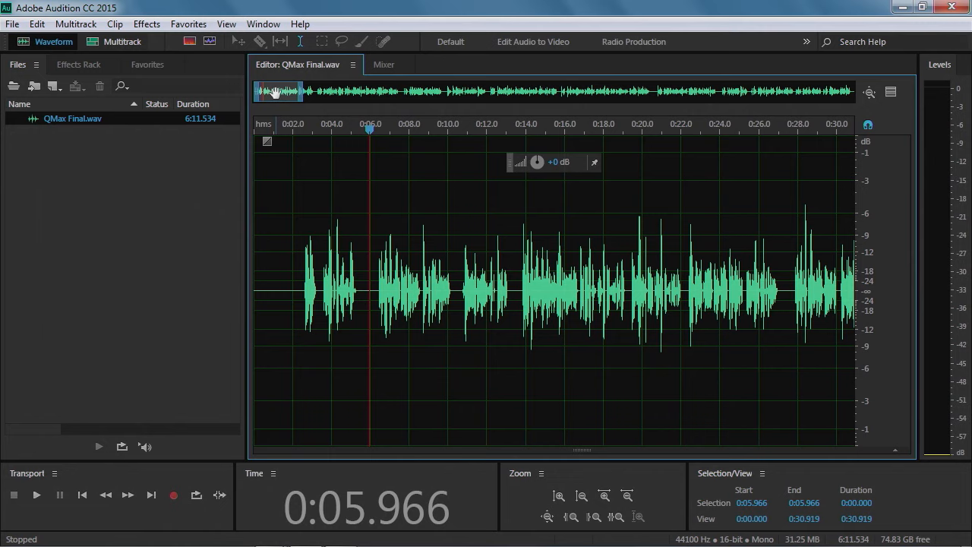
# Place the playhead near 0:01 and play the recording, stopping around 0:05 and again near 0:40
pyautogui.click(279, 127)
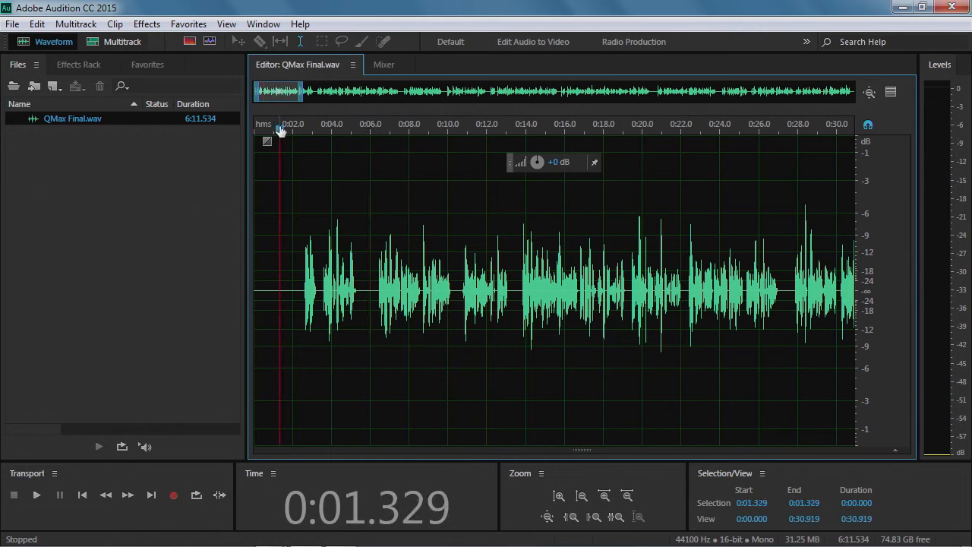
pyautogui.press('space')
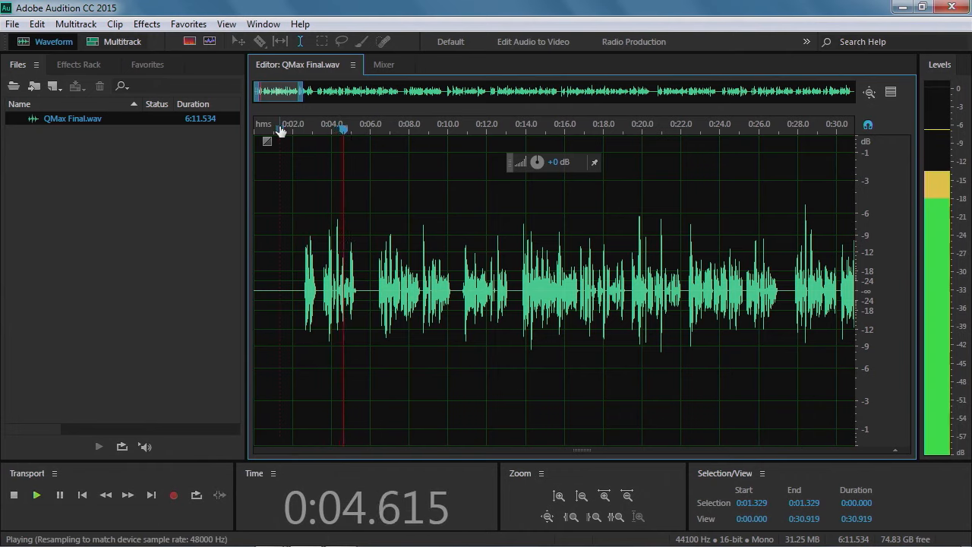
pyautogui.press('space')
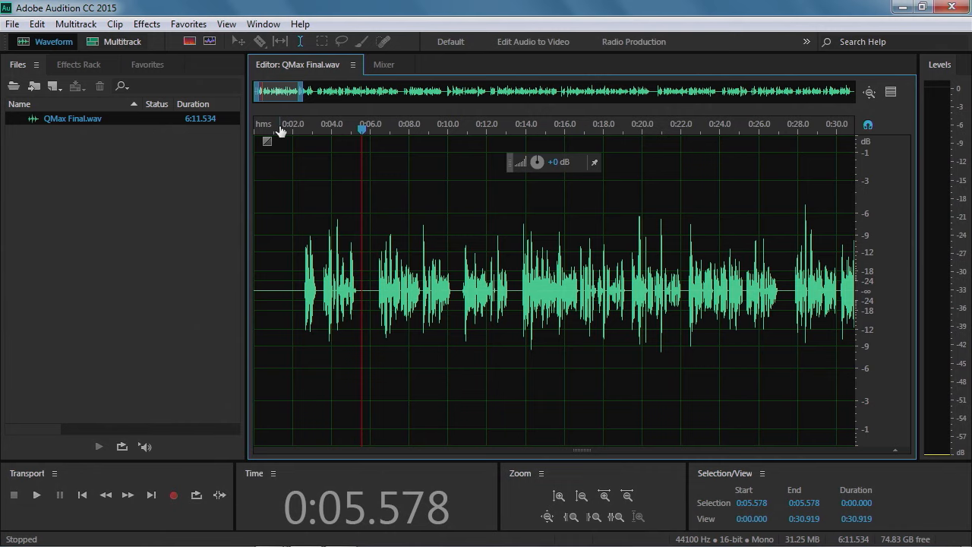
pyautogui.press('space')
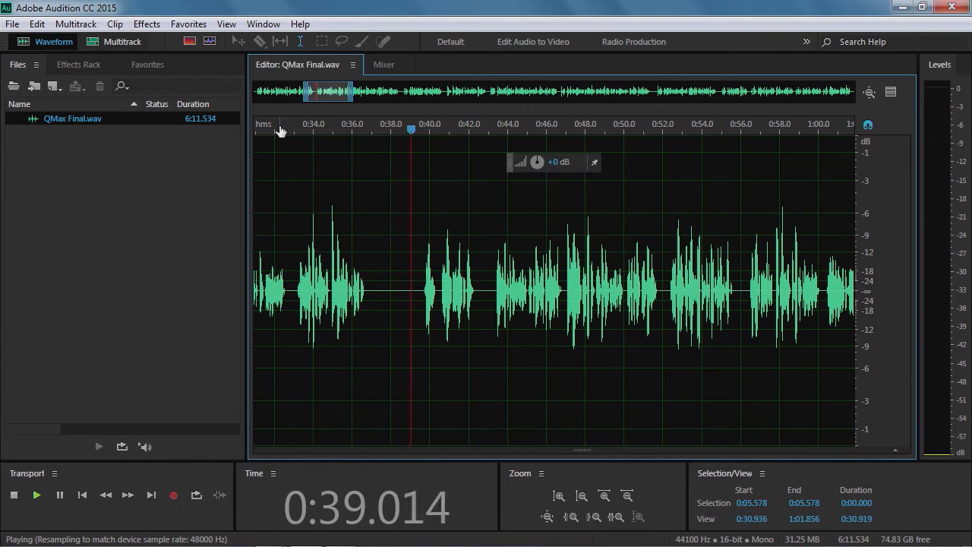
pyautogui.press('space')
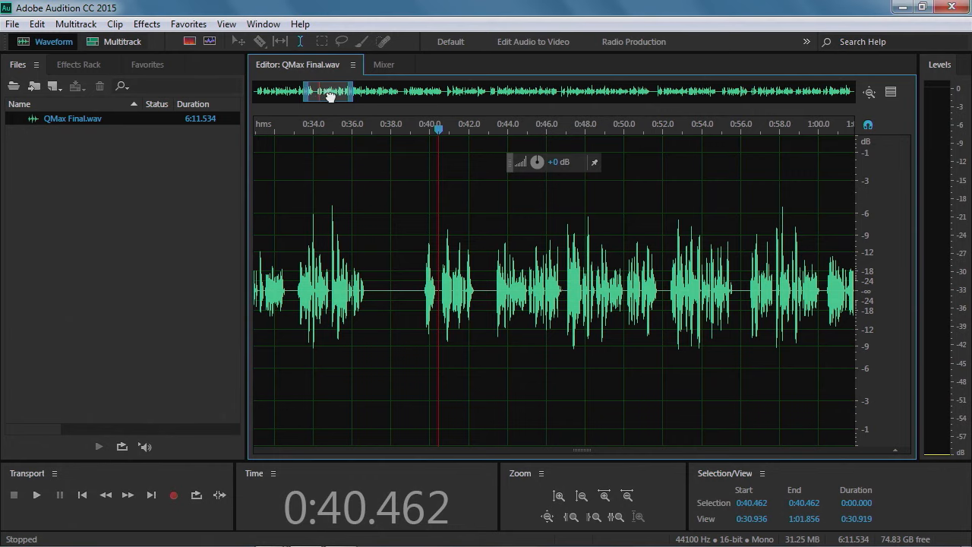
# Select the recording from about 0:01.9 to 0:38.5
pyautogui.moveTo(330, 95); pyautogui.dragTo(299, 103)
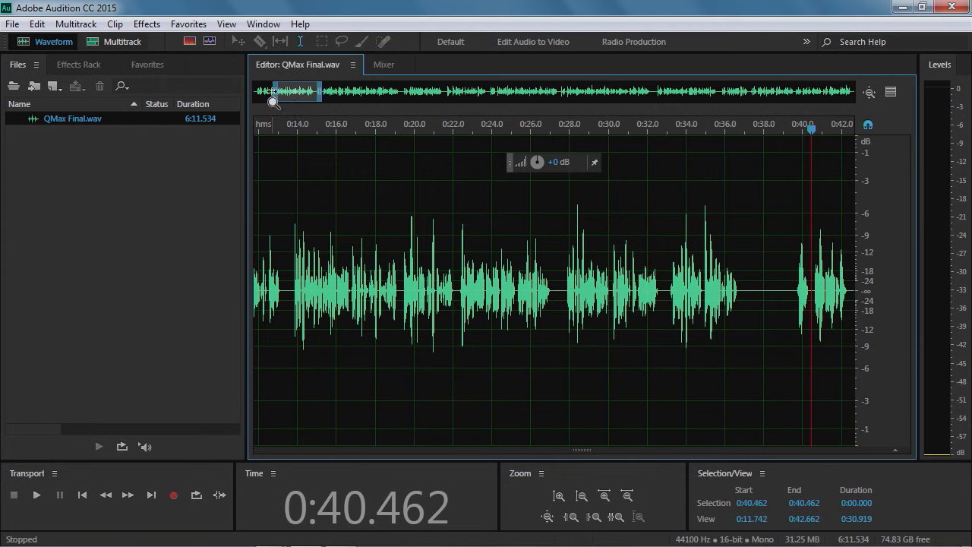
pyautogui.moveTo(272, 92); pyautogui.dragTo(253, 91)
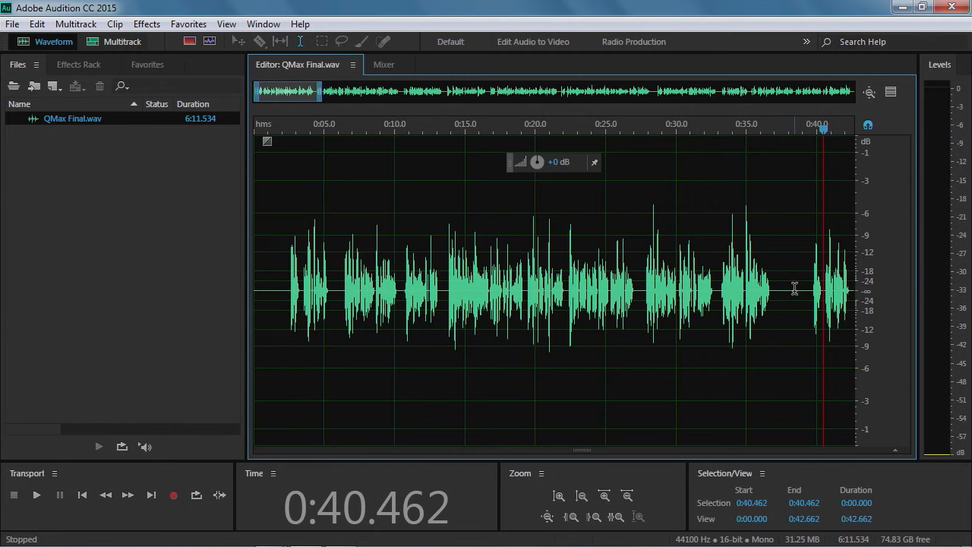
pyautogui.moveTo(795, 289); pyautogui.dragTo(280, 304)
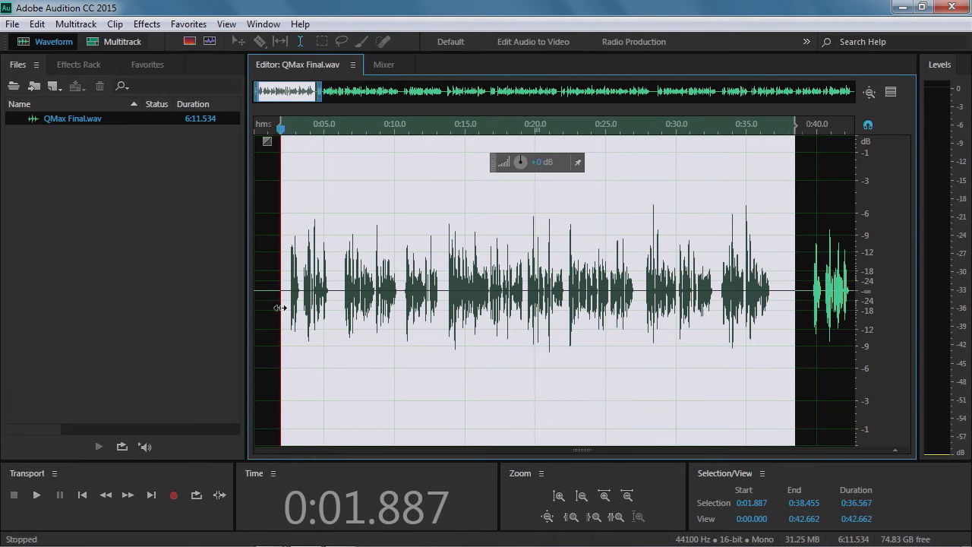
# Copy the selected range to a new file and start playing the new file
pyautogui.click(36, 25)
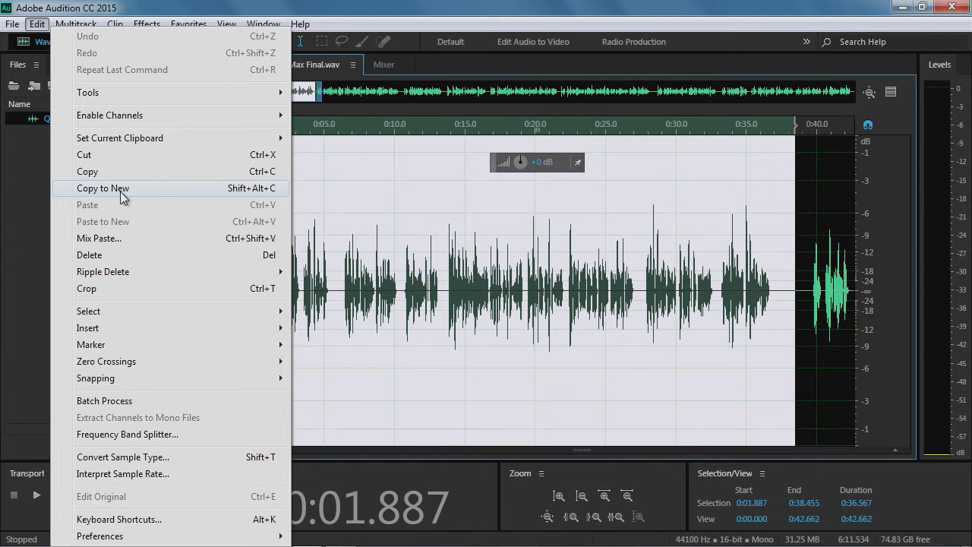
pyautogui.click(119, 190)
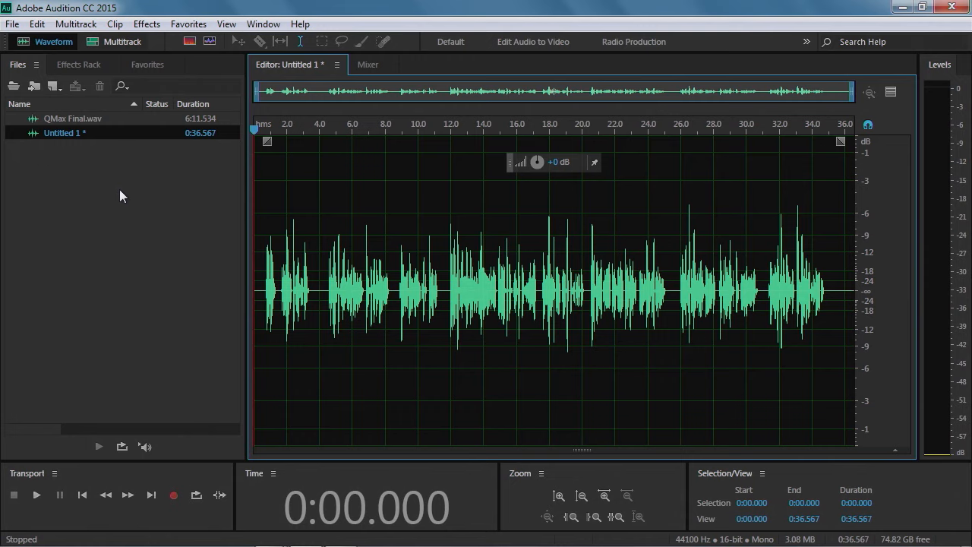
pyautogui.press('space')
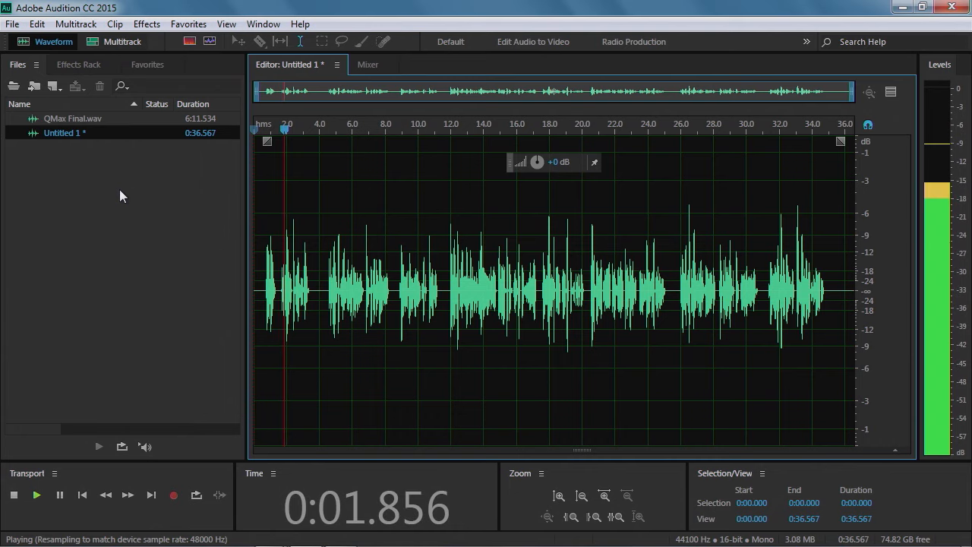
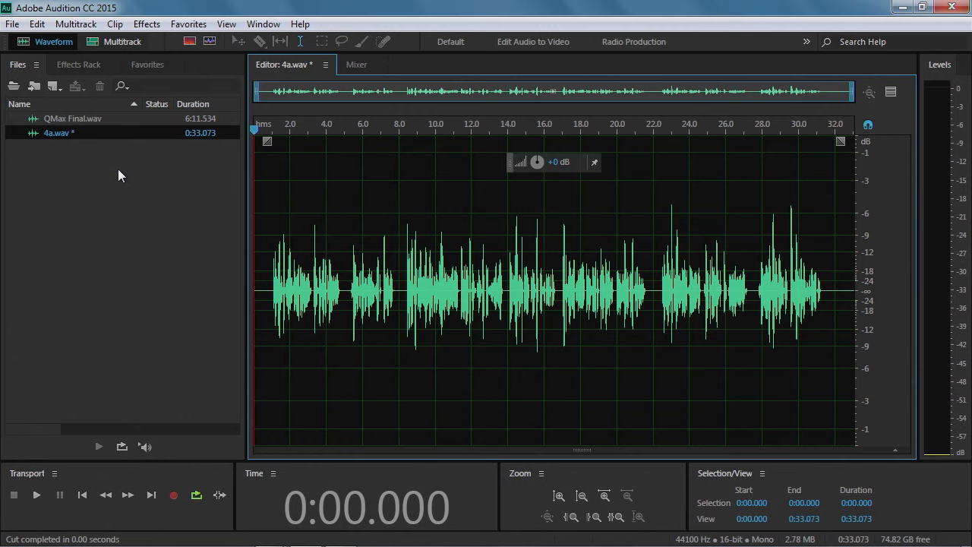
# Paste the copied audio at the end of the file, then cut the pasted part out again
pyautogui.click(843, 294)
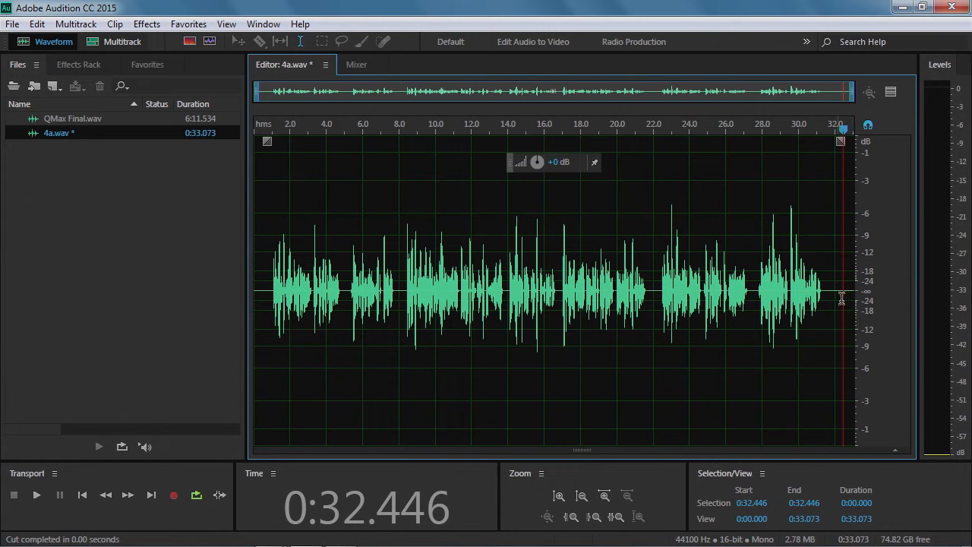
pyautogui.moveTo(845, 136); pyautogui.dragTo(853, 134)
pyautogui.hotkey('ctrl', 'v')
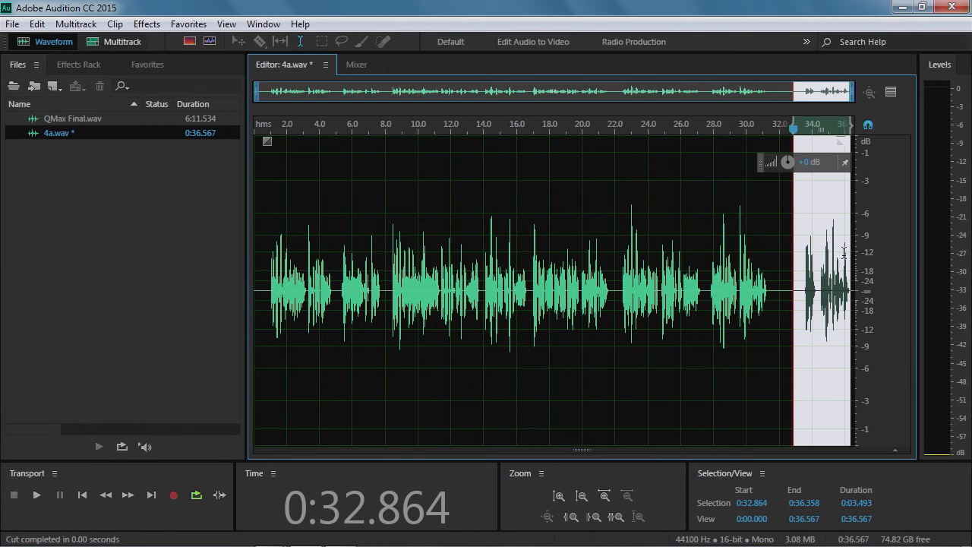
pyautogui.hotkey('ctrl', 'x')
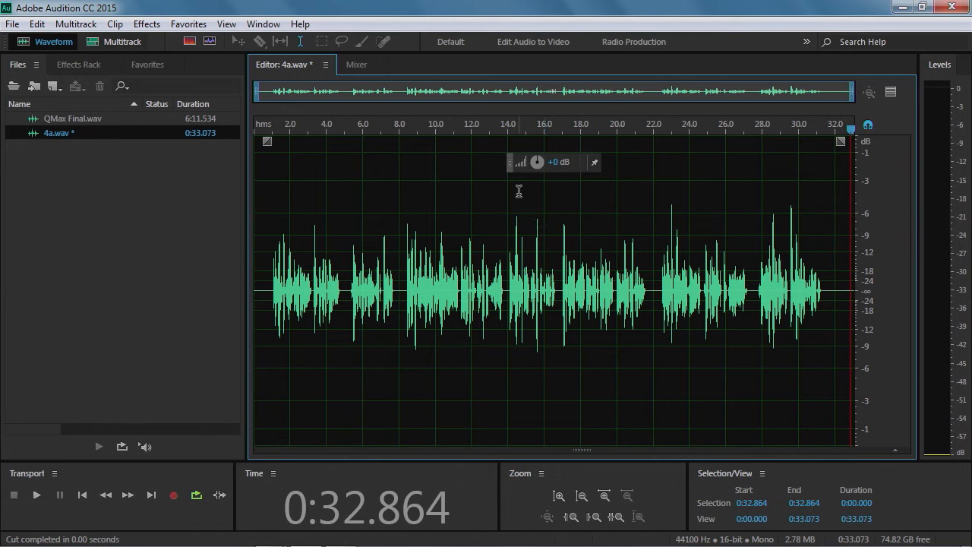
# Move the amplitude control near the waveform's top-left, try amplifying the whole file with it, then undo the amplify
pyautogui.moveTo(516, 165); pyautogui.dragTo(449, 190)
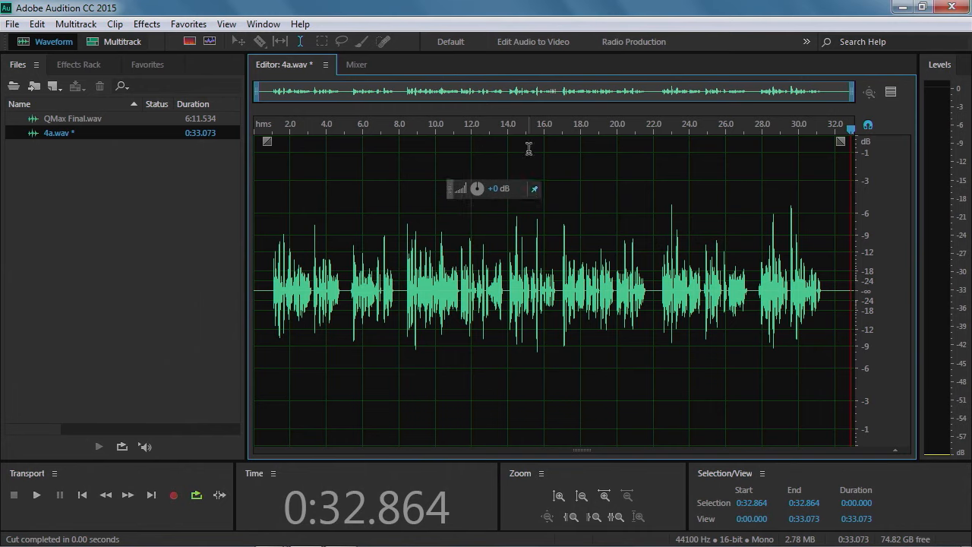
pyautogui.moveTo(448, 193); pyautogui.dragTo(308, 164)
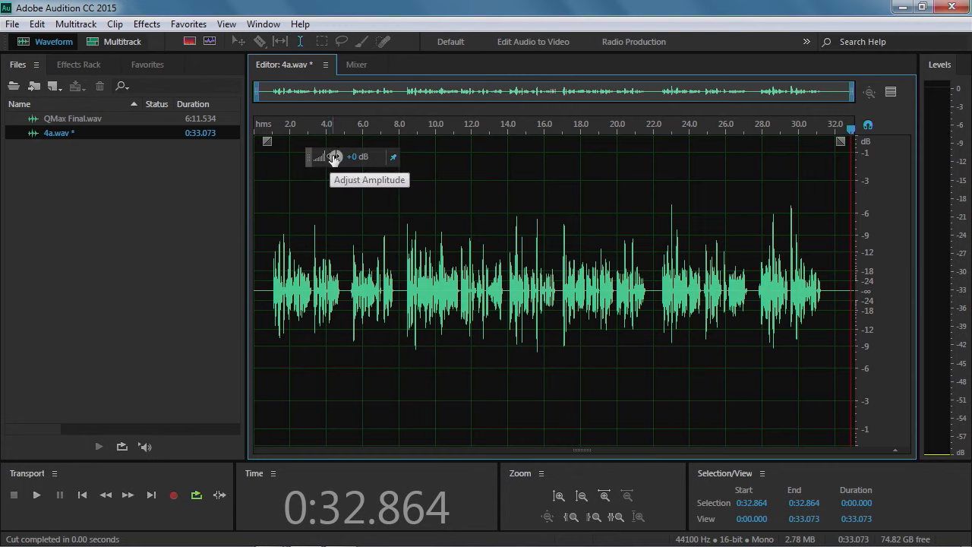
pyautogui.moveTo(335, 156); pyautogui.dragTo(371, 156)
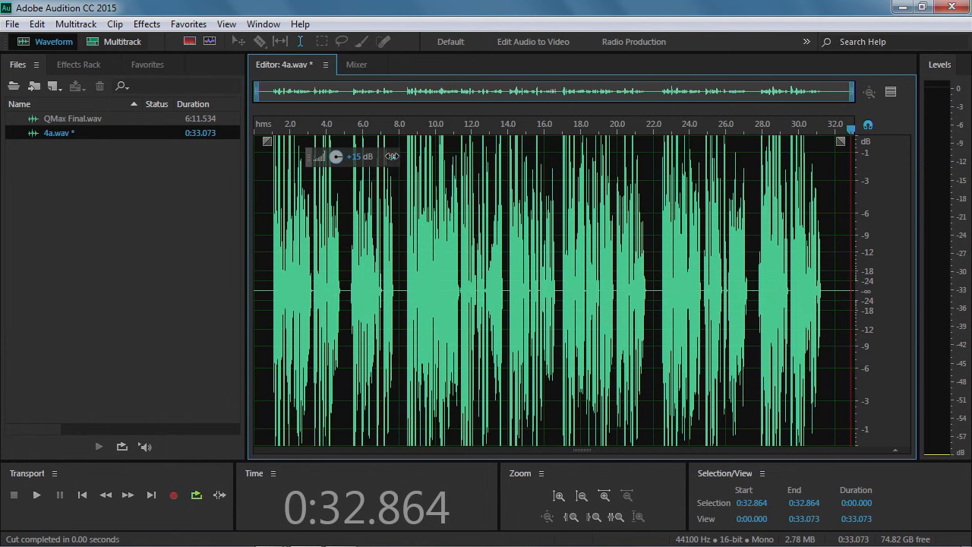
pyautogui.moveTo(442, 156); pyautogui.dragTo(304, 157)
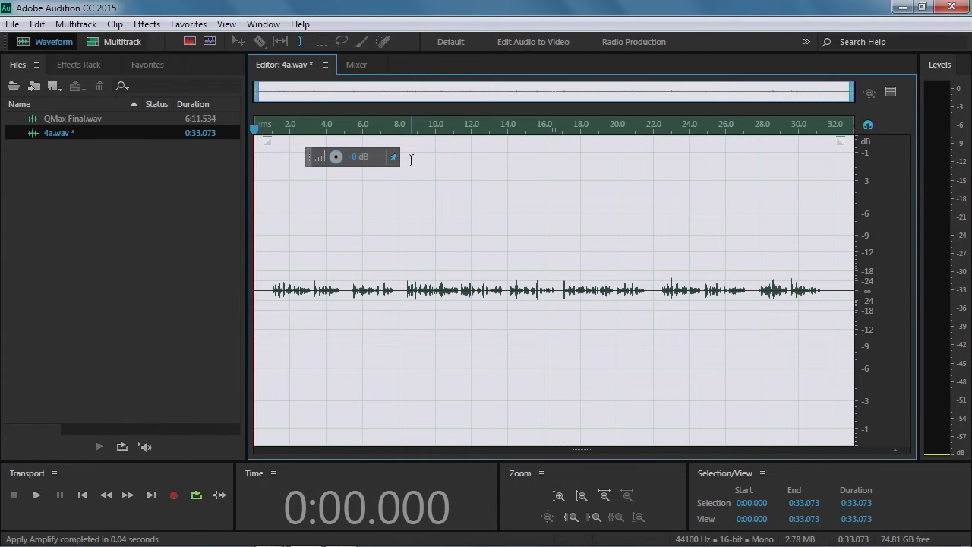
pyautogui.click(42, 24)
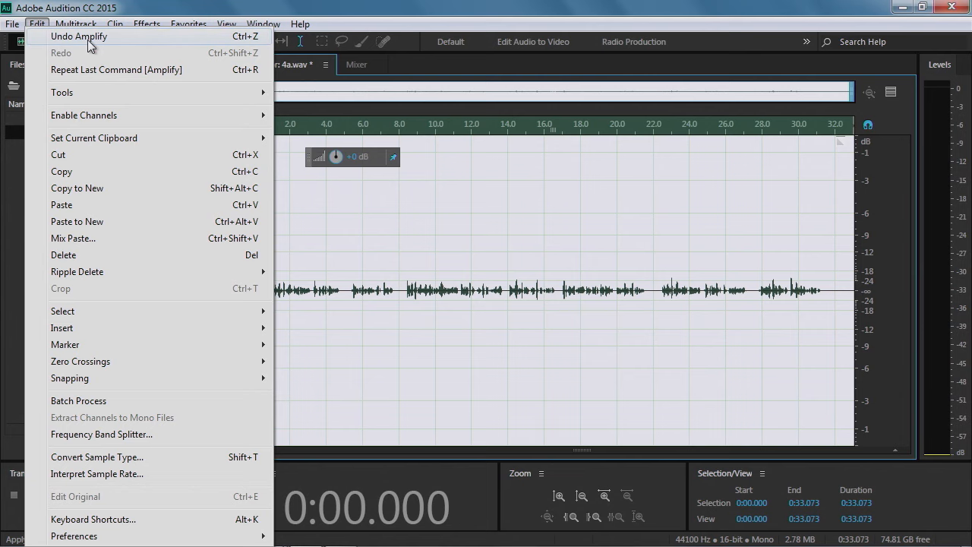
pyautogui.click(87, 40)
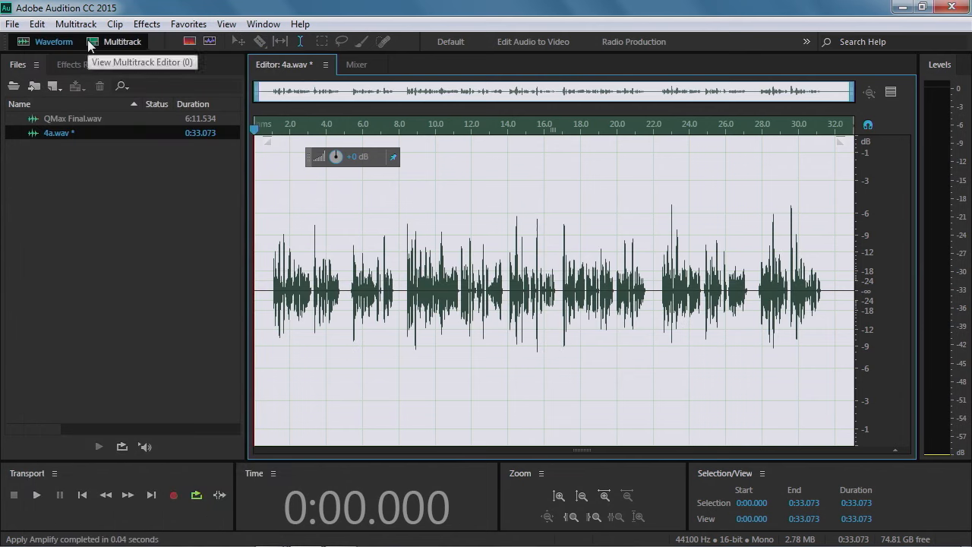
# Select the quiet section from about 0:15.7 to 0:16.7 and play it back
pyautogui.click(503, 214)
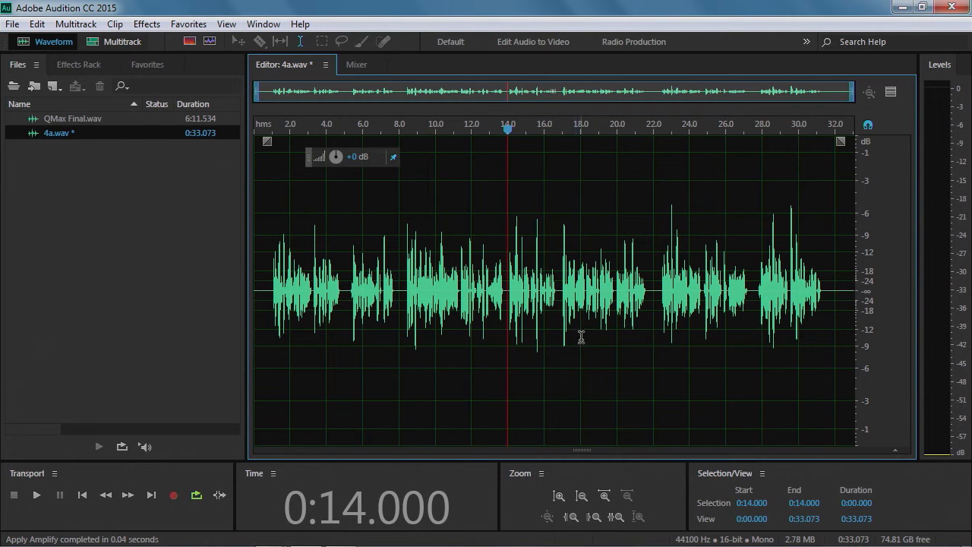
pyautogui.click(544, 290)
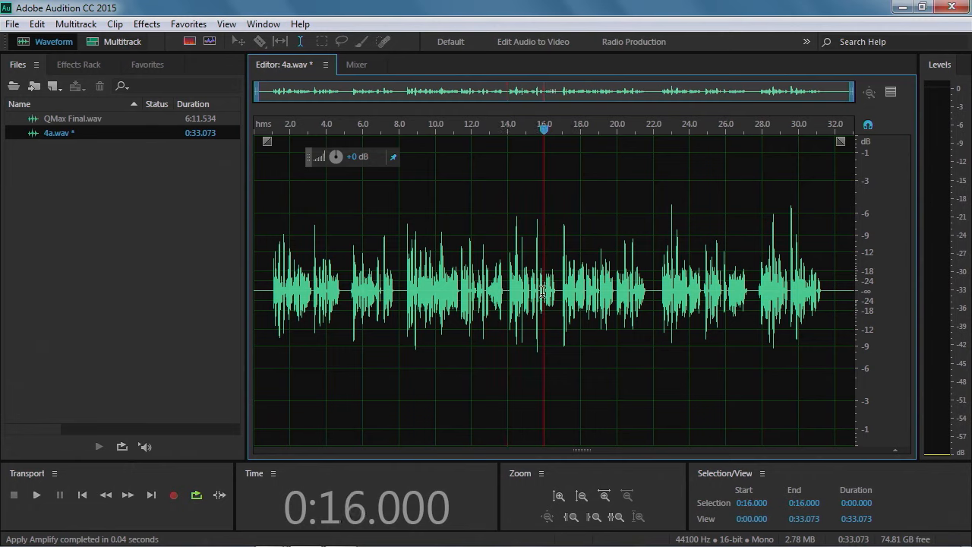
pyautogui.moveTo(544, 290); pyautogui.dragTo(557, 293)
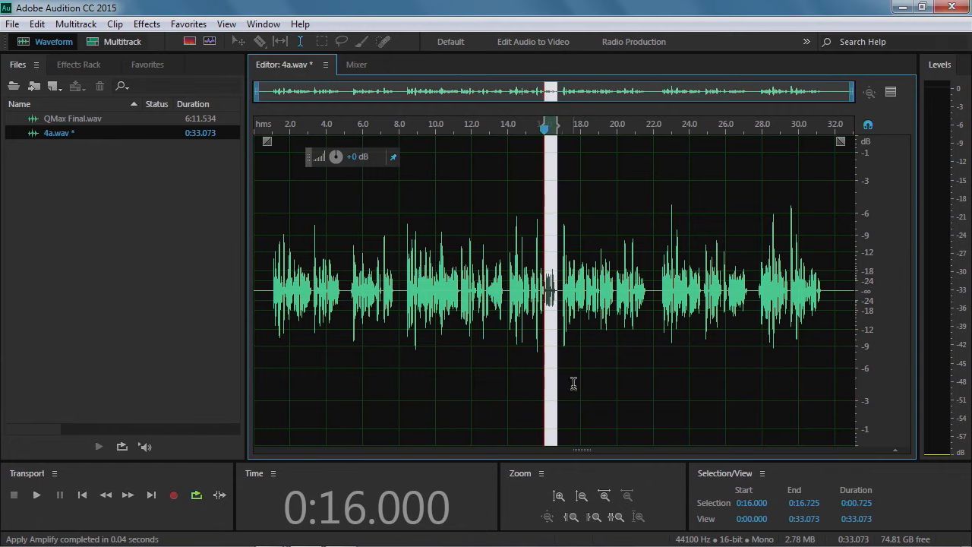
pyautogui.scroll(3, 550, 288)
pyautogui.scroll(3, 550, 288)
pyautogui.moveTo(478, 297); pyautogui.dragTo(419, 321)
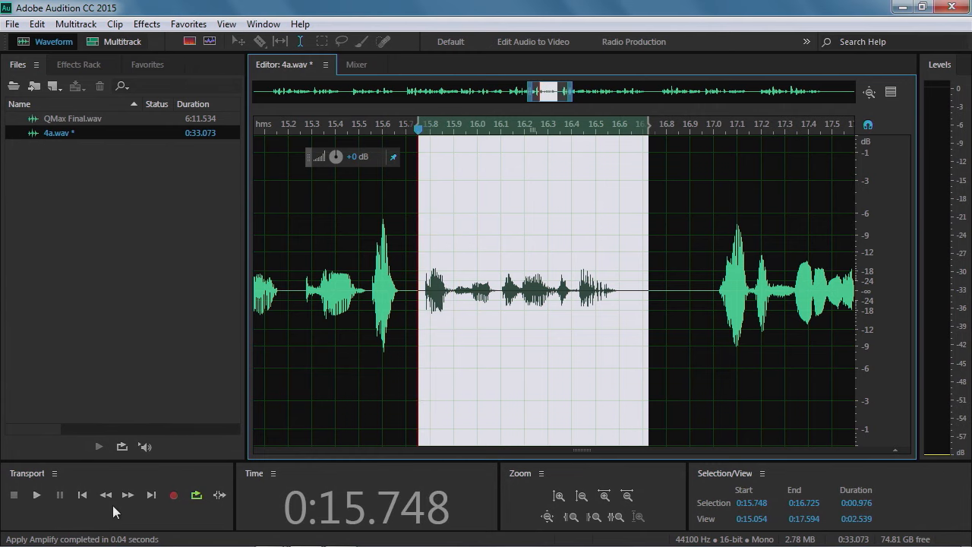
pyautogui.click(39, 496)
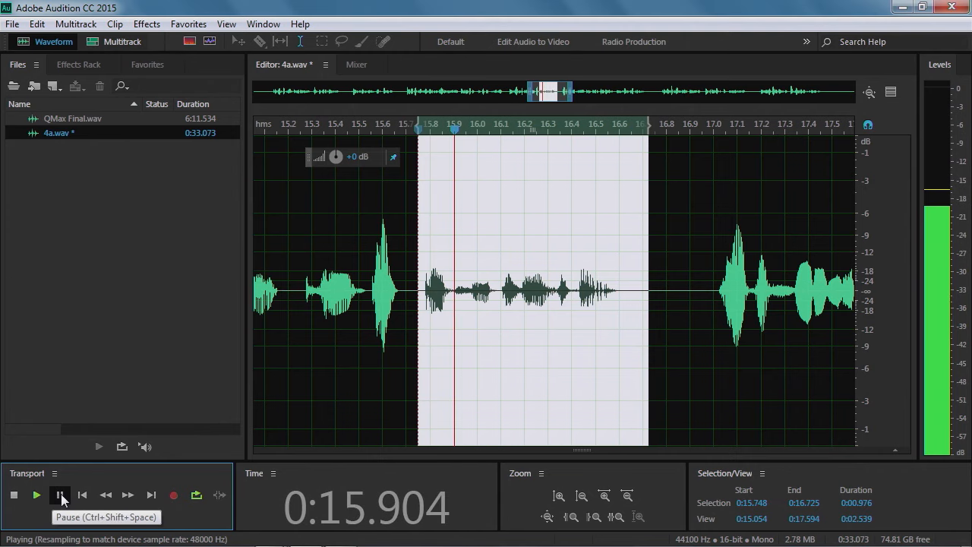
pyautogui.click(61, 496)
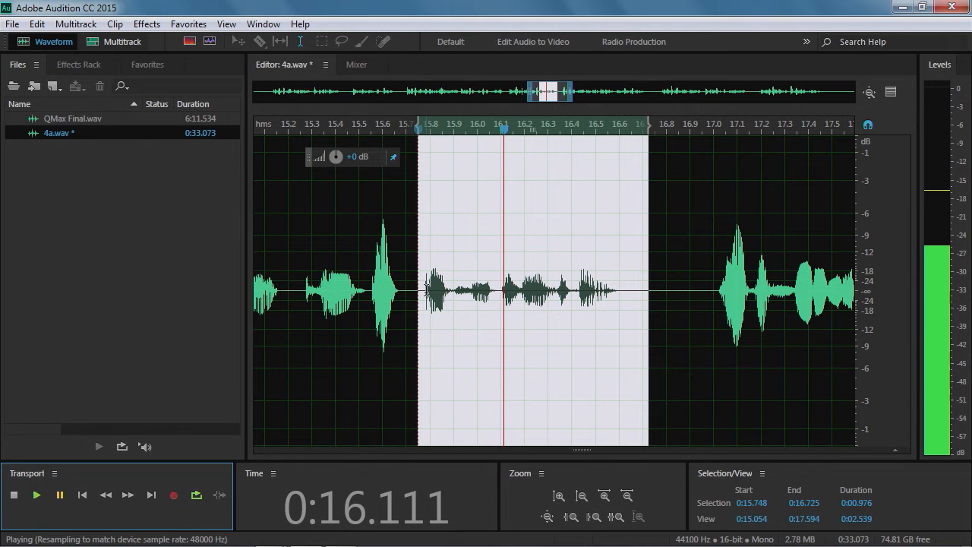
# Boost the selected section's amplitude with the amplitude control and play it back
pyautogui.moveTo(337, 157); pyautogui.dragTo(353, 155)
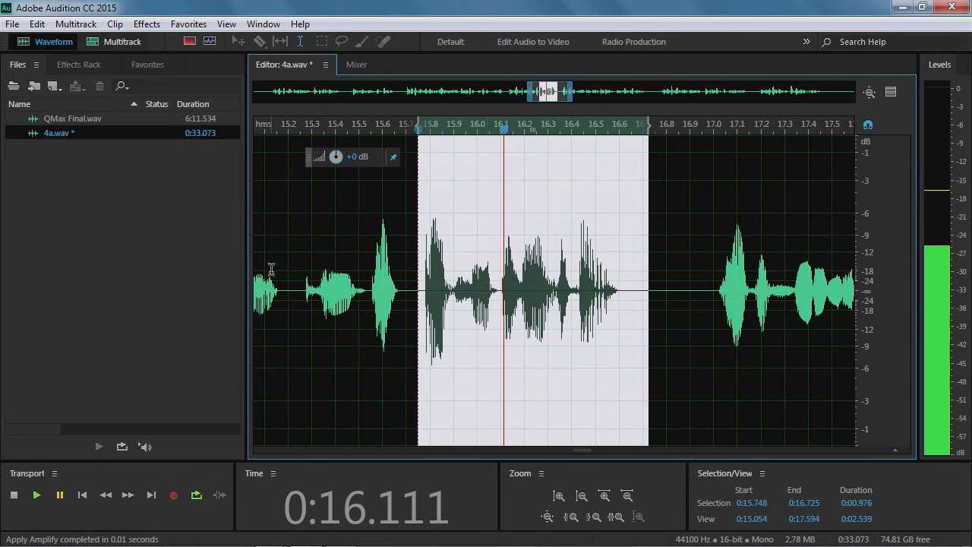
pyautogui.click(36, 494)
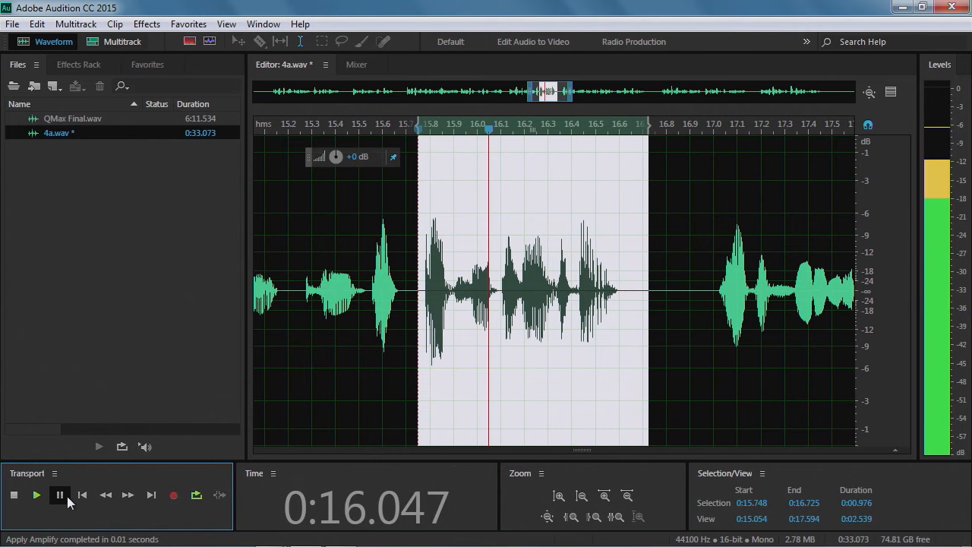
pyautogui.click(60, 494)
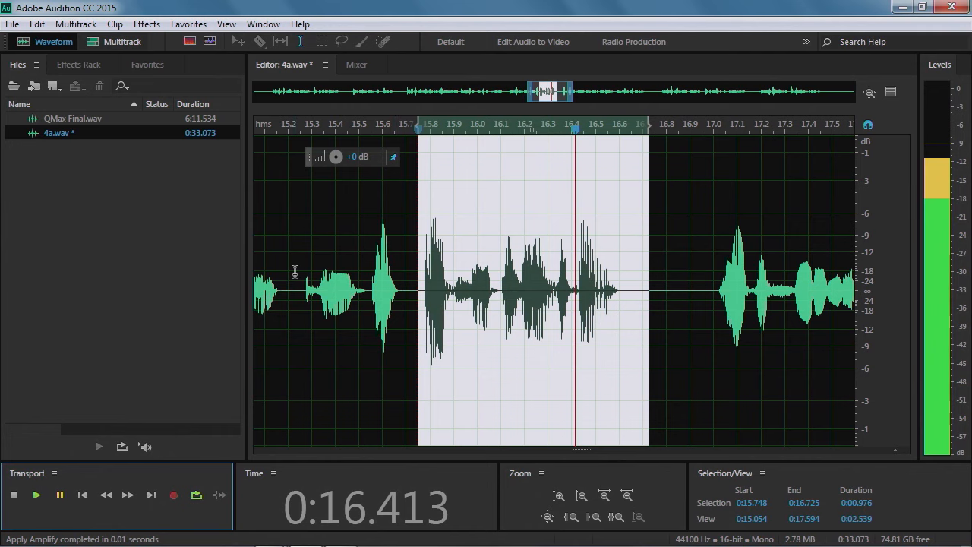
# Play the start of the file from about 0:00.8, stopping near 0:03.5
pyautogui.scroll(-6, 375, 294)
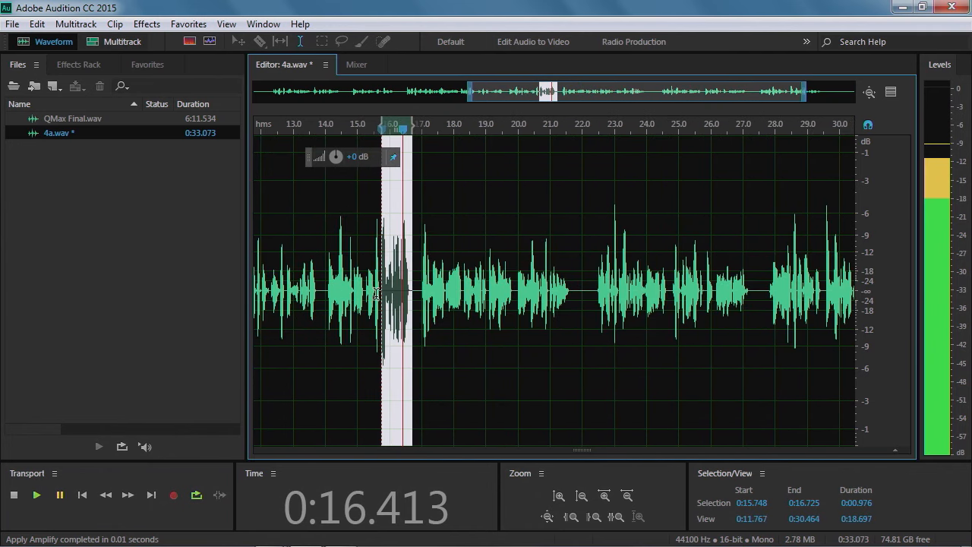
pyautogui.click(320, 281)
pyautogui.press('space')
pyautogui.moveTo(637, 92); pyautogui.dragTo(423, 92)
pyautogui.click(327, 304)
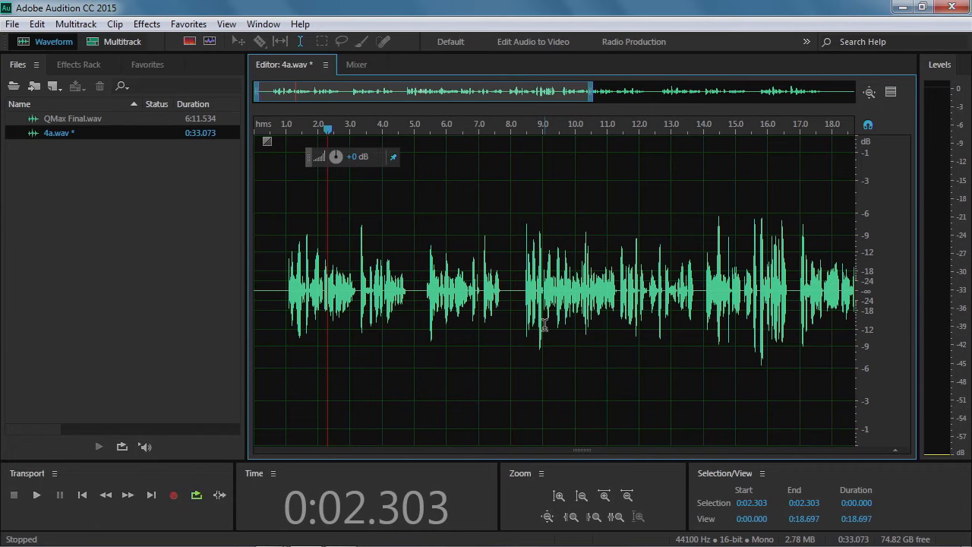
pyautogui.click(279, 248)
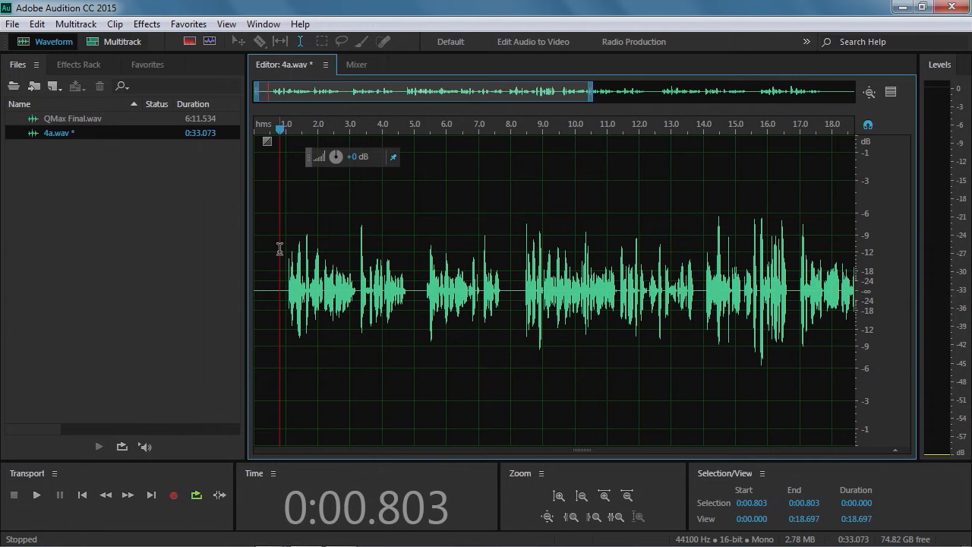
pyautogui.press('space')
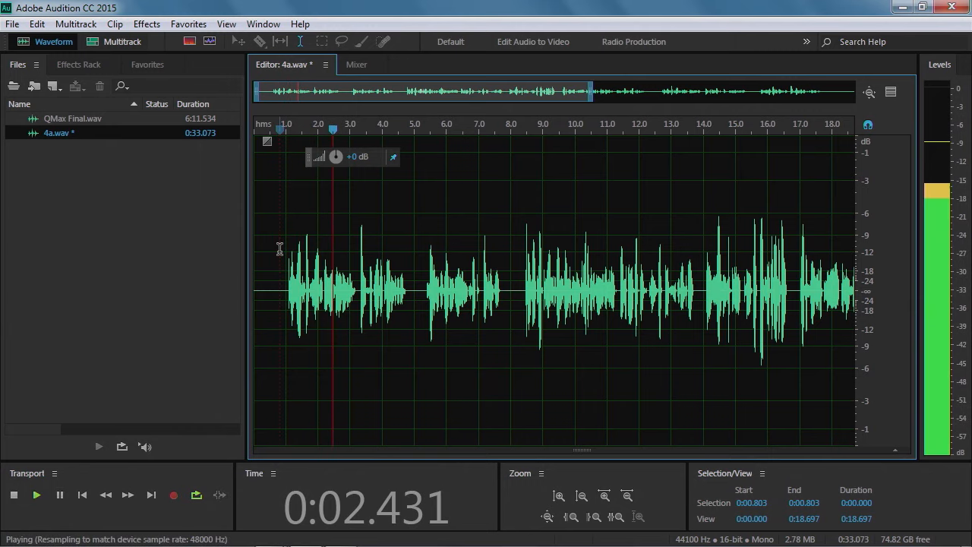
pyautogui.press('space')
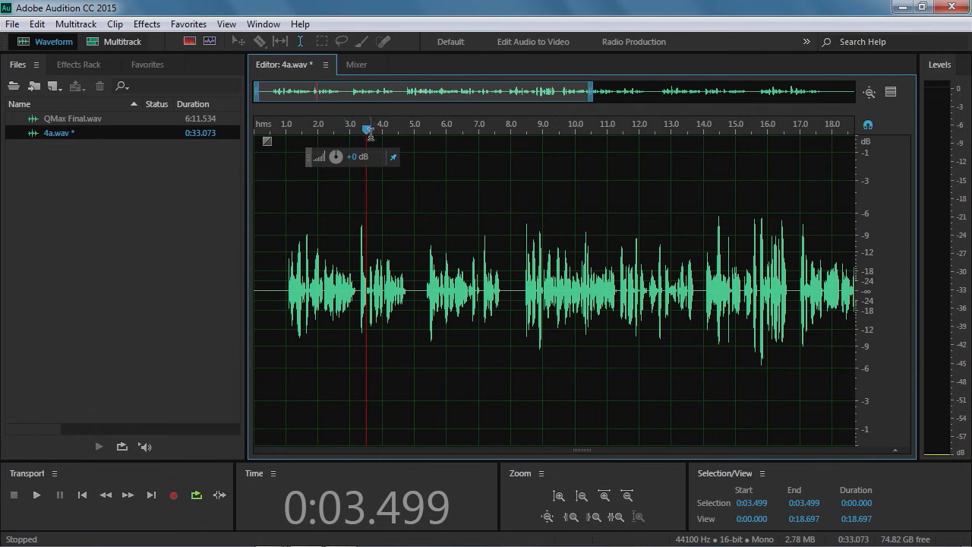
pyautogui.moveTo(367, 131); pyautogui.dragTo(270, 133)
pyautogui.moveTo(271, 217); pyautogui.dragTo(359, 222)
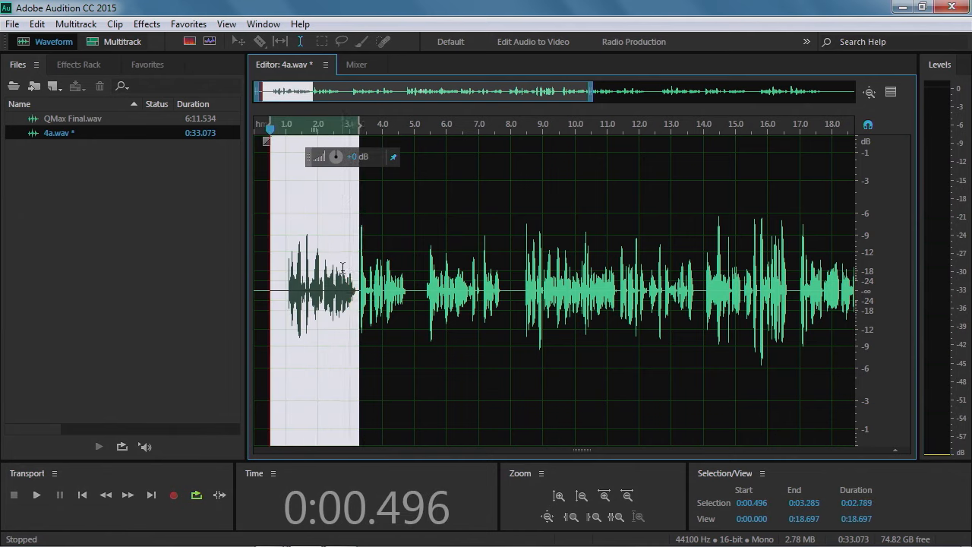
pyautogui.click(382, 215)
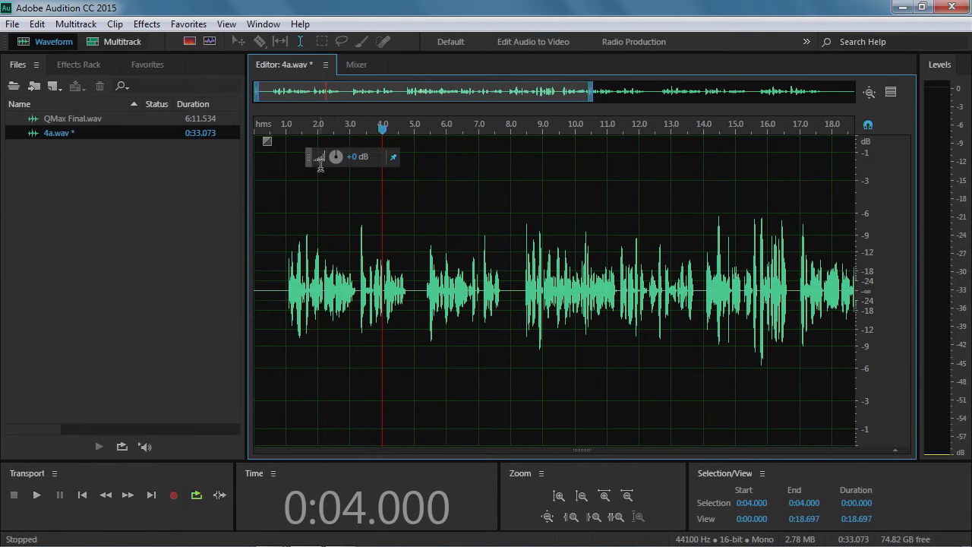
# Apply a linear fade-in of about 5 seconds at the file's start and play it back from the beginning
pyautogui.moveTo(308, 163); pyautogui.dragTo(490, 153)
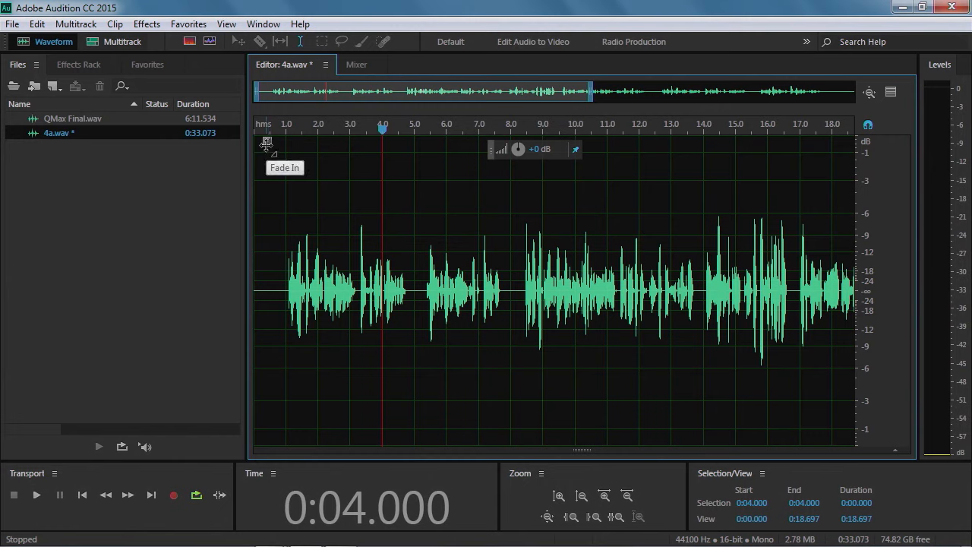
pyautogui.moveTo(267, 142); pyautogui.dragTo(430, 141)
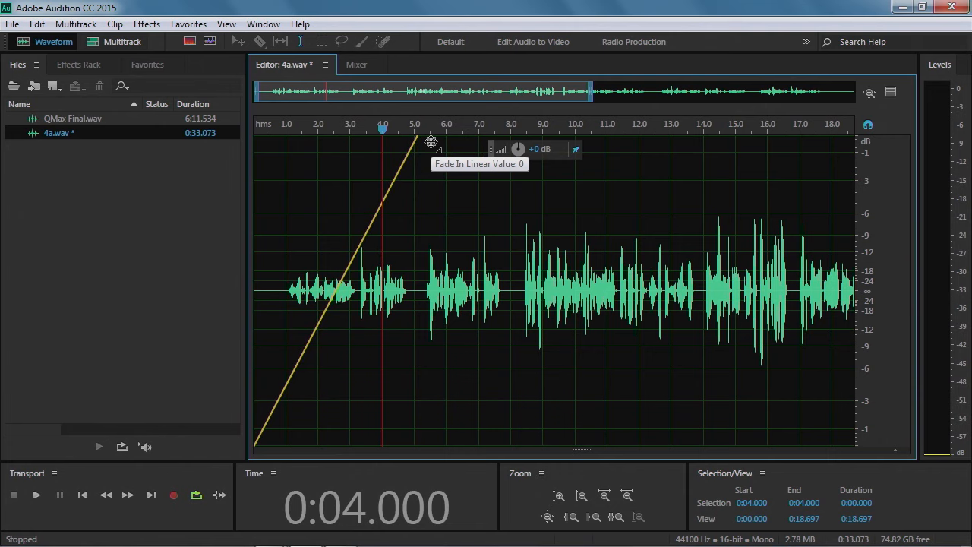
pyautogui.moveTo(431, 141); pyautogui.dragTo(430, 138)
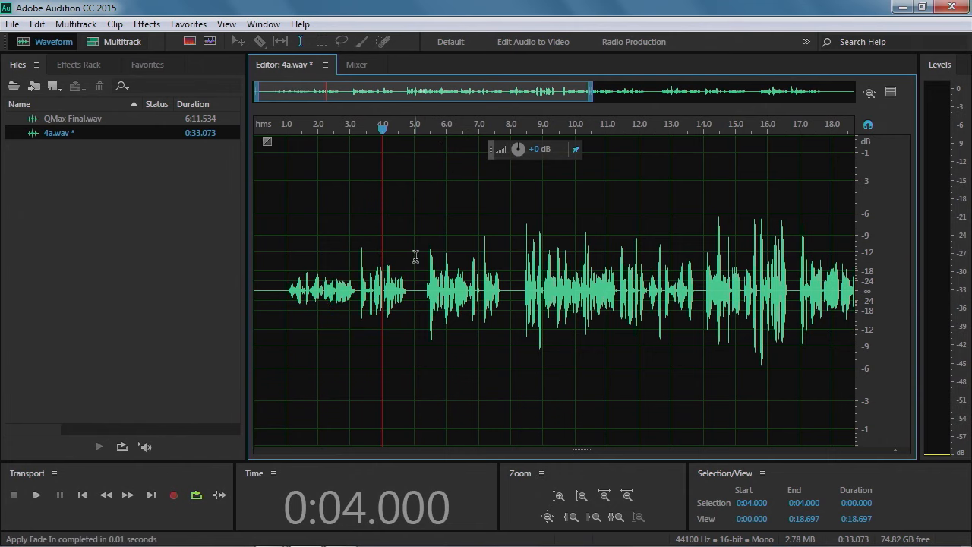
pyautogui.click(260, 135)
pyautogui.press('space')
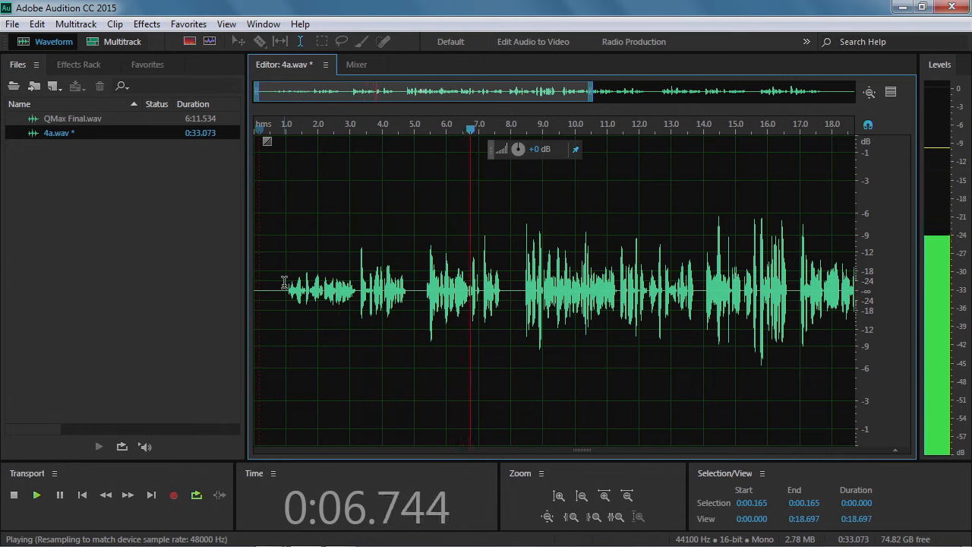
pyautogui.press('space')
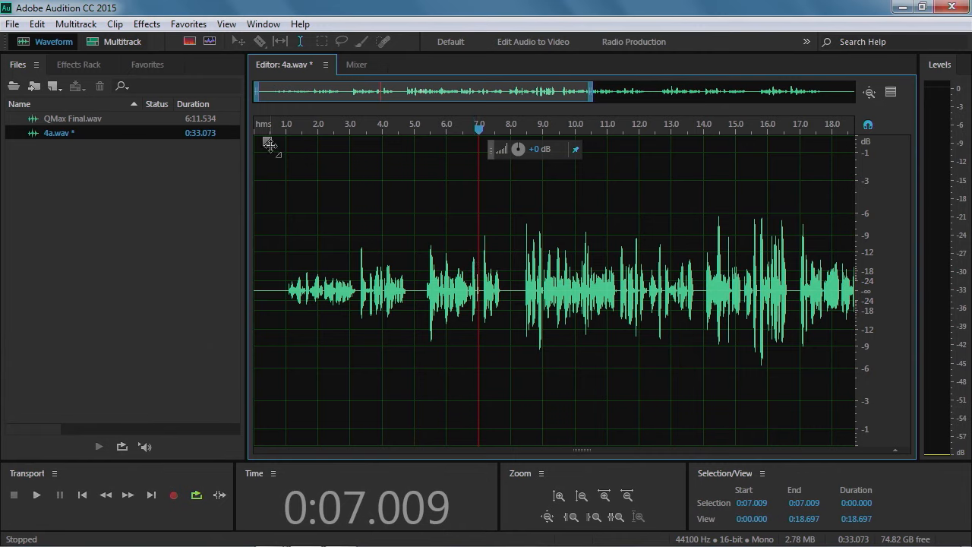
# Try a longer fade-in of about 6.5 seconds, play it from the start, and undo that fade-in
pyautogui.moveTo(270, 144); pyautogui.dragTo(466, 140)
pyautogui.moveTo(469, 141); pyautogui.dragTo(469, 143)
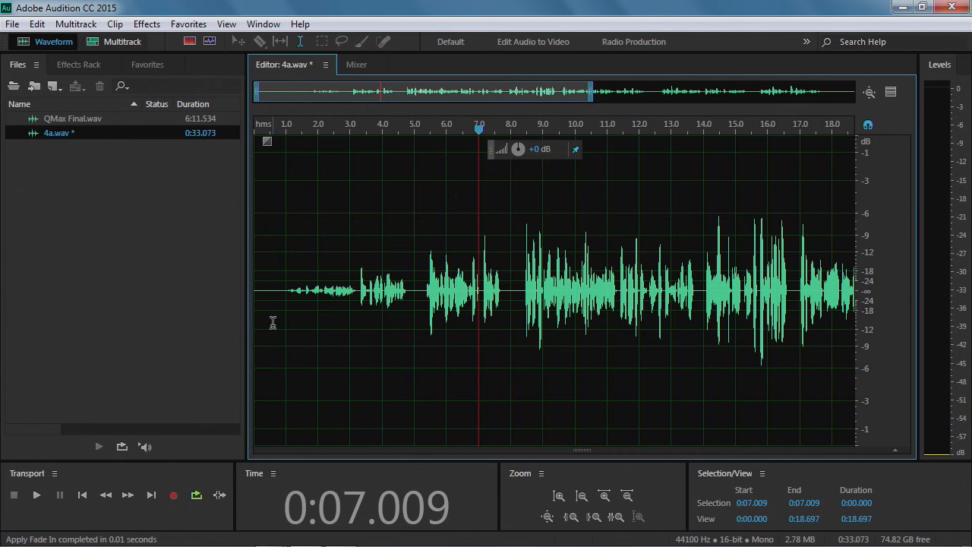
pyautogui.click(267, 131)
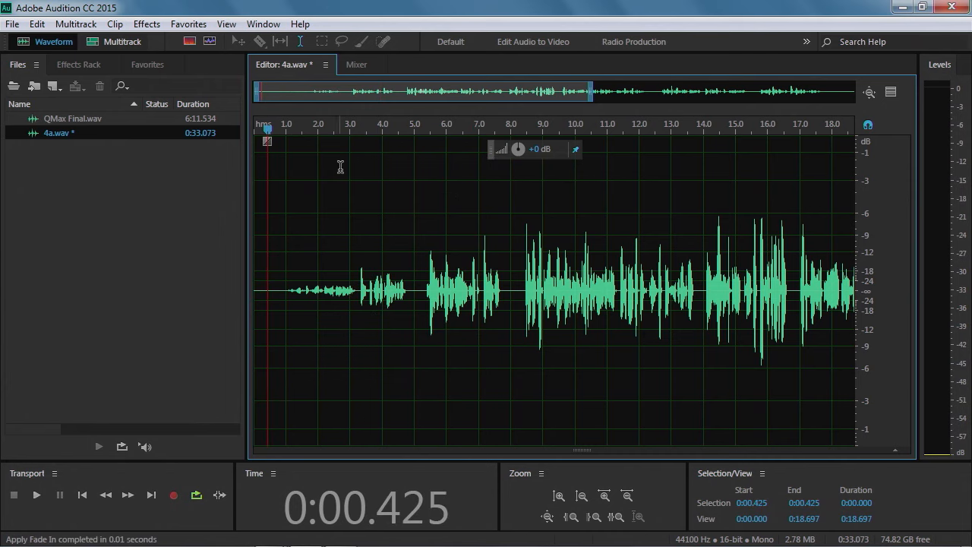
pyautogui.press('space')
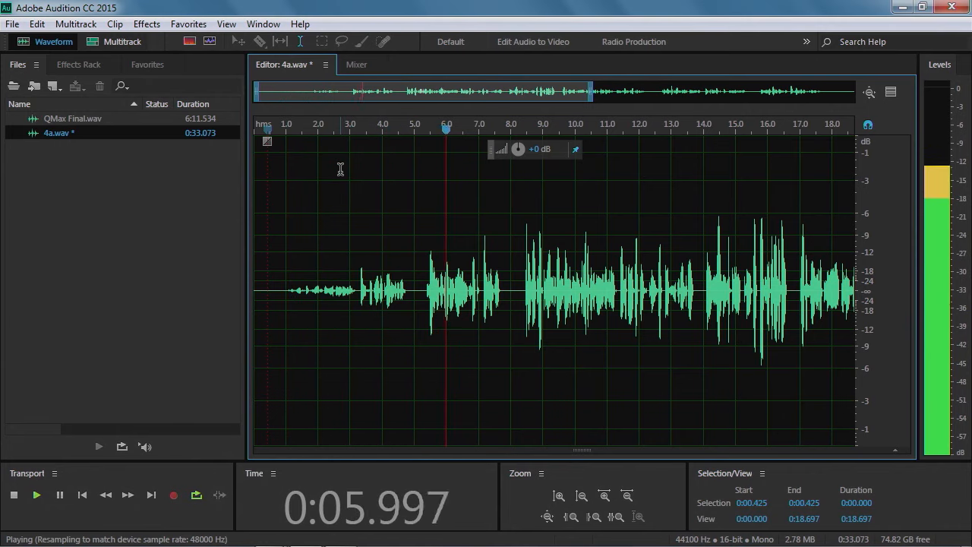
pyautogui.press('space')
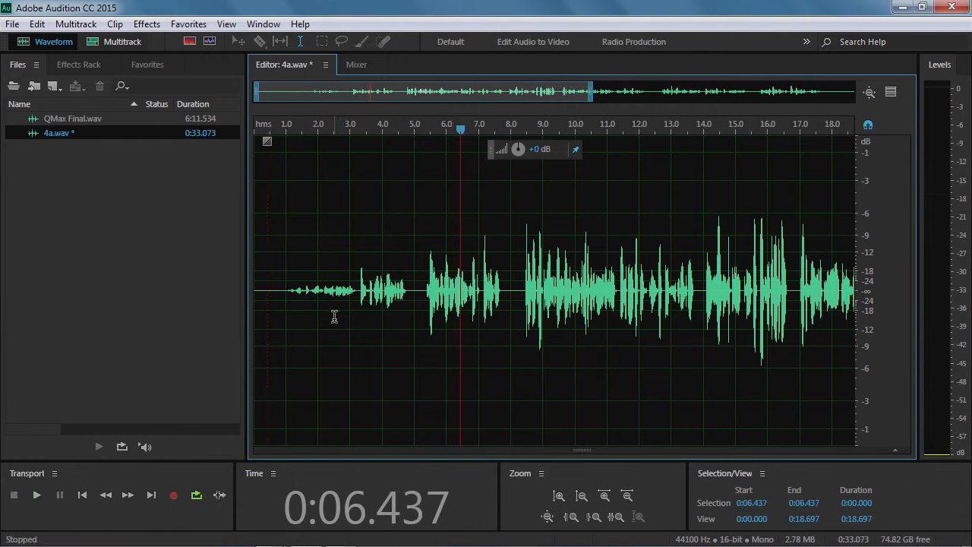
pyautogui.click(38, 24)
pyautogui.click(99, 37)
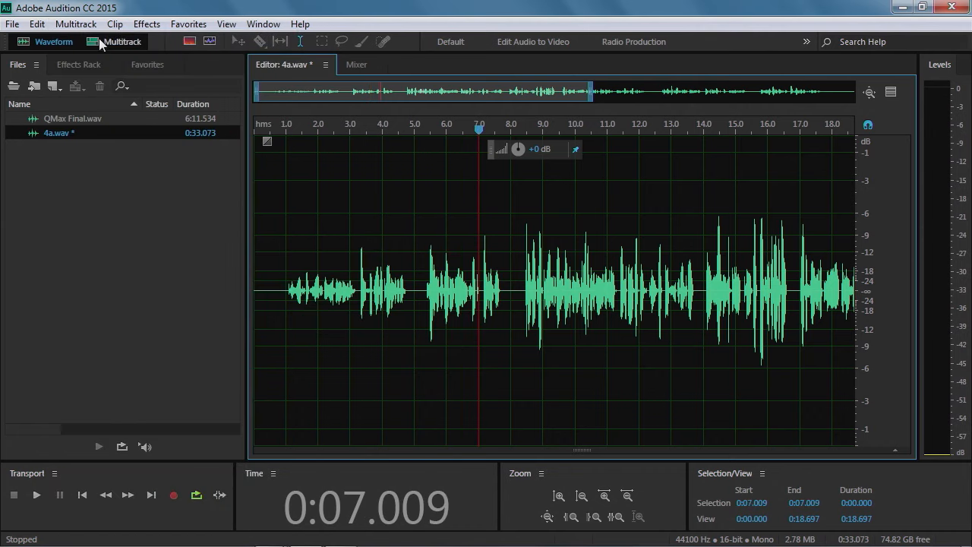
# Undo the fade-in at the start of 4a.wav
pyautogui.click(38, 24)
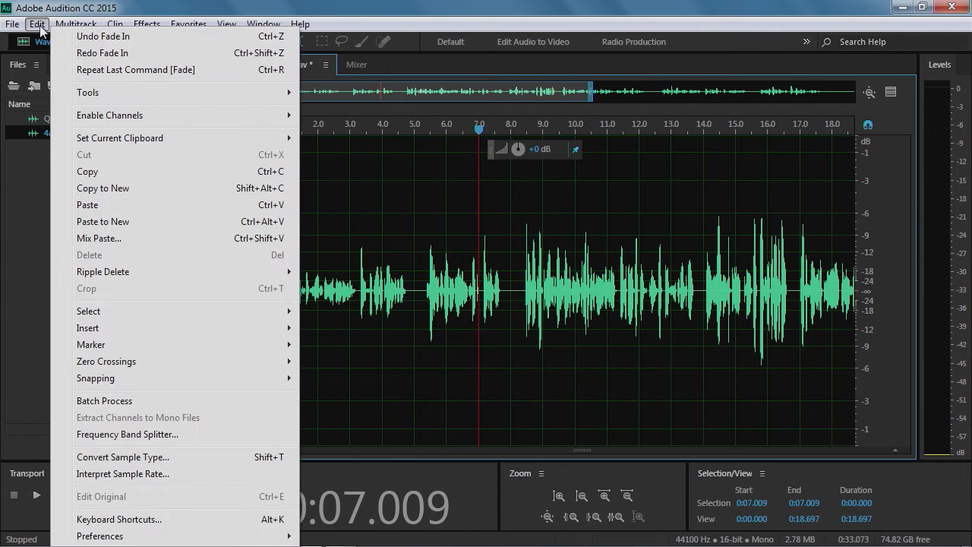
pyautogui.click(99, 38)
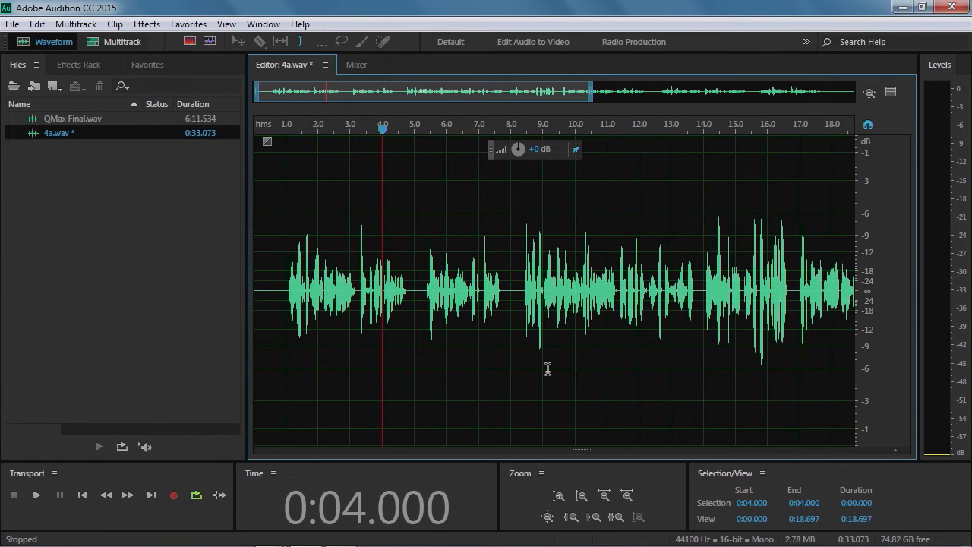
pyautogui.moveTo(456, 94); pyautogui.dragTo(727, 91)
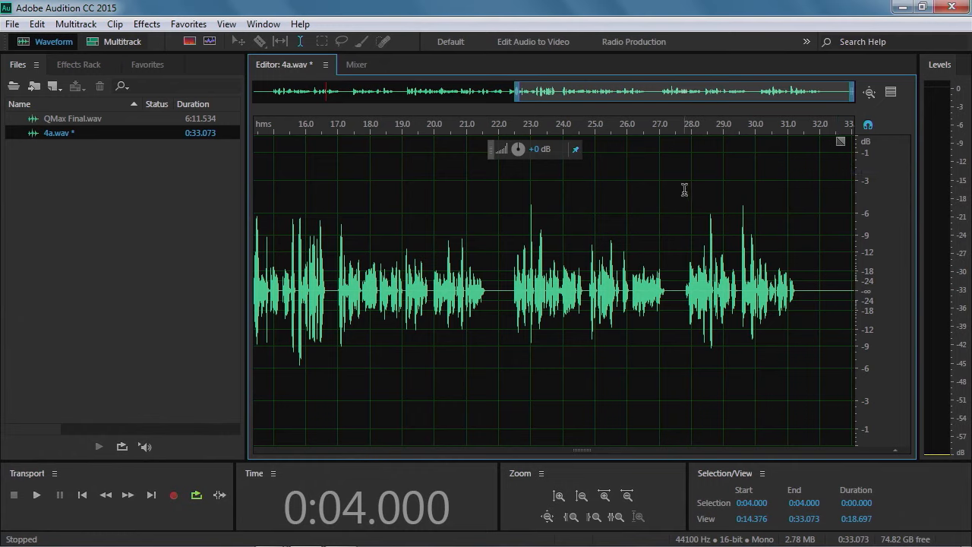
# Import obvious-solution.mp3 from the Background Music folder in Audition_Lessons
pyautogui.click(13, 24)
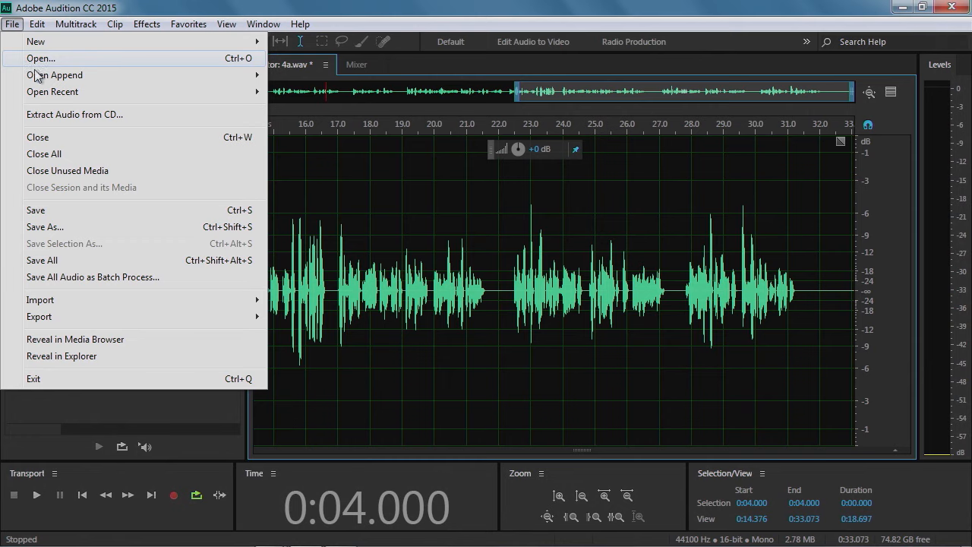
pyautogui.moveTo(52, 306)
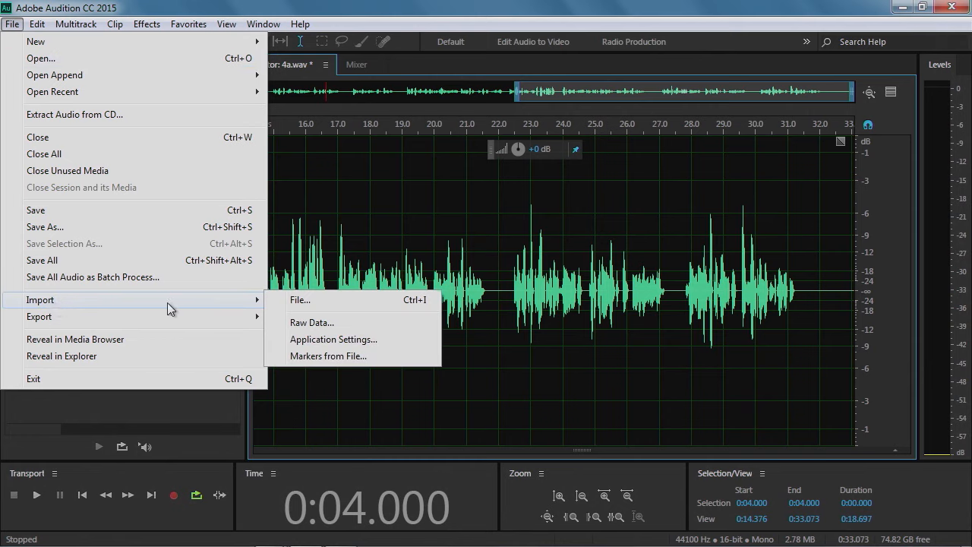
pyautogui.click(350, 304)
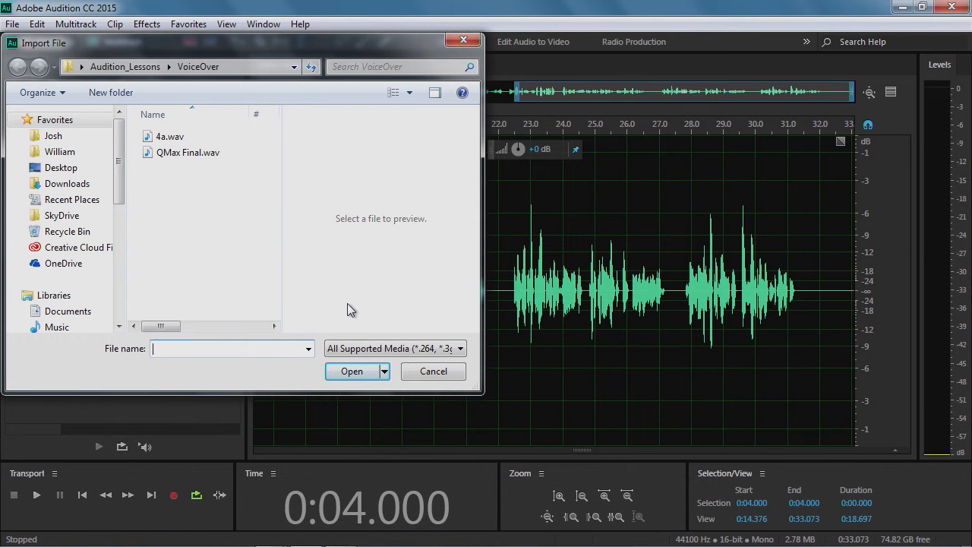
pyautogui.click(125, 66)
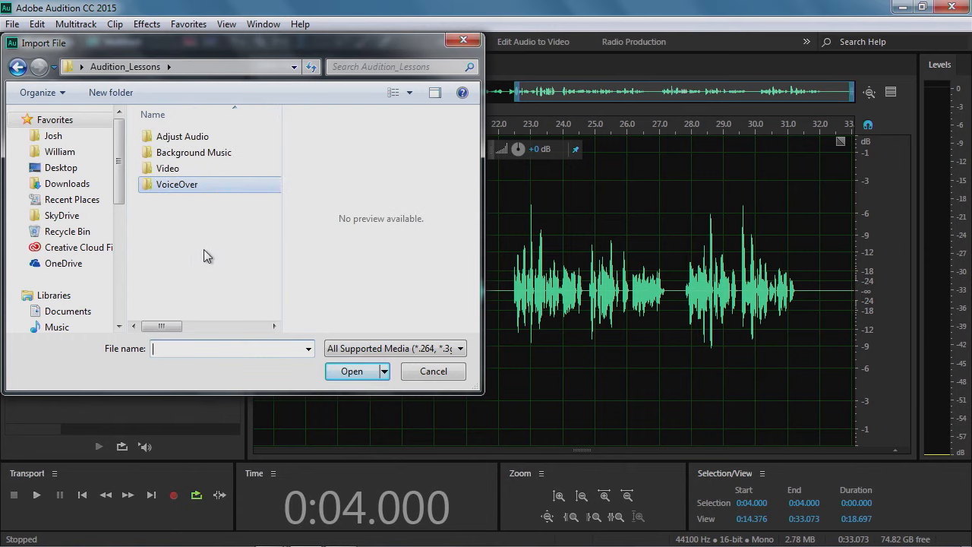
pyautogui.doubleClick(200, 155)
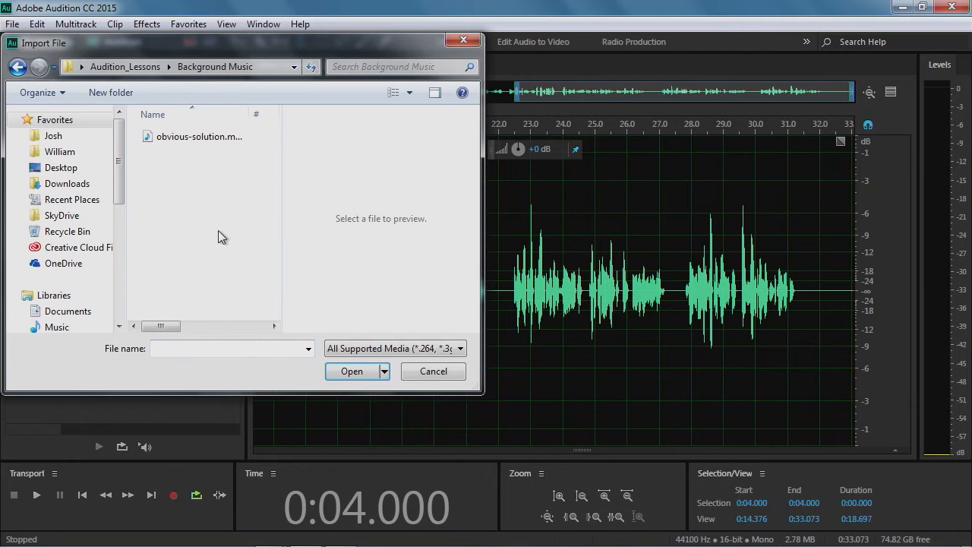
pyautogui.click(165, 141)
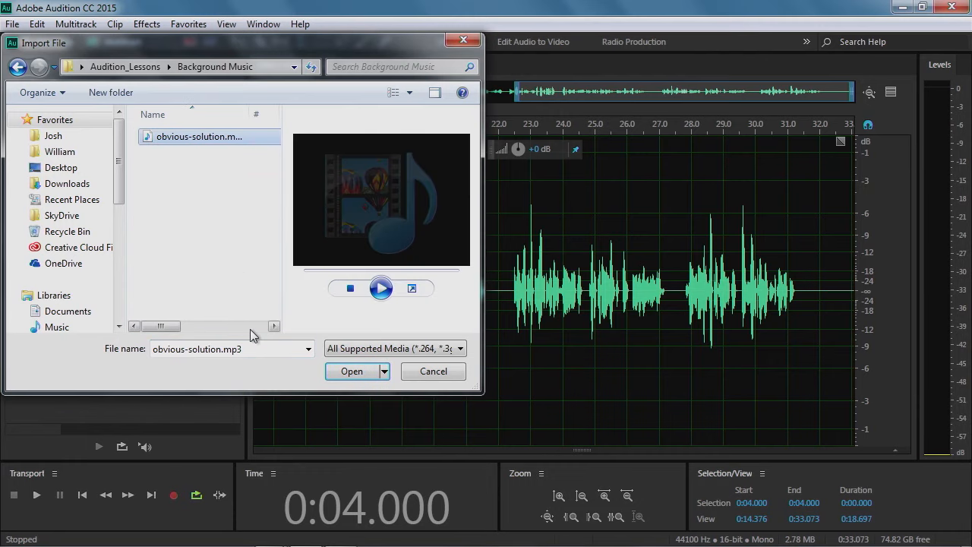
pyautogui.click(347, 377)
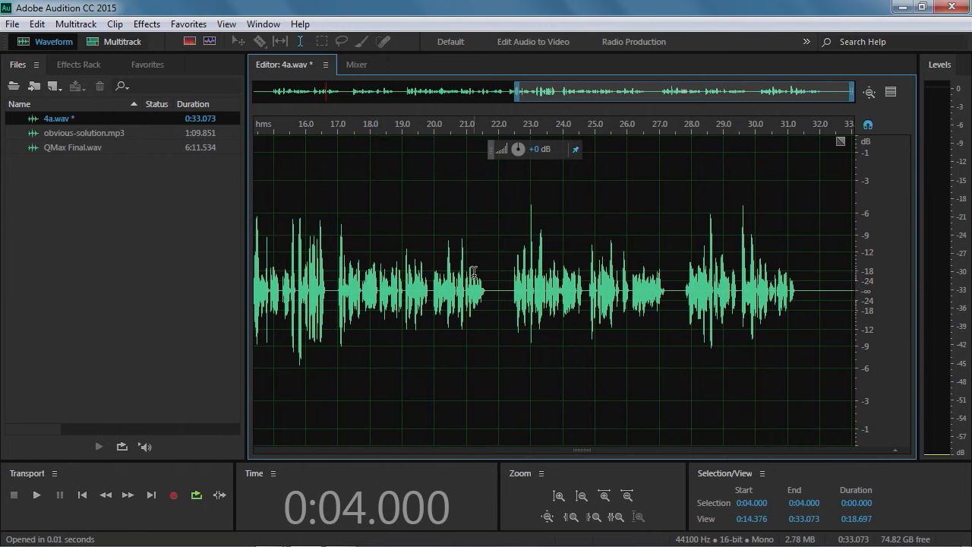
# Play 4a.wav from 0:18.0, stopping near 0:19.8
pyautogui.click(371, 228)
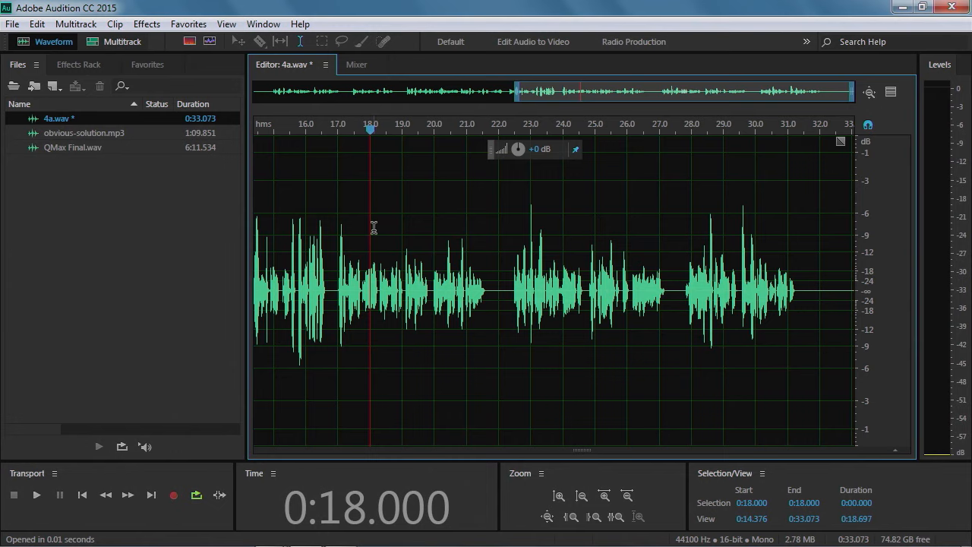
pyautogui.press('space')
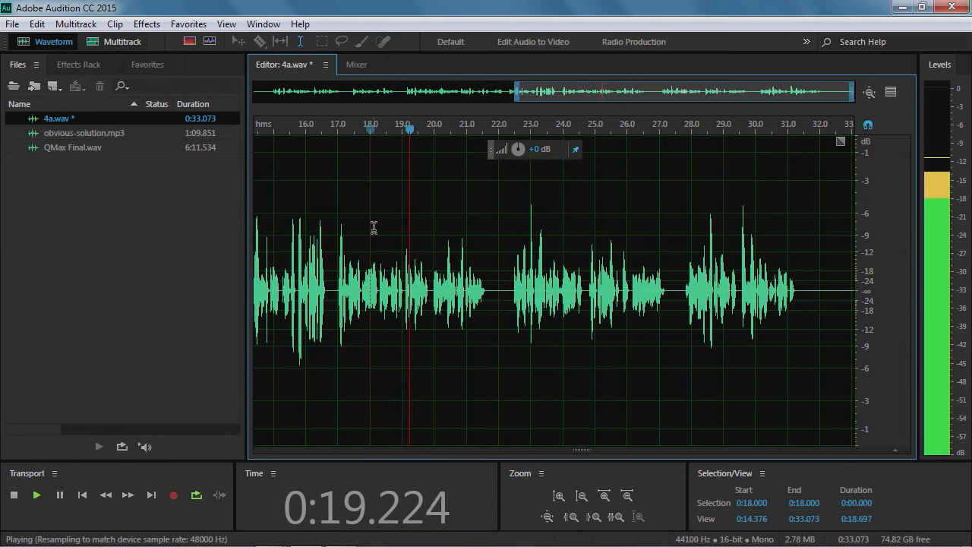
pyautogui.press('space')
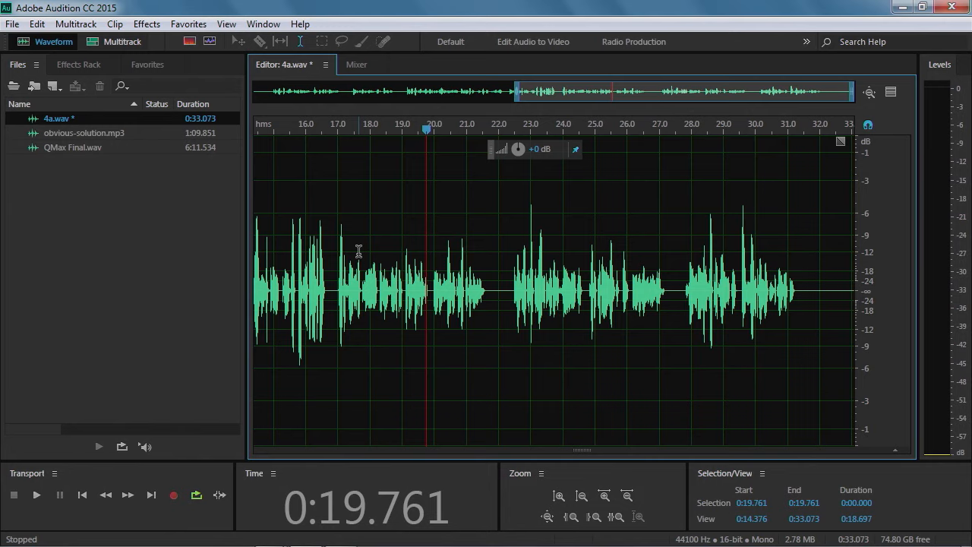
# Switch between the open files, ending on obvious-solution.mp3, and play it from the start to about 0:09
pyautogui.click(327, 66)
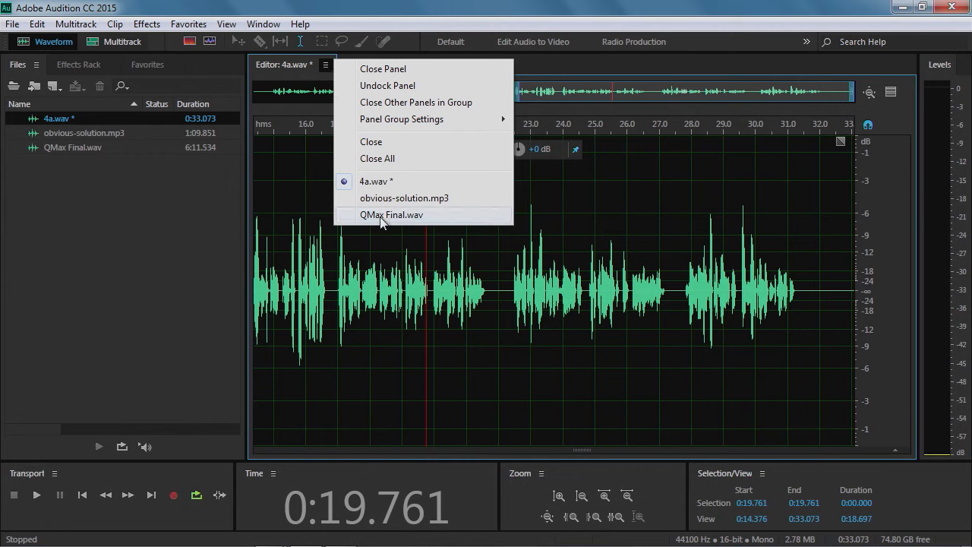
pyautogui.click(423, 199)
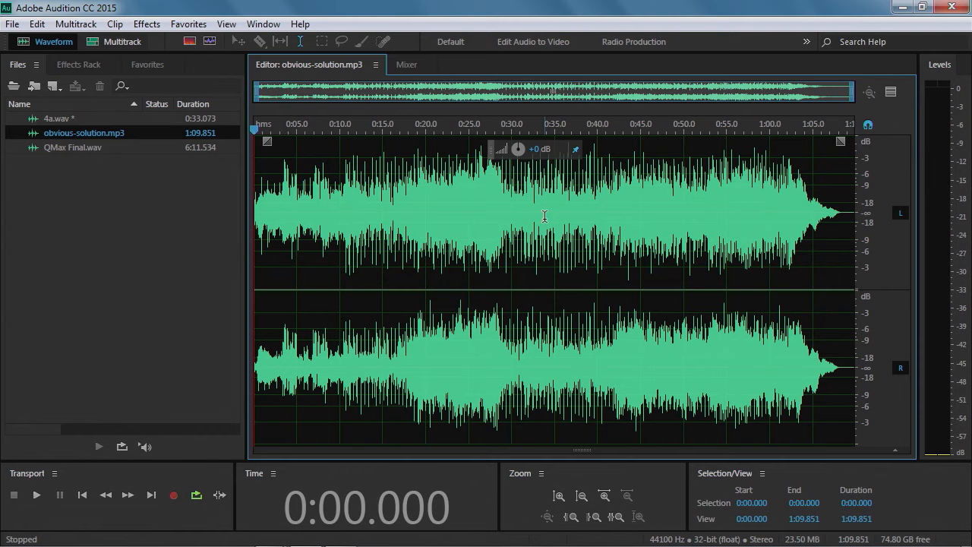
pyautogui.doubleClick(54, 118)
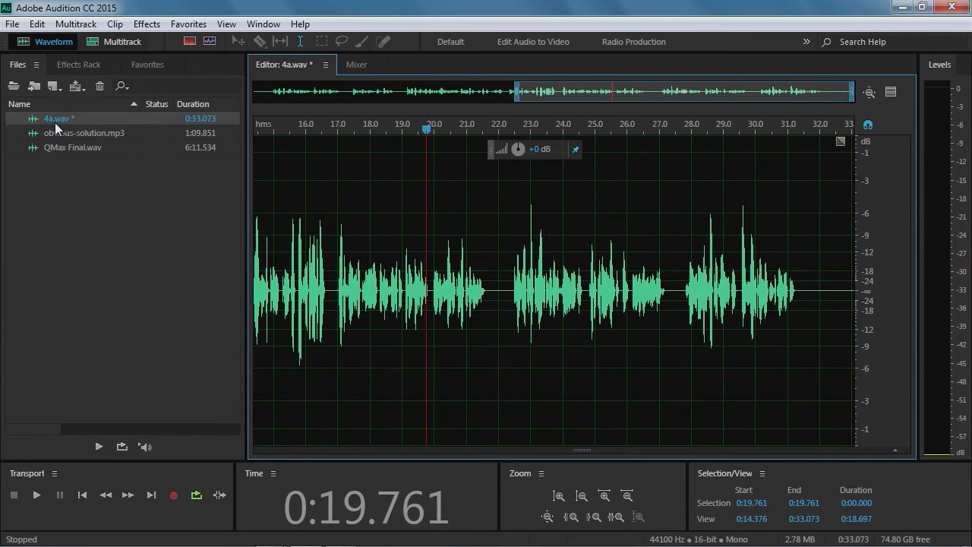
pyautogui.doubleClick(56, 134)
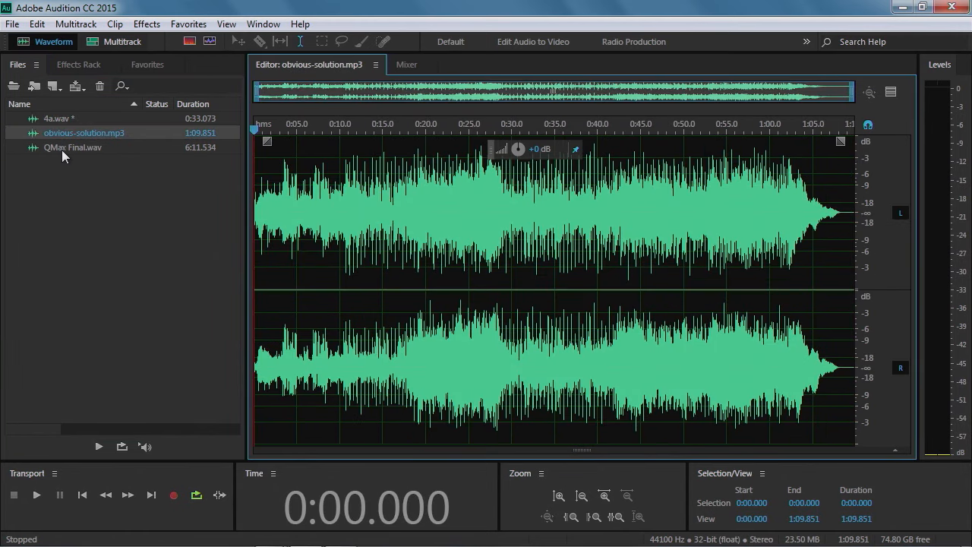
pyautogui.doubleClick(62, 147)
pyautogui.doubleClick(62, 119)
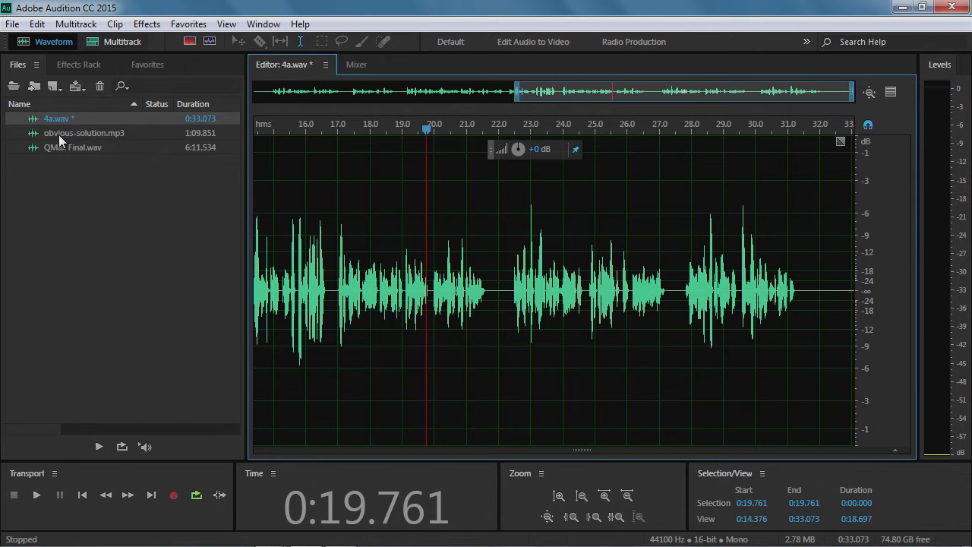
pyautogui.doubleClick(97, 132)
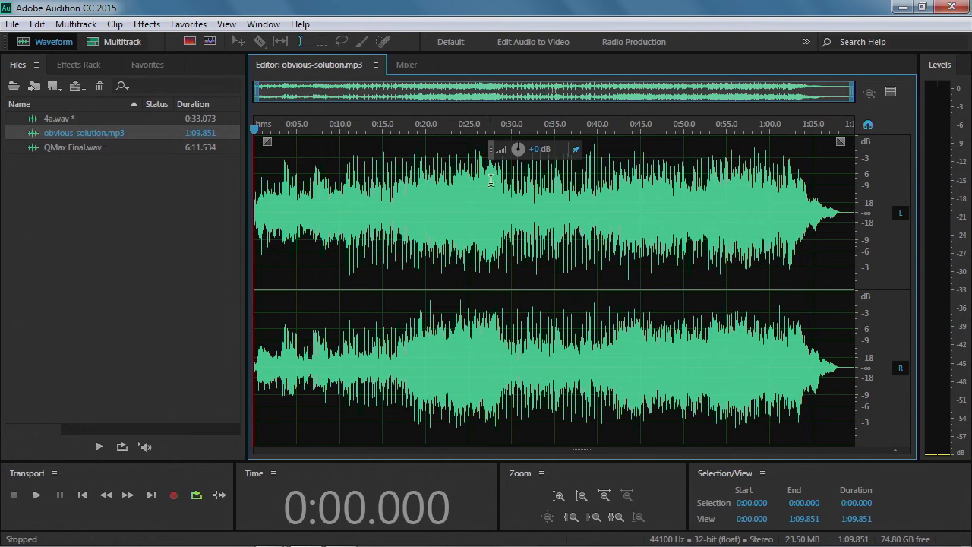
pyautogui.press('space')
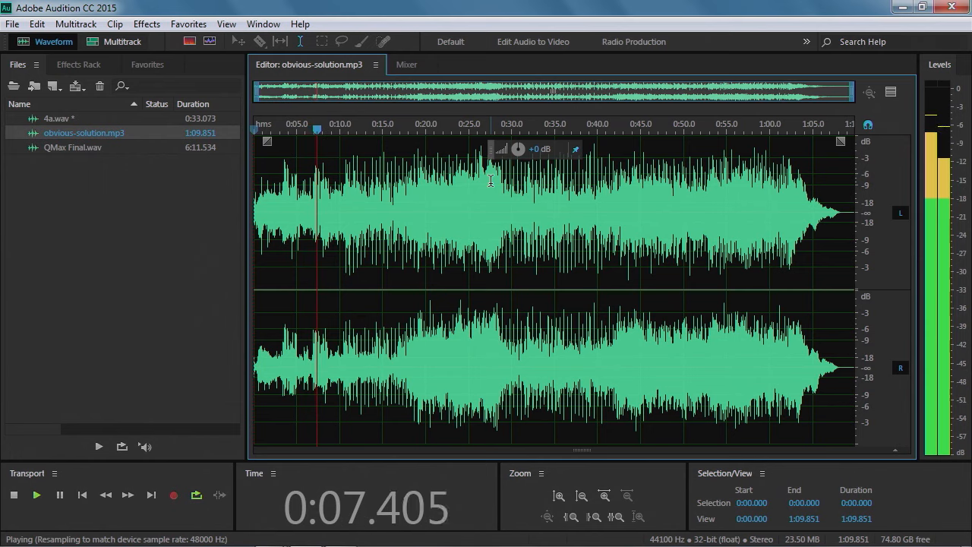
pyautogui.press('space')
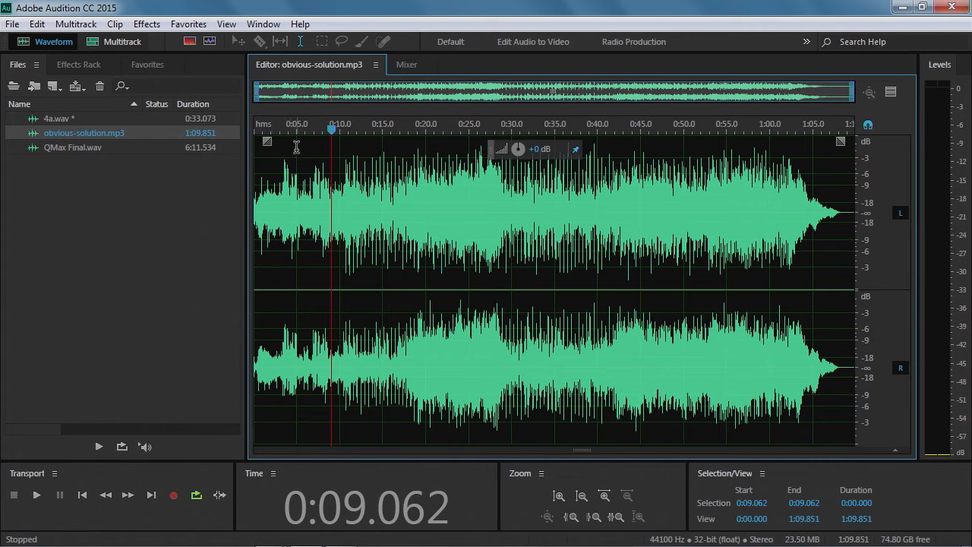
# Apply a linear fade-in of about 9.5 seconds to the music's start and play it from the beginning
pyautogui.moveTo(268, 140); pyautogui.dragTo(367, 141)
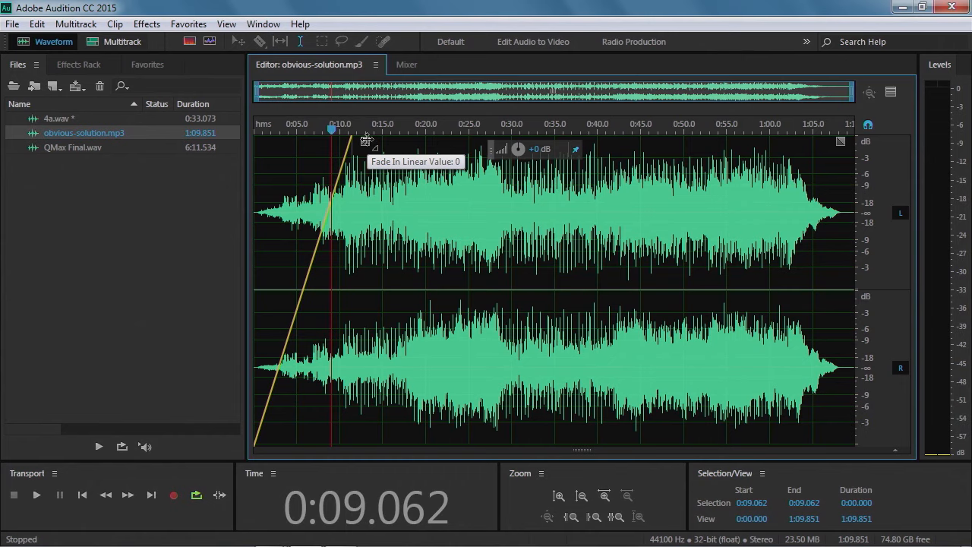
pyautogui.moveTo(367, 141); pyautogui.dragTo(404, 168)
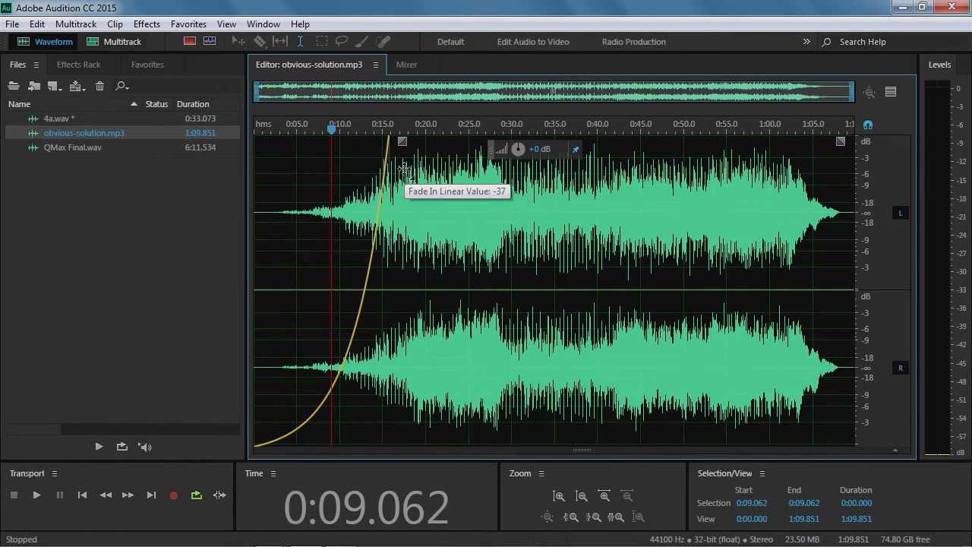
pyautogui.moveTo(405, 169); pyautogui.dragTo(430, 168)
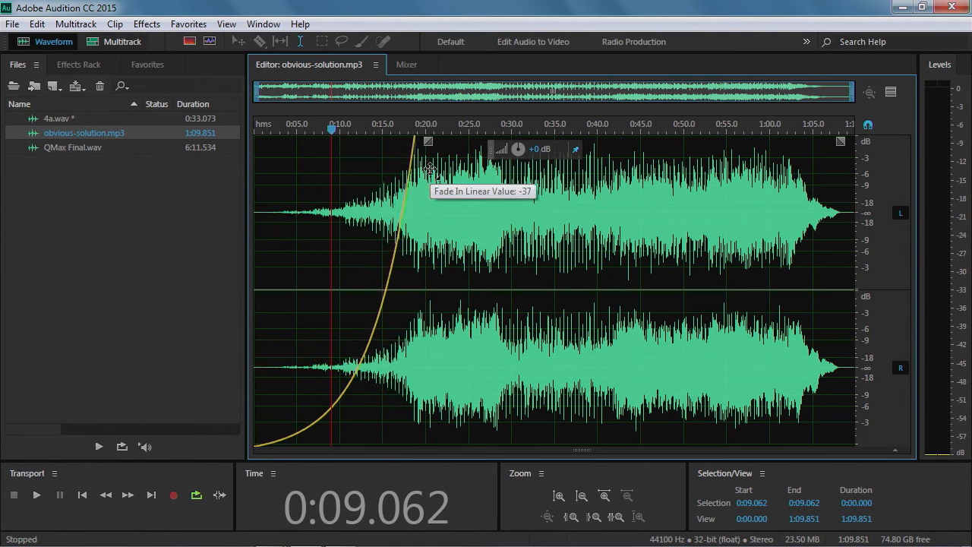
pyautogui.moveTo(430, 169); pyautogui.dragTo(430, 120)
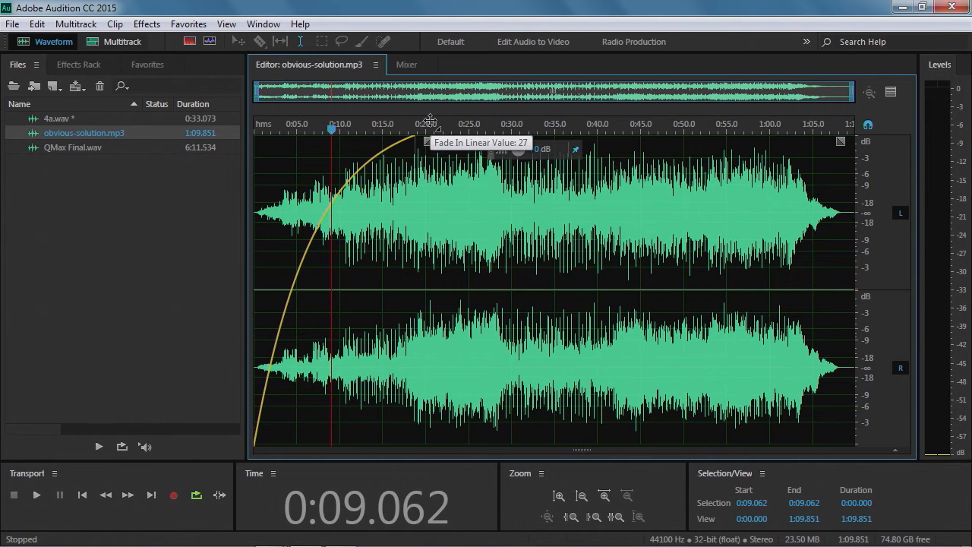
pyautogui.moveTo(430, 120); pyautogui.dragTo(342, 139)
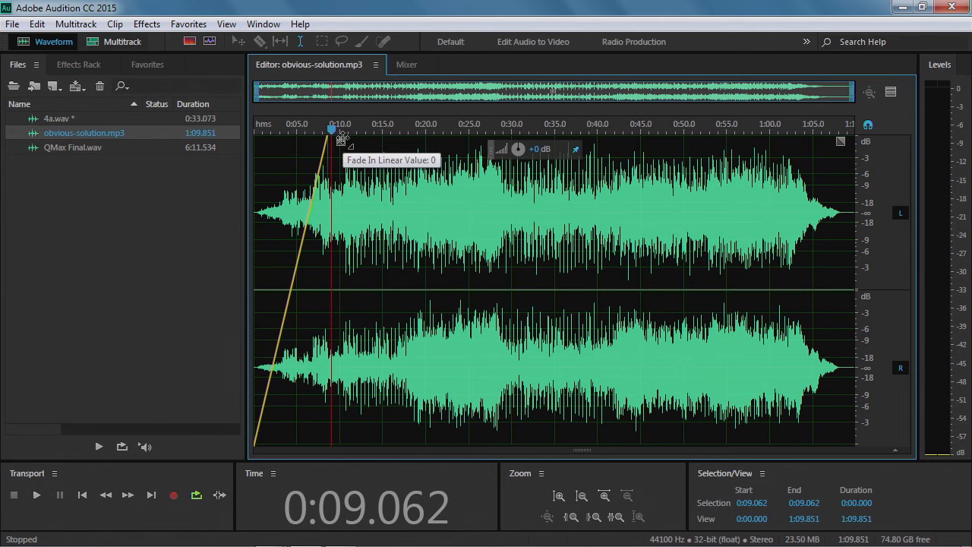
pyautogui.moveTo(341, 139); pyautogui.dragTo(338, 140)
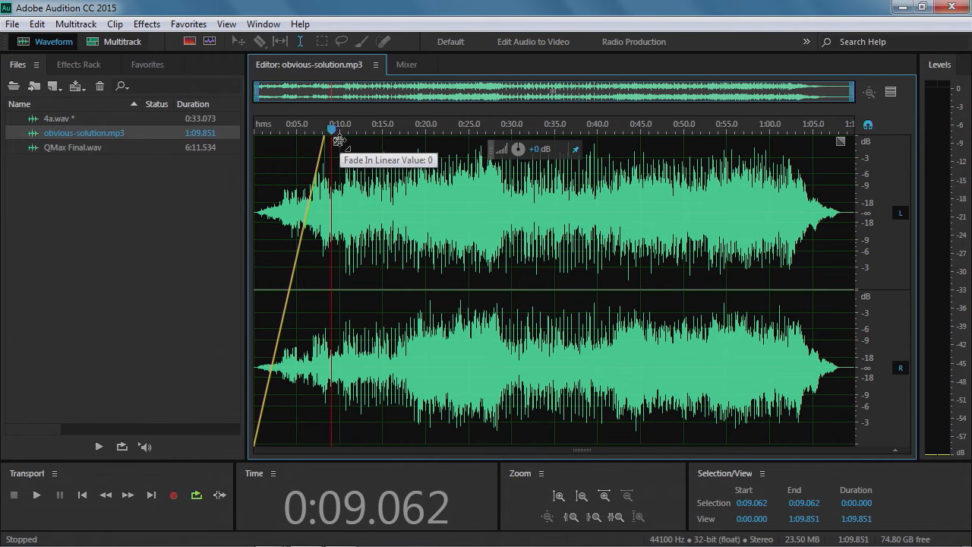
pyautogui.moveTo(339, 140); pyautogui.dragTo(338, 140)
pyautogui.click(258, 133)
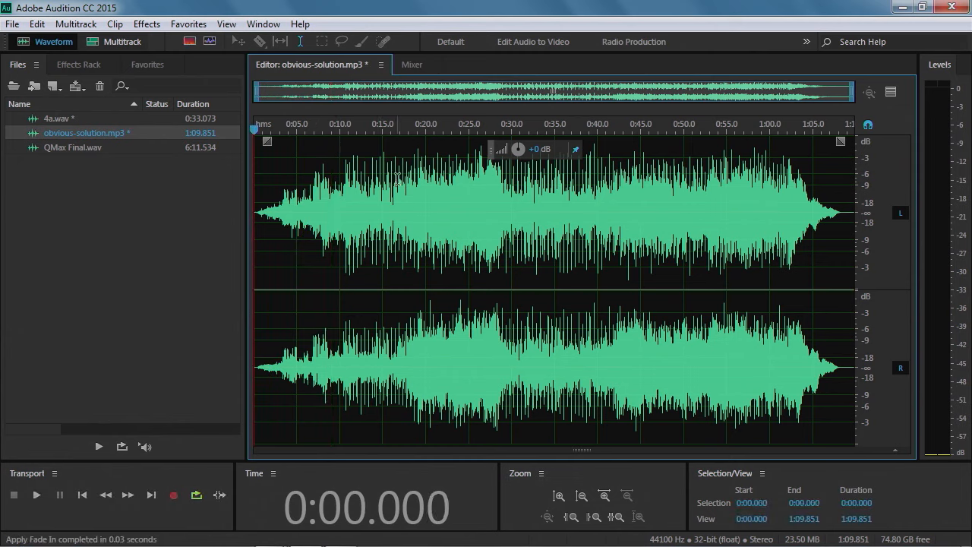
pyautogui.press('space')
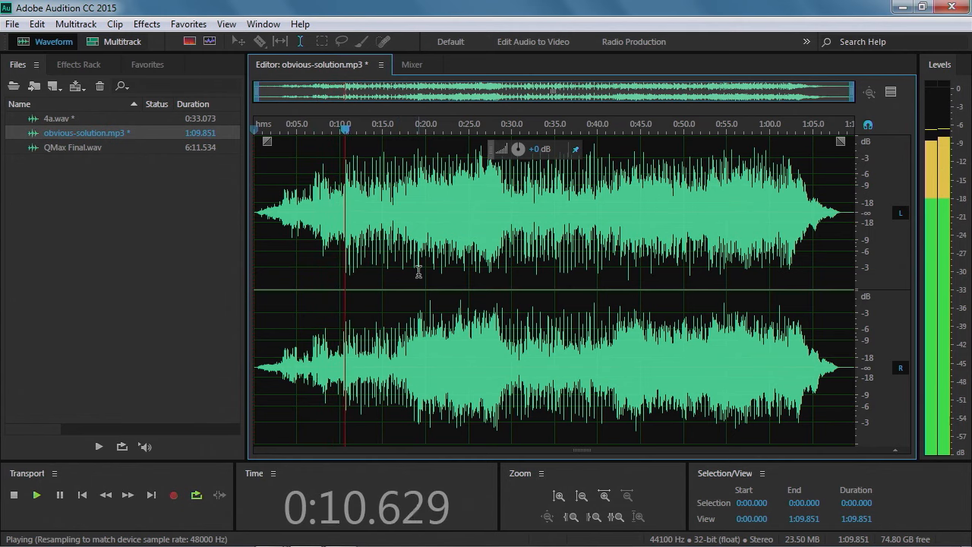
pyautogui.press('space')
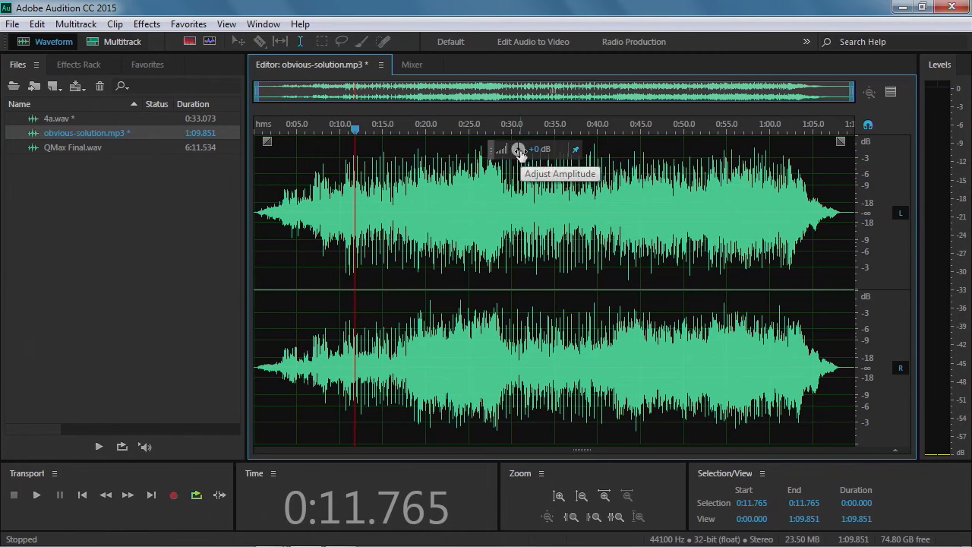
# Lower the whole music file's amplitude with the amplitude control
pyautogui.moveTo(520, 152); pyautogui.dragTo(515, 151)
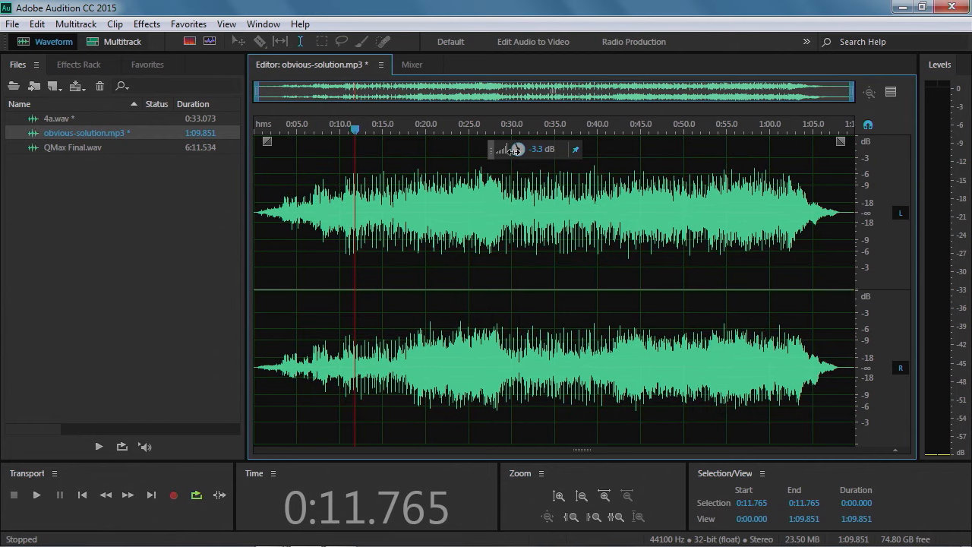
pyautogui.moveTo(515, 151); pyautogui.dragTo(506, 152)
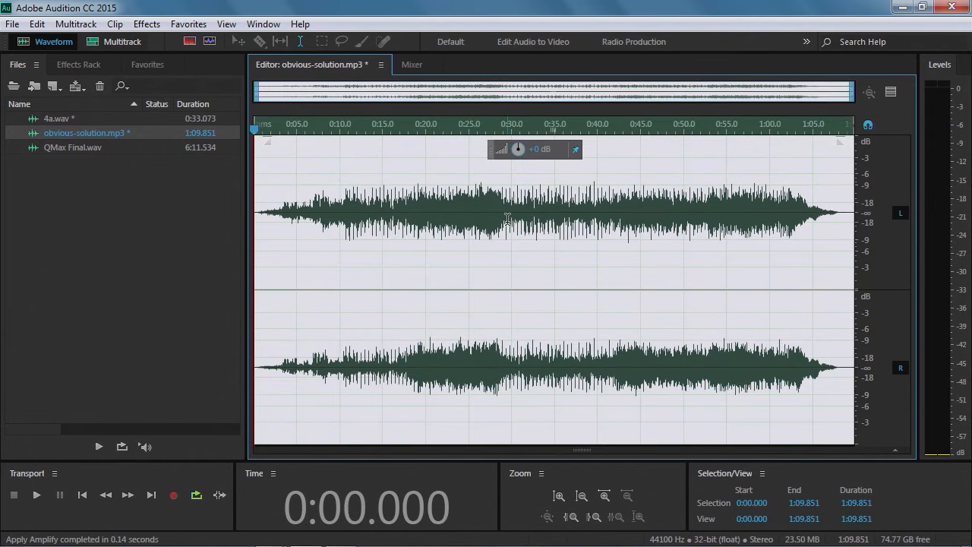
pyautogui.click(825, 260)
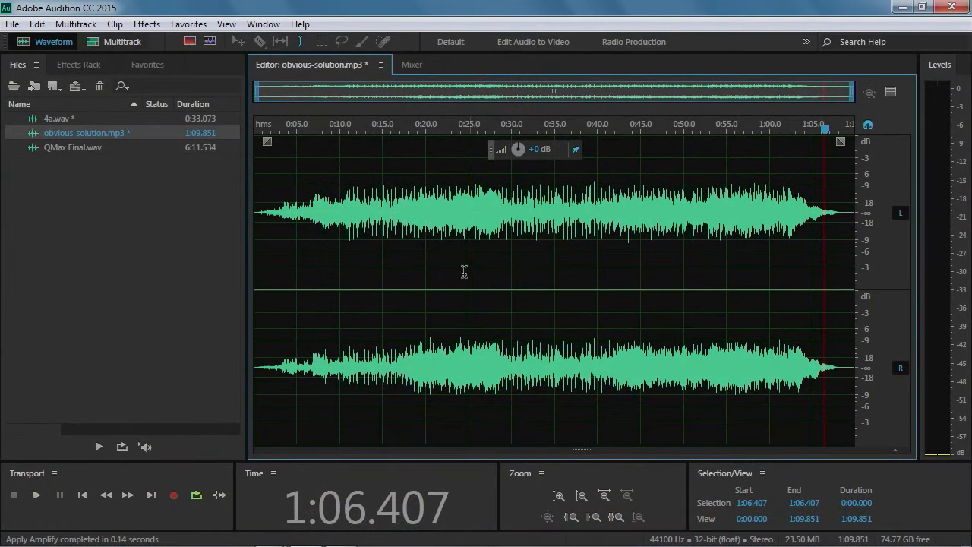
# Open 4a.wav, select the region from 0:20.000 to about 0:21.6, and play it
pyautogui.doubleClick(55, 119)
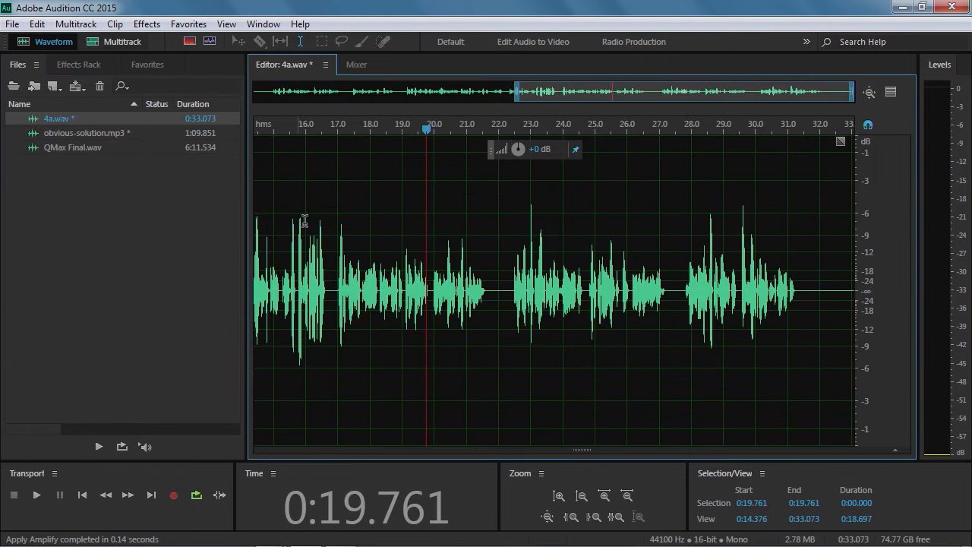
pyautogui.moveTo(427, 135); pyautogui.dragTo(432, 135)
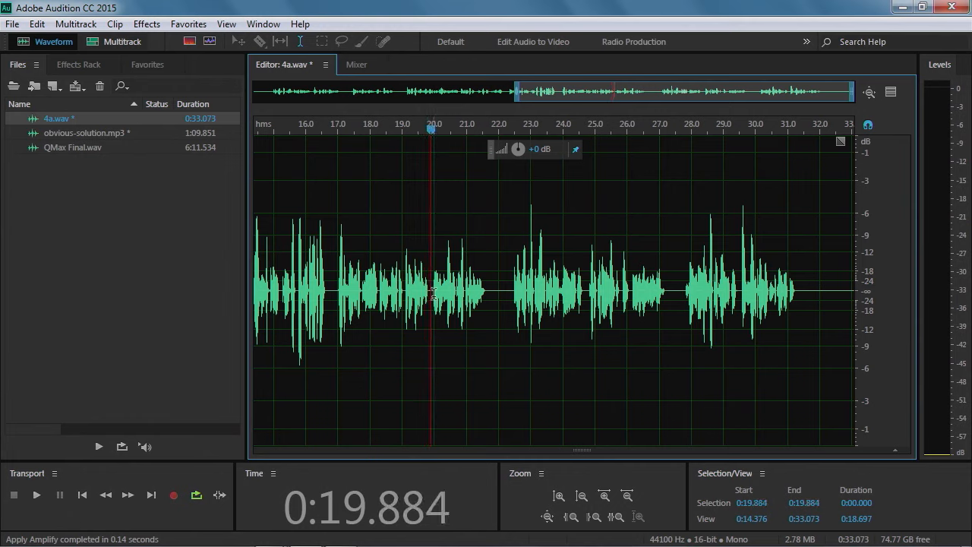
pyautogui.moveTo(434, 293); pyautogui.dragTo(486, 293)
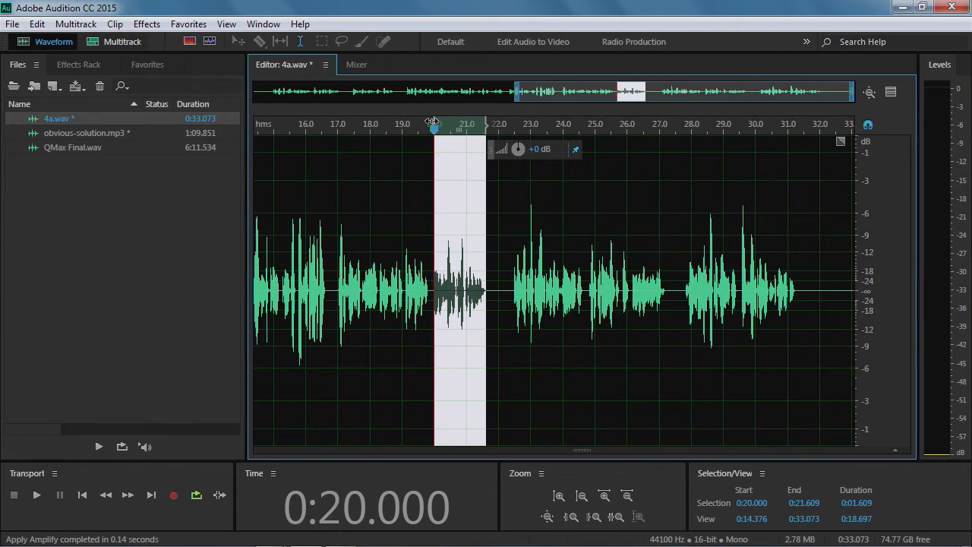
pyautogui.moveTo(433, 121); pyautogui.dragTo(434, 120)
pyautogui.scroll(5, 449, 319)
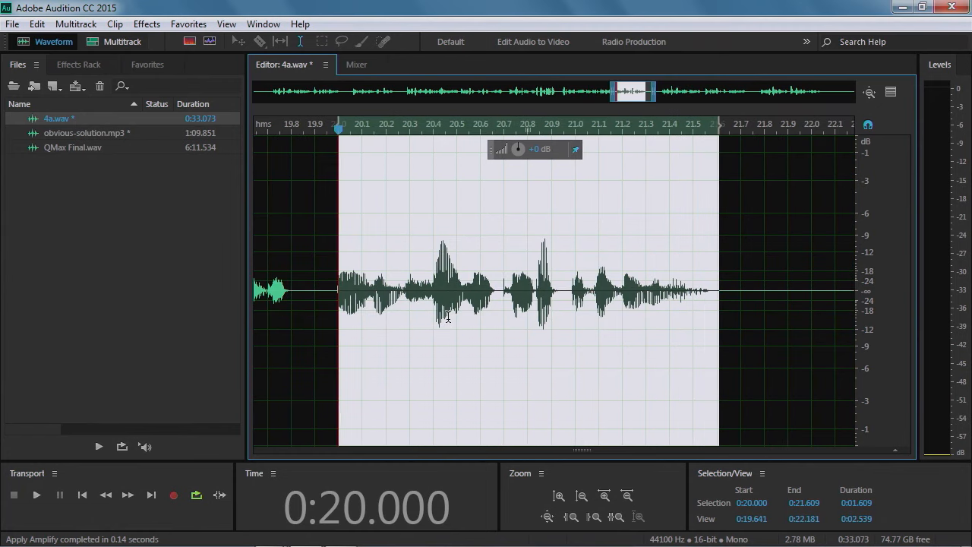
pyautogui.press('space')
pyautogui.press('space')
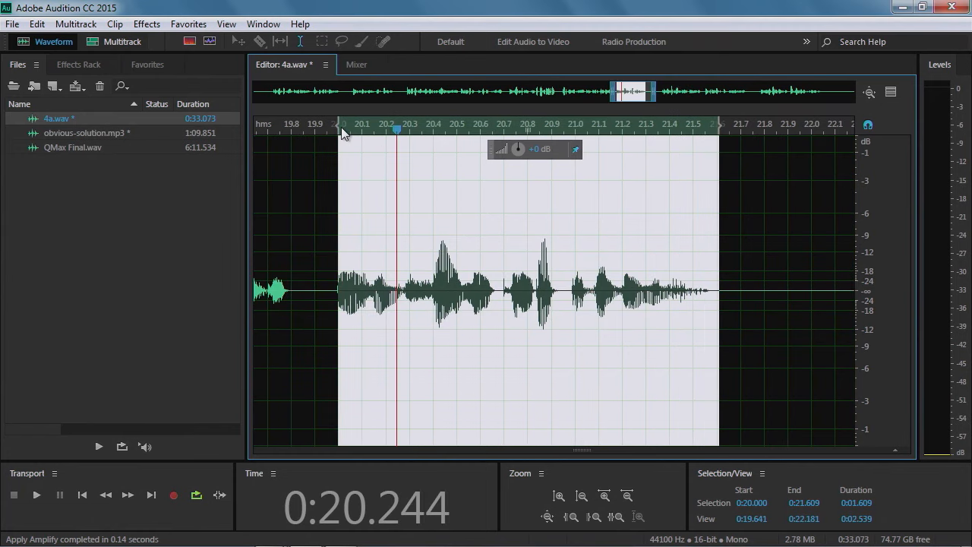
# Try silencing the selection extended to about 0:19.9 with the amplitude control, then undo it
pyautogui.moveTo(339, 123); pyautogui.dragTo(322, 124)
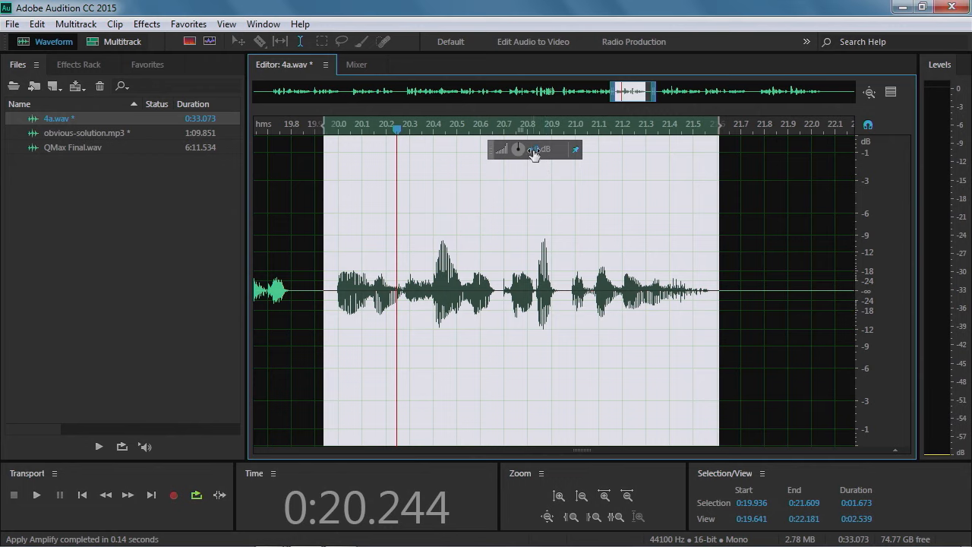
pyautogui.moveTo(534, 150); pyautogui.dragTo(399, 148)
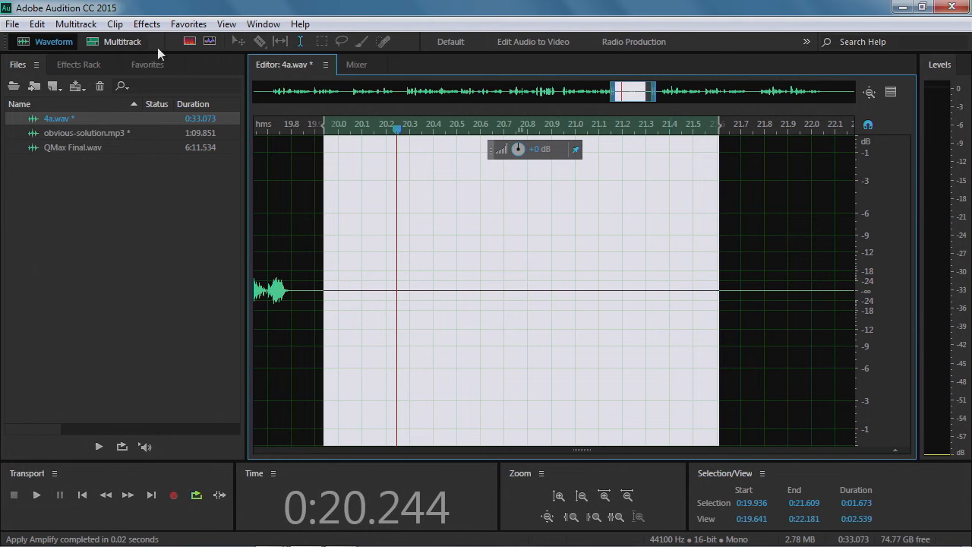
pyautogui.click(37, 24)
pyautogui.click(77, 39)
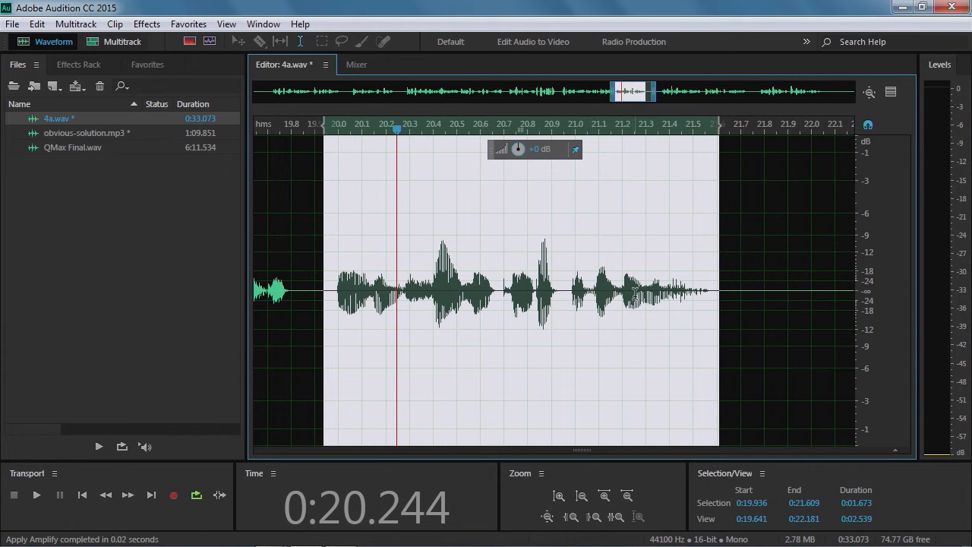
# Select about 0:21.7–0:22.1 in 4a.wav and open RemoveBackgroundNoise.wav from the Adjust Audio lesson folder
pyautogui.moveTo(740, 290); pyautogui.dragTo(832, 292)
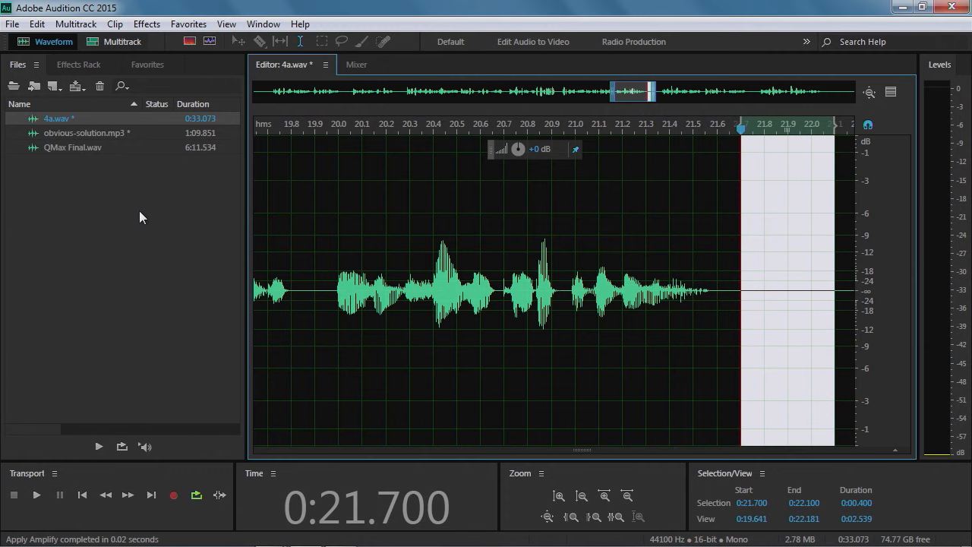
pyautogui.click(13, 24)
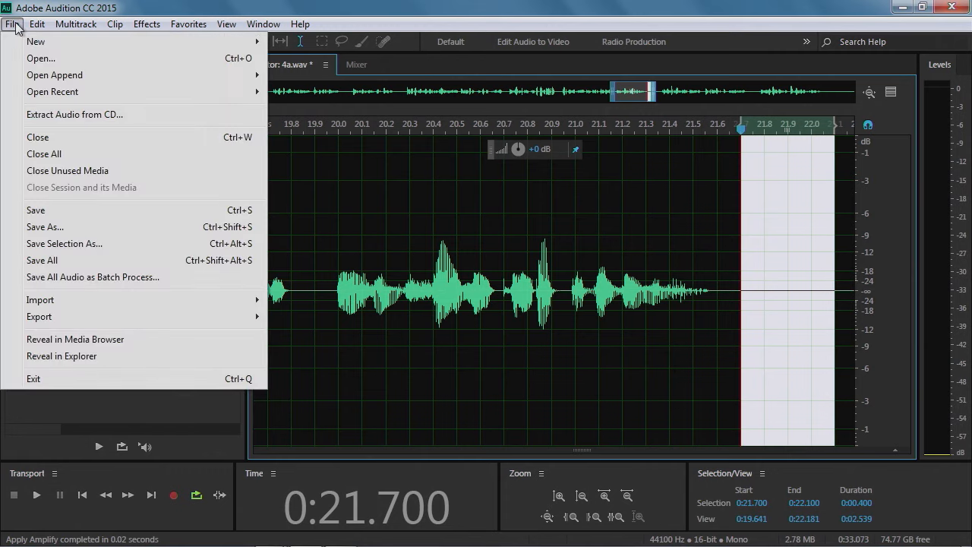
pyautogui.click(30, 61)
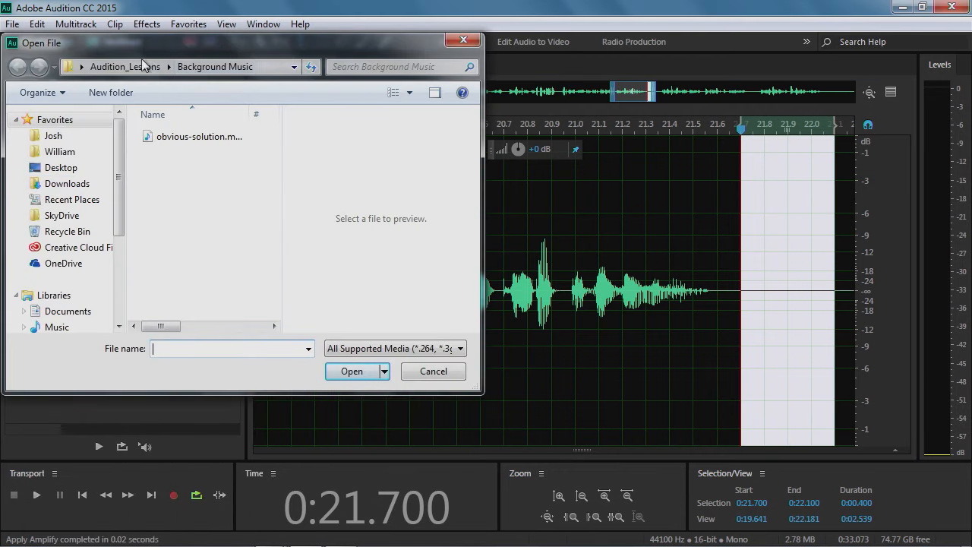
pyautogui.click(128, 67)
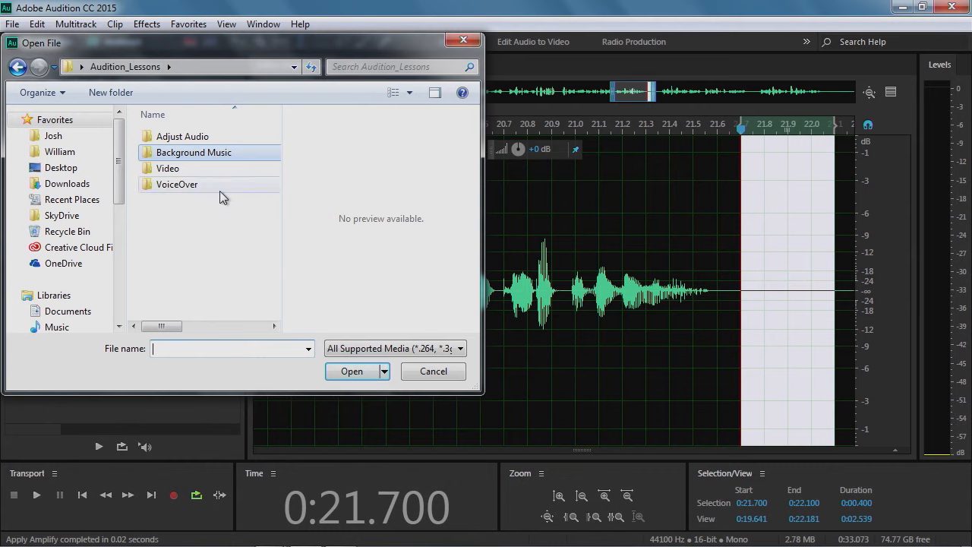
pyautogui.click(191, 141)
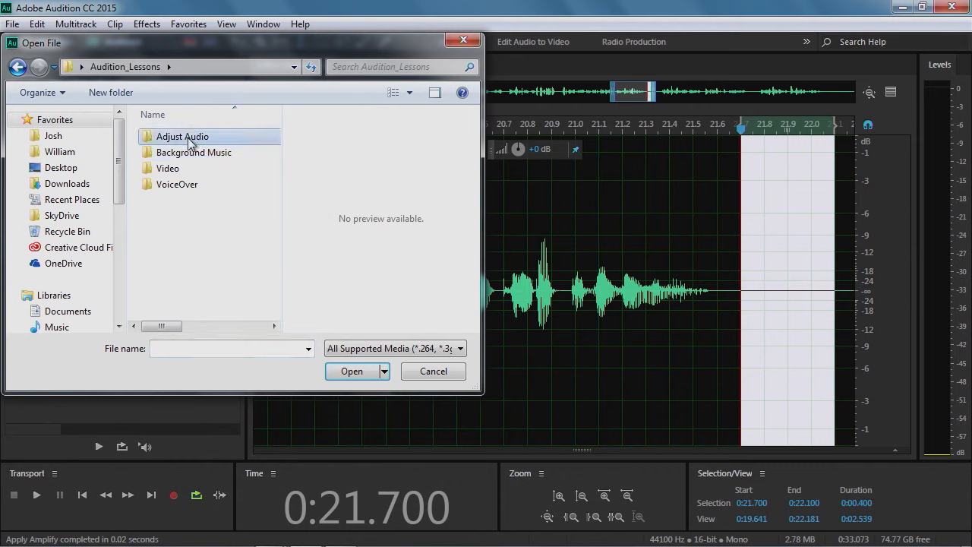
pyautogui.doubleClick(191, 141)
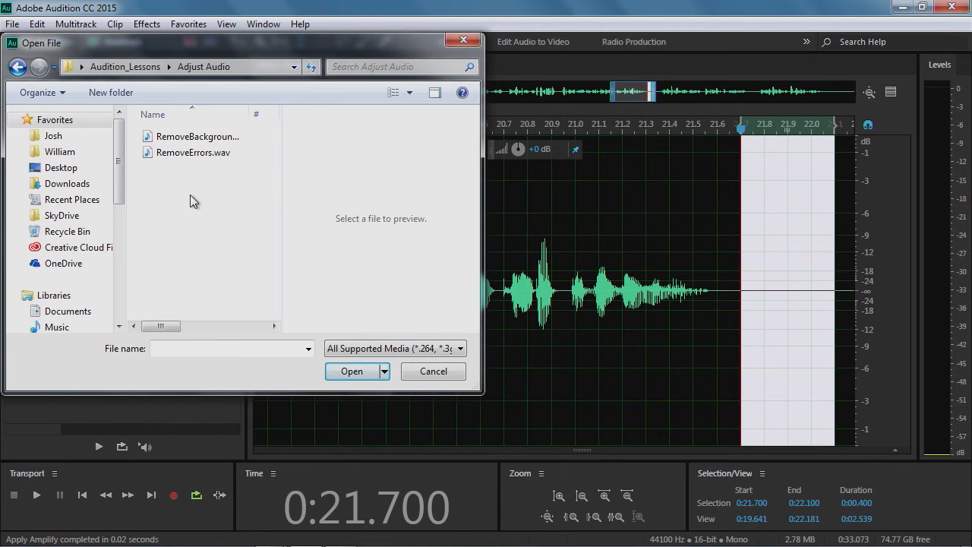
pyautogui.click(186, 137)
pyautogui.click(353, 370)
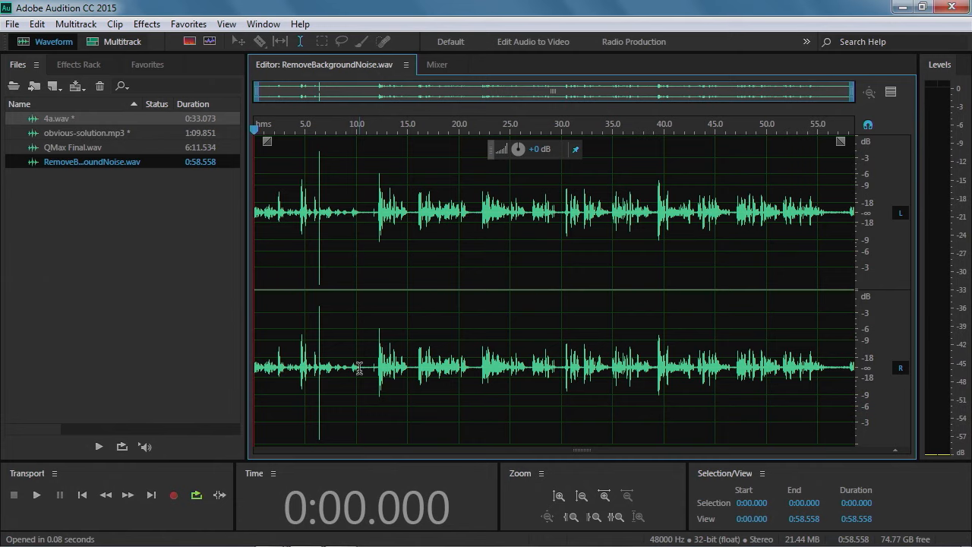
# Play RemoveBackgroundNoise.wav from the start, stopping near 0:21.85
pyautogui.press('space')
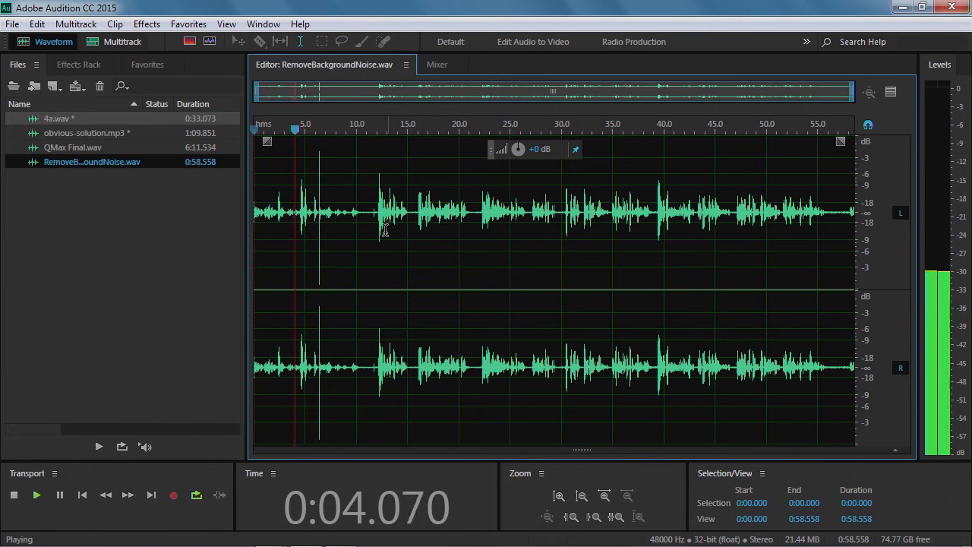
pyautogui.scroll(1, 357, 220)
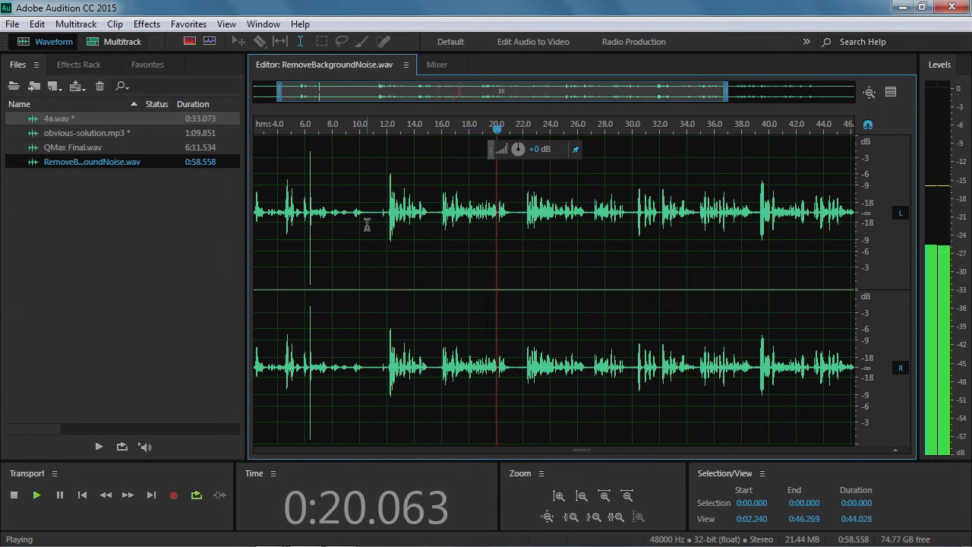
pyautogui.press('space')
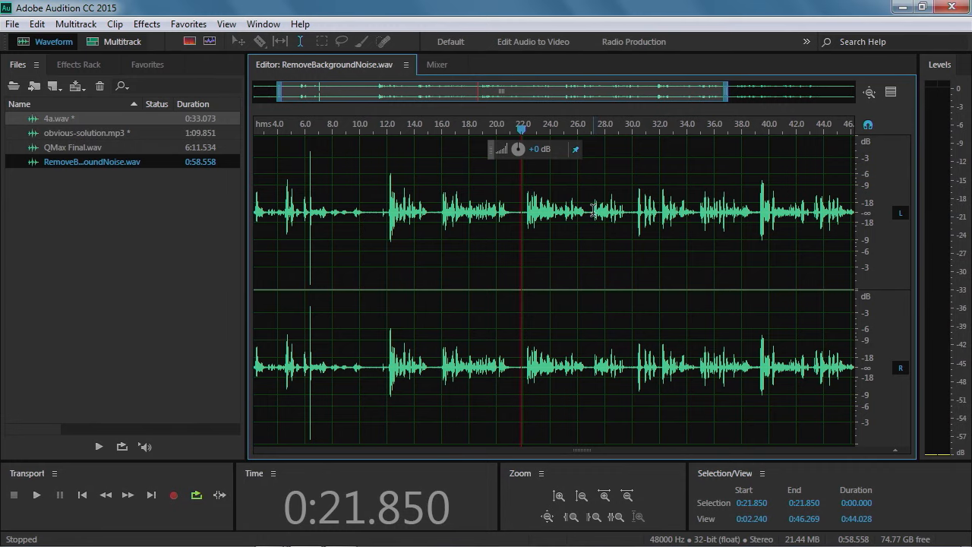
# Select the quiet pause from 0:29.500 to 0:30.296
pyautogui.scroll(4, 612, 207)
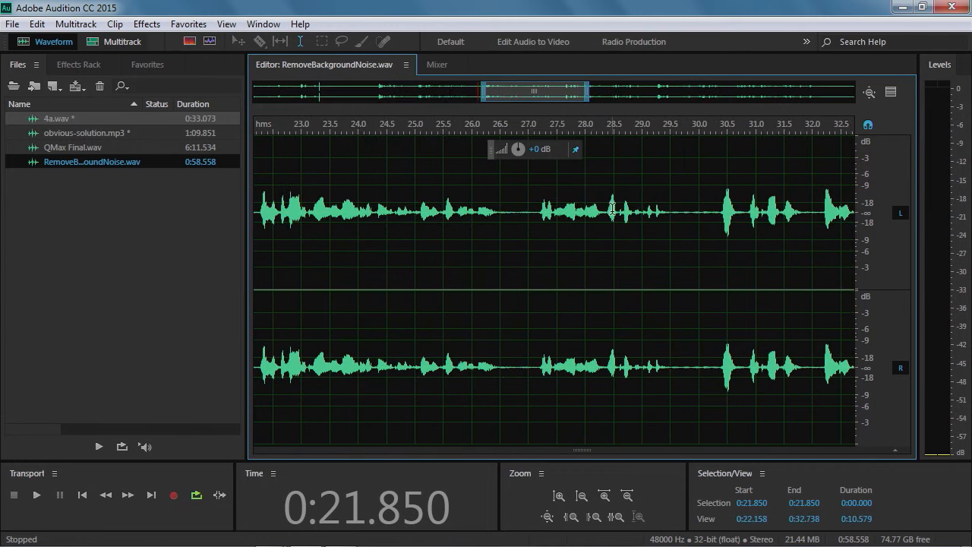
pyautogui.scroll(1, 586, 227)
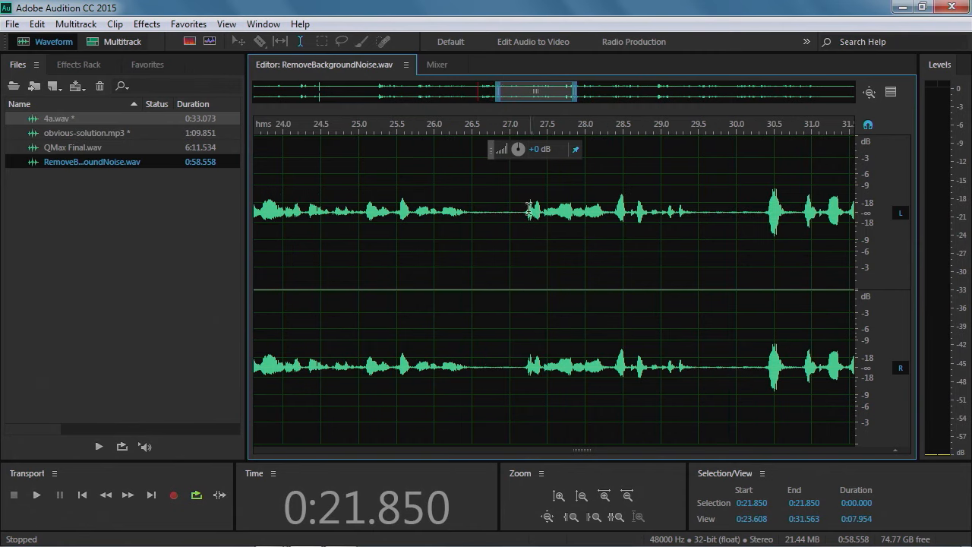
pyautogui.moveTo(522, 209); pyautogui.dragTo(697, 211)
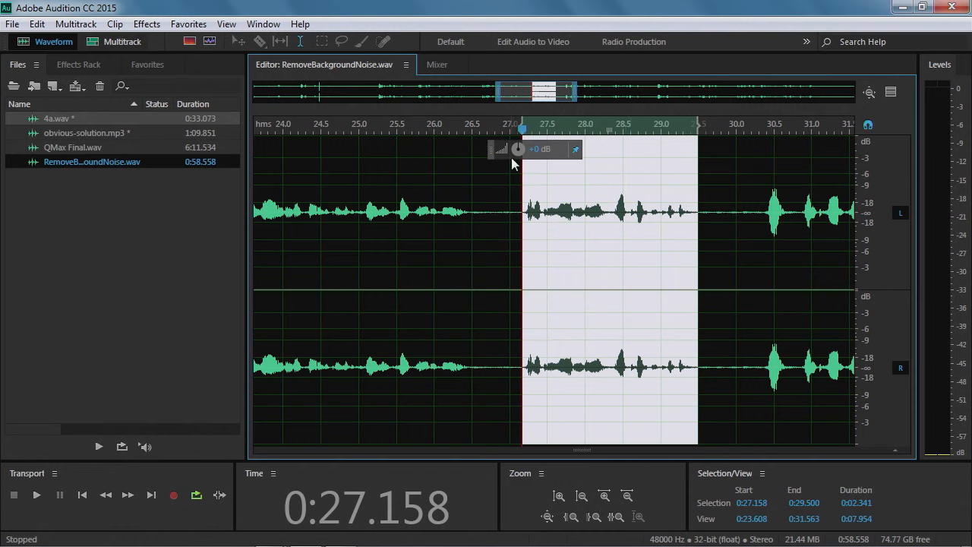
pyautogui.click(570, 259)
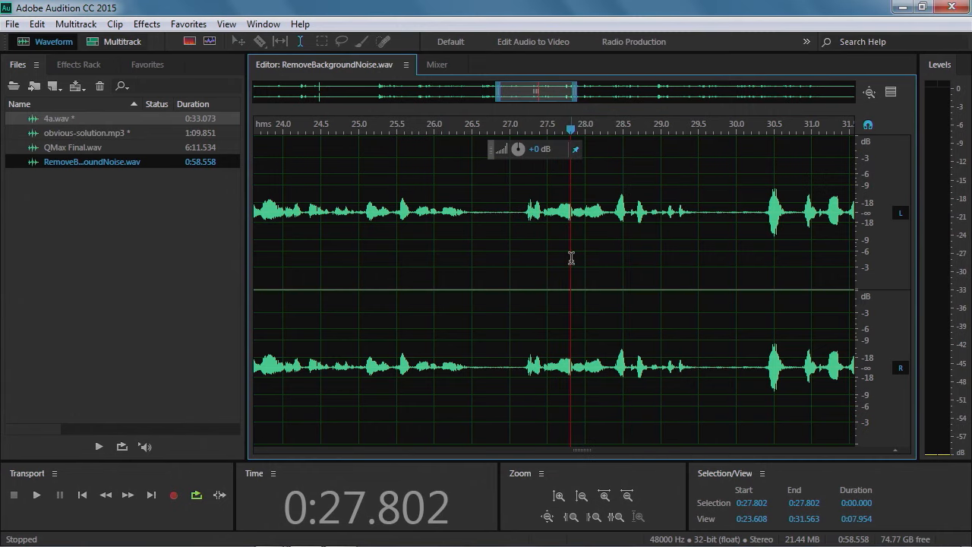
pyautogui.moveTo(511, 215); pyautogui.dragTo(480, 213)
pyautogui.moveTo(699, 218); pyautogui.dragTo(755, 256)
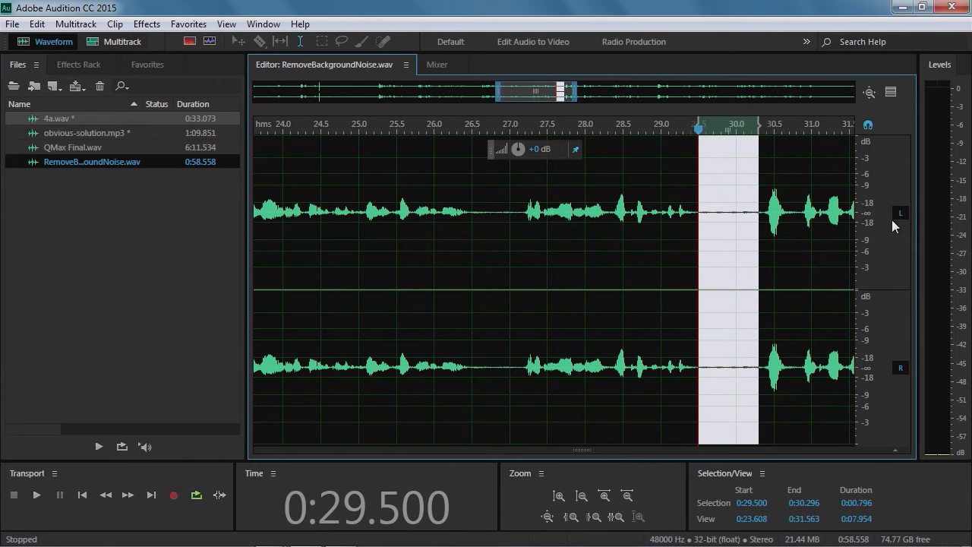
# Play the selected pause and copy it
pyautogui.scroll(3, 877, 209)
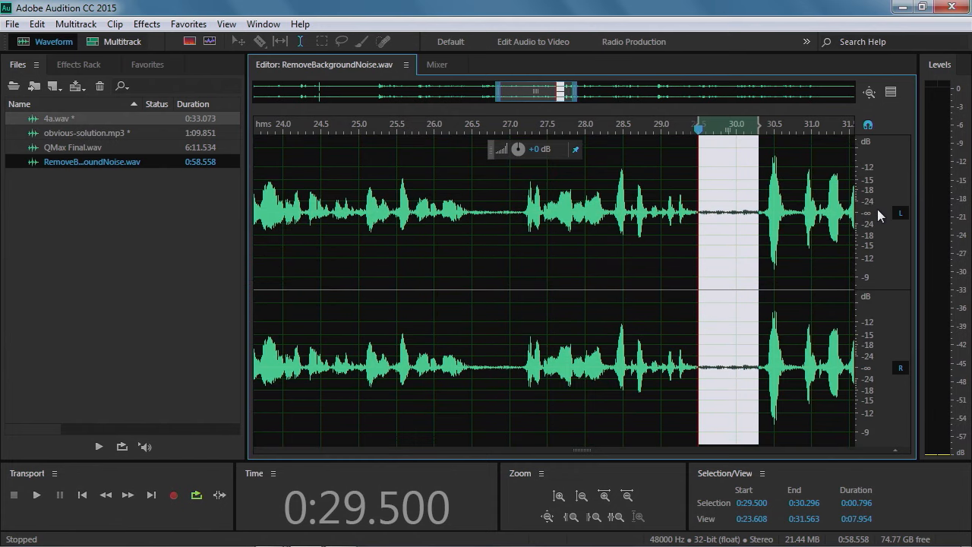
pyautogui.scroll(2, 878, 209)
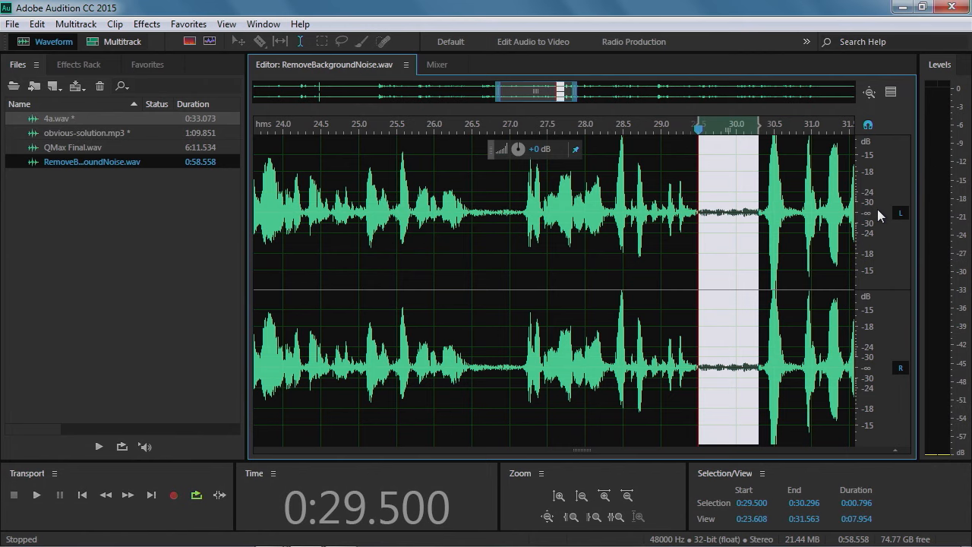
pyautogui.scroll(1, 877, 208)
pyautogui.scroll(1, 877, 209)
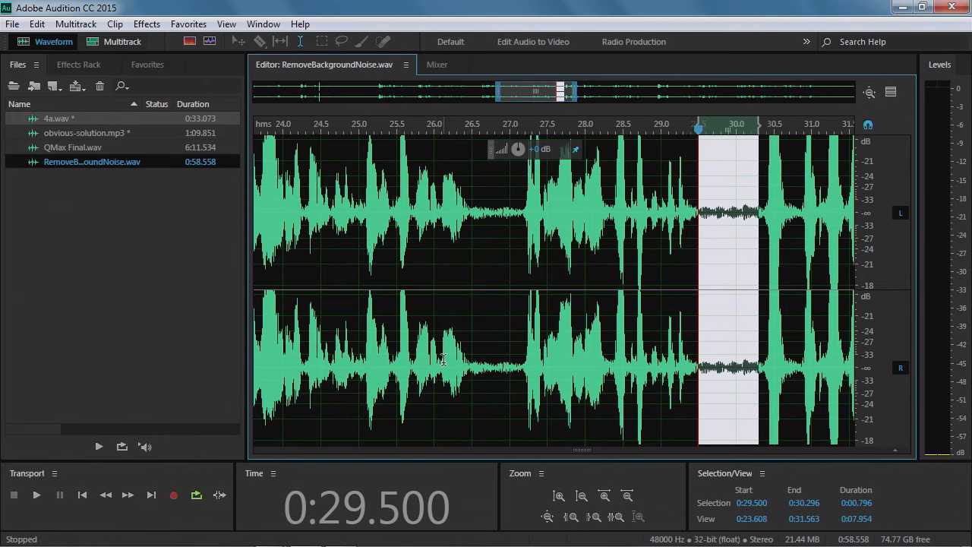
pyautogui.press('space')
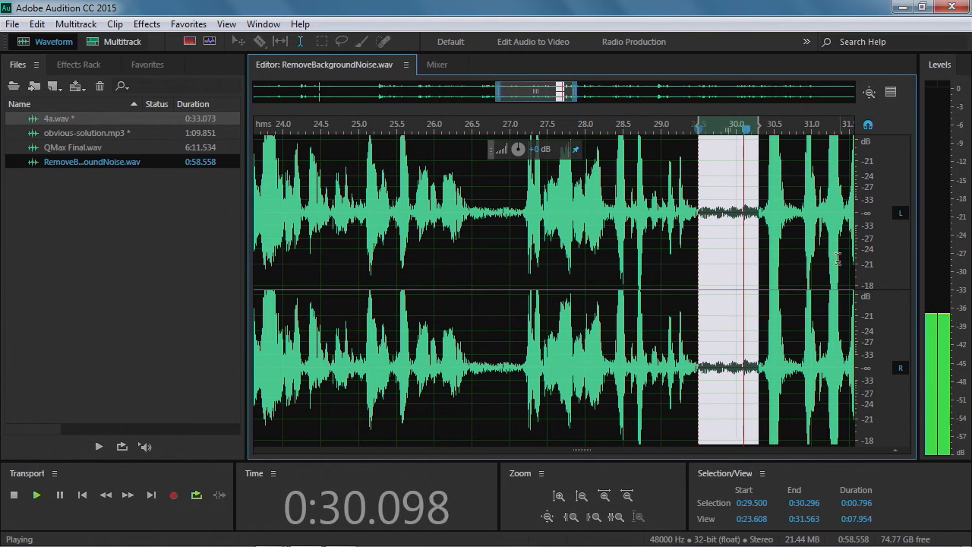
pyautogui.press('space')
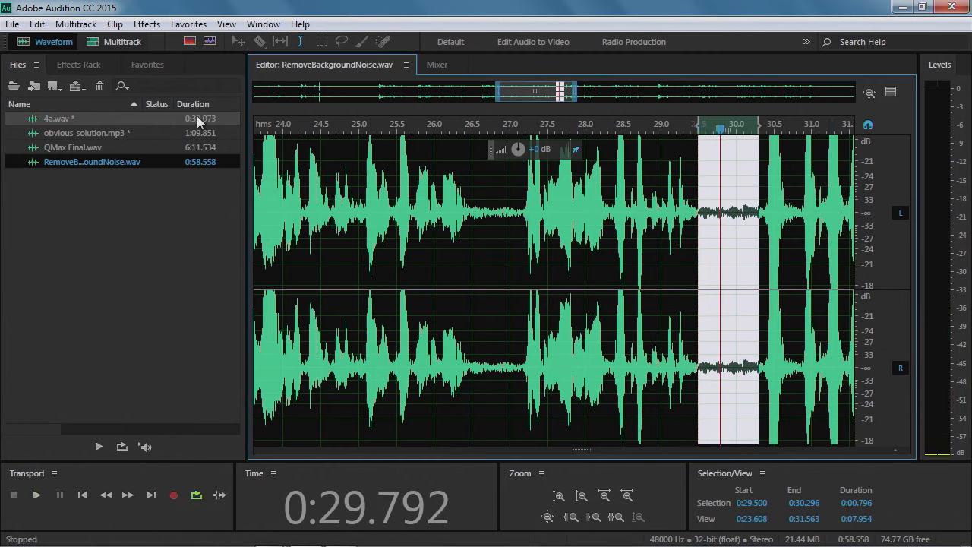
pyautogui.click(37, 24)
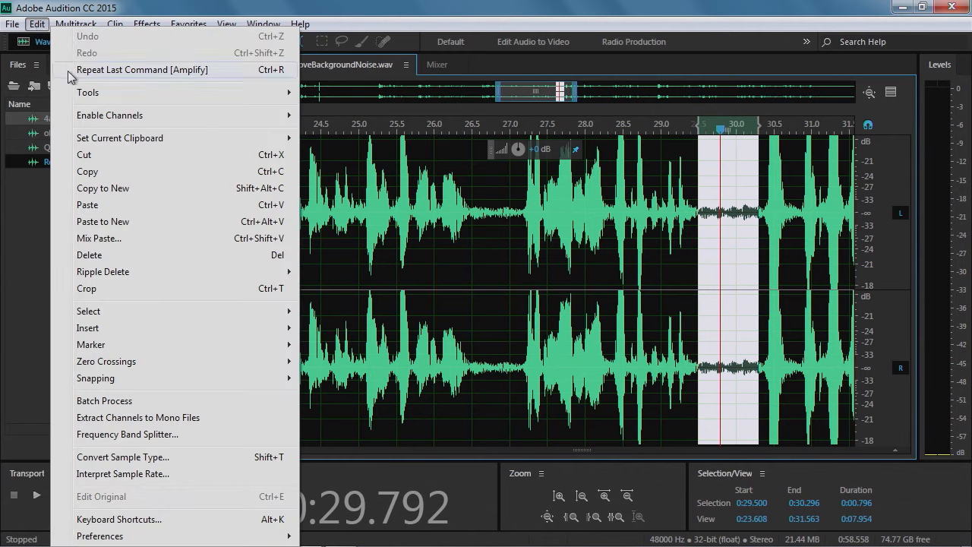
pyautogui.click(98, 171)
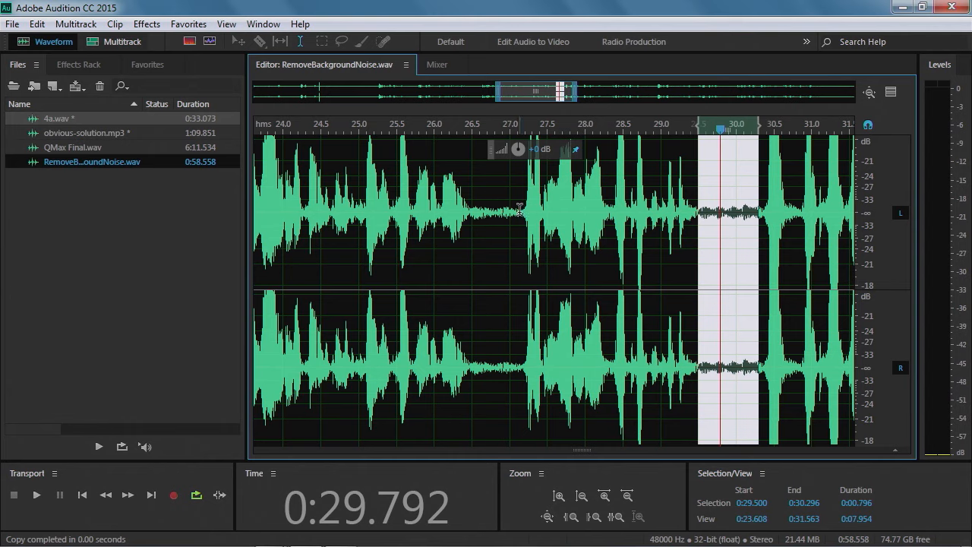
# Paste the copied pause at 0:27.128, then delete the pasted region
pyautogui.click(520, 208)
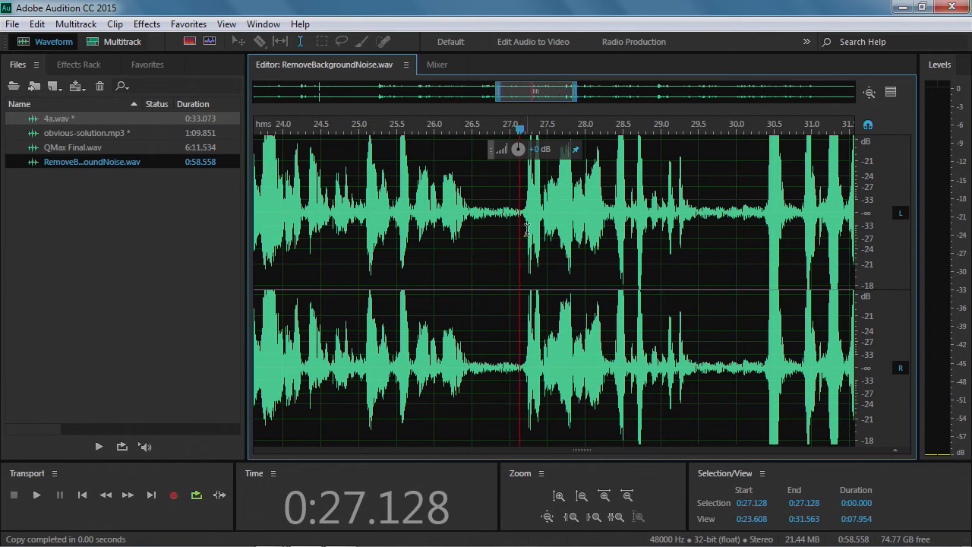
pyautogui.click(37, 24)
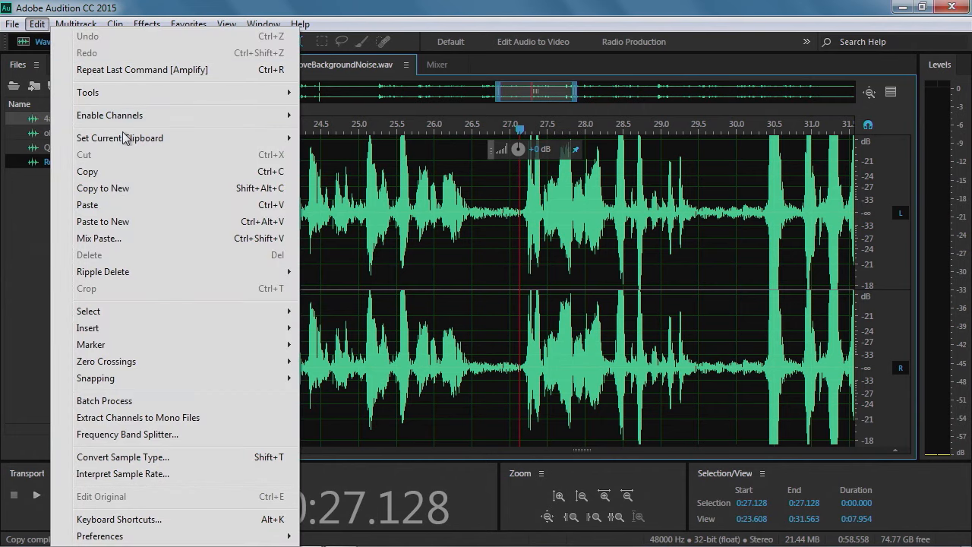
pyautogui.click(108, 206)
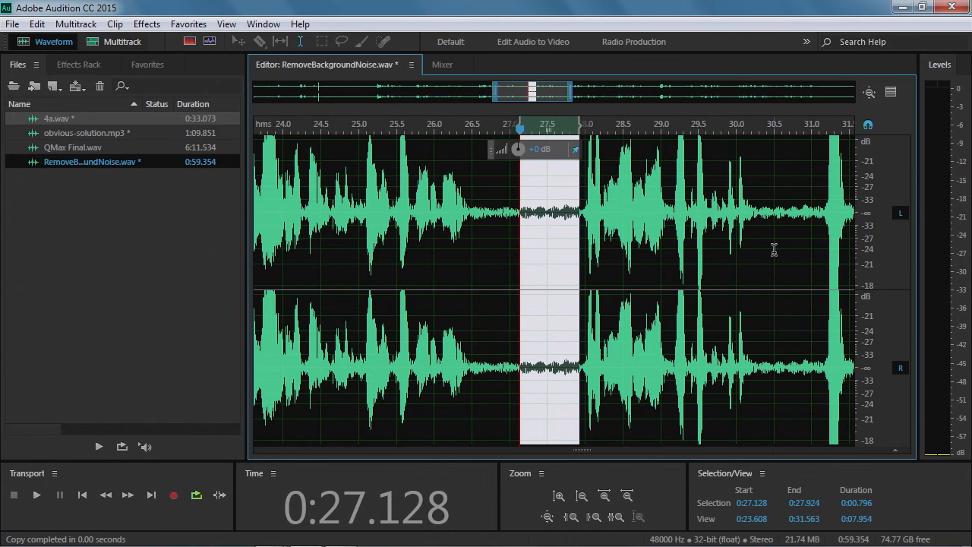
pyautogui.press('Delete')
# Paste the copied pause at 0:28.000
pyautogui.moveTo(521, 212); pyautogui.dragTo(698, 214)
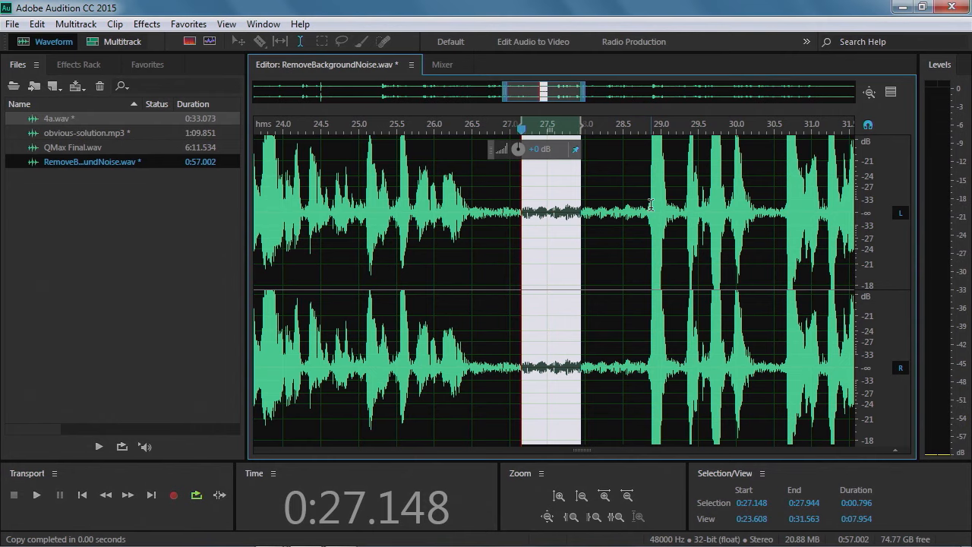
pyautogui.click(585, 214)
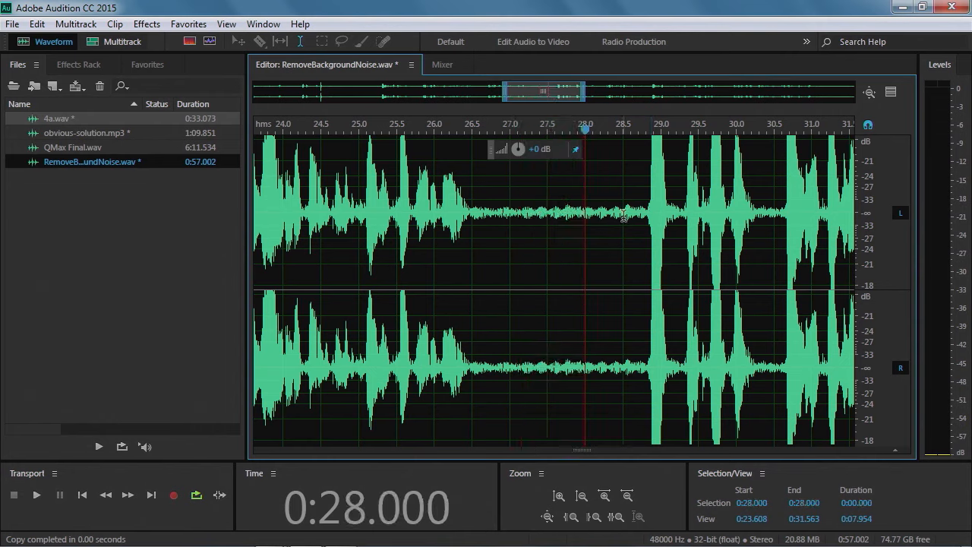
pyautogui.hotkey('ctrl', 'v')
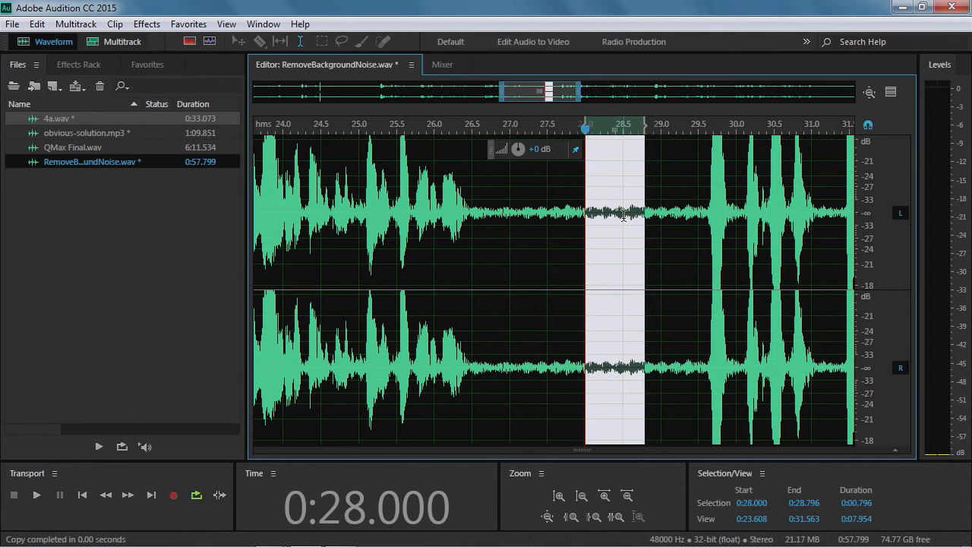
# Play the edited section from about 0:26.2, stopping near 0:30.4
pyautogui.click(569, 243)
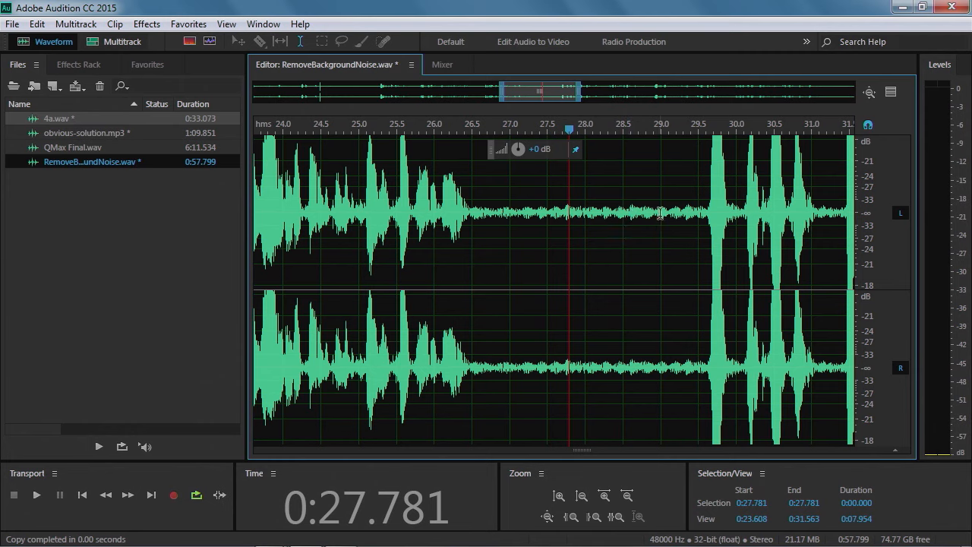
pyautogui.click(452, 131)
pyautogui.press('space')
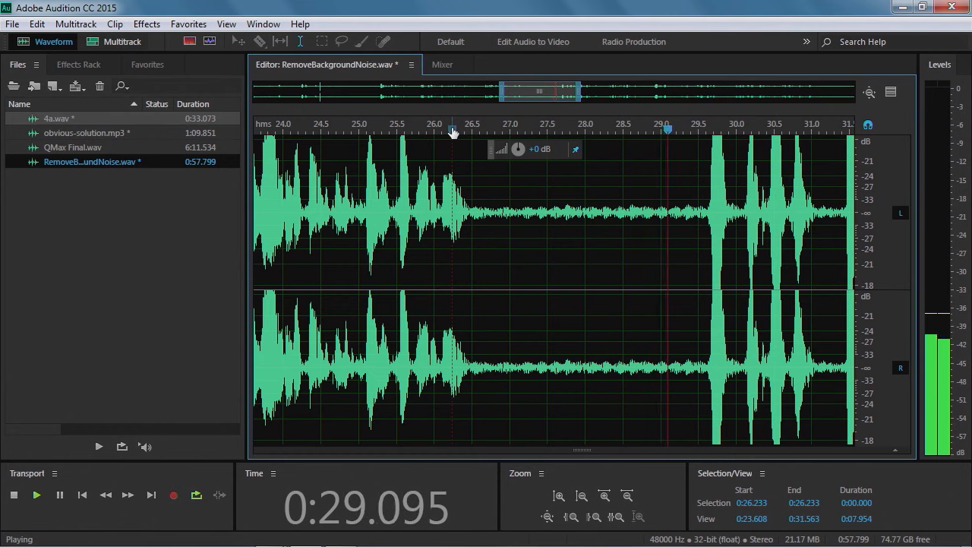
pyautogui.press('space')
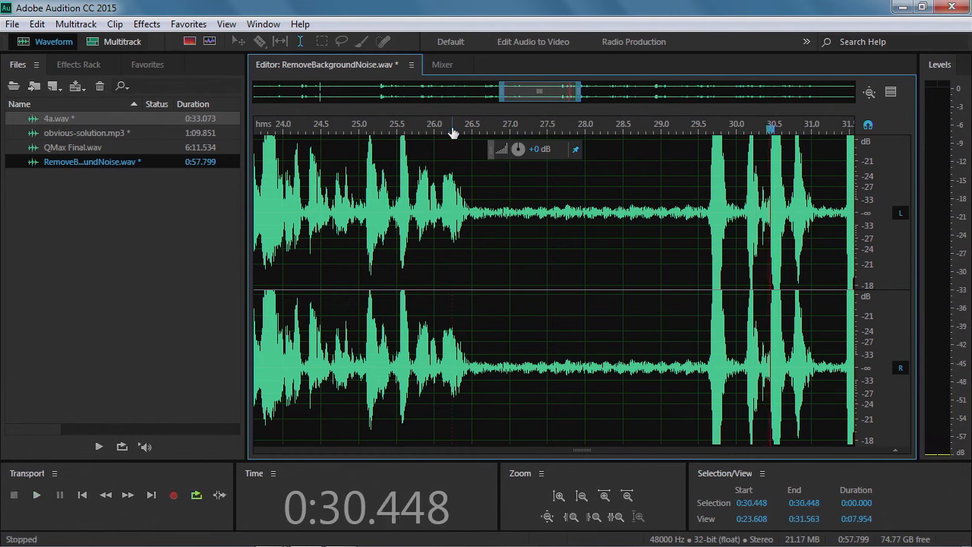
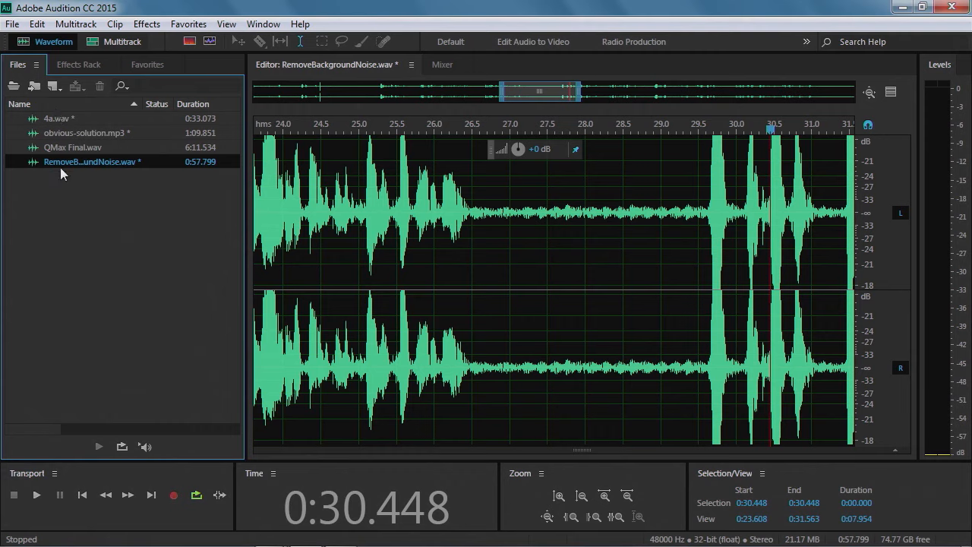
# Close RemoveBackgroundNoise.wav without saving its changes
pyautogui.click(64, 120)
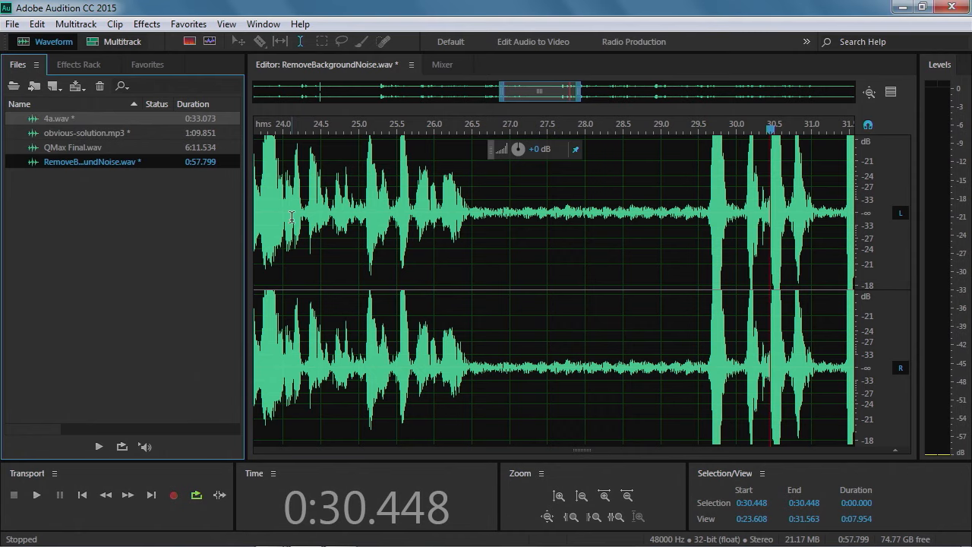
pyautogui.click(411, 66)
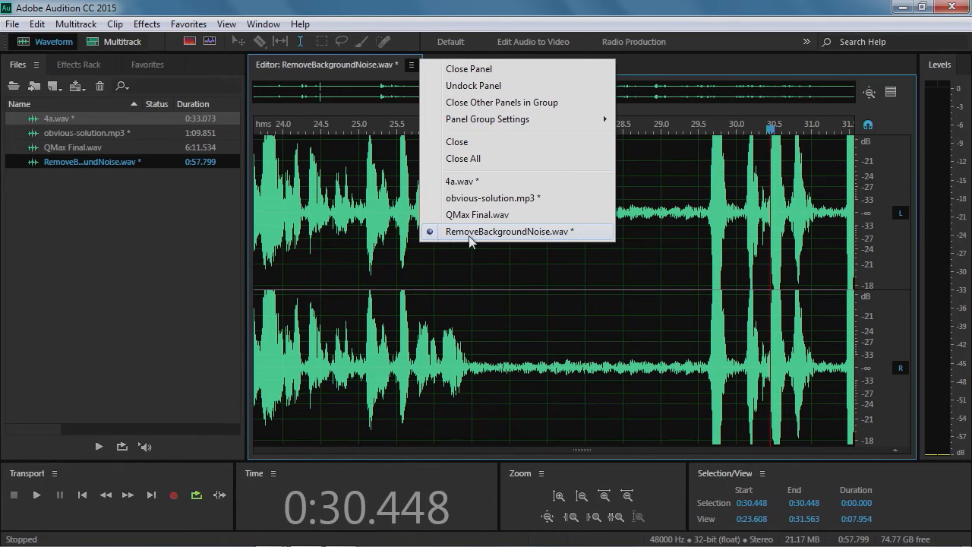
pyautogui.click(461, 143)
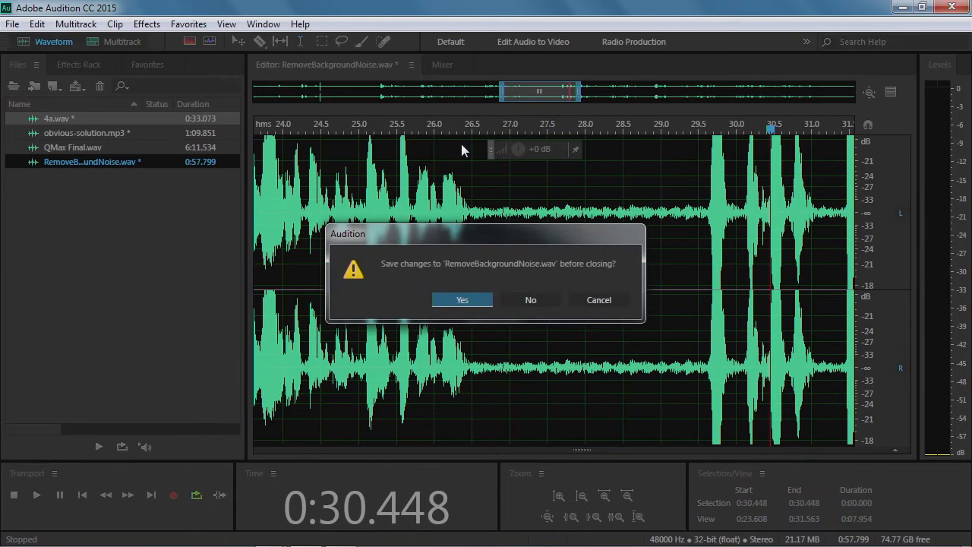
pyautogui.moveTo(465, 229); pyautogui.dragTo(443, 165)
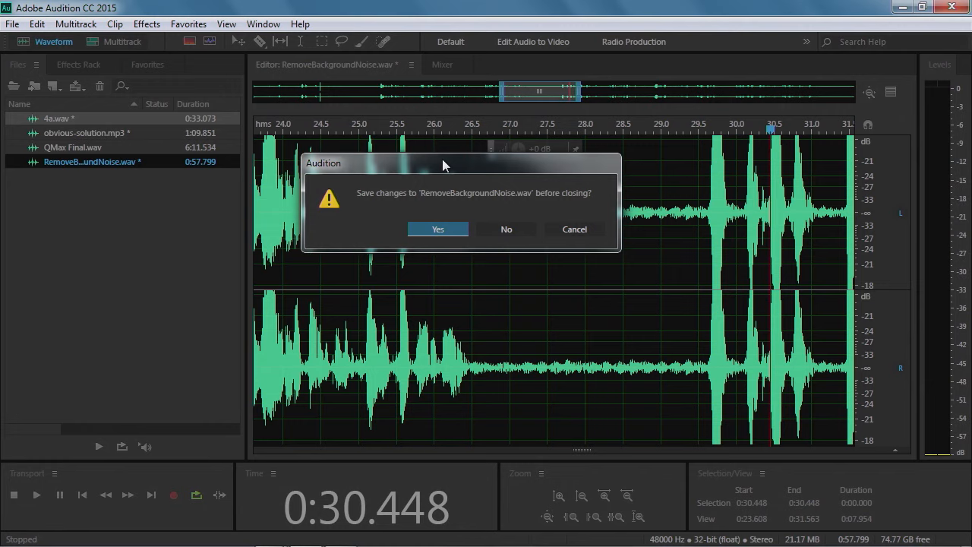
pyautogui.click(511, 228)
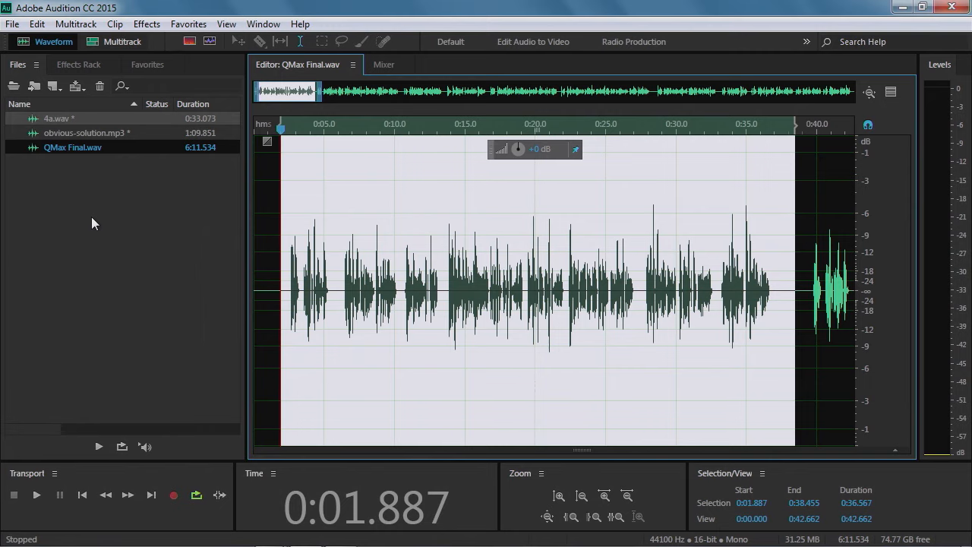
# Close the 4a.wav file without saving its changes
pyautogui.click(55, 118)
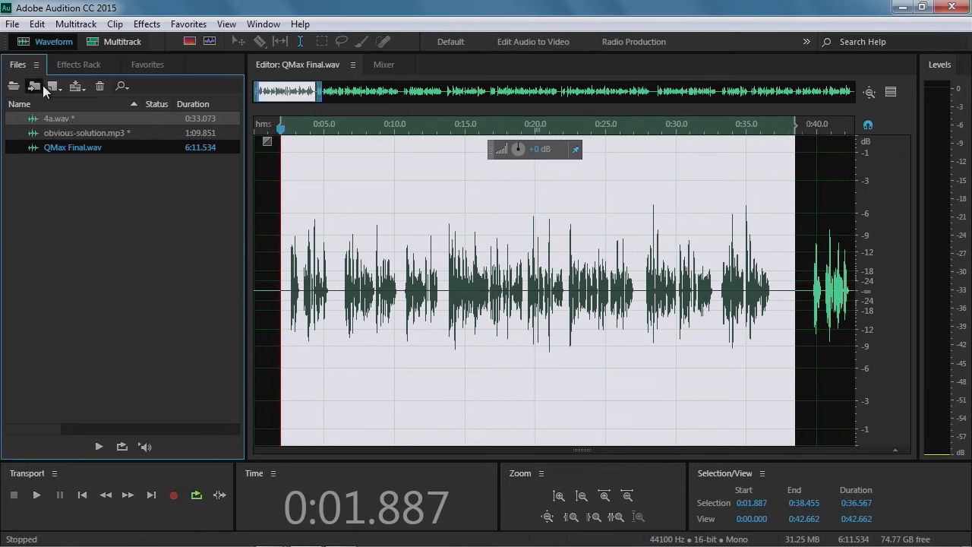
pyautogui.click(101, 88)
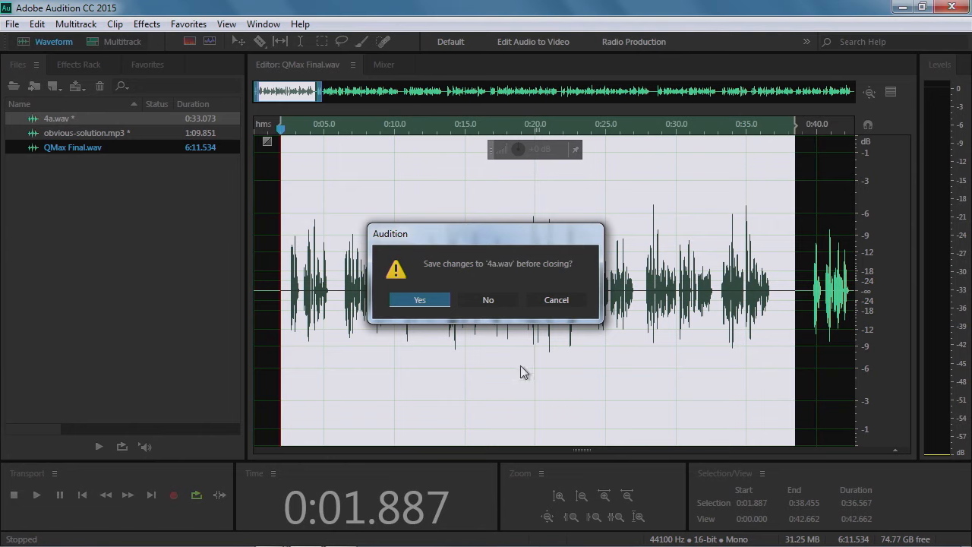
pyautogui.click(496, 303)
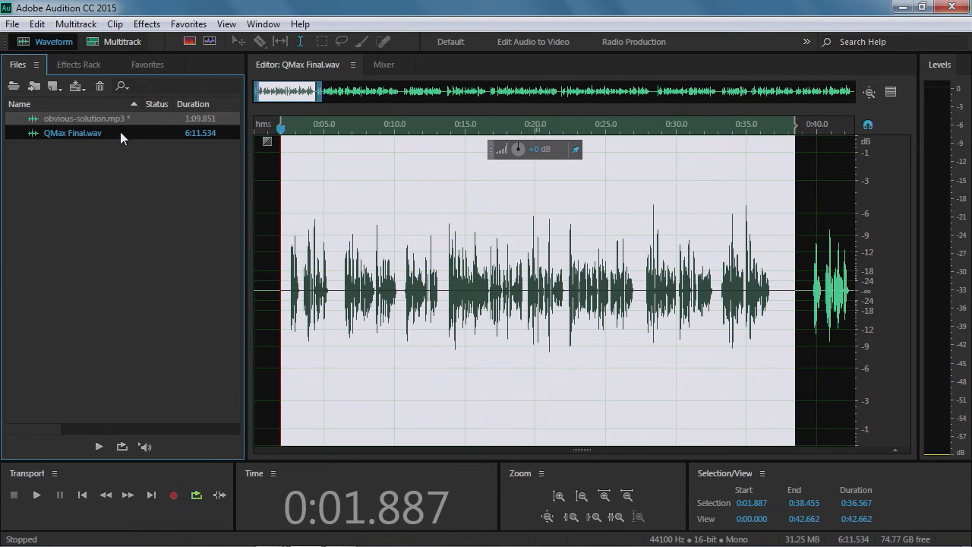
# Close all remaining open files, choosing not to save changes to any of them
pyautogui.click(128, 168)
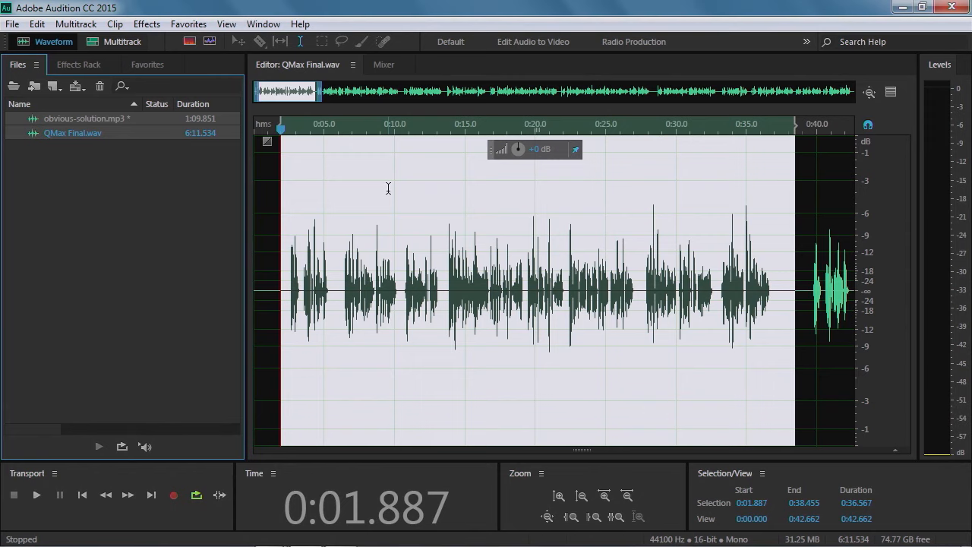
pyautogui.hotkey('shift', '`')
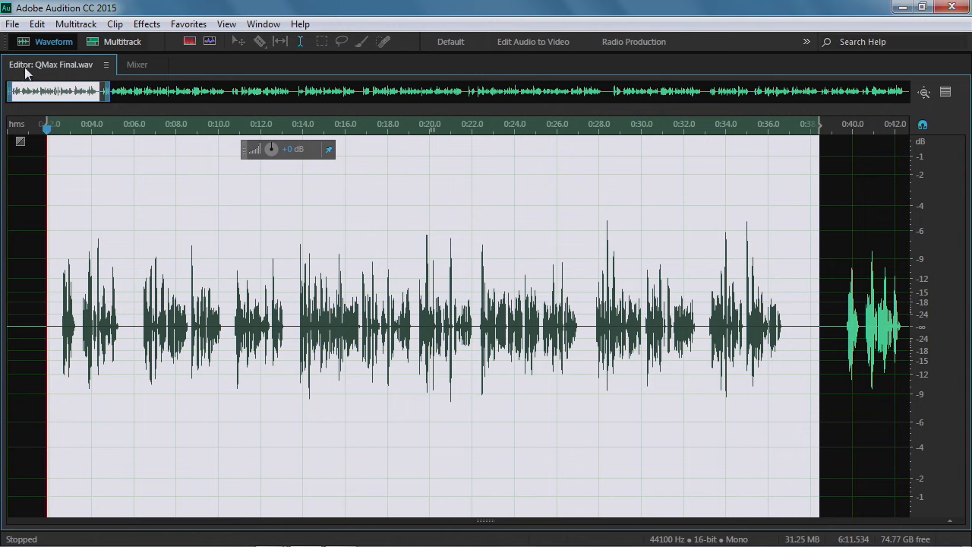
pyautogui.click(106, 66)
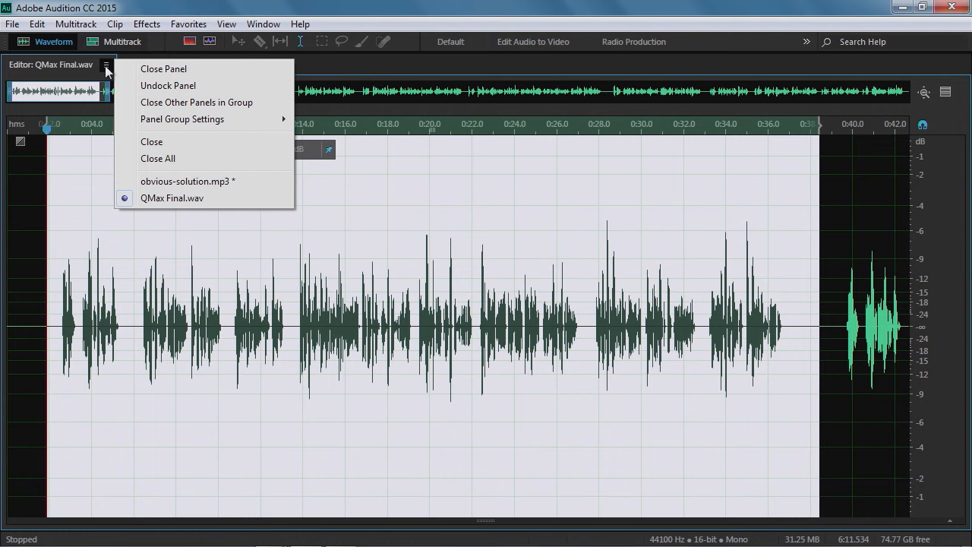
pyautogui.click(179, 165)
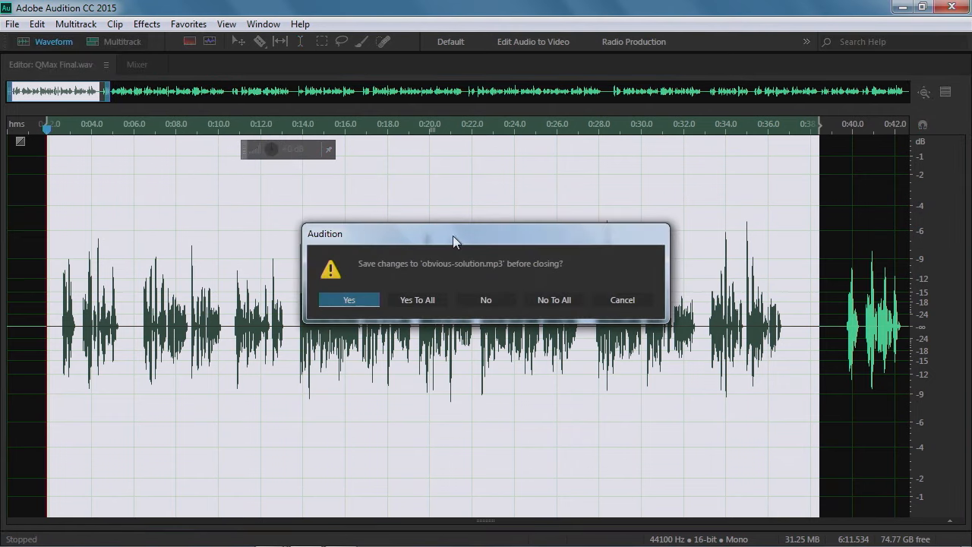
pyautogui.moveTo(453, 235); pyautogui.dragTo(414, 177)
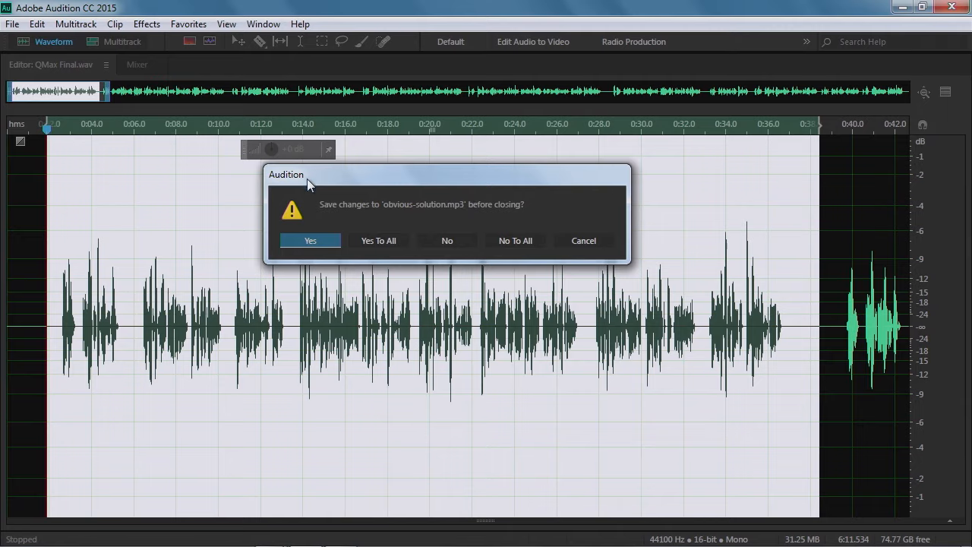
pyautogui.click(516, 240)
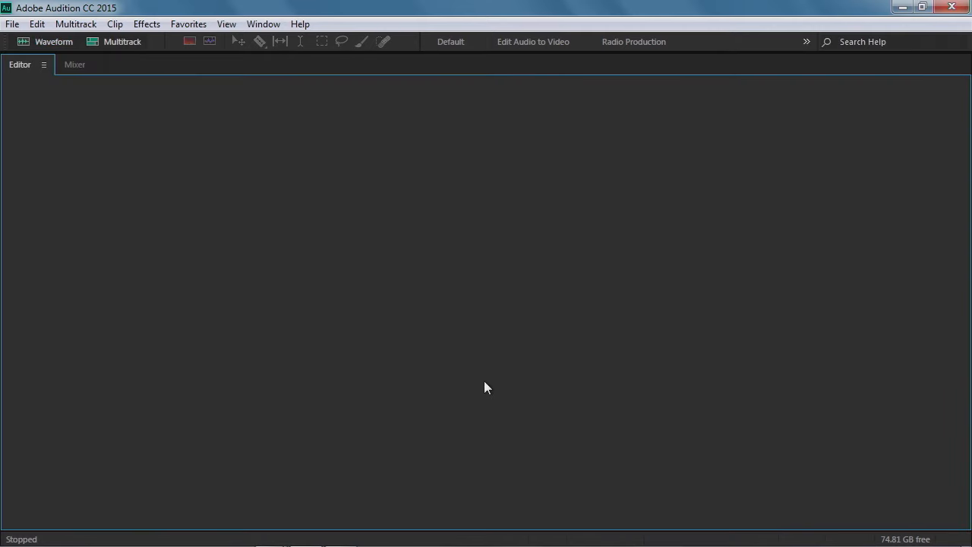
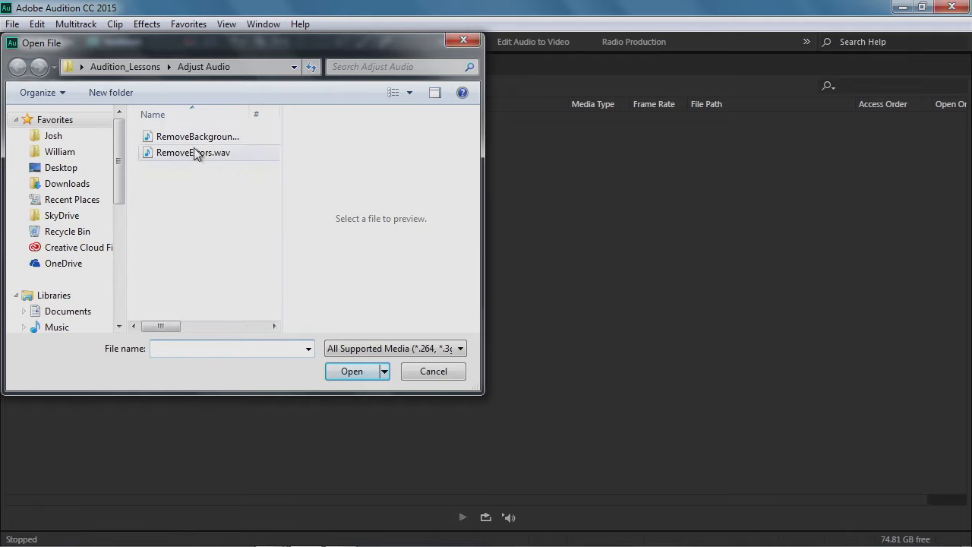
# Open RemoveBackgroundNoise.wav from the Adjust Audio folder and delete its first 10.8 seconds of audio
pyautogui.click(186, 137)
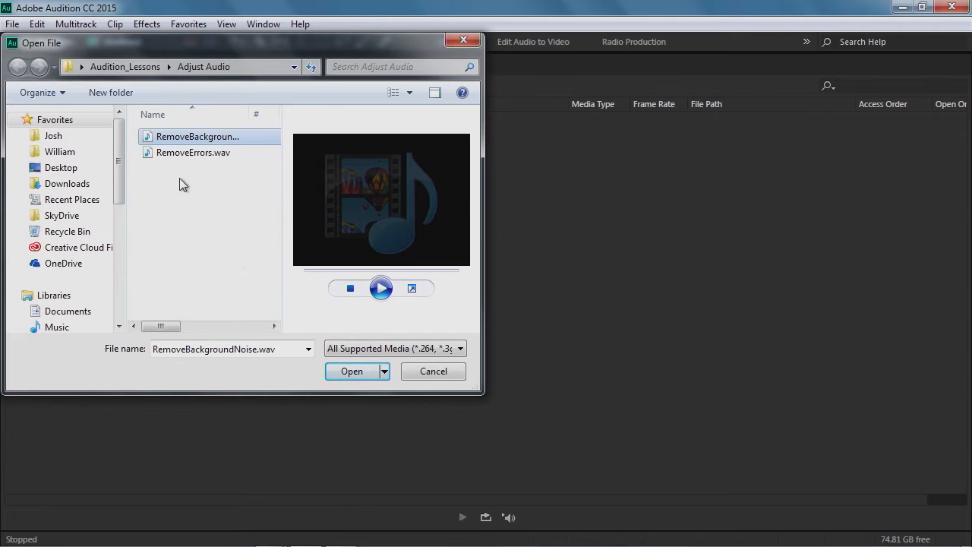
pyautogui.click(343, 370)
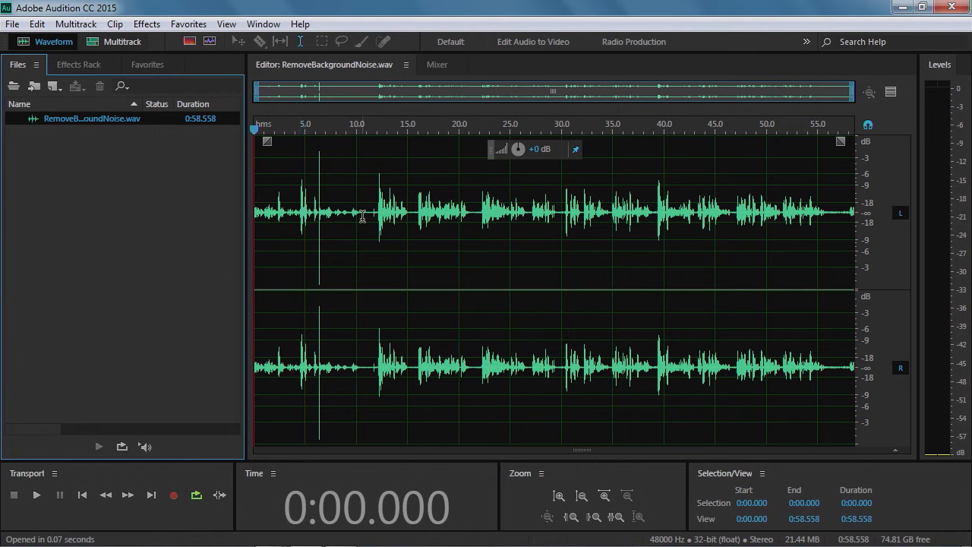
pyautogui.moveTo(365, 211); pyautogui.dragTo(252, 215)
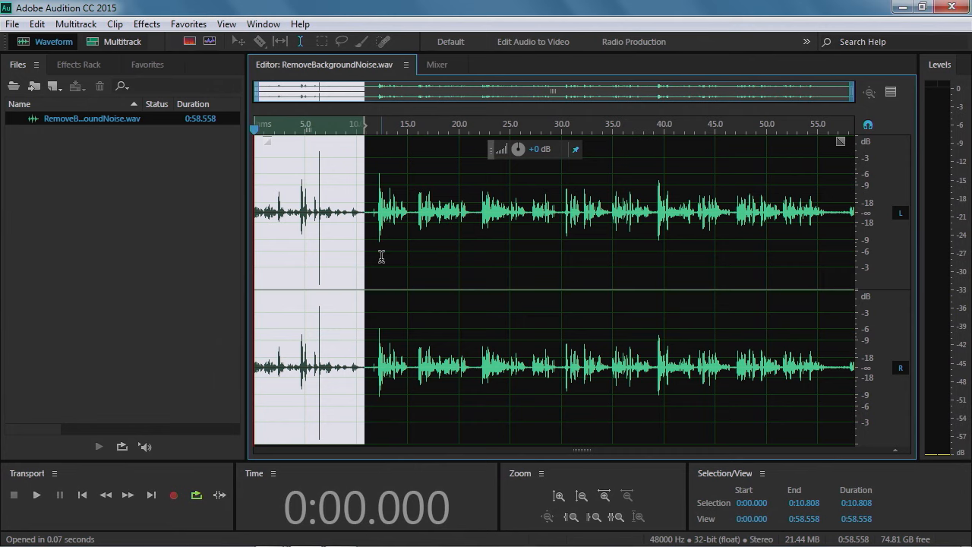
pyautogui.press('Delete')
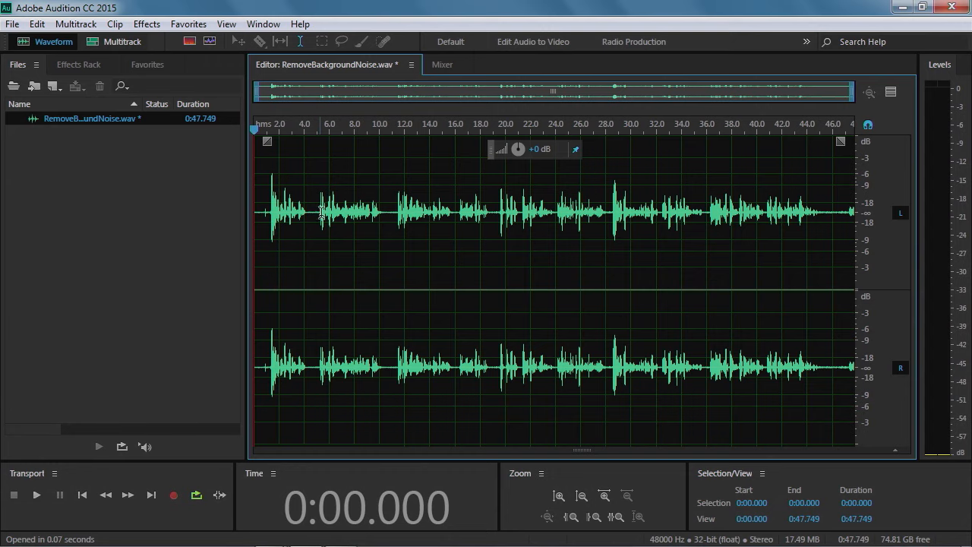
# Zoom in on the quiet pause around 10 to 11.4 seconds and examine it by trying several selections across it
pyautogui.click(387, 199)
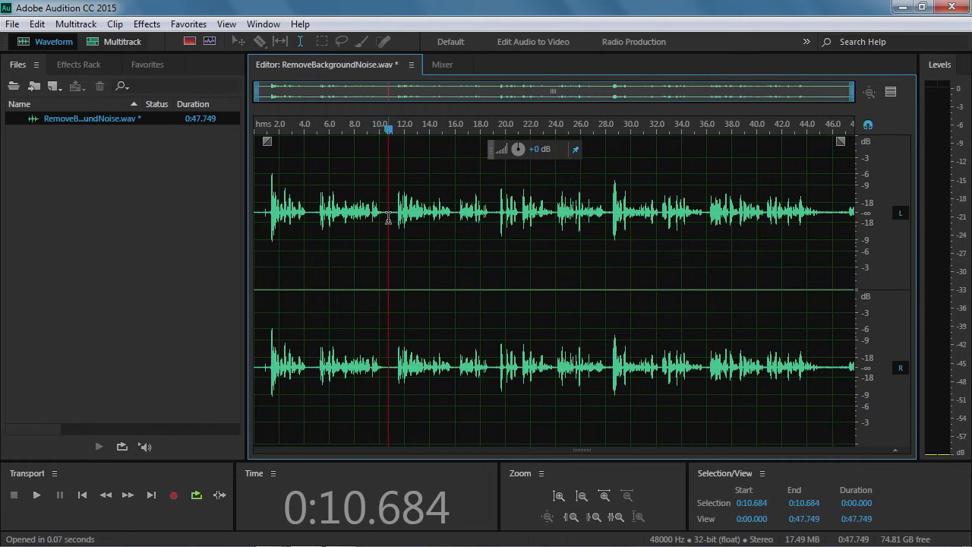
pyautogui.scroll(4, 387, 213)
pyautogui.scroll(3, 386, 213)
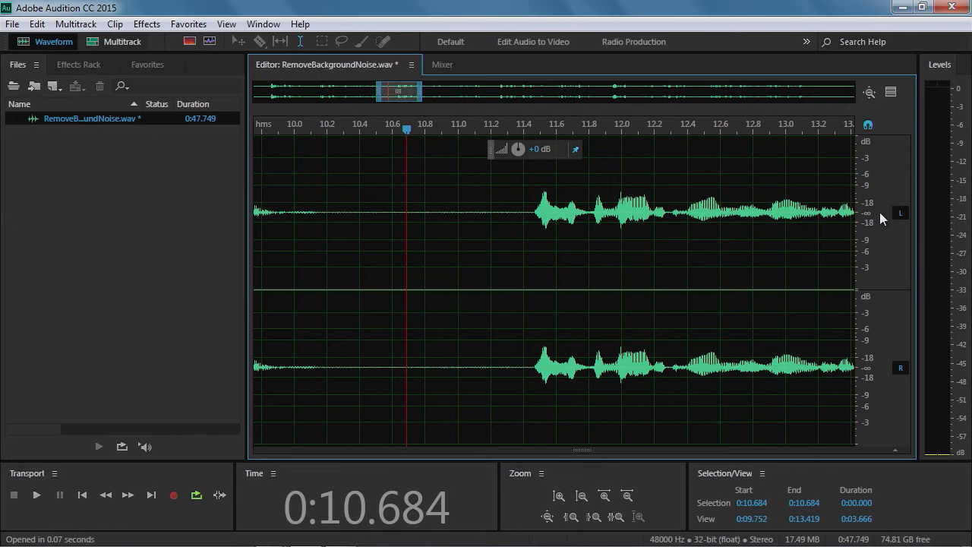
pyautogui.scroll(6, 881, 215)
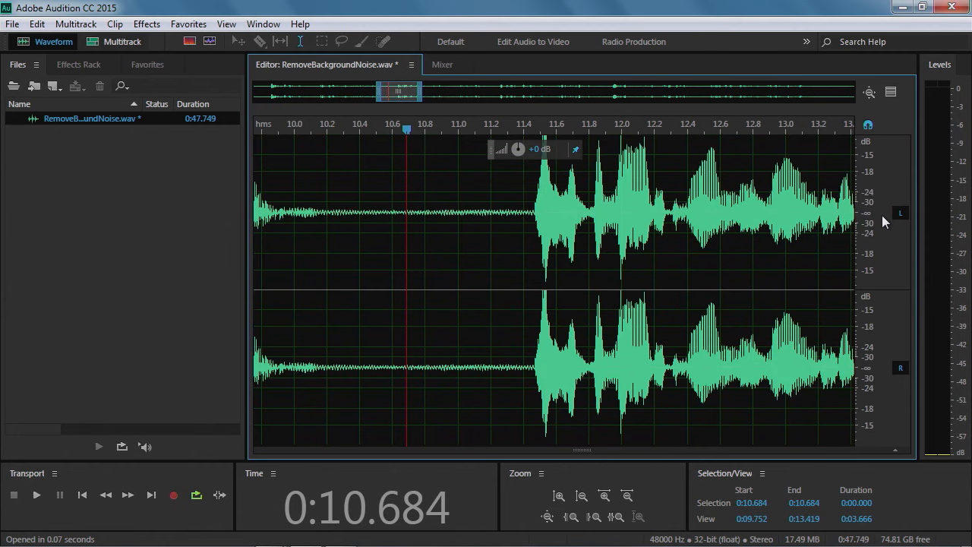
pyautogui.scroll(4, 882, 215)
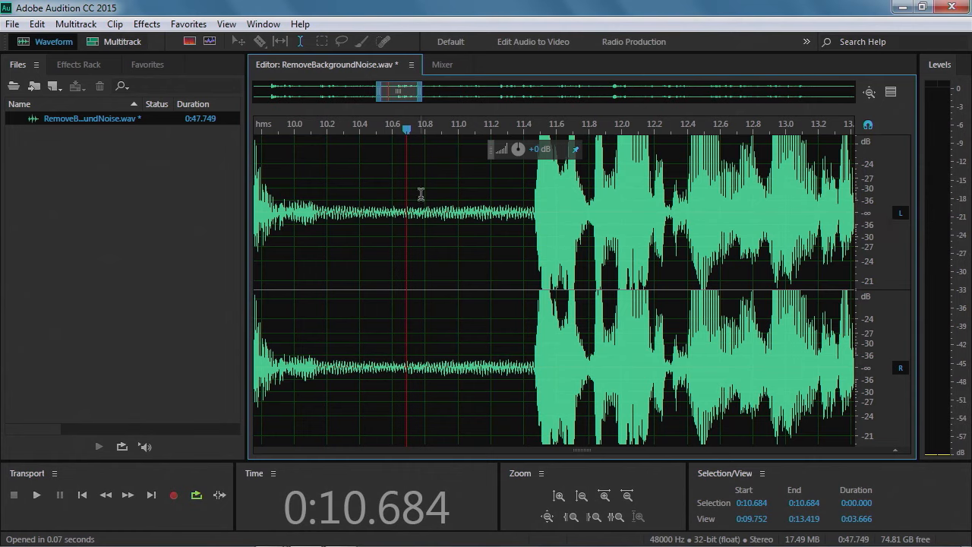
pyautogui.moveTo(328, 180); pyautogui.dragTo(524, 196)
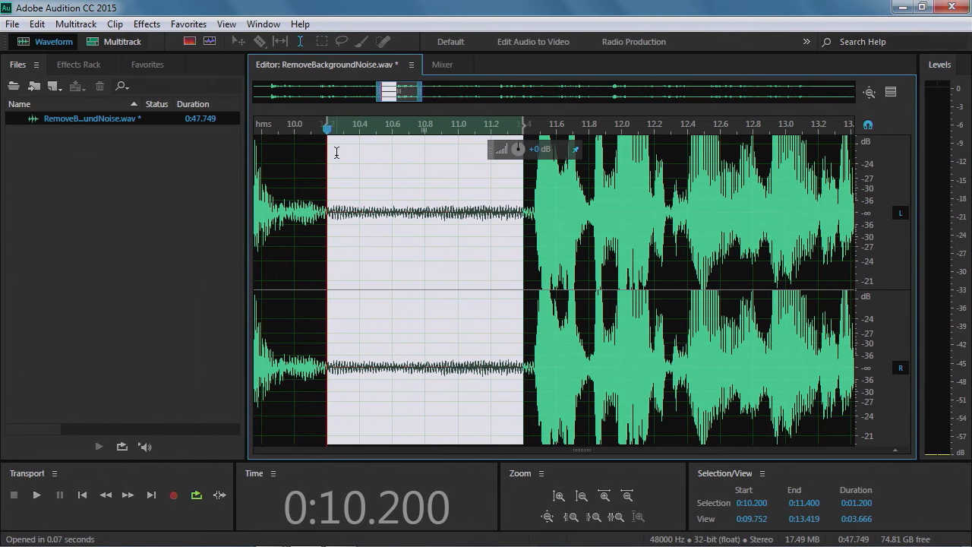
pyautogui.click(381, 176)
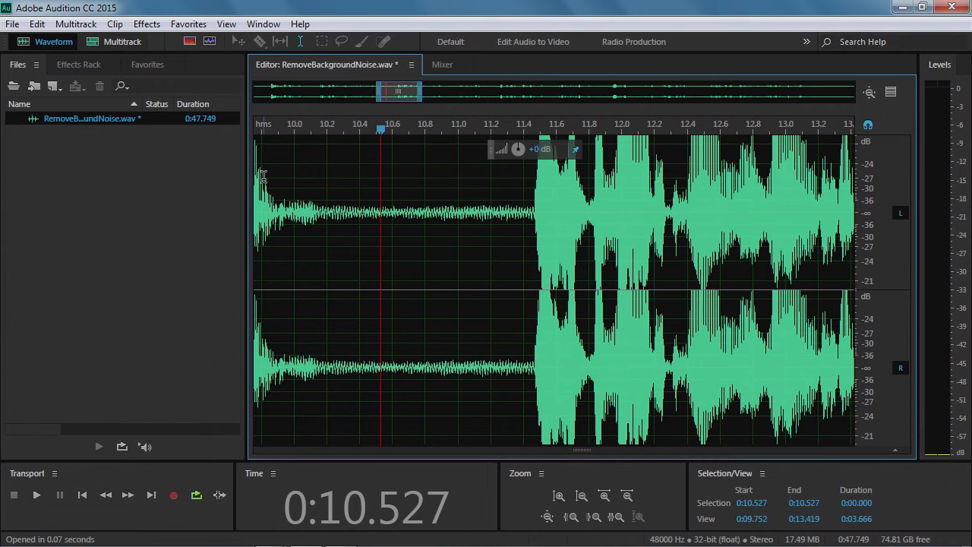
pyautogui.moveTo(274, 180); pyautogui.dragTo(327, 182)
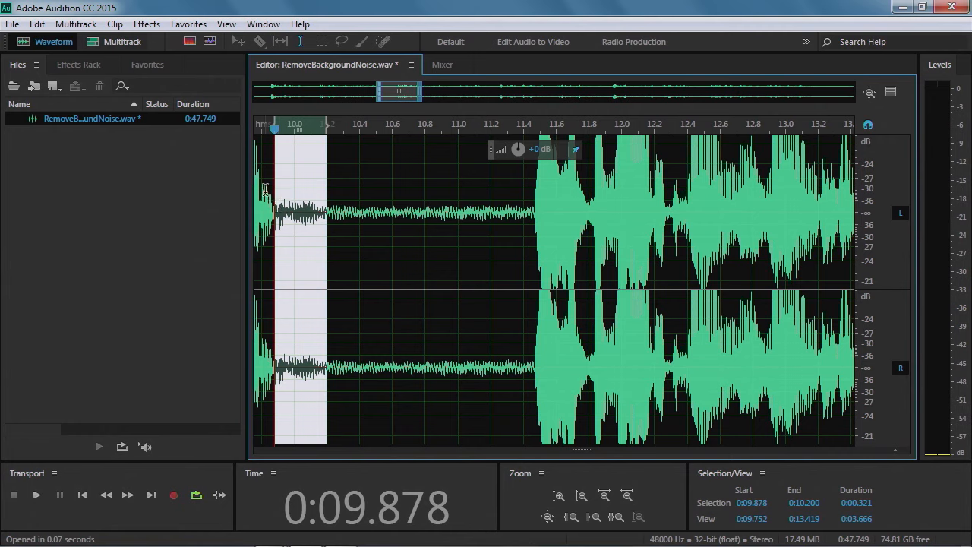
pyautogui.moveTo(360, 191); pyautogui.dragTo(443, 187)
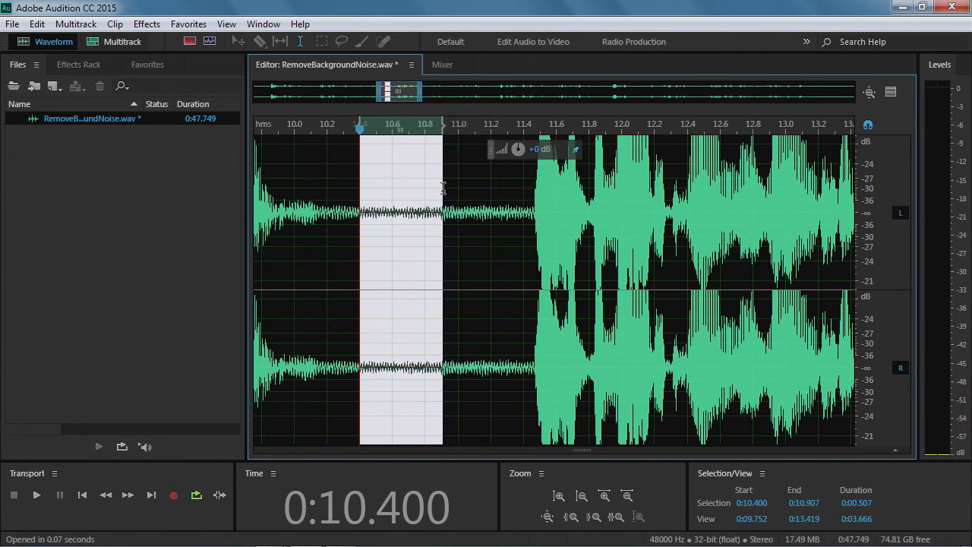
pyautogui.click(449, 193)
pyautogui.click(439, 194)
pyautogui.moveTo(439, 194); pyautogui.dragTo(525, 192)
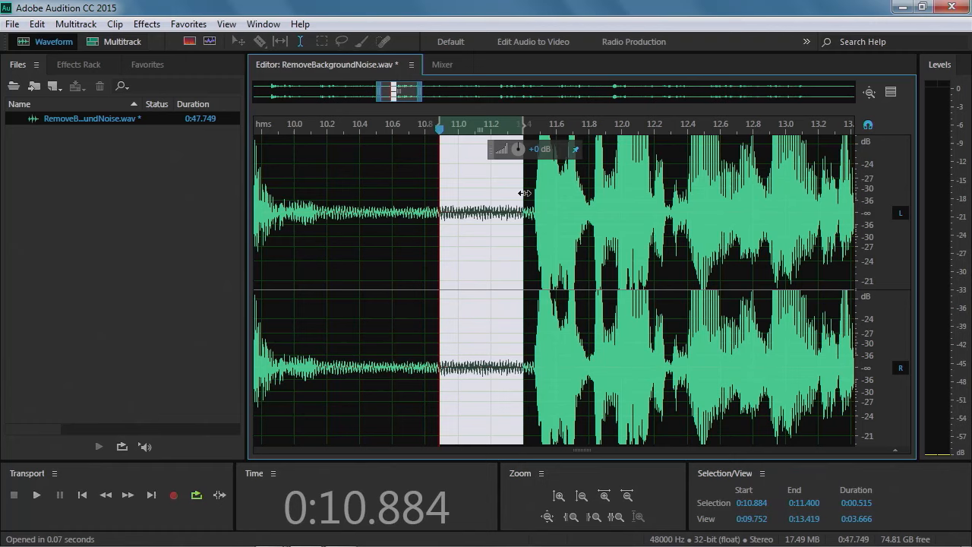
# Review the ending of the recording and the earlier pause by navigating the overview and playing back sections
pyautogui.moveTo(420, 95); pyautogui.dragTo(852, 96)
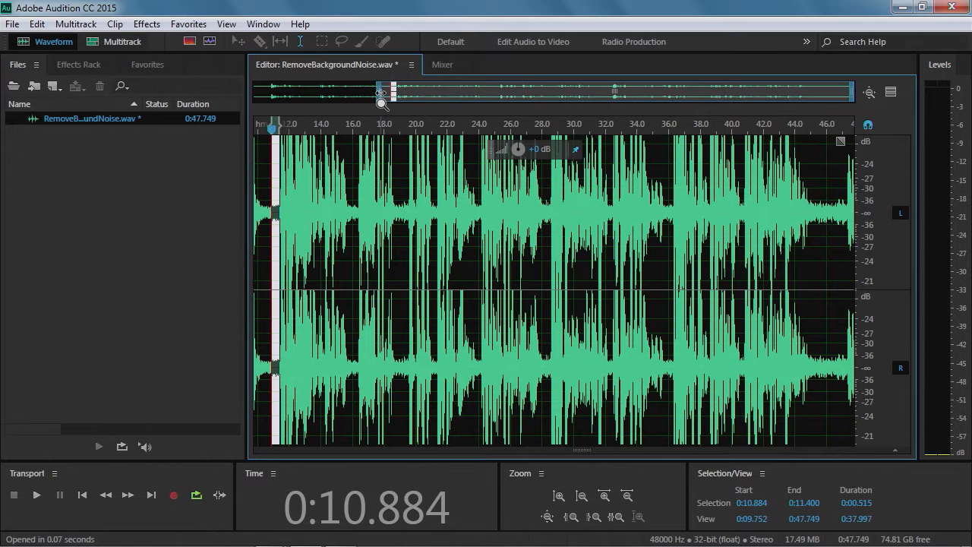
pyautogui.moveTo(378, 93); pyautogui.dragTo(776, 97)
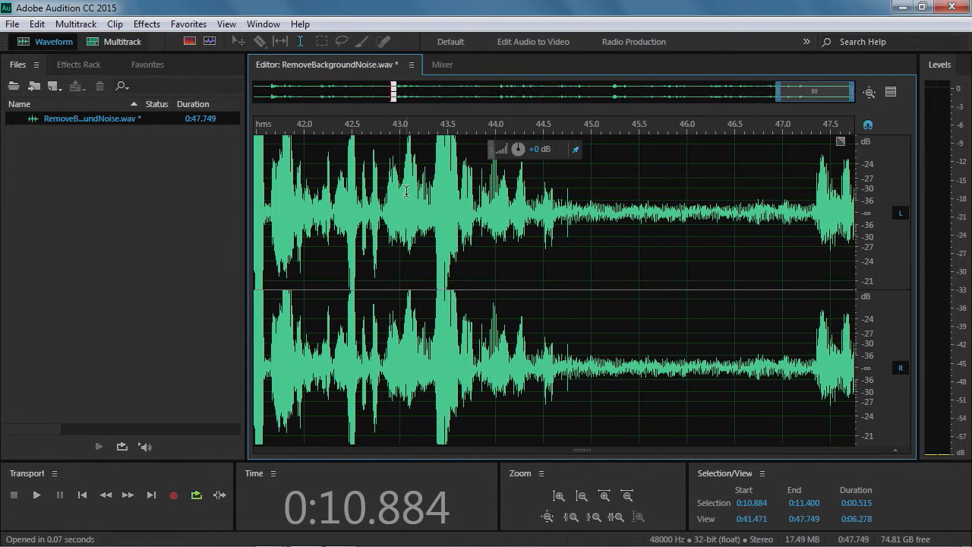
pyautogui.click(428, 128)
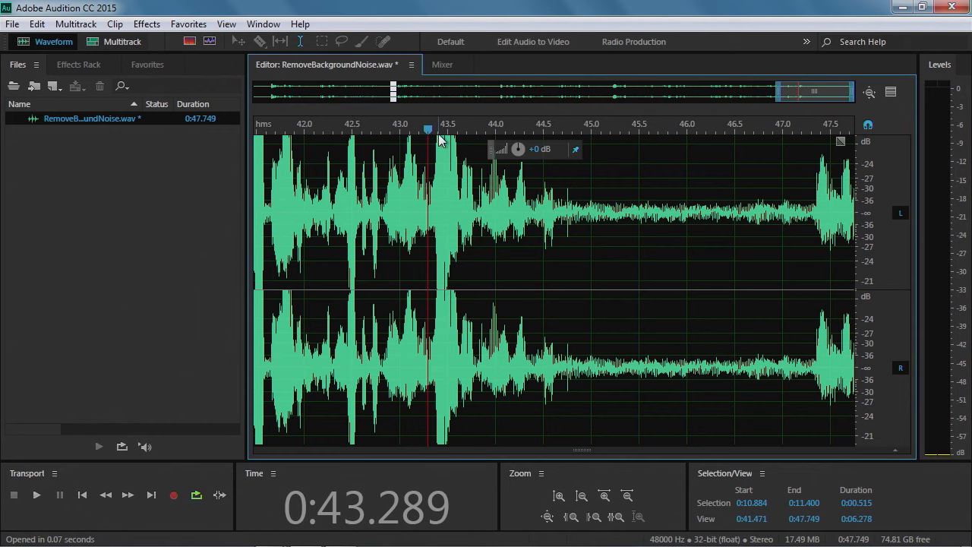
pyautogui.press('space')
pyautogui.press('space')
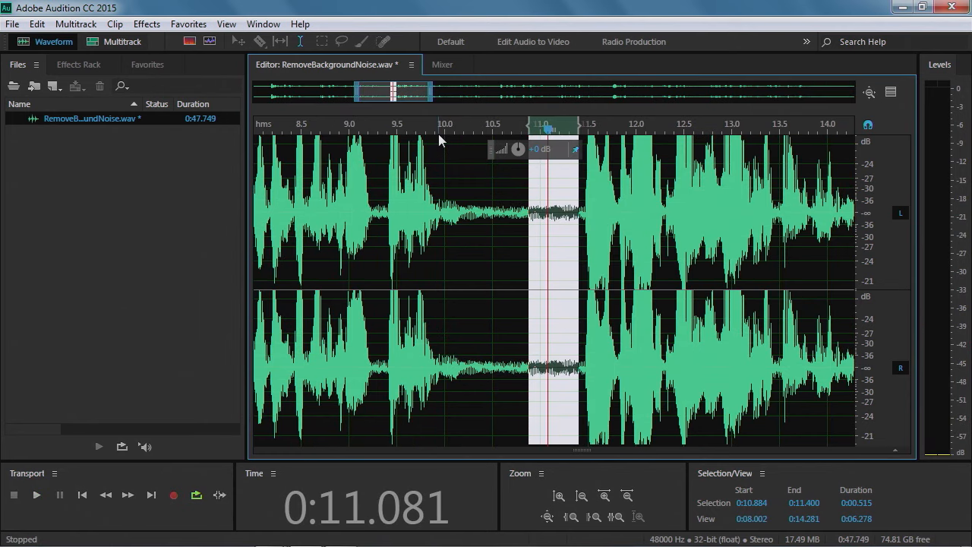
pyautogui.click(618, 127)
pyautogui.click(608, 140)
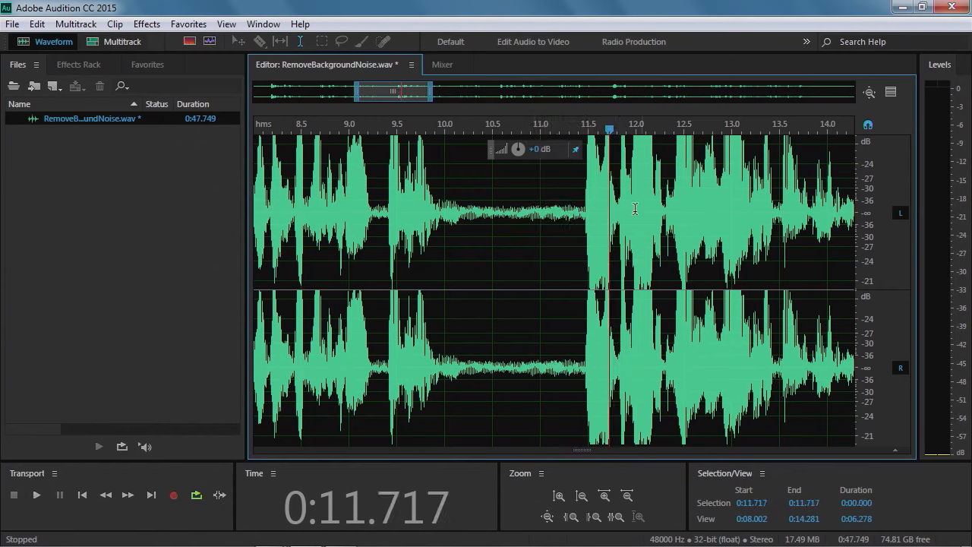
pyautogui.moveTo(493, 206); pyautogui.dragTo(556, 227)
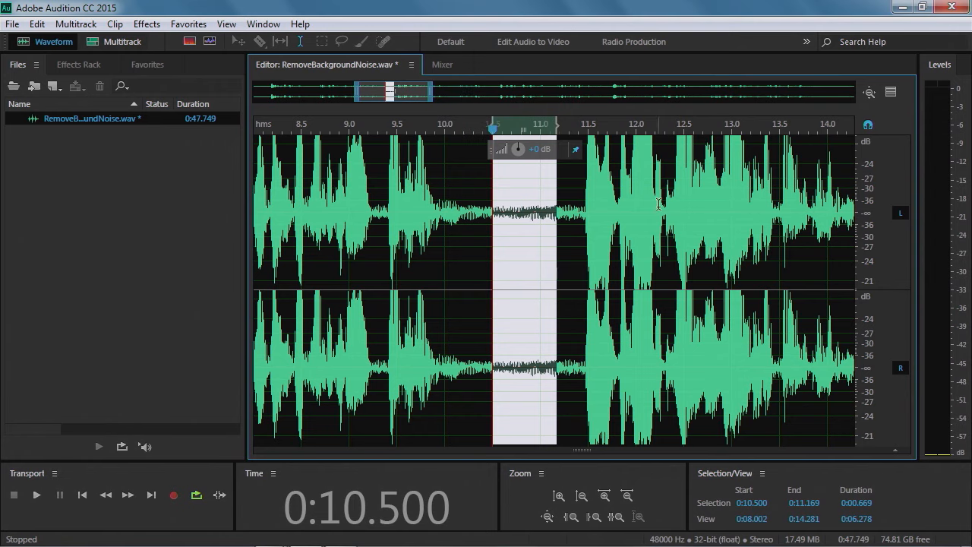
pyautogui.click(637, 218)
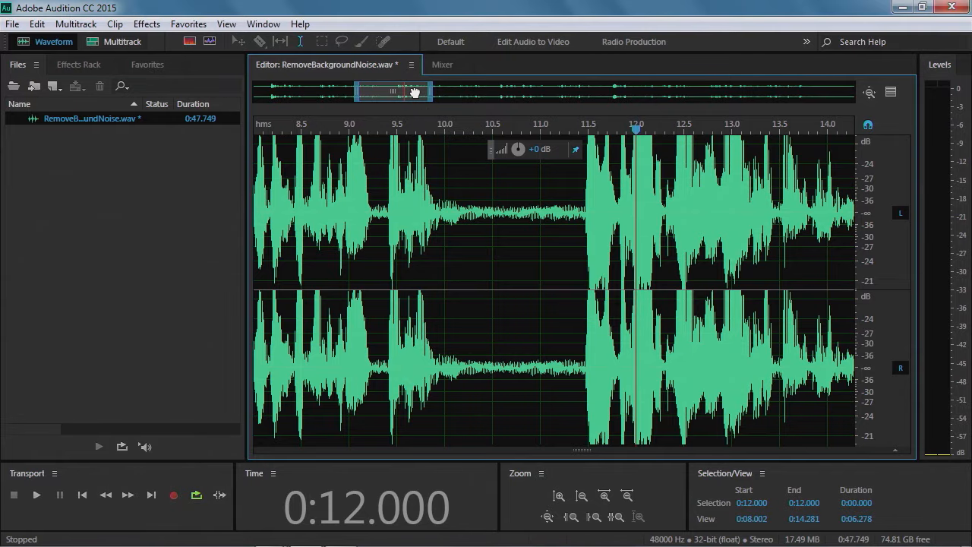
pyautogui.moveTo(415, 92); pyautogui.dragTo(836, 92)
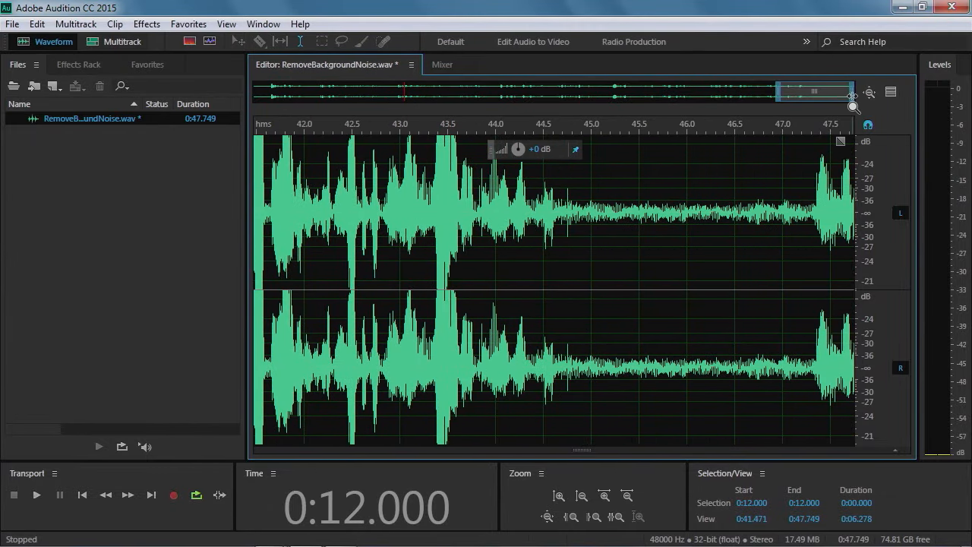
pyautogui.click(415, 127)
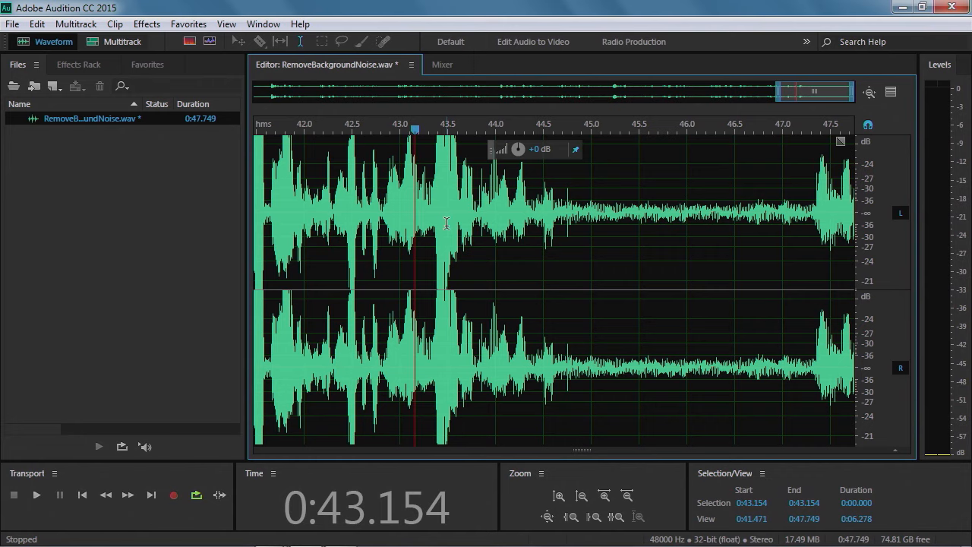
pyautogui.press('space')
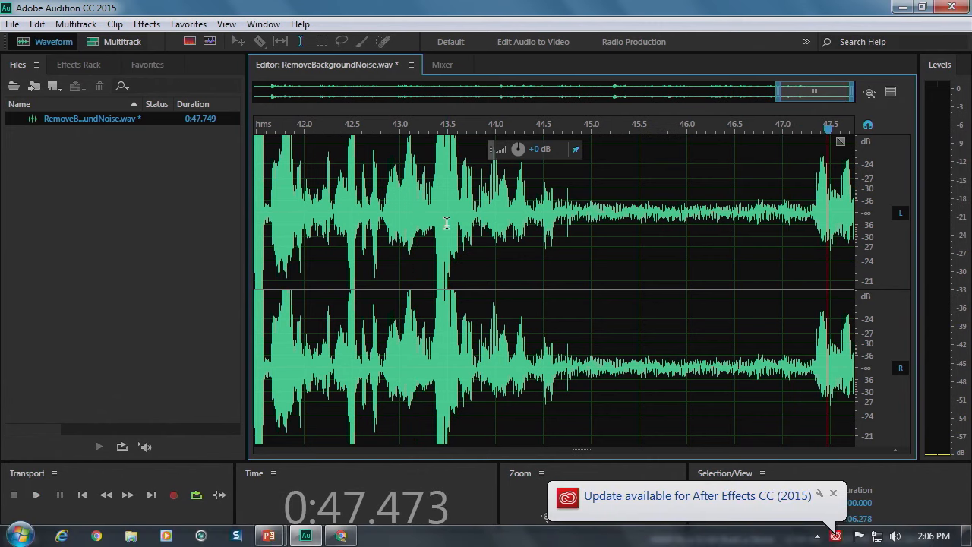
# Select the quiet pause near the end from about 44.9 to 46.6 seconds and preview it
pyautogui.moveTo(597, 187); pyautogui.dragTo(750, 205)
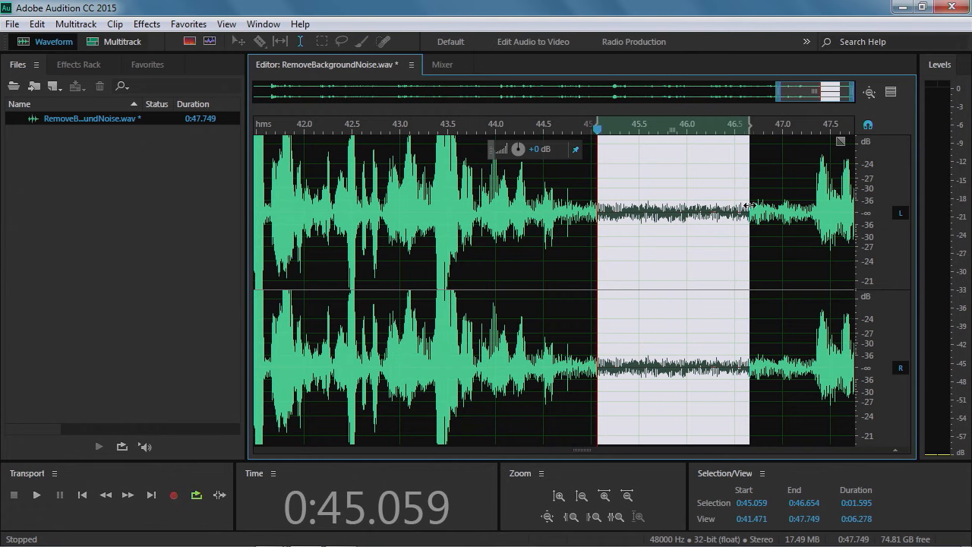
pyautogui.moveTo(751, 132); pyautogui.dragTo(746, 133)
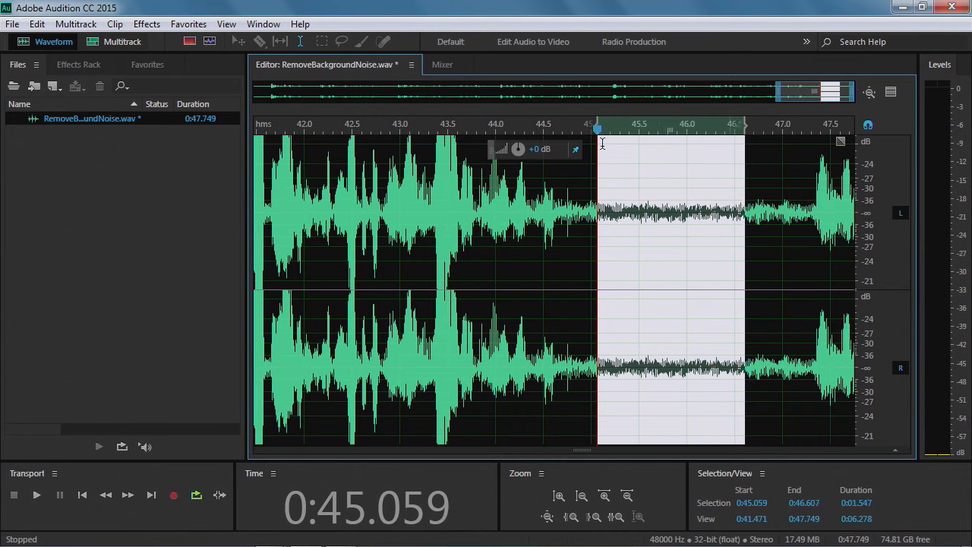
pyautogui.moveTo(597, 125); pyautogui.dragTo(585, 120)
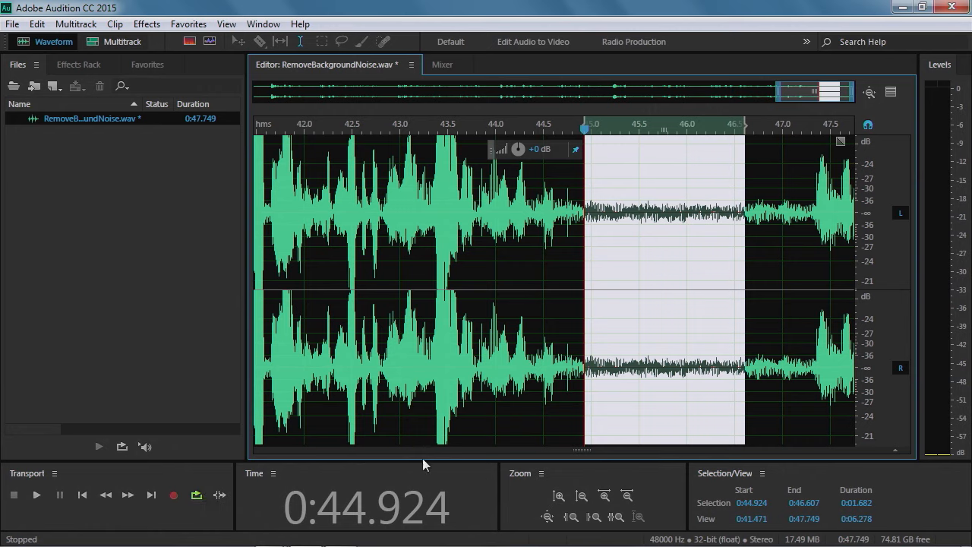
pyautogui.press('space')
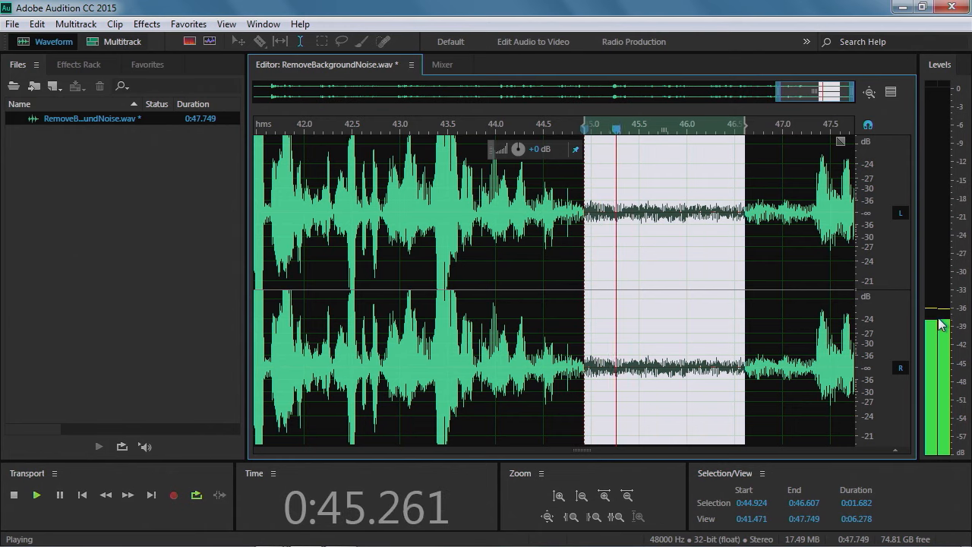
pyautogui.press('space')
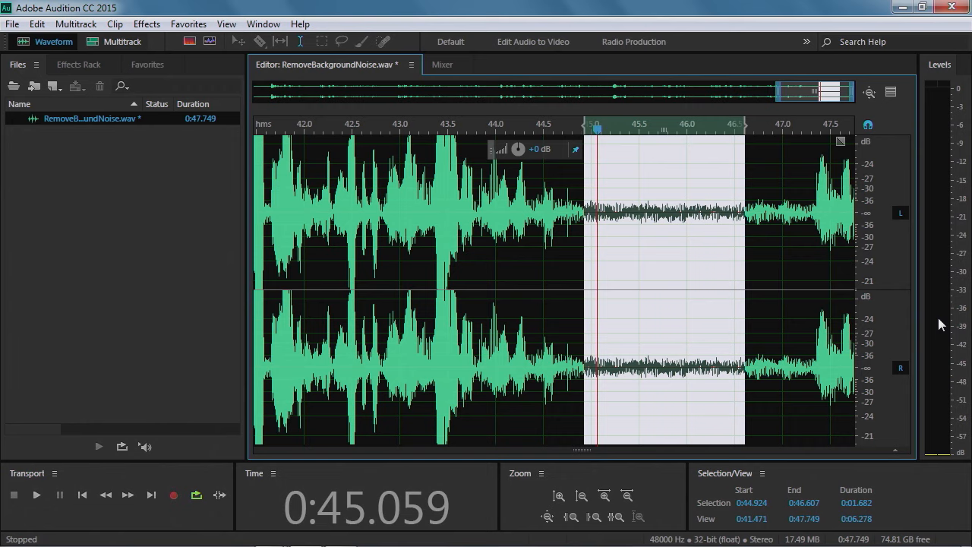
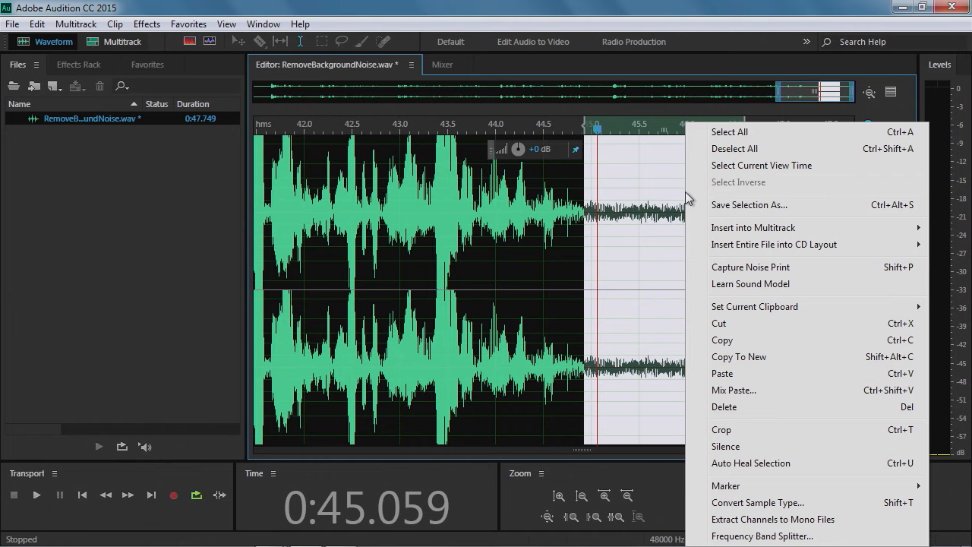
# Capture a noise print from the selected quiet pause and clear the selection
pyautogui.click(791, 276)
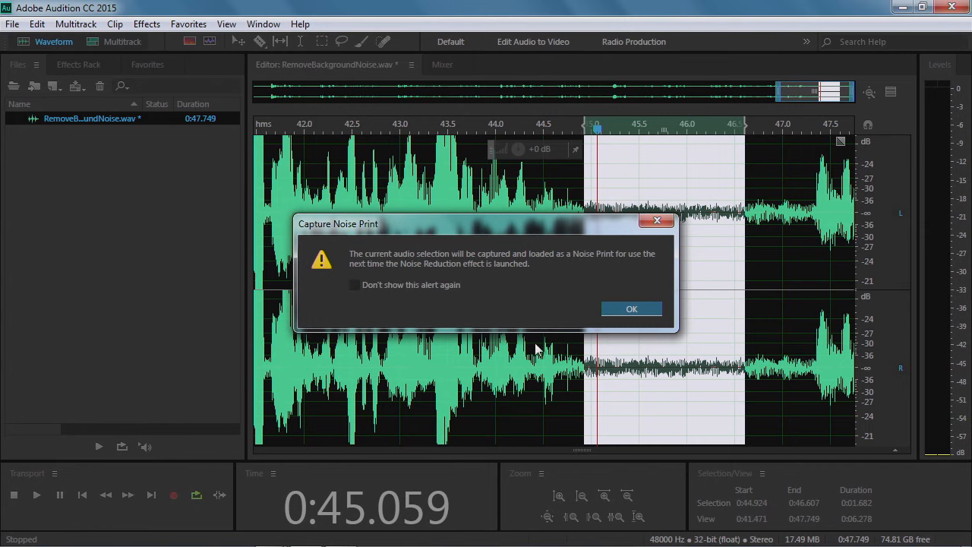
pyautogui.click(633, 310)
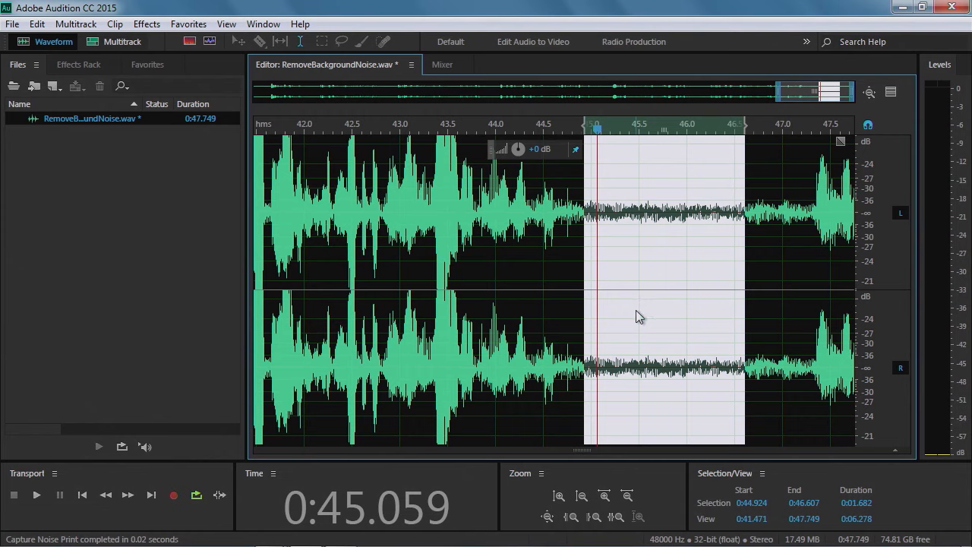
pyautogui.click(446, 218)
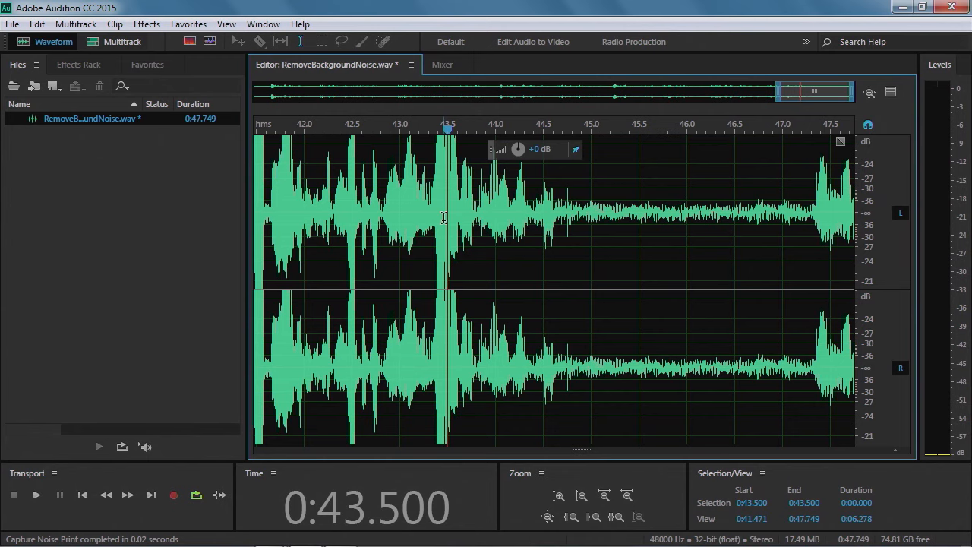
# Zoom out to the whole file and open the Noise Reduction (process) effect
pyautogui.press('\\')
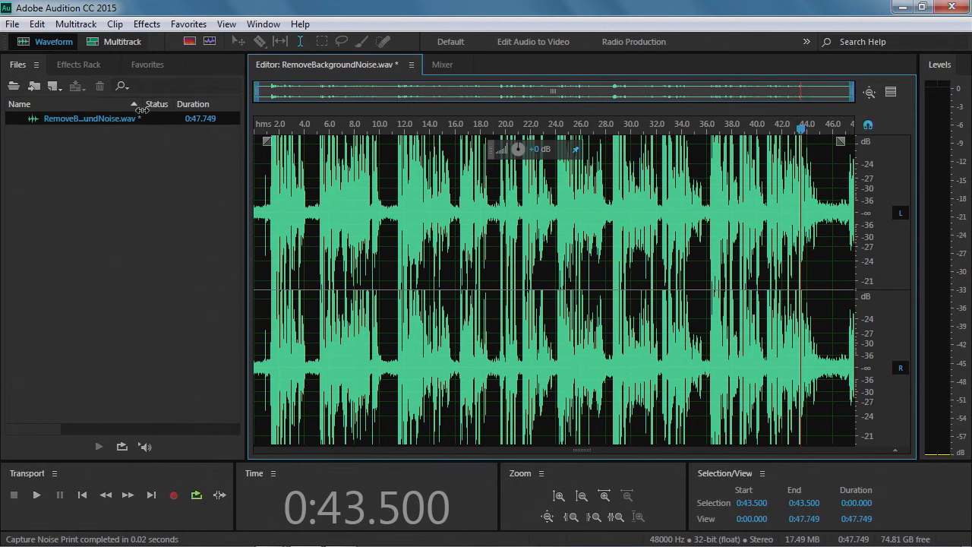
pyautogui.click(147, 25)
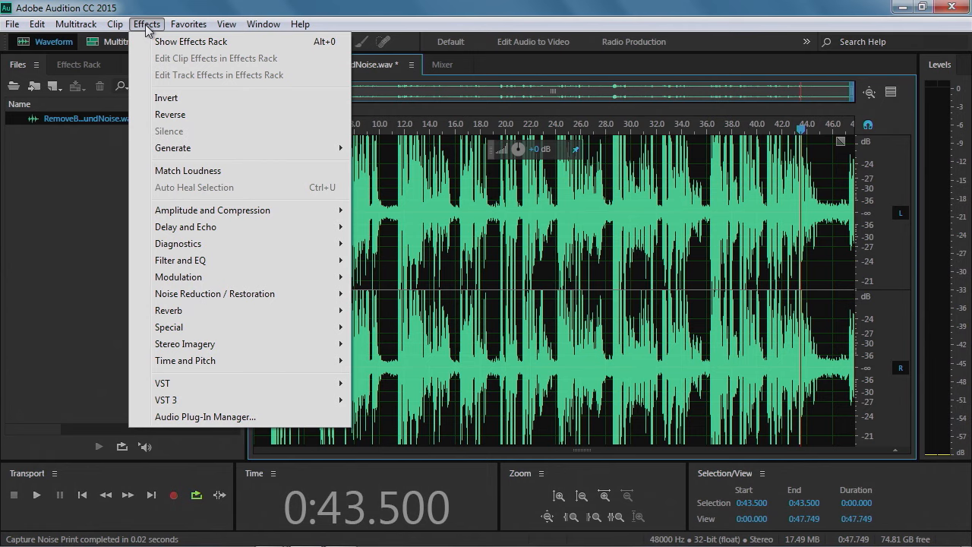
pyautogui.moveTo(180, 215)
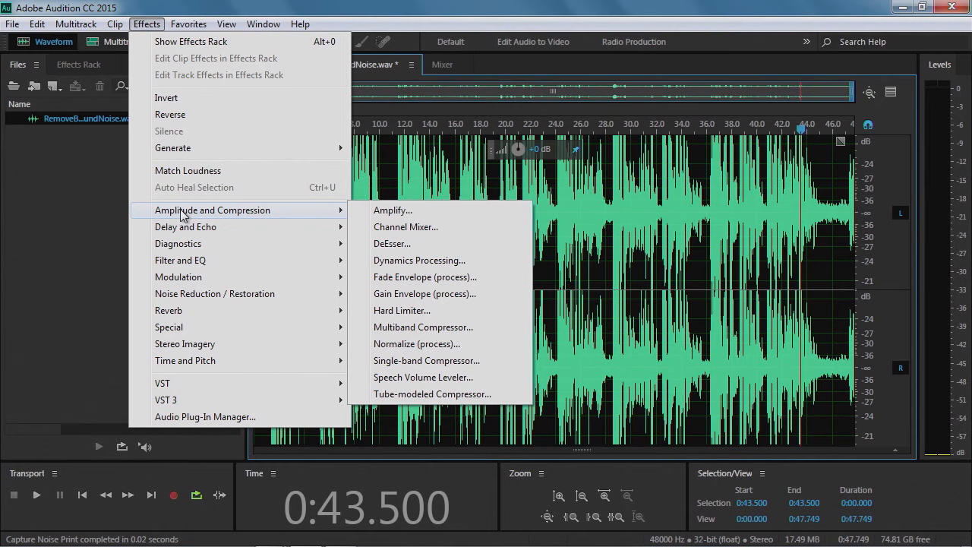
pyautogui.moveTo(185, 295)
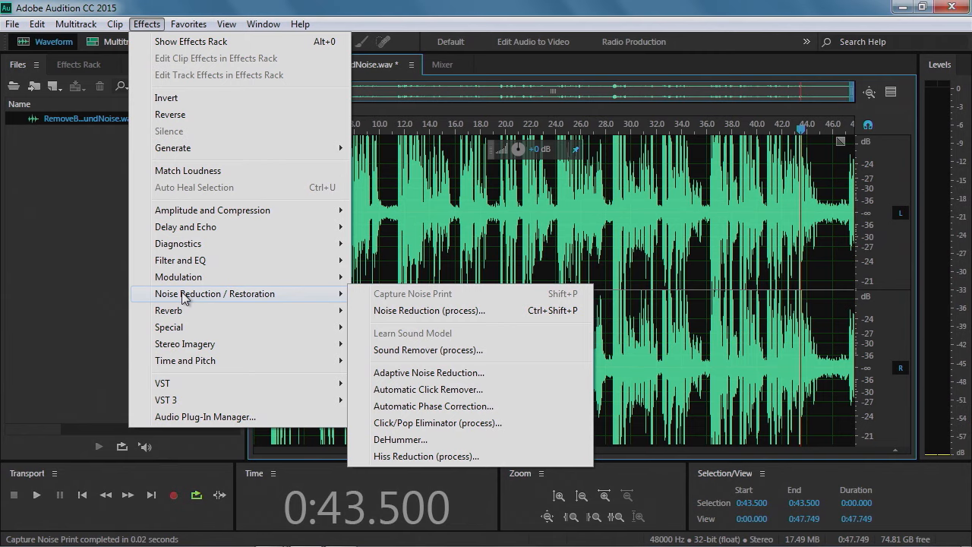
pyautogui.click(432, 316)
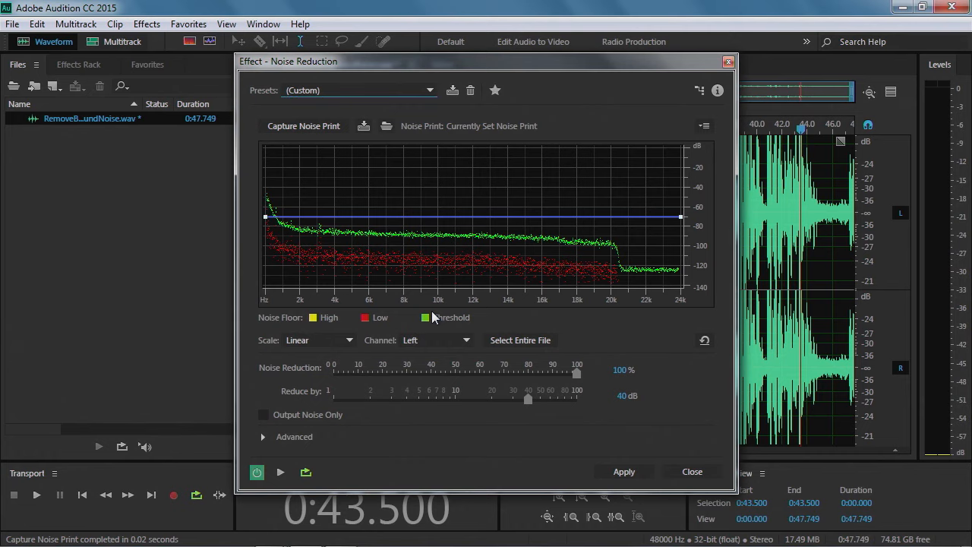
pyautogui.moveTo(367, 60); pyautogui.dragTo(338, 34)
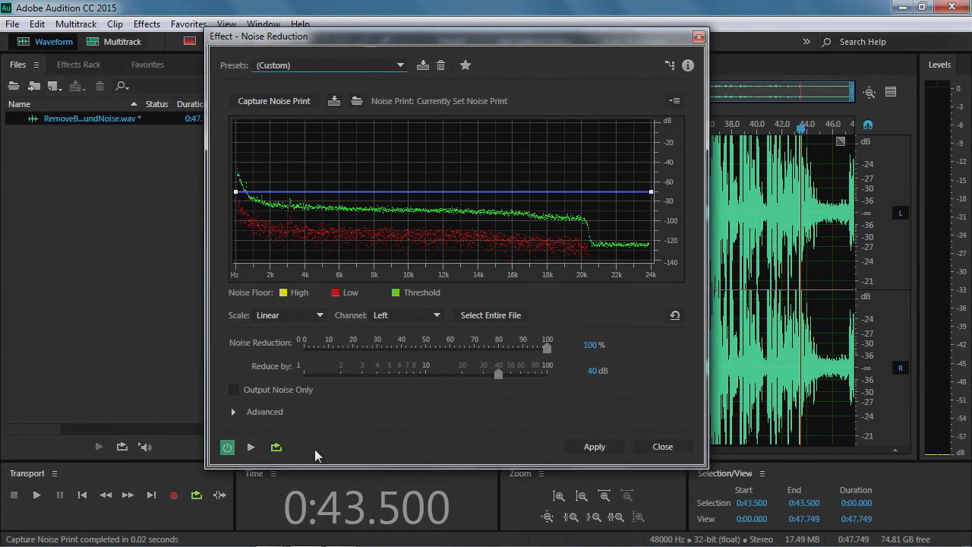
# Preview the recording with the noise reduction, toggling the effect on and off to compare
pyautogui.click(227, 446)
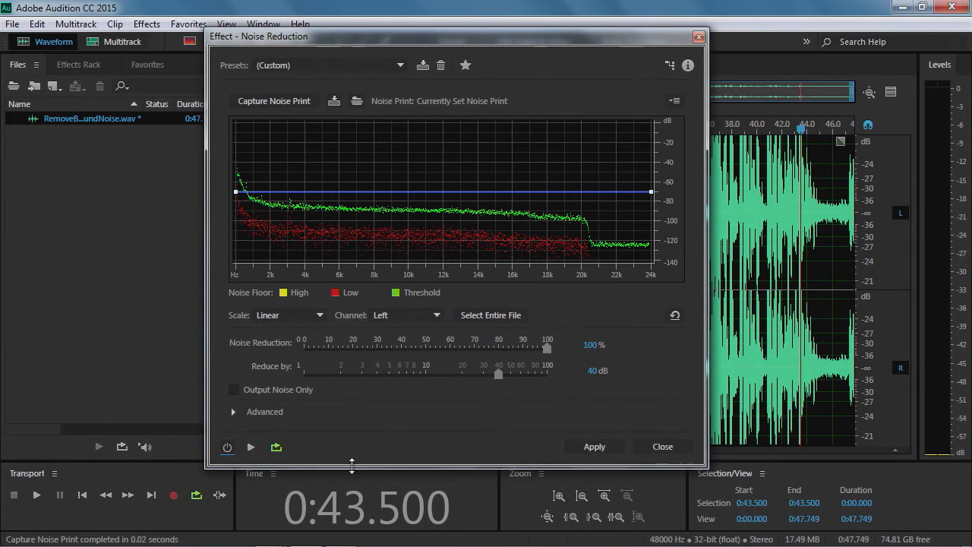
pyautogui.click(227, 446)
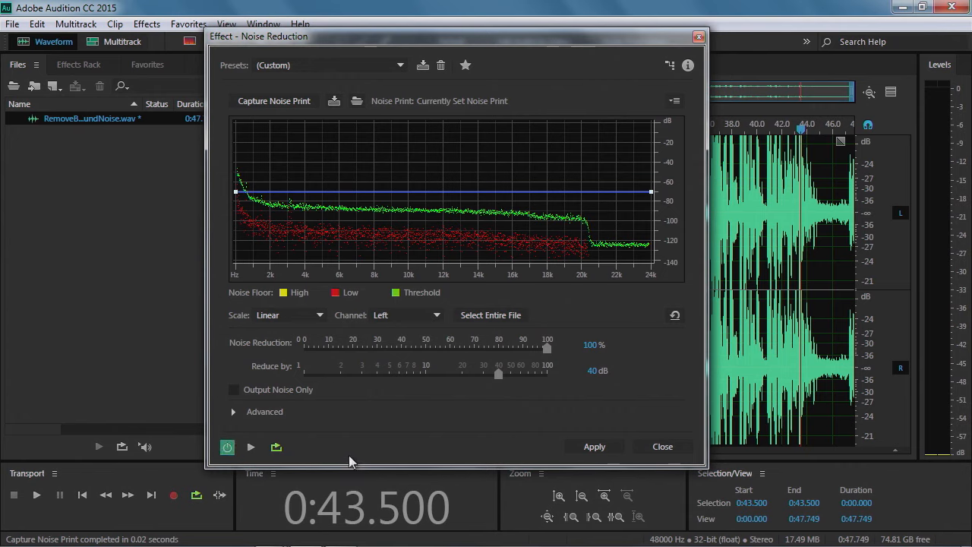
pyautogui.click(252, 448)
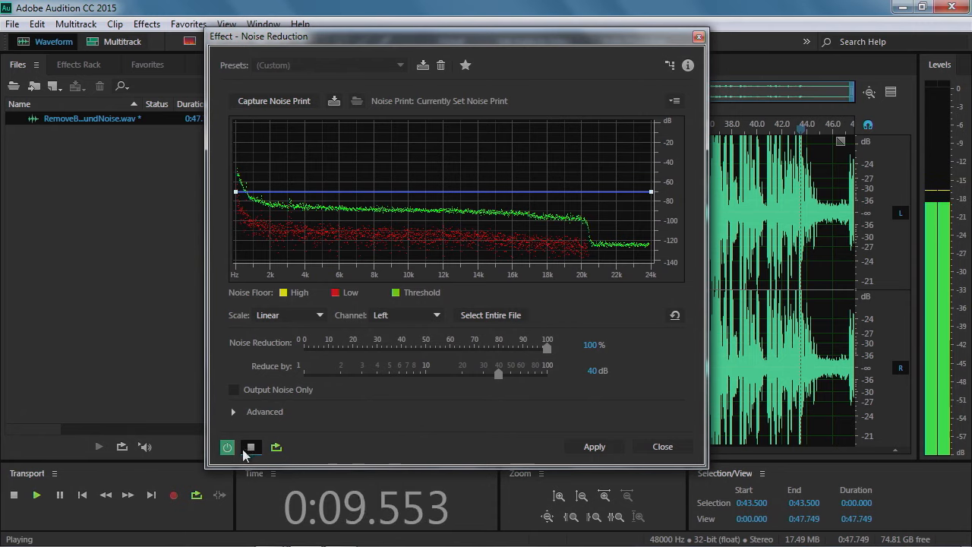
pyautogui.click(228, 448)
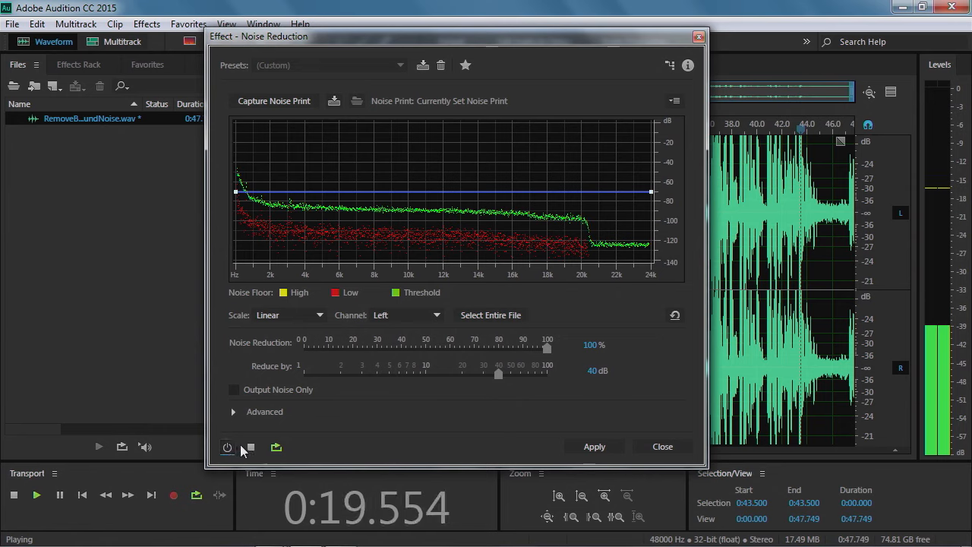
pyautogui.click(250, 448)
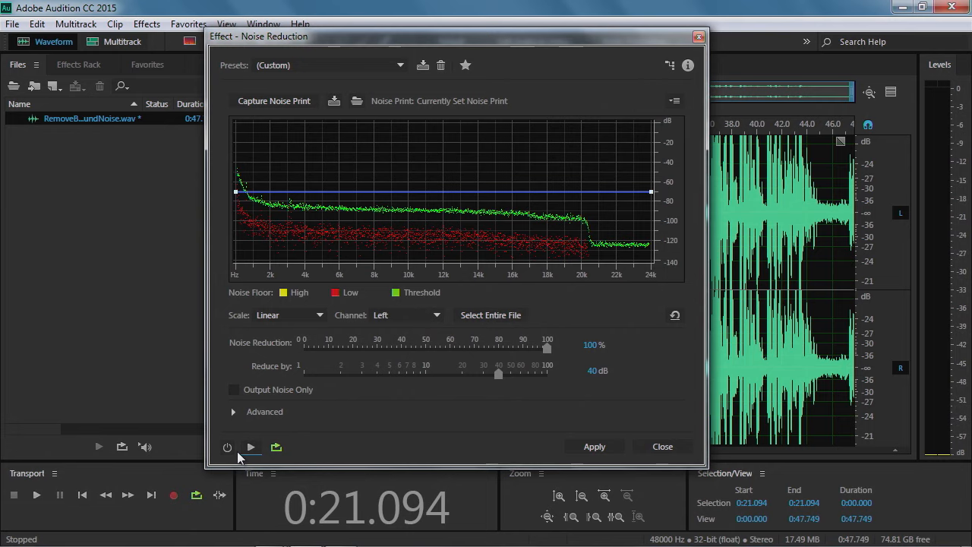
pyautogui.click(228, 448)
# Set Noise Reduction to 90% and Reduce by to 34.2 dB
pyautogui.moveTo(545, 350); pyautogui.dragTo(510, 352)
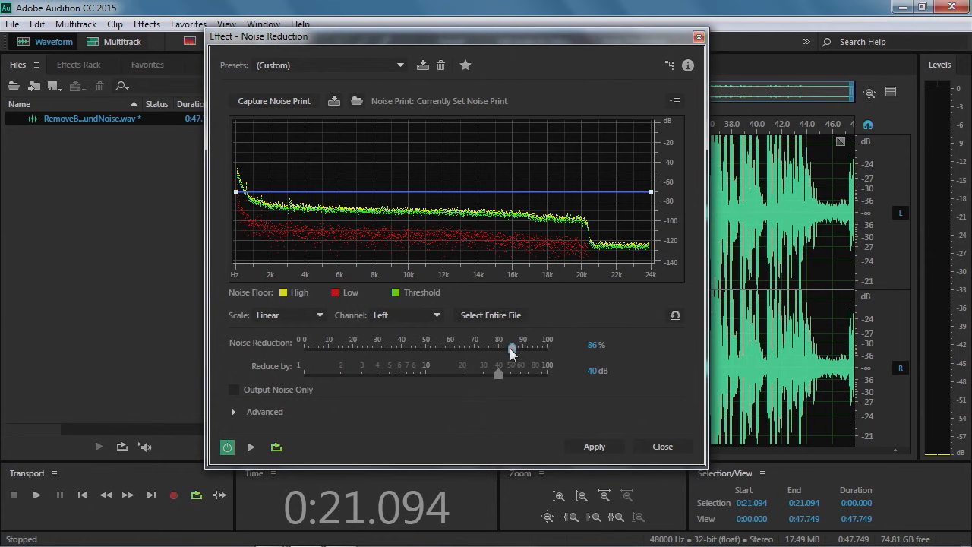
pyautogui.moveTo(509, 348); pyautogui.dragTo(408, 352)
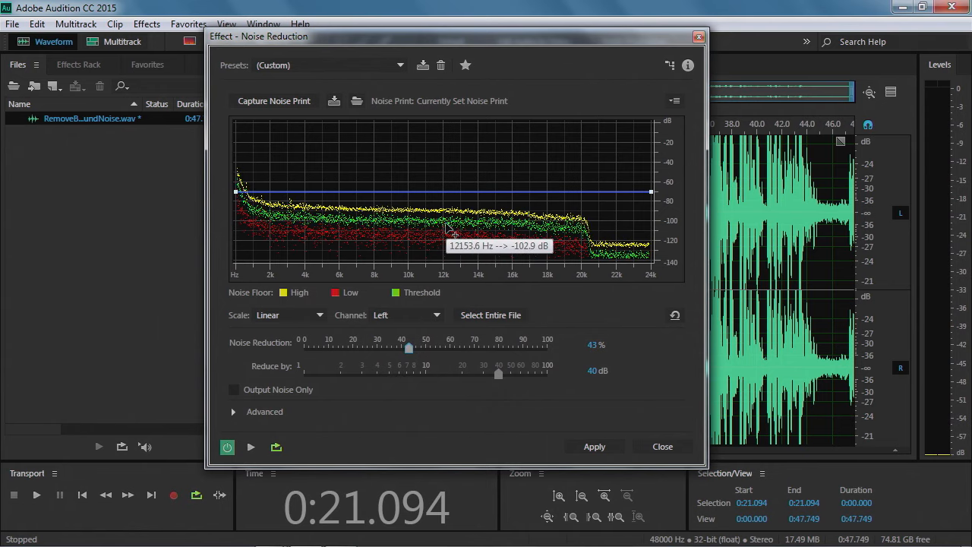
pyautogui.moveTo(406, 347); pyautogui.dragTo(301, 354)
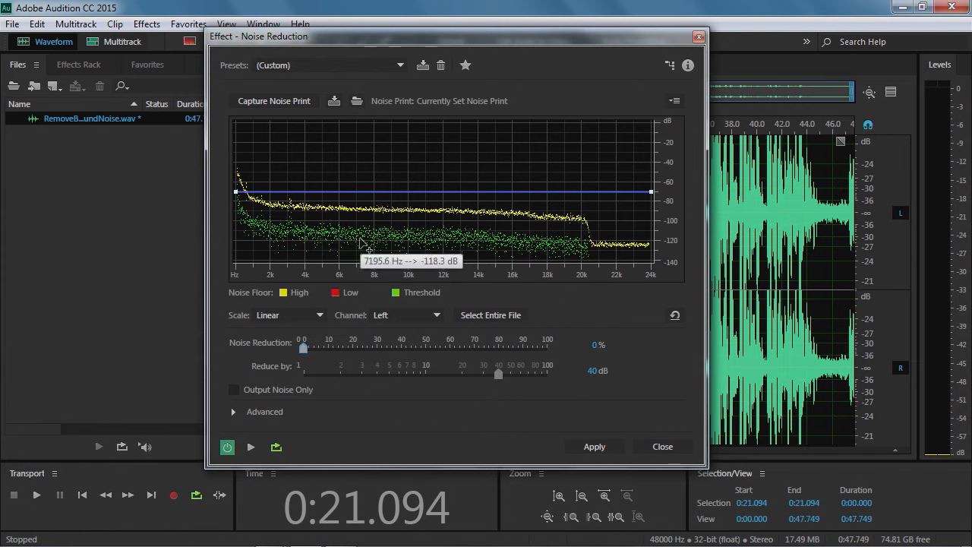
pyautogui.moveTo(305, 350); pyautogui.dragTo(525, 352)
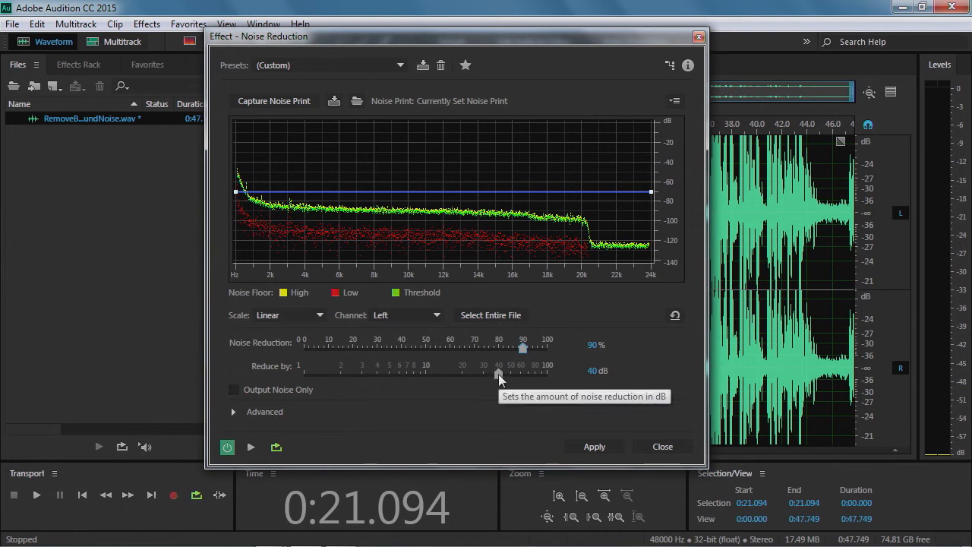
pyautogui.moveTo(499, 373); pyautogui.dragTo(496, 373)
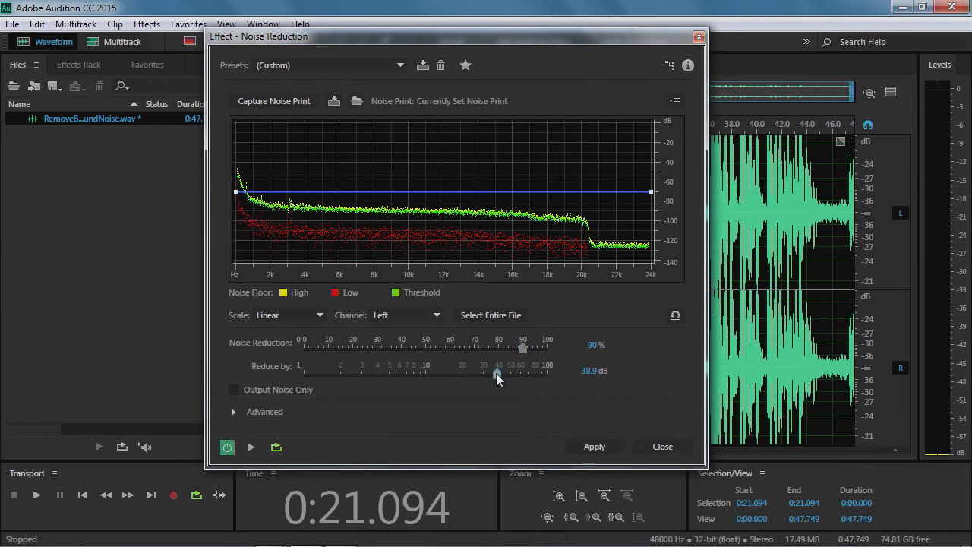
pyautogui.moveTo(492, 373); pyautogui.dragTo(491, 374)
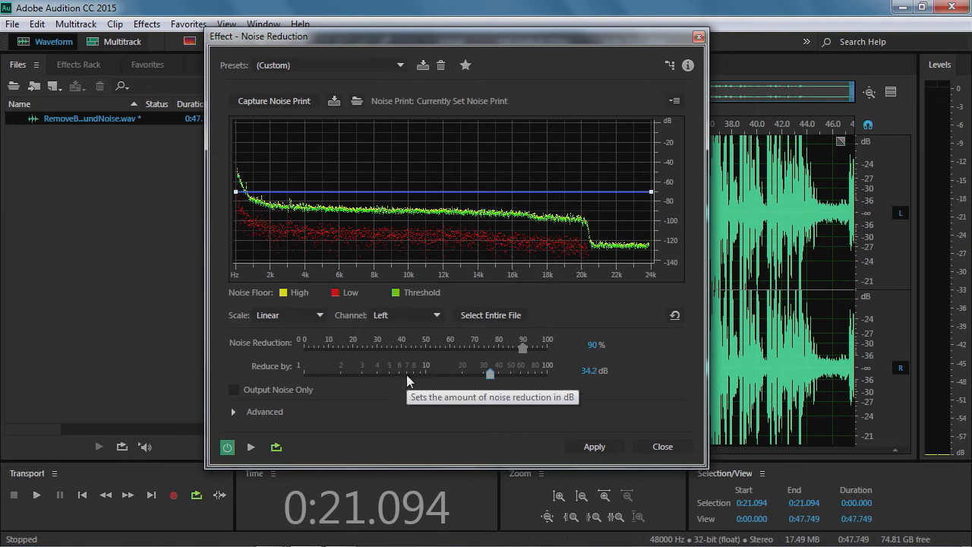
# Preview only the removed noise with Output Noise Only, then switch that option back off and stop playback
pyautogui.click(232, 391)
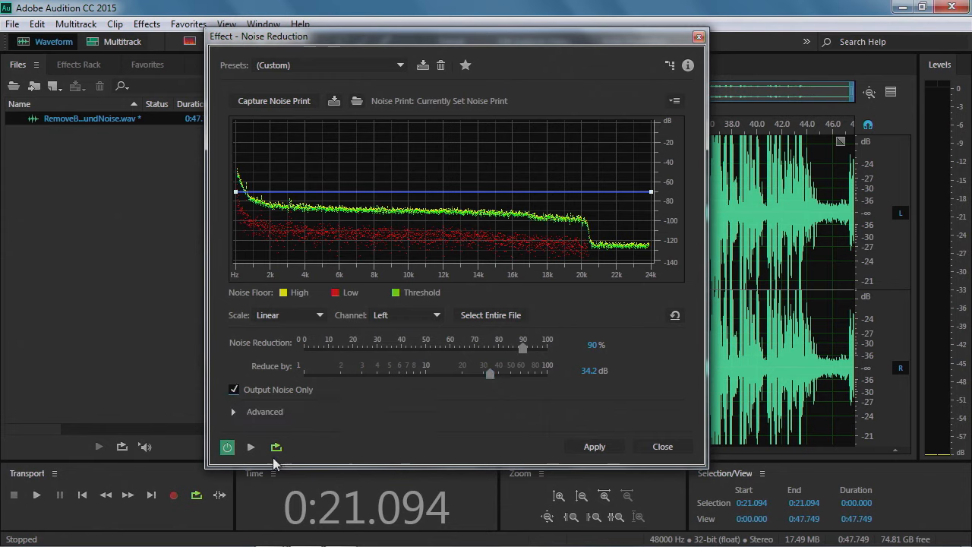
pyautogui.click(251, 448)
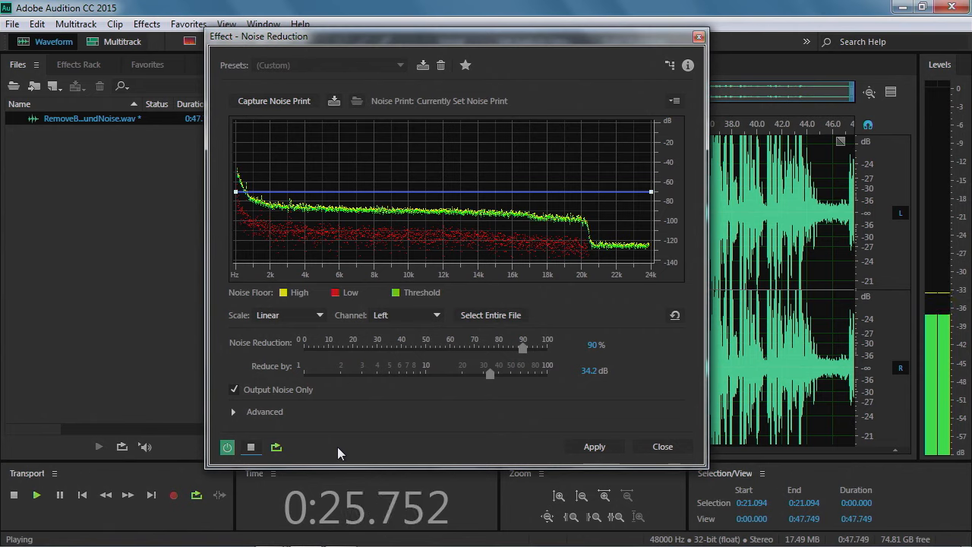
pyautogui.click(225, 447)
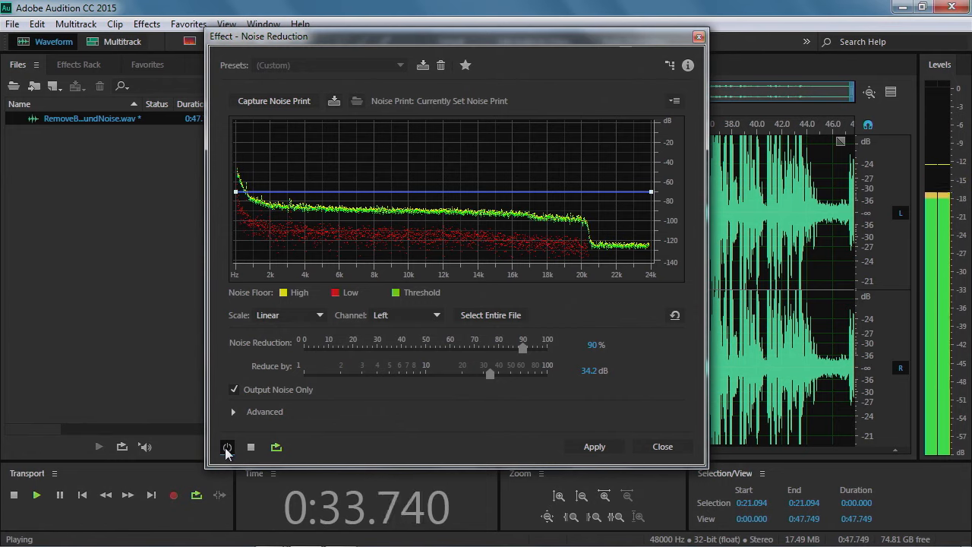
pyautogui.click(226, 447)
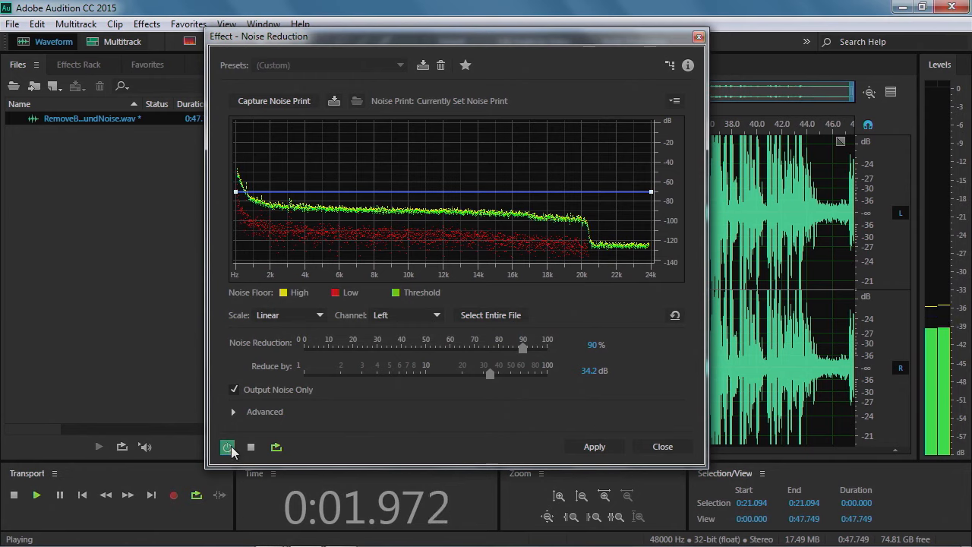
pyautogui.click(235, 388)
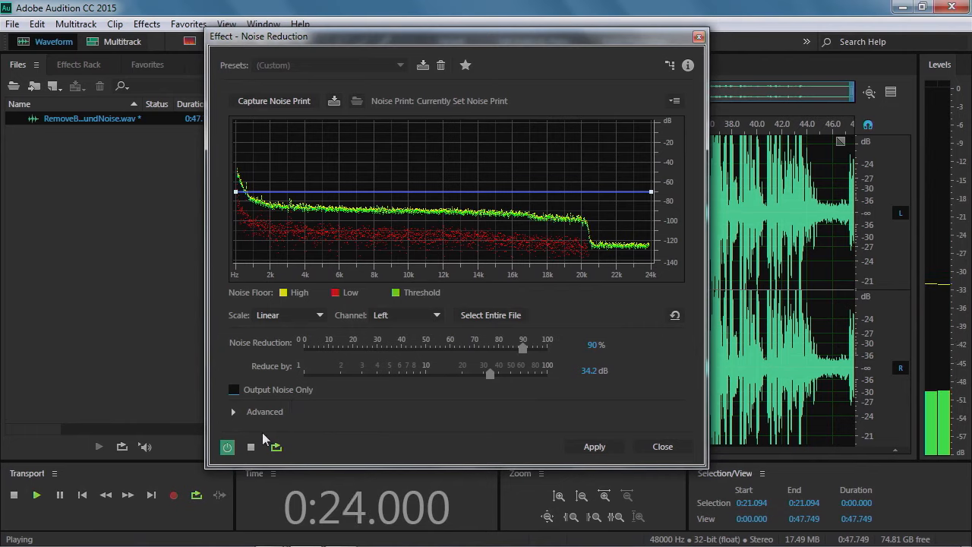
pyautogui.click(251, 449)
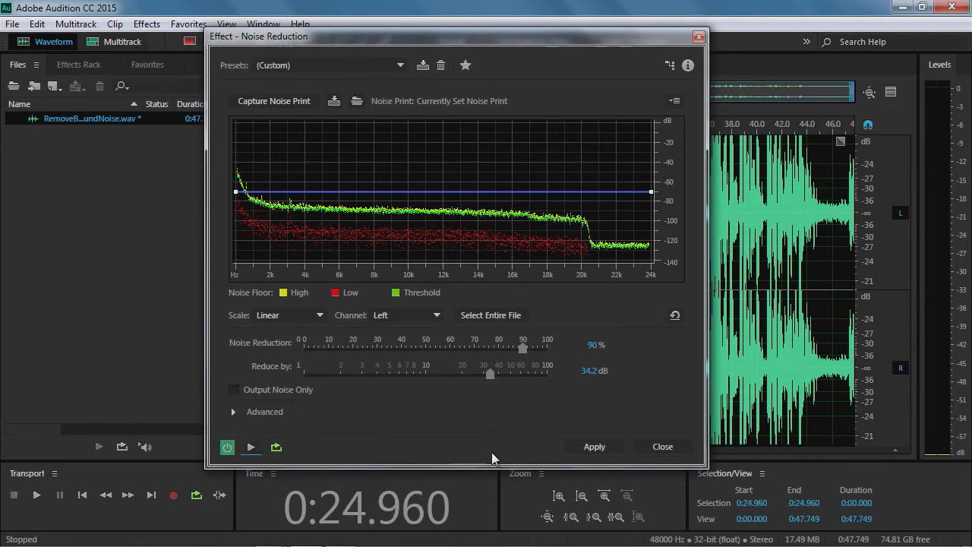
# Apply the noise reduction to the whole file
pyautogui.click(594, 447)
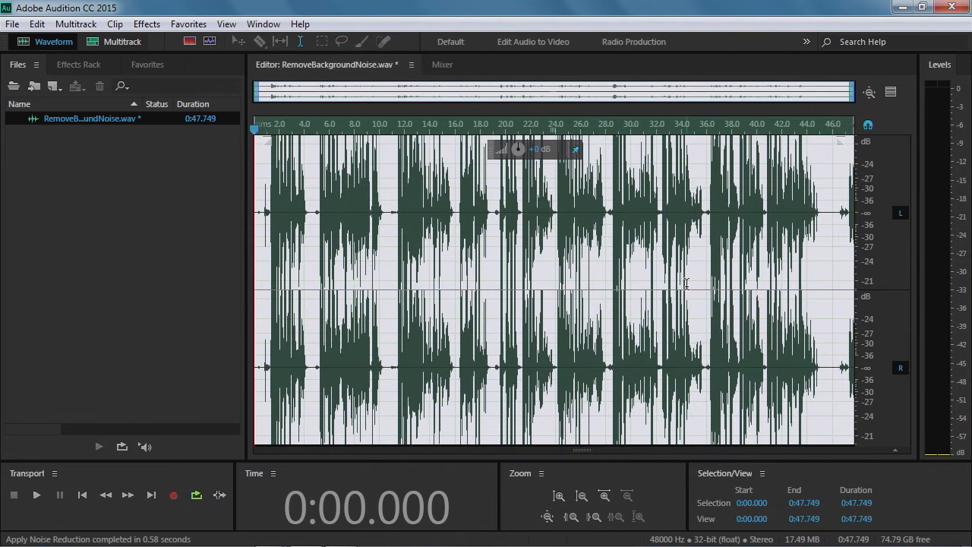
pyautogui.click(563, 254)
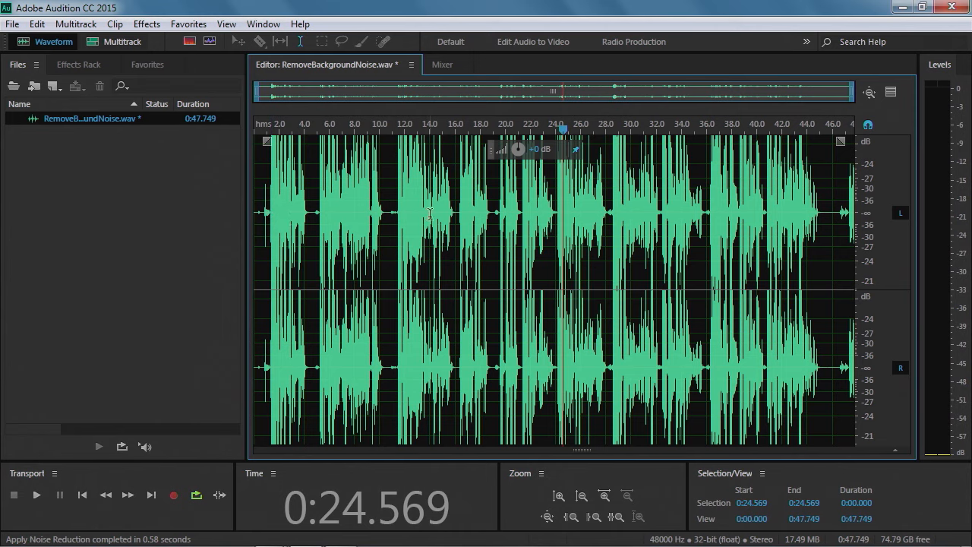
pyautogui.click(827, 187)
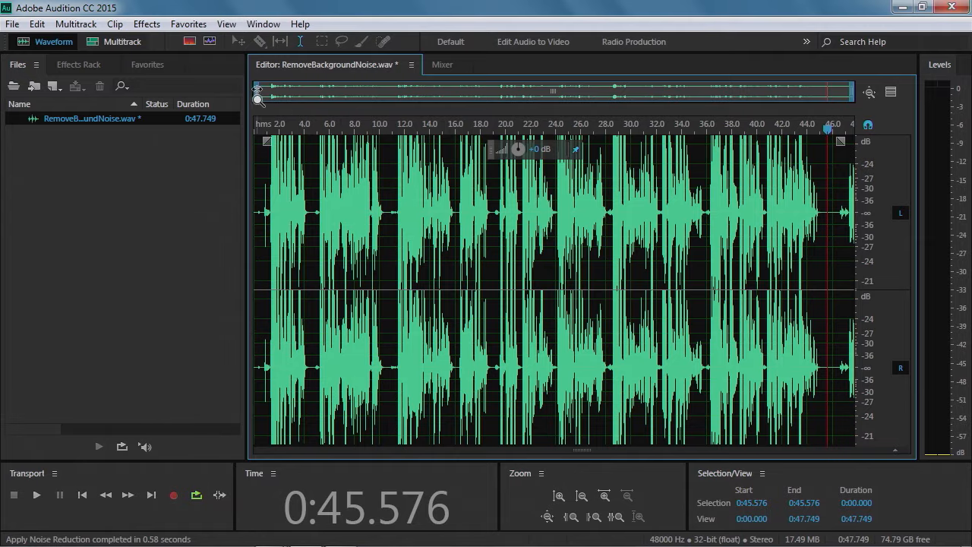
# Compare the final pause before and after noise reduction by undoing and redoing the effect
pyautogui.moveTo(256, 91); pyautogui.dragTo(791, 101)
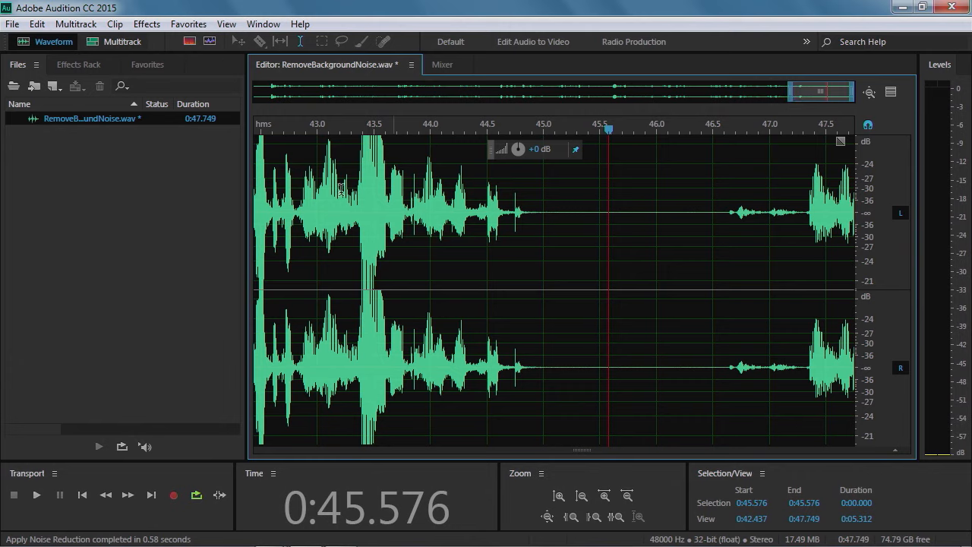
pyautogui.click(37, 23)
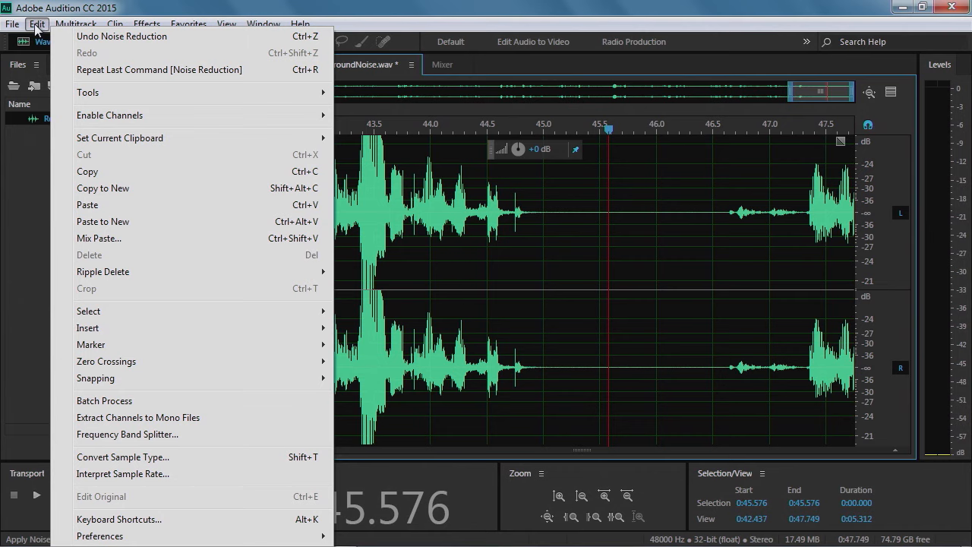
pyautogui.click(94, 38)
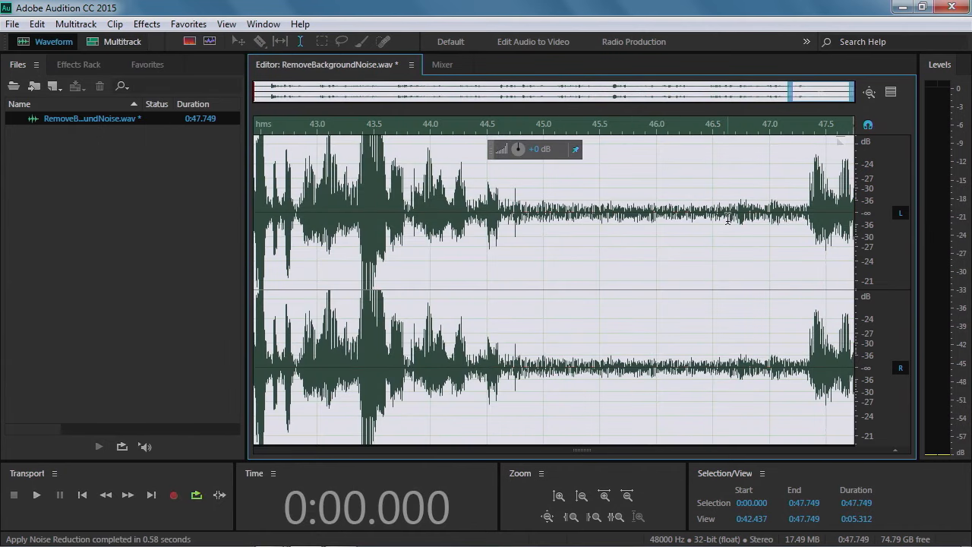
pyautogui.click(37, 23)
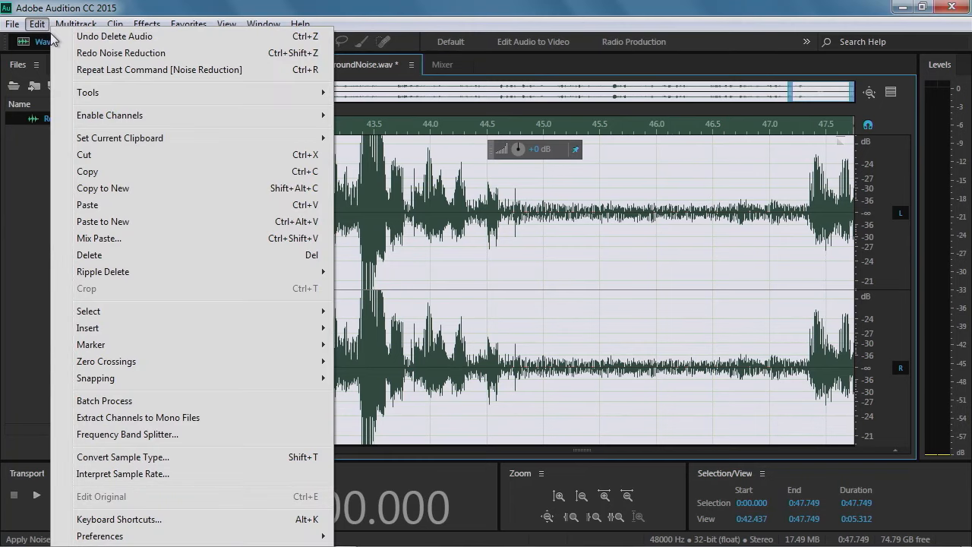
pyautogui.click(90, 53)
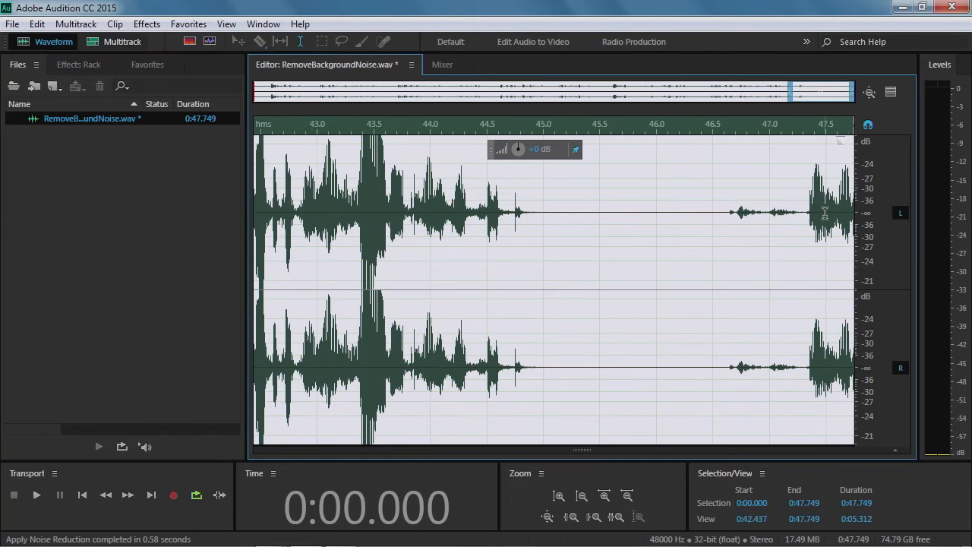
pyautogui.click(677, 244)
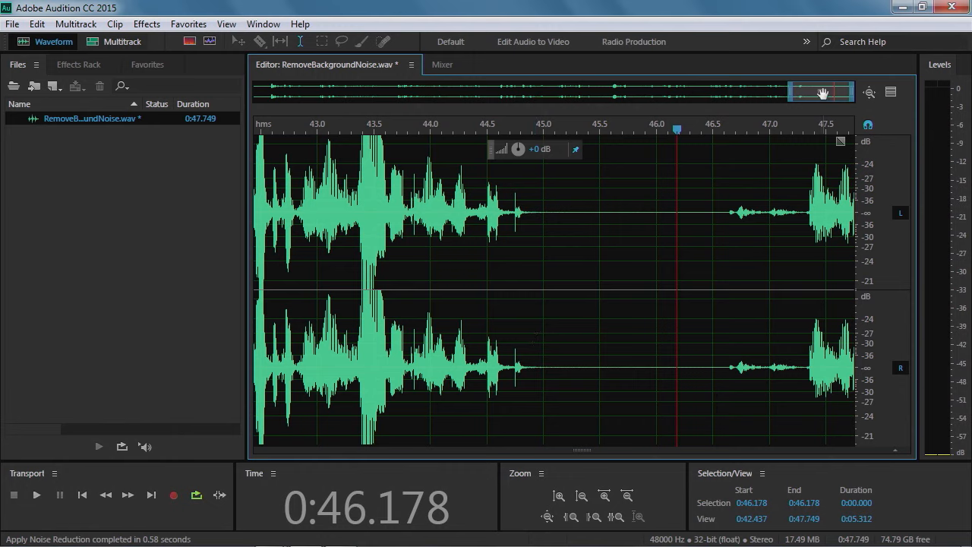
# Play back the pauses at the very beginning of the file to check the remaining background noise
pyautogui.moveTo(823, 93); pyautogui.dragTo(278, 78)
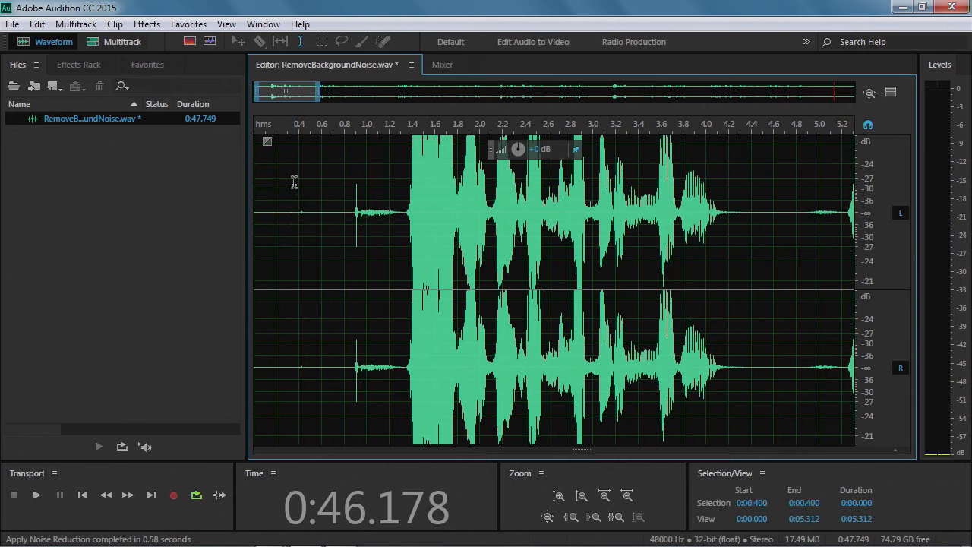
pyautogui.click(294, 182)
pyautogui.press('space')
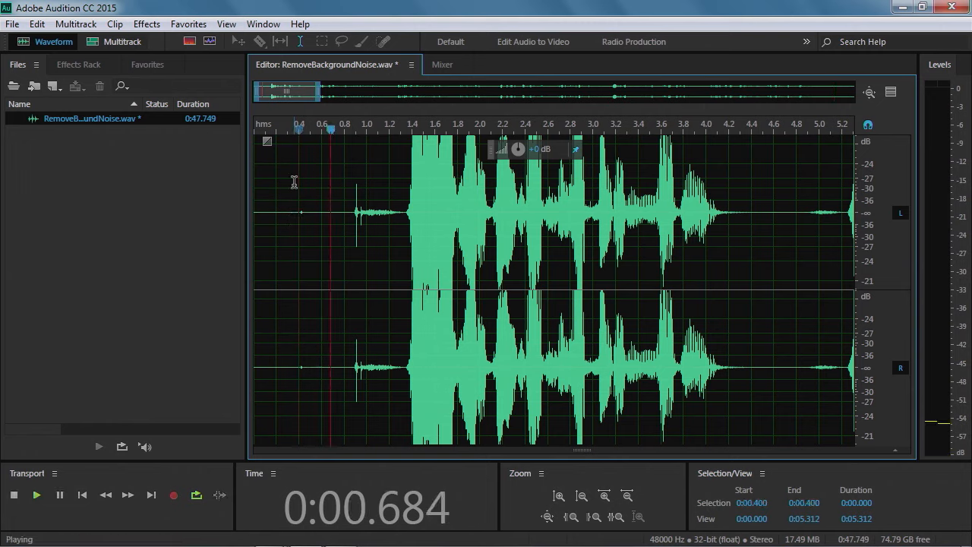
pyautogui.press('space')
pyautogui.moveTo(298, 185); pyautogui.dragTo(406, 177)
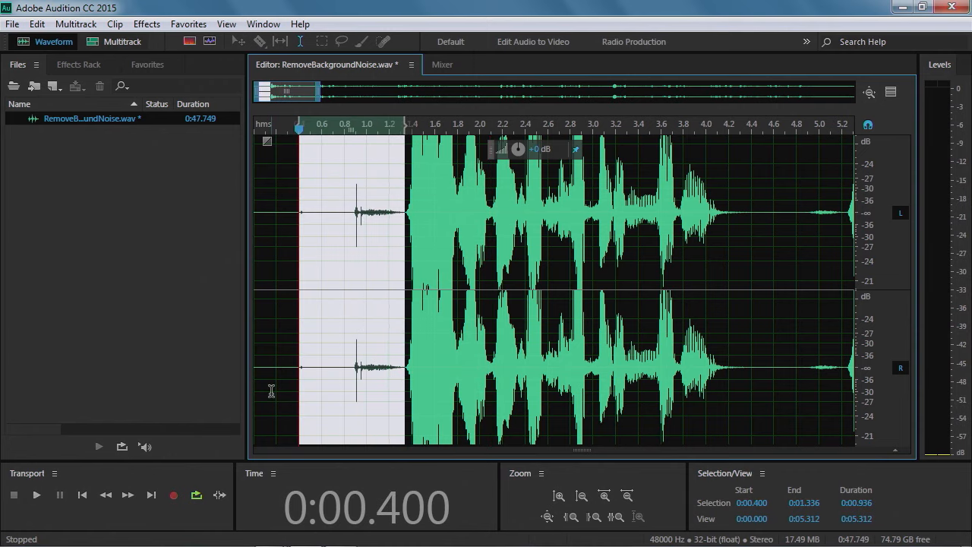
pyautogui.press('space')
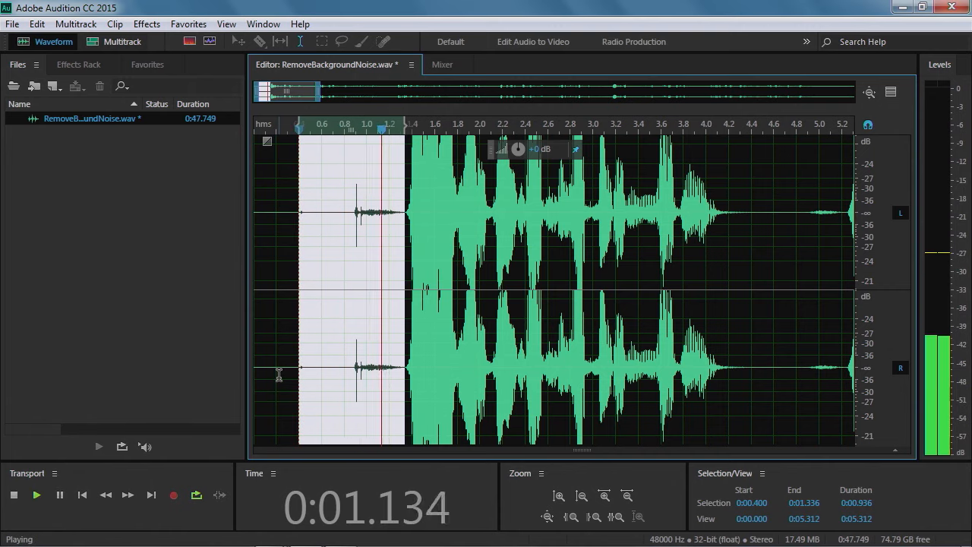
pyautogui.press('space')
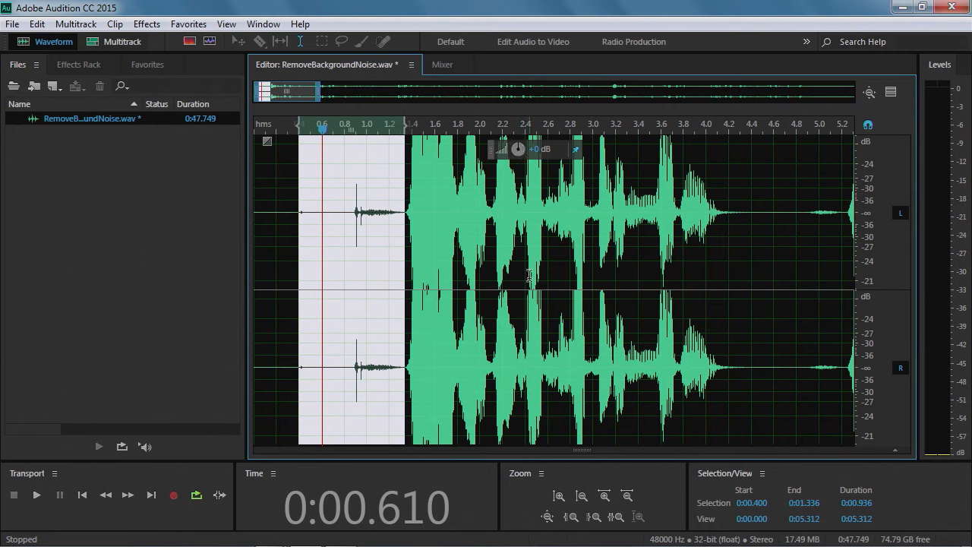
pyautogui.moveTo(284, 217); pyautogui.dragTo(256, 210)
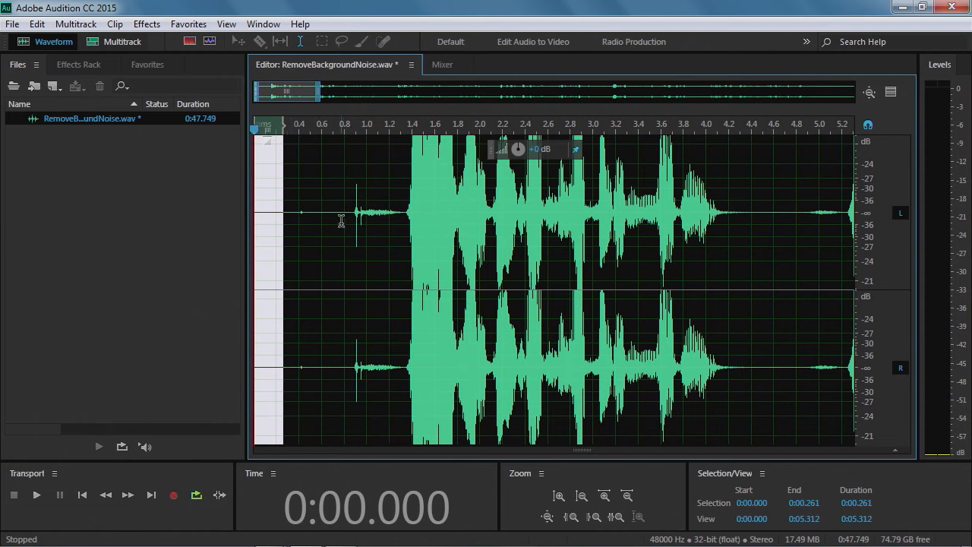
pyautogui.press('space')
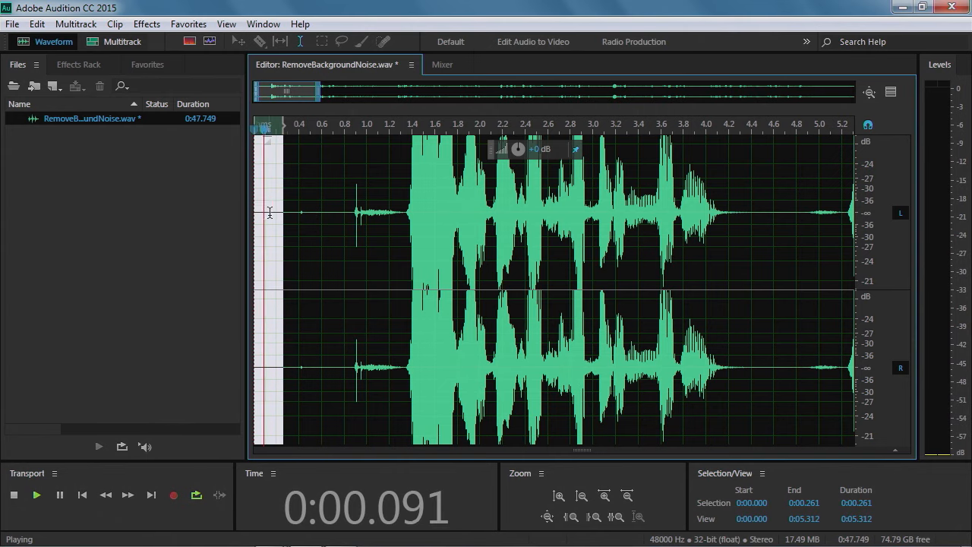
pyautogui.click(312, 237)
pyautogui.press('space')
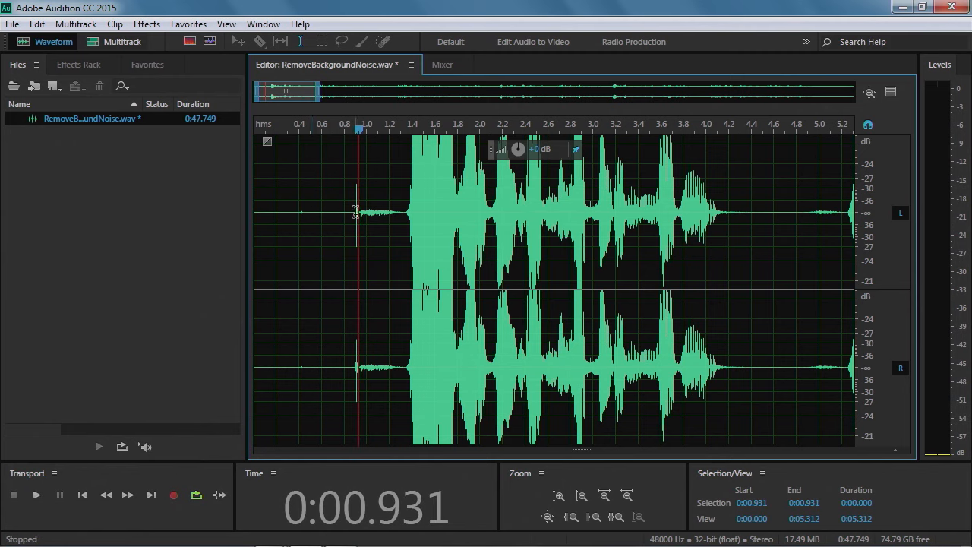
# Lower the volume of the pause from about 0.80 to 1.33 seconds by about 15.9 dB
pyautogui.moveTo(346, 206); pyautogui.dragTo(404, 204)
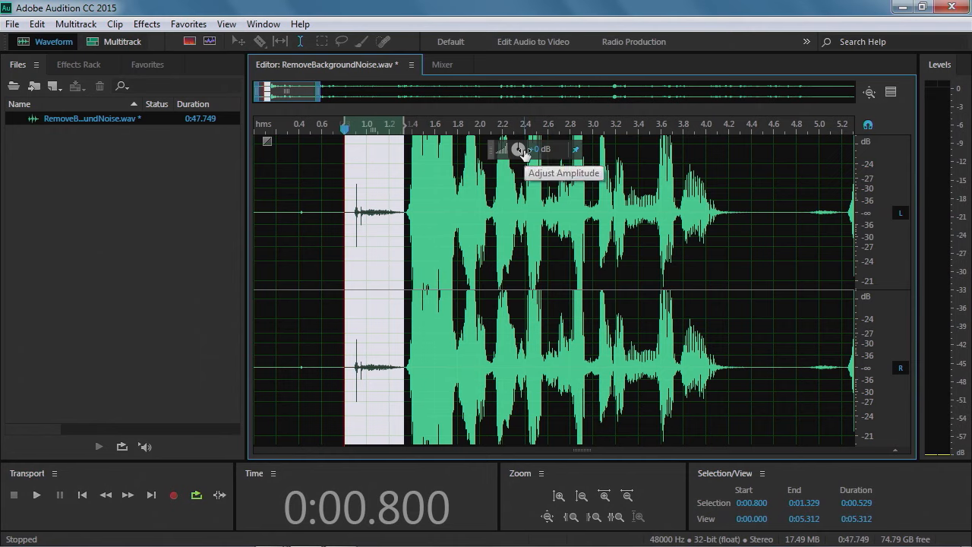
pyautogui.moveTo(523, 148); pyautogui.dragTo(499, 149)
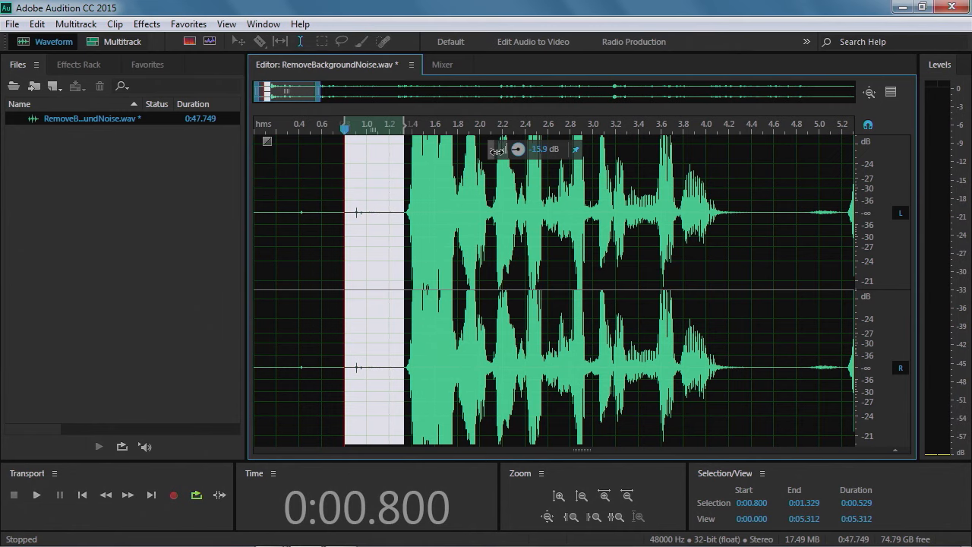
pyautogui.moveTo(493, 151); pyautogui.dragTo(492, 152)
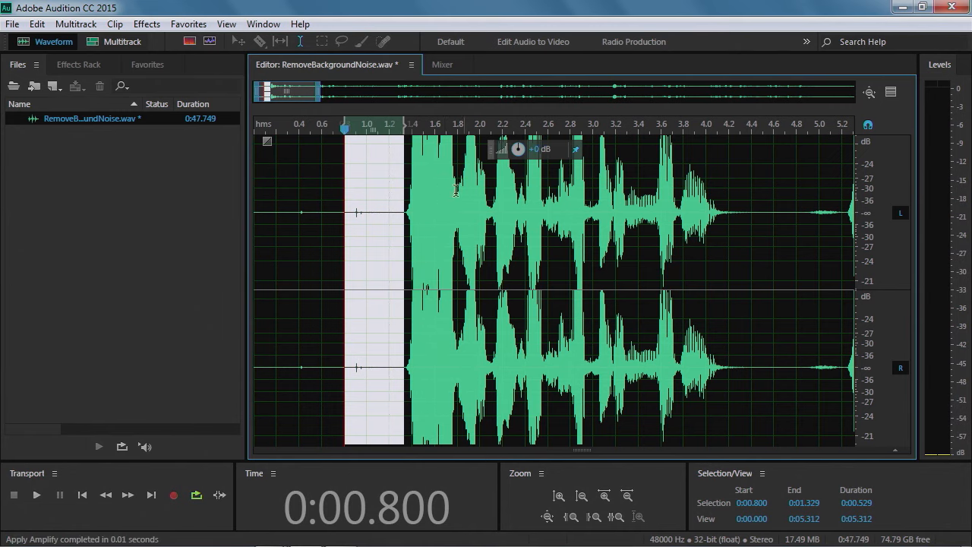
# Select the short click around 0.9 seconds and turn its volume down with the amplitude control
pyautogui.click(369, 213)
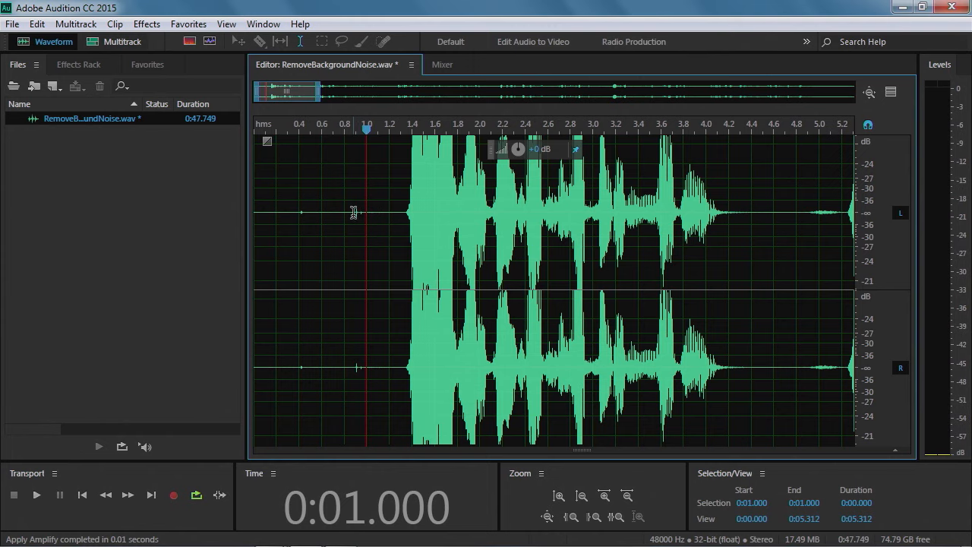
pyautogui.keyDown('shift'); pyautogui.click(355, 213); pyautogui.keyUp('shift')
pyautogui.moveTo(515, 151); pyautogui.dragTo(490, 152)
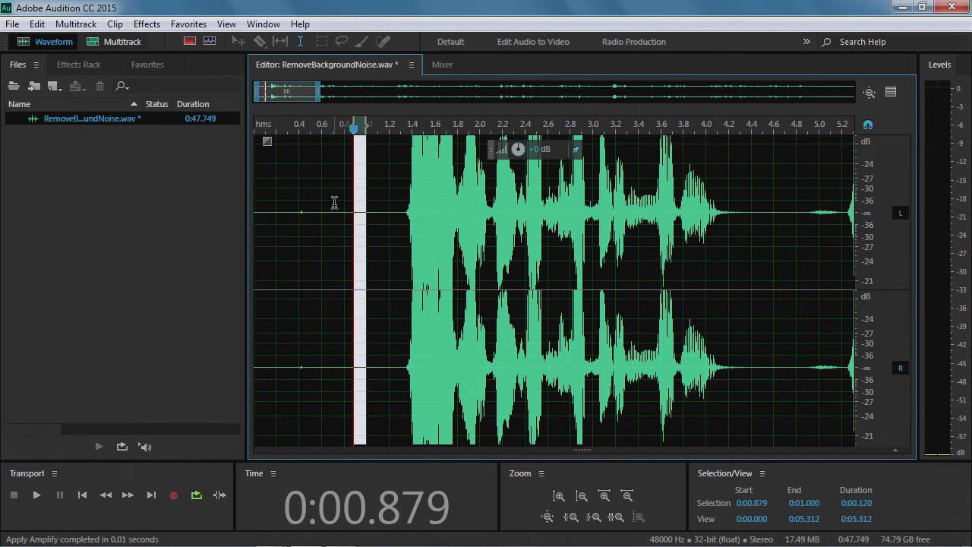
# Select the tiny blip at about 0.4 seconds and turn its volume down with the amplitude control
pyautogui.click(335, 203)
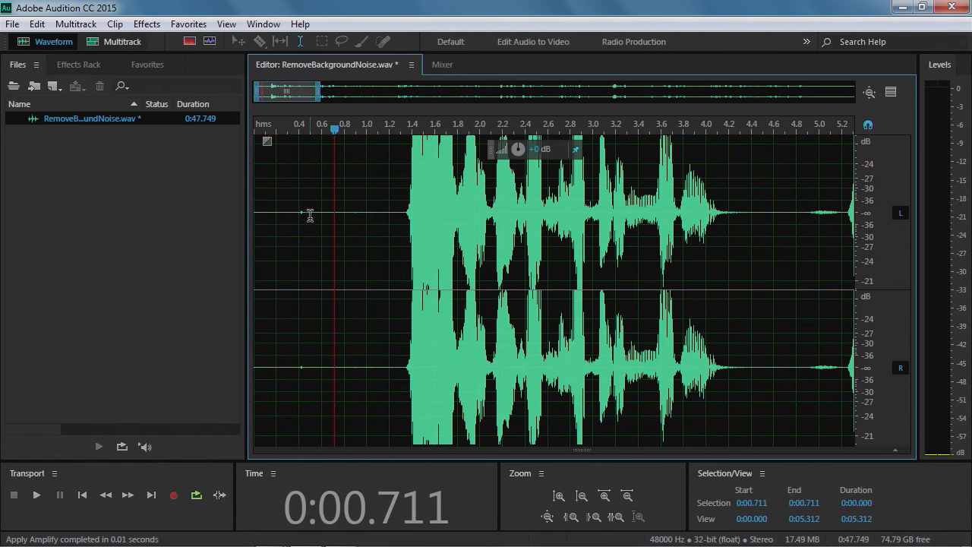
pyautogui.moveTo(304, 213); pyautogui.dragTo(301, 214)
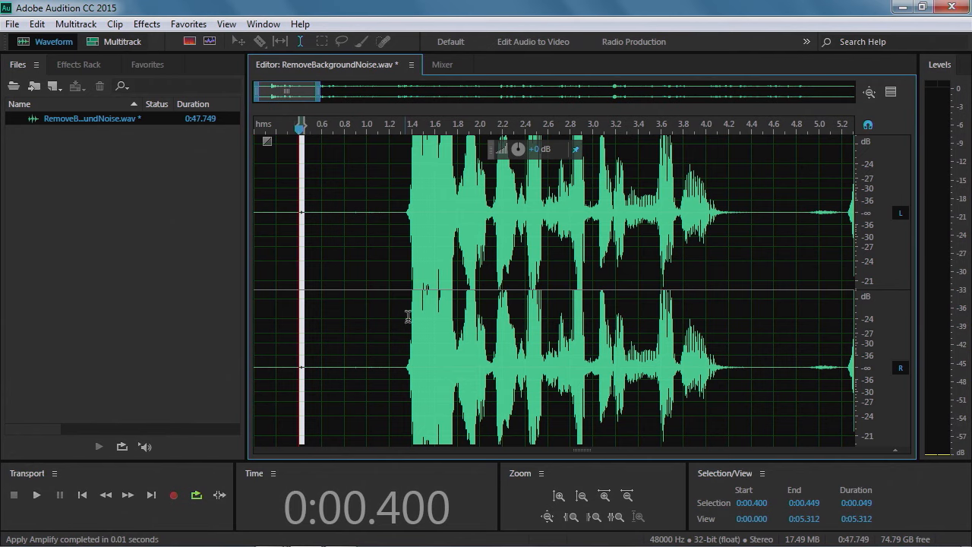
pyautogui.moveTo(518, 148); pyautogui.dragTo(502, 158)
pyautogui.click(350, 226)
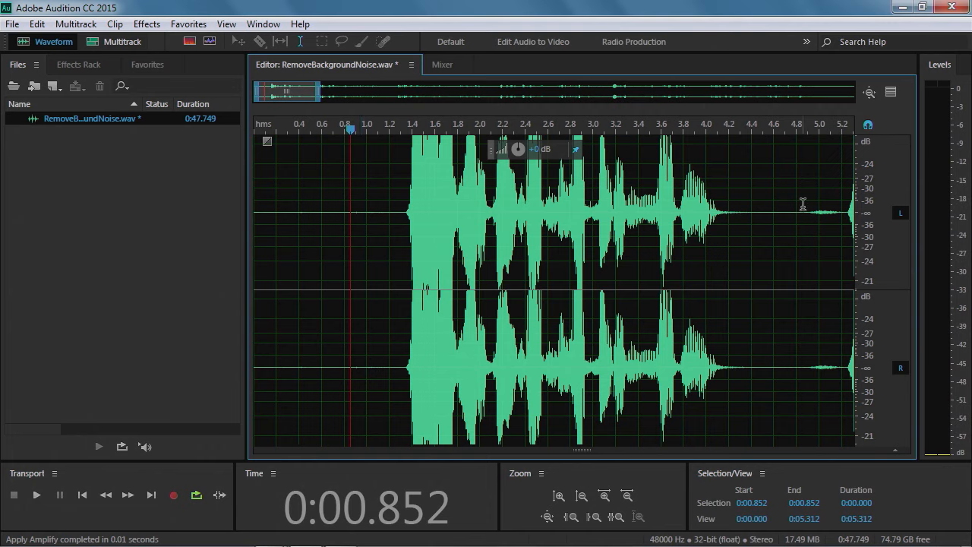
# Lower the volume of the pause from about 4.89 to 5.23 seconds by about 12.6 dB
pyautogui.moveTo(807, 190); pyautogui.dragTo(841, 195)
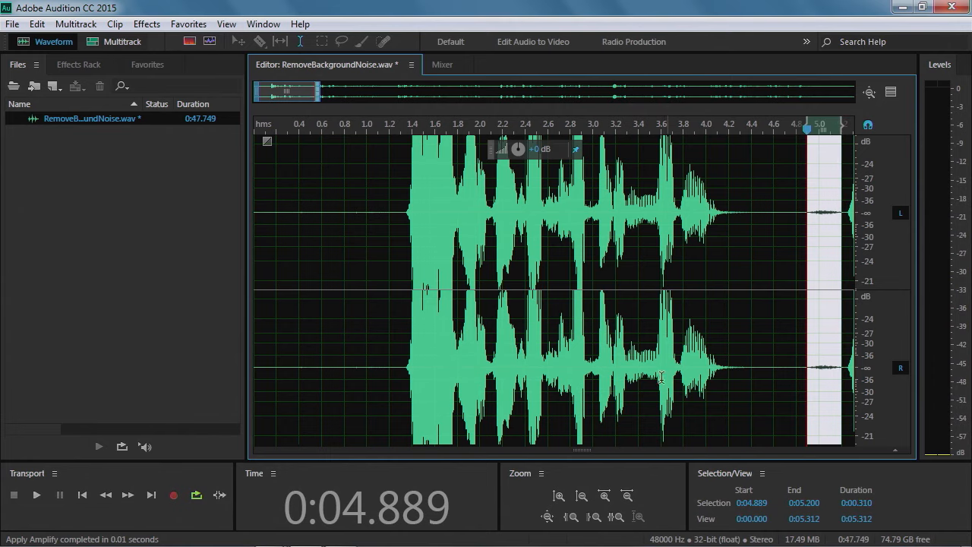
pyautogui.moveTo(298, 90); pyautogui.dragTo(344, 90)
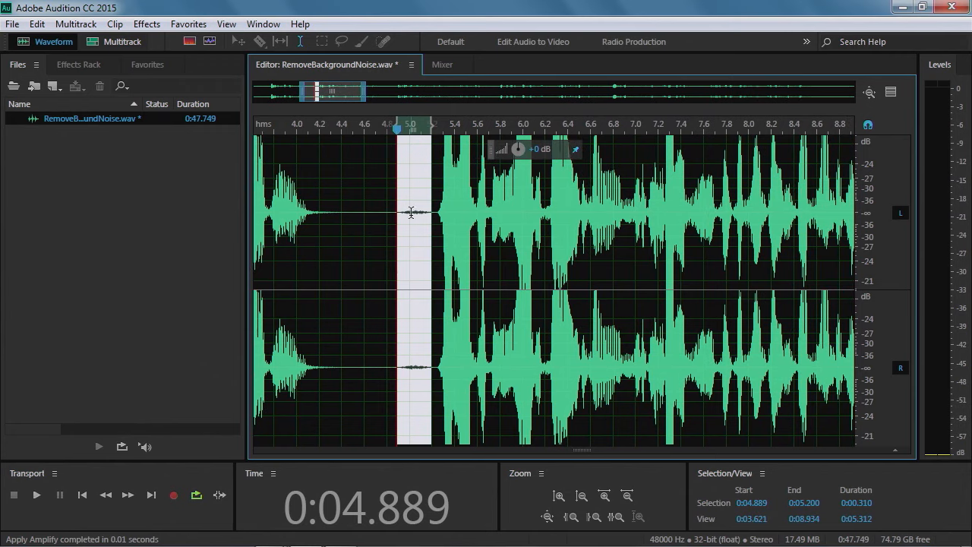
pyautogui.scroll(4, 441, 219)
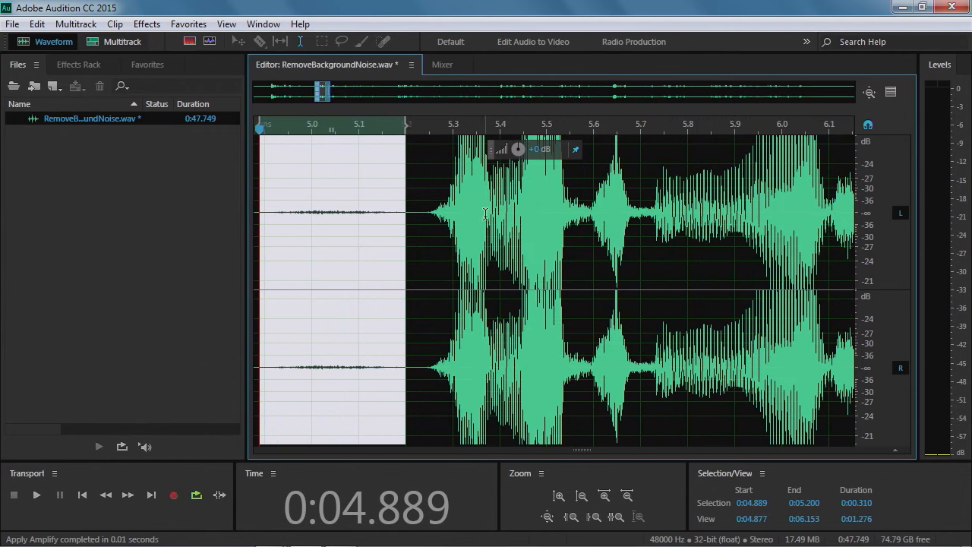
pyautogui.moveTo(410, 237); pyautogui.dragTo(419, 237)
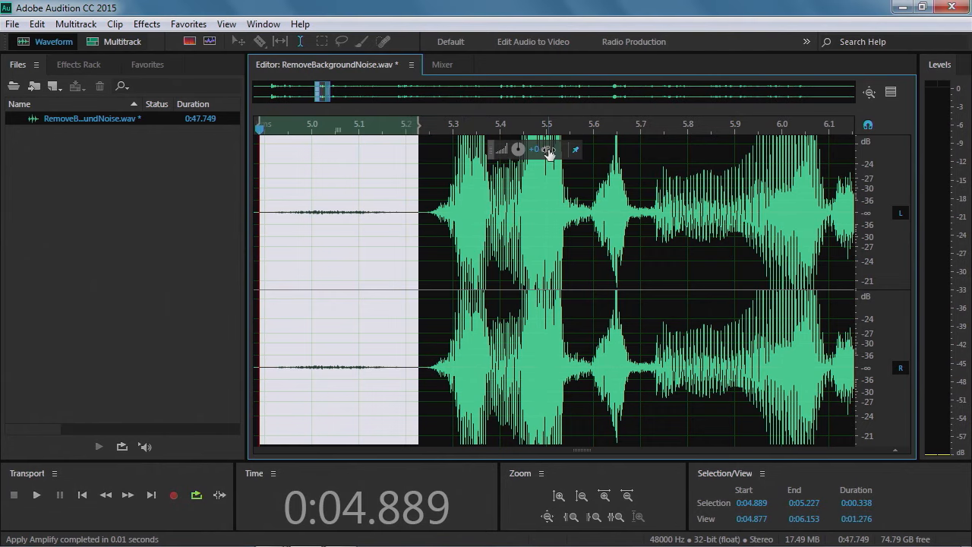
pyautogui.moveTo(519, 149); pyautogui.dragTo(519, 148)
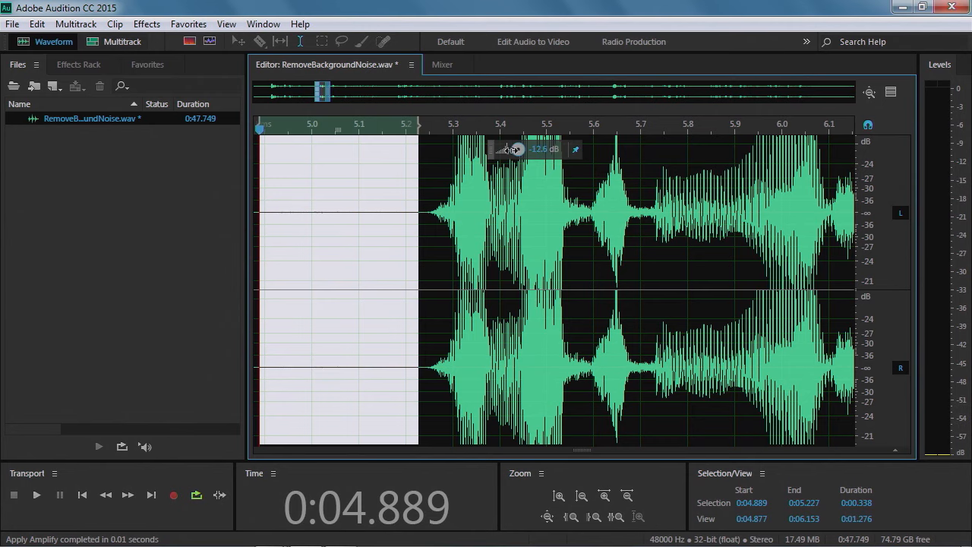
pyautogui.click(378, 279)
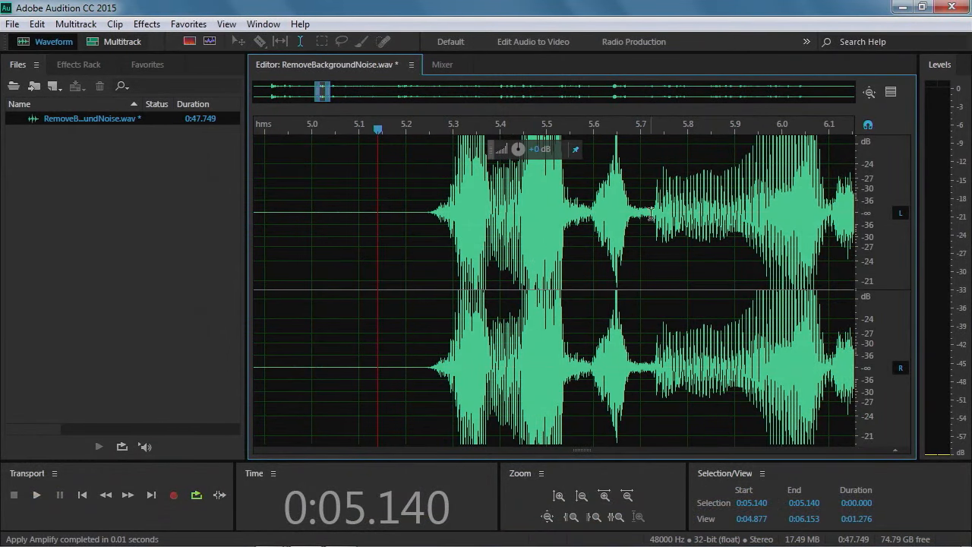
# Open the spectral frequency display beneath the waveform and place the playhead near 5.6 seconds
pyautogui.scroll(-2, 874, 214)
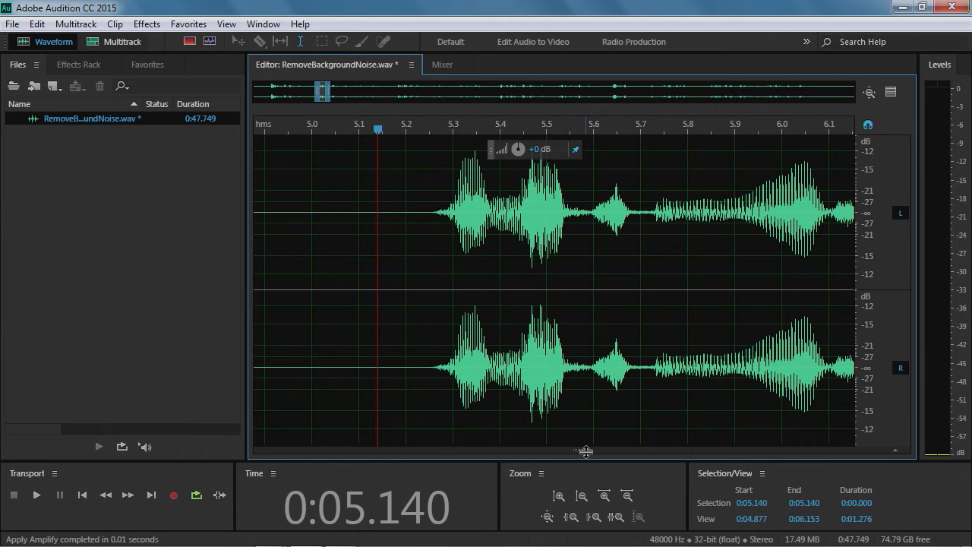
pyautogui.moveTo(586, 452); pyautogui.dragTo(583, 219)
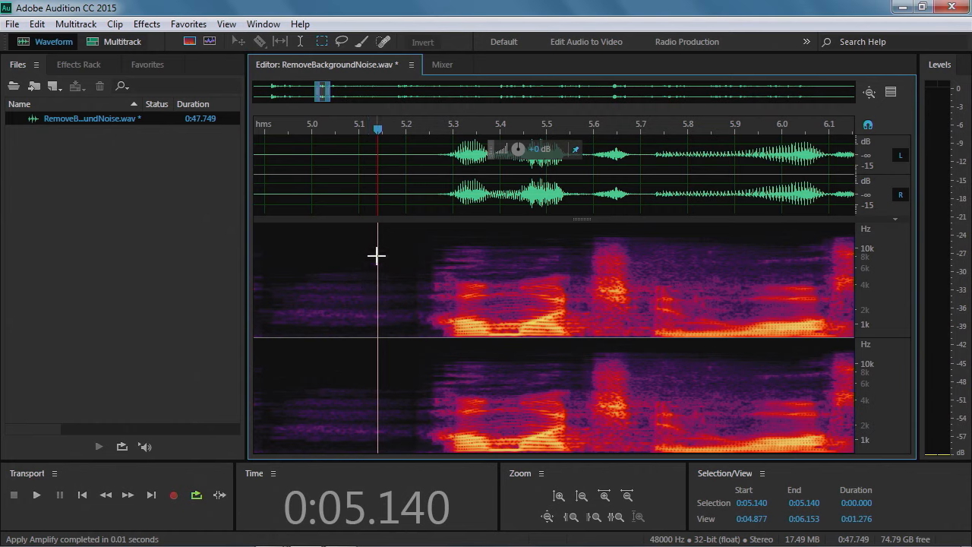
pyautogui.moveTo(379, 133); pyautogui.dragTo(594, 131)
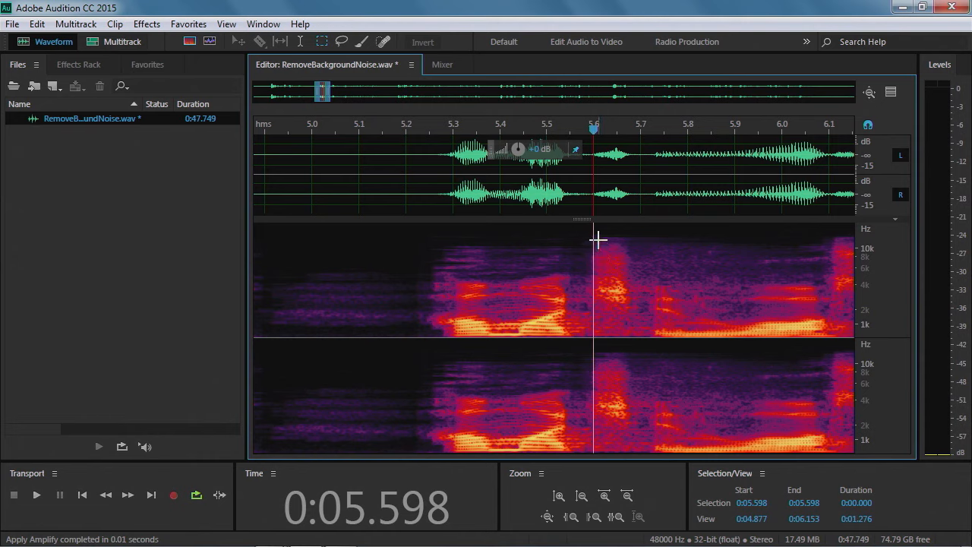
# Try marquee selections in the spectral display around the click near 5.6 seconds and the low band after it
pyautogui.moveTo(595, 240); pyautogui.dragTo(639, 308)
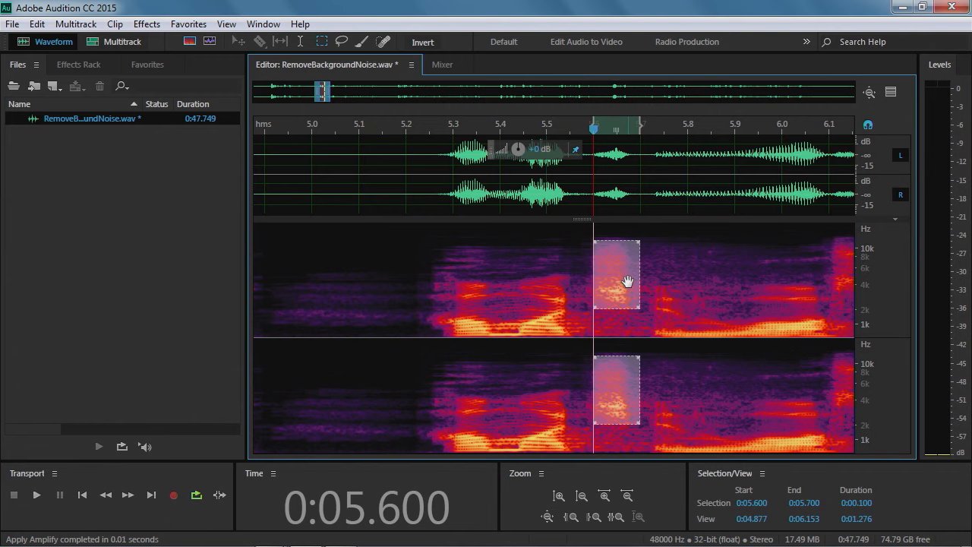
pyautogui.click(646, 242)
pyautogui.click(617, 236)
pyautogui.moveTo(617, 236); pyautogui.dragTo(659, 233)
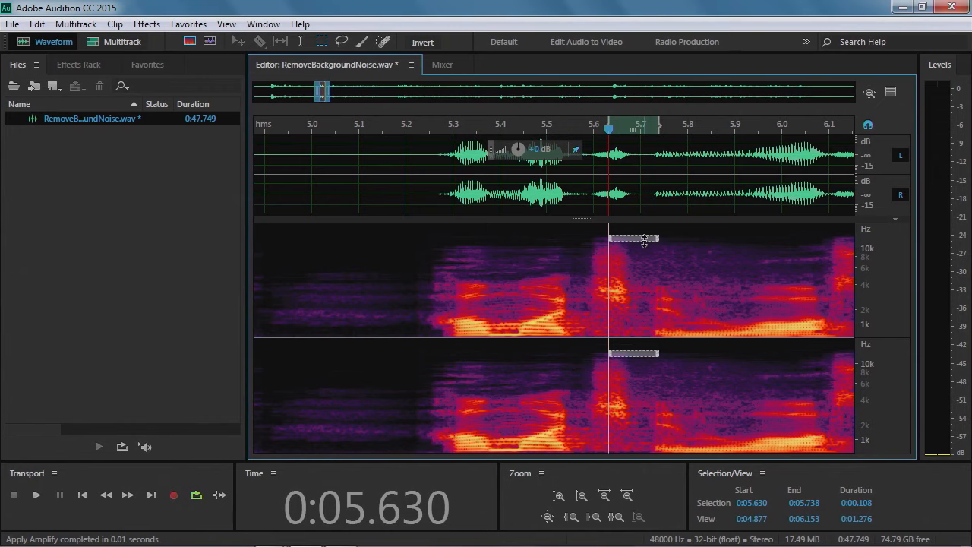
pyautogui.click(625, 324)
pyautogui.moveTo(664, 328); pyautogui.dragTo(781, 314)
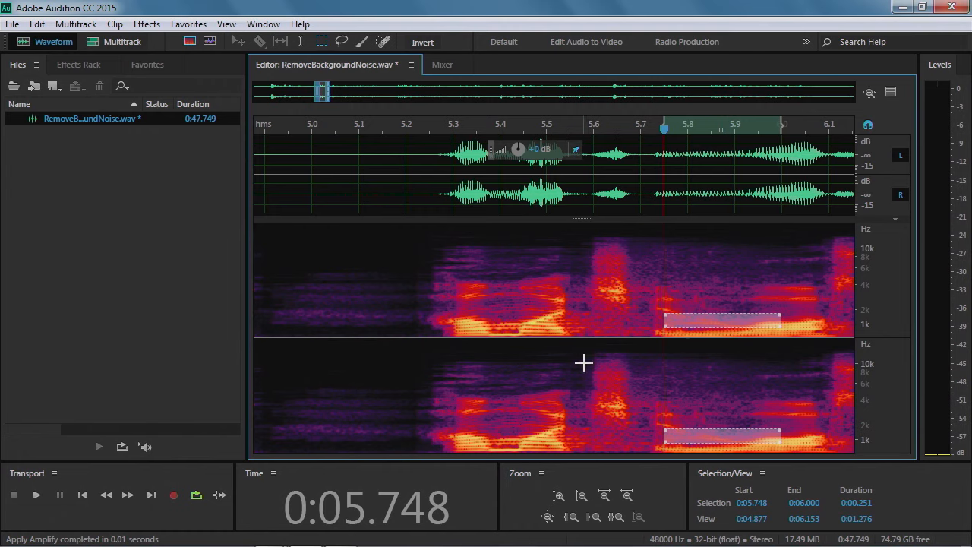
# Delete the click's frequencies from about 5.59 to 5.70 seconds using a marquee selection
pyautogui.moveTo(587, 220); pyautogui.dragTo(586, 196)
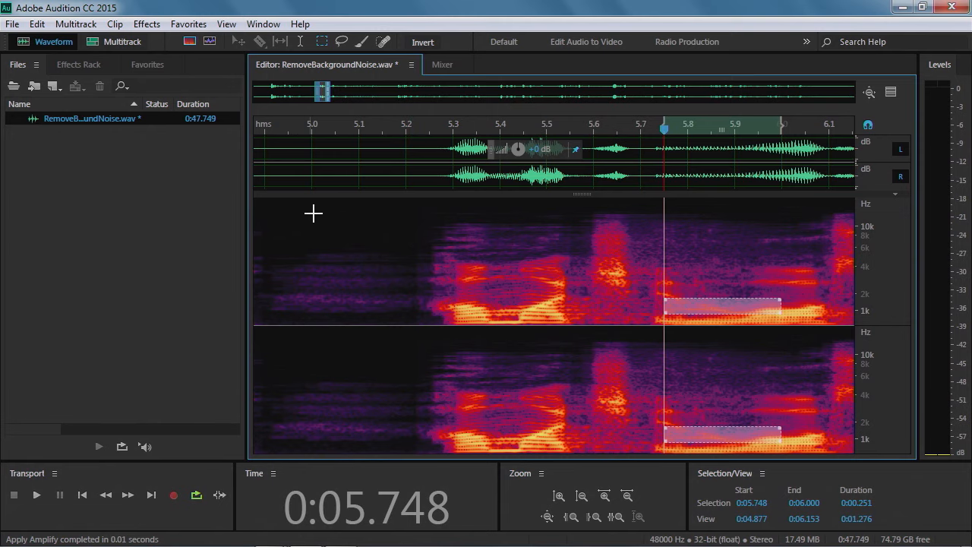
pyautogui.moveTo(589, 207); pyautogui.dragTo(643, 305)
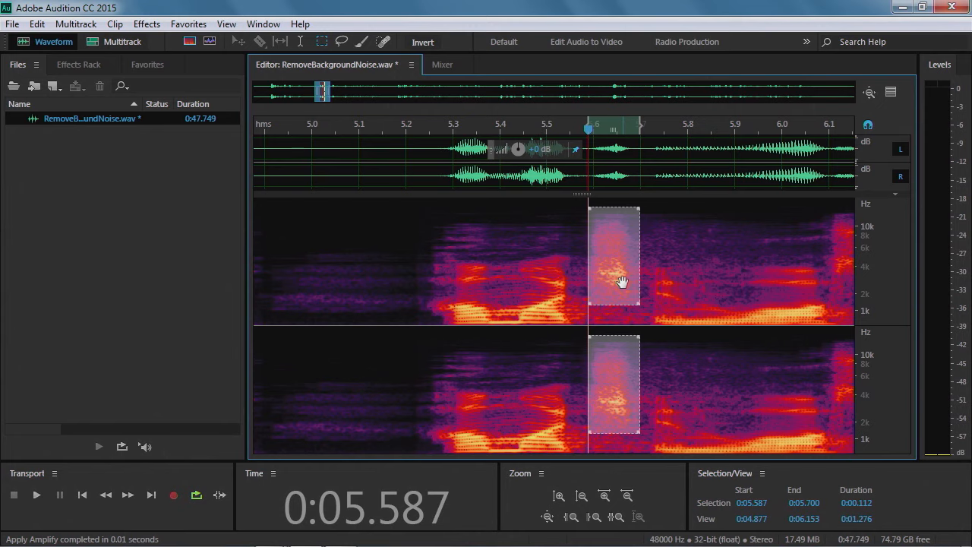
pyautogui.press('Delete')
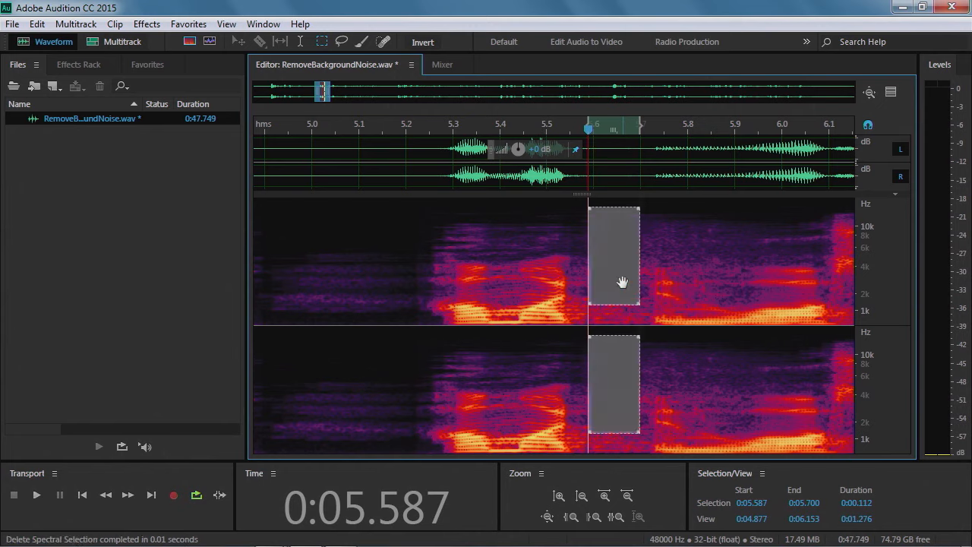
pyautogui.click(671, 254)
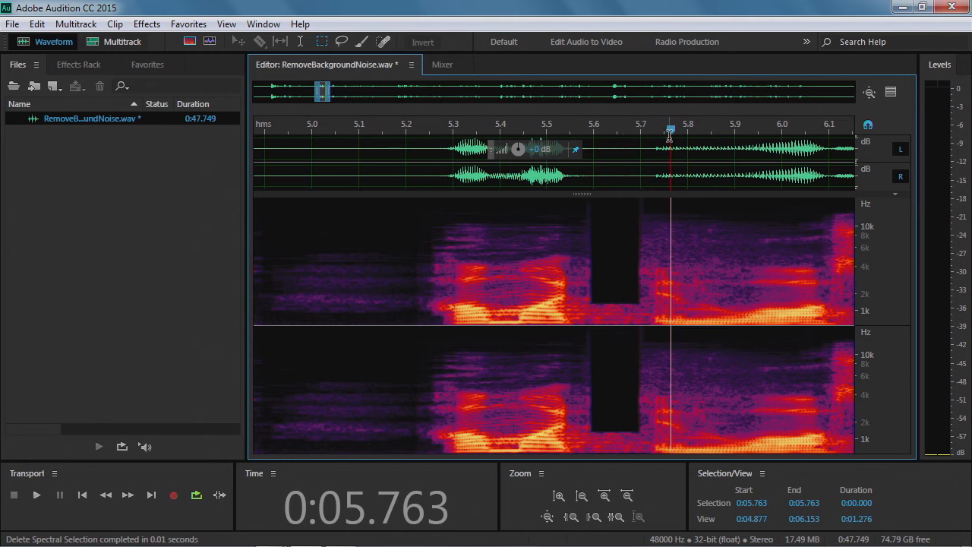
# Play back the passage around the removed click to check it
pyautogui.moveTo(673, 135); pyautogui.dragTo(543, 134)
pyautogui.press('space')
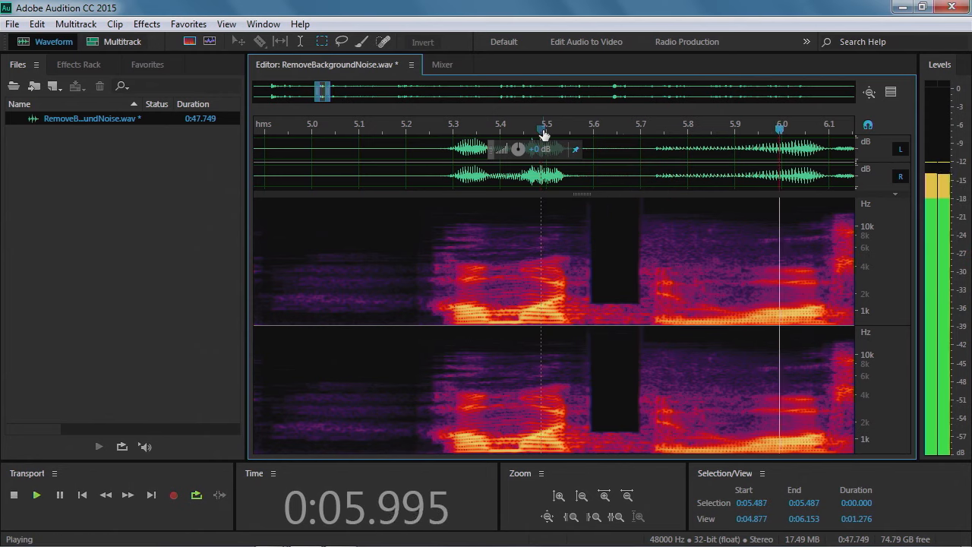
pyautogui.press('space')
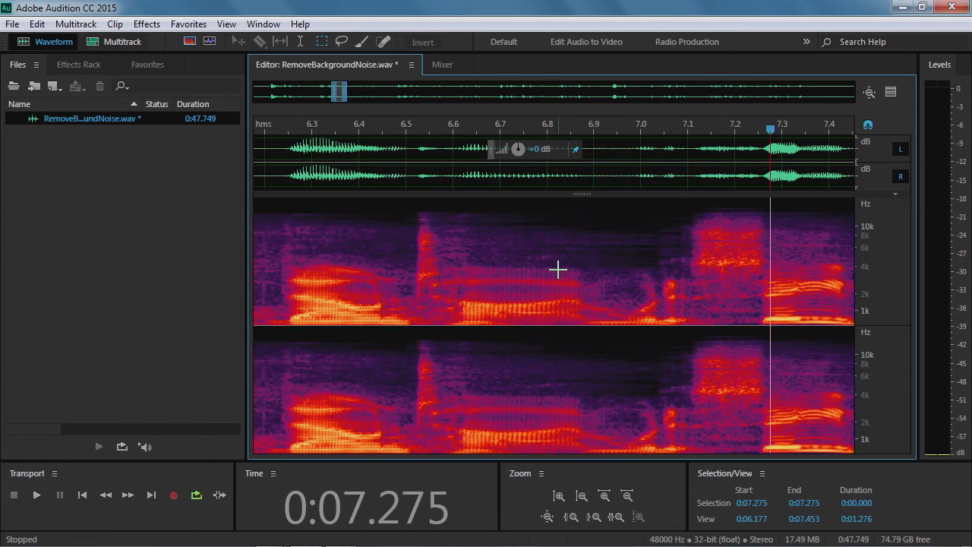
pyautogui.scroll(-1, 521, 379)
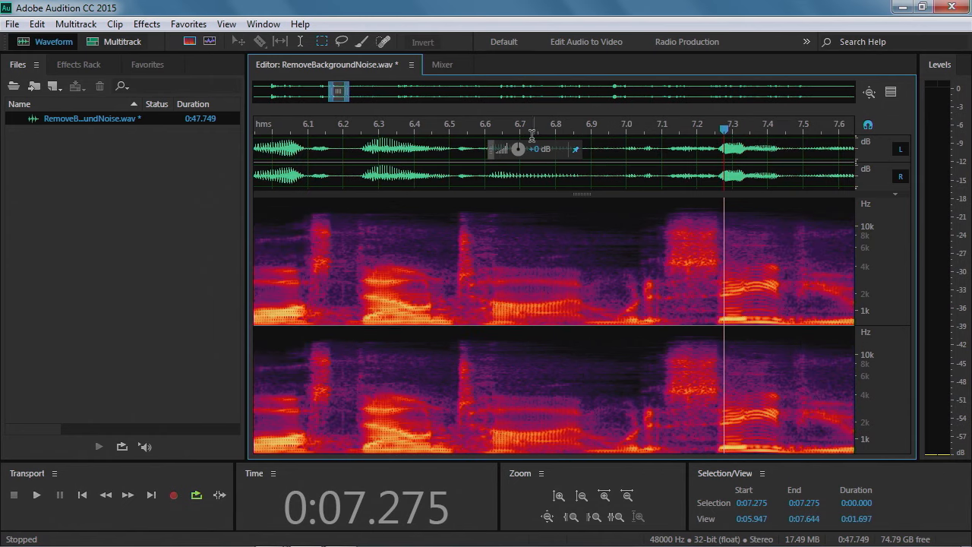
pyautogui.moveTo(339, 91); pyautogui.dragTo(326, 90)
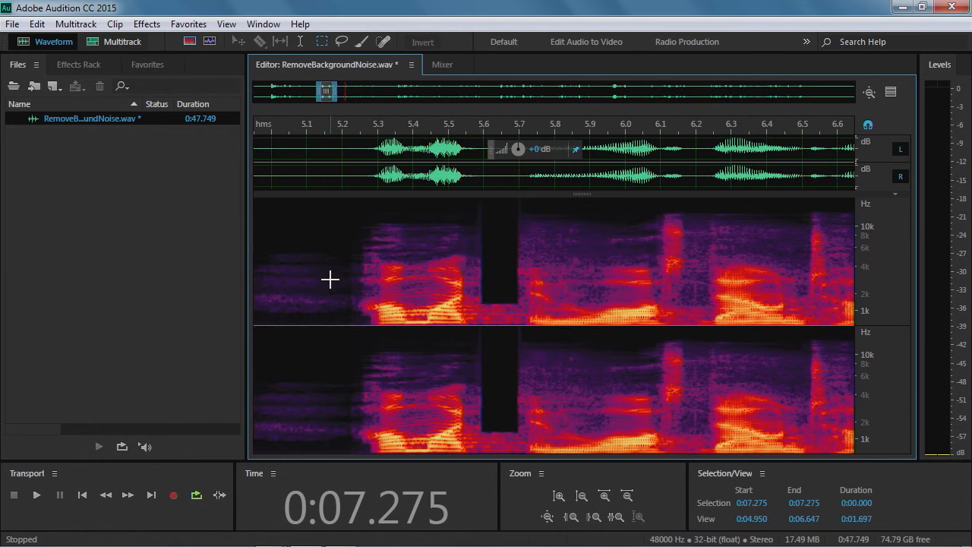
pyautogui.click(309, 132)
pyautogui.press('space')
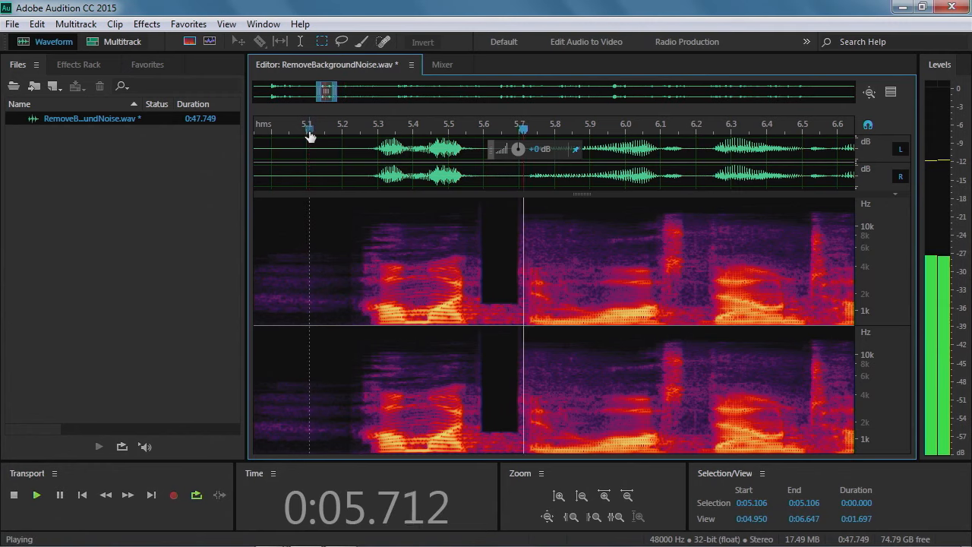
pyautogui.press('space')
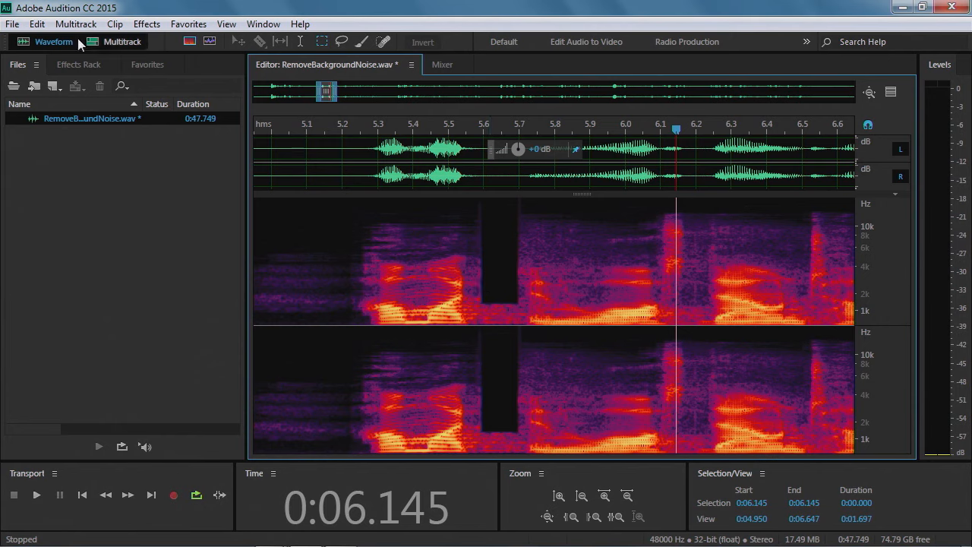
# Undo the silencing of the click's frequencies
pyautogui.click(38, 24)
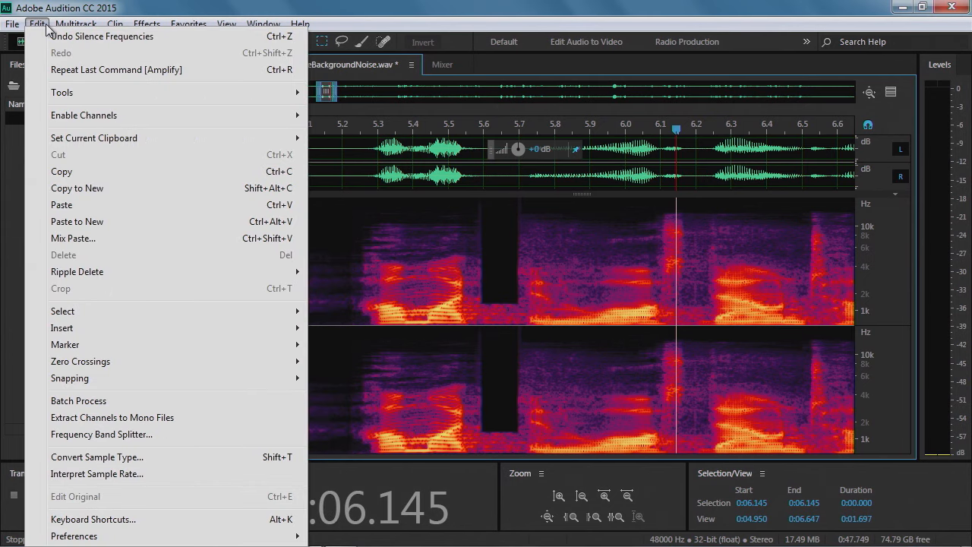
pyautogui.click(69, 36)
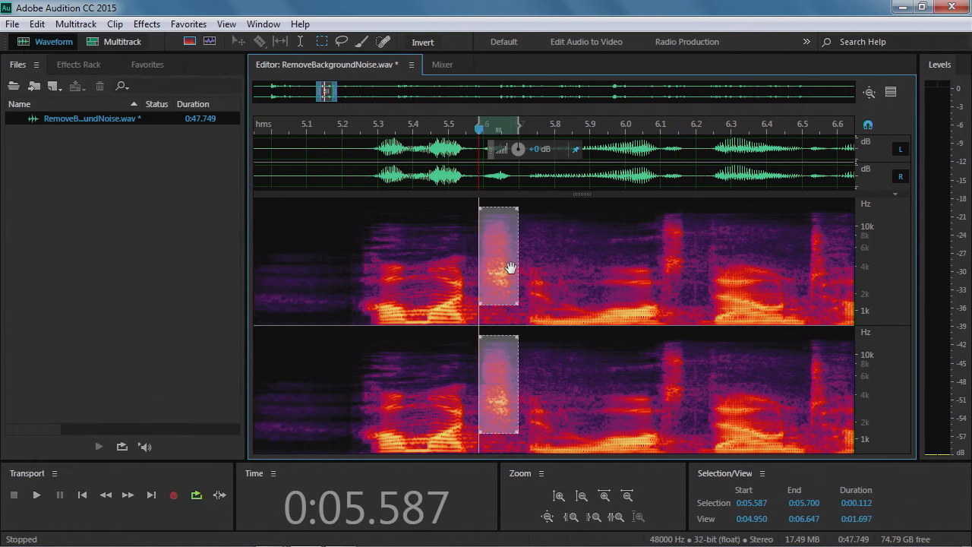
pyautogui.click(547, 269)
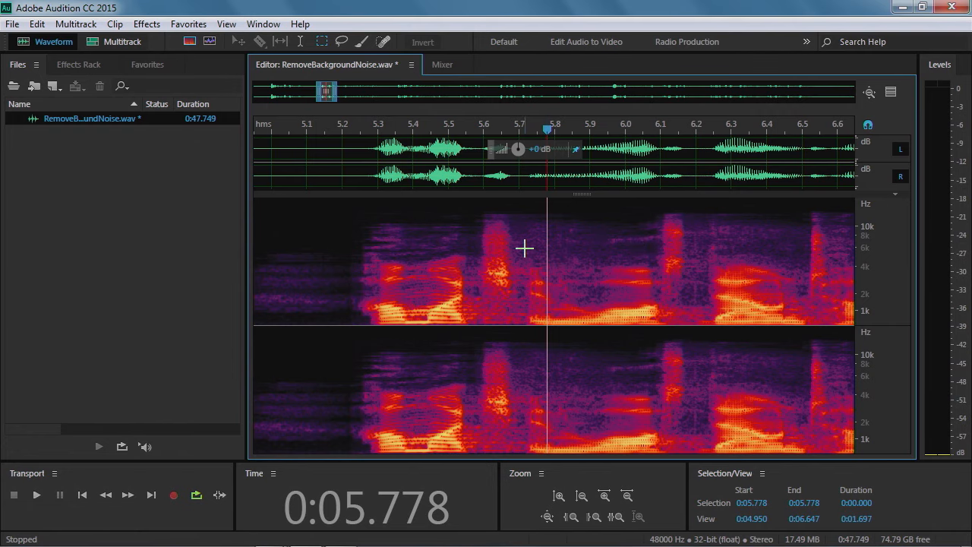
# Try marquee selections again around the click near 5.6 seconds
pyautogui.moveTo(476, 207); pyautogui.dragTo(516, 302)
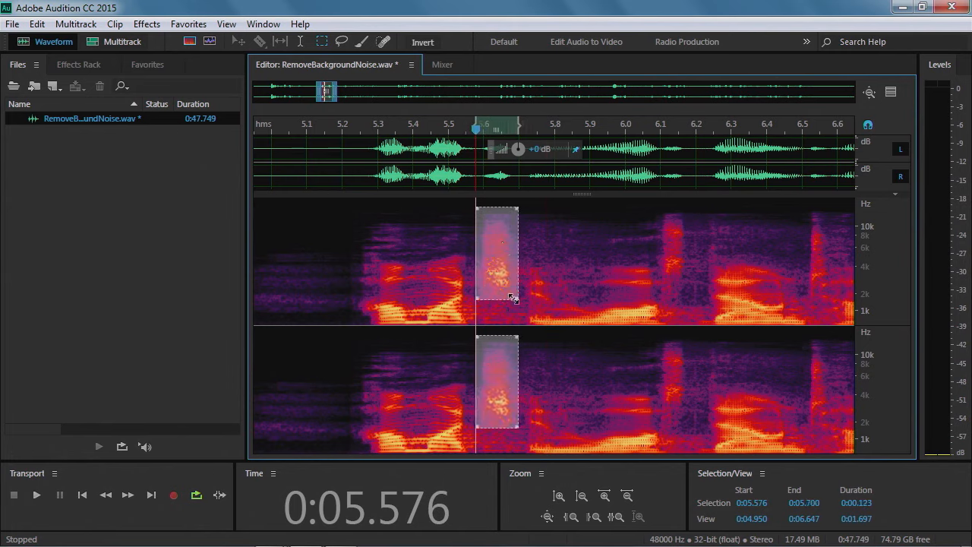
pyautogui.click(550, 239)
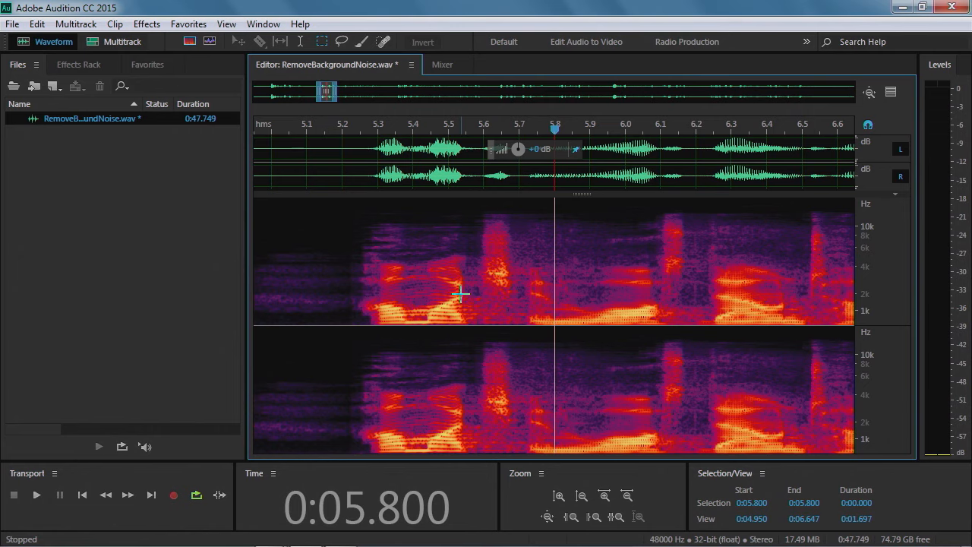
pyautogui.moveTo(483, 214); pyautogui.dragTo(513, 299)
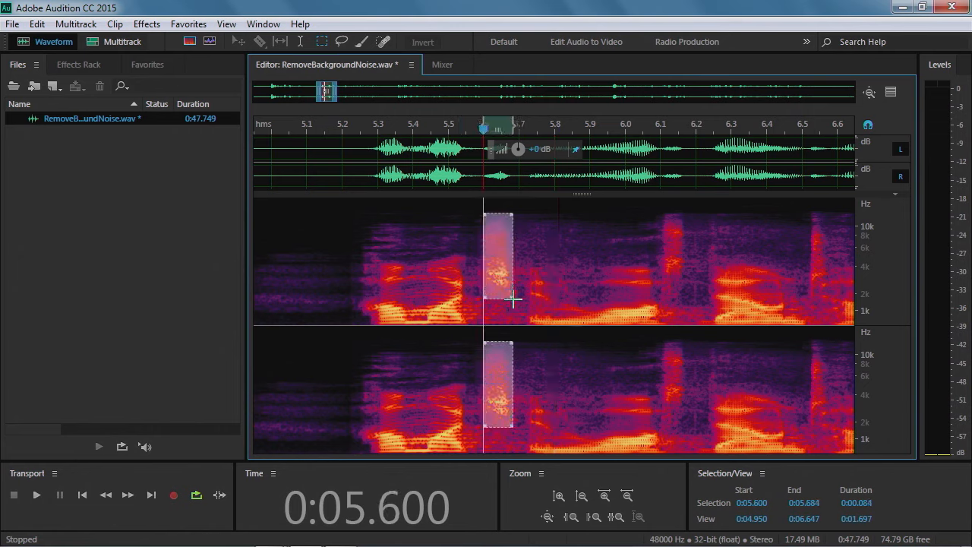
pyautogui.click(546, 267)
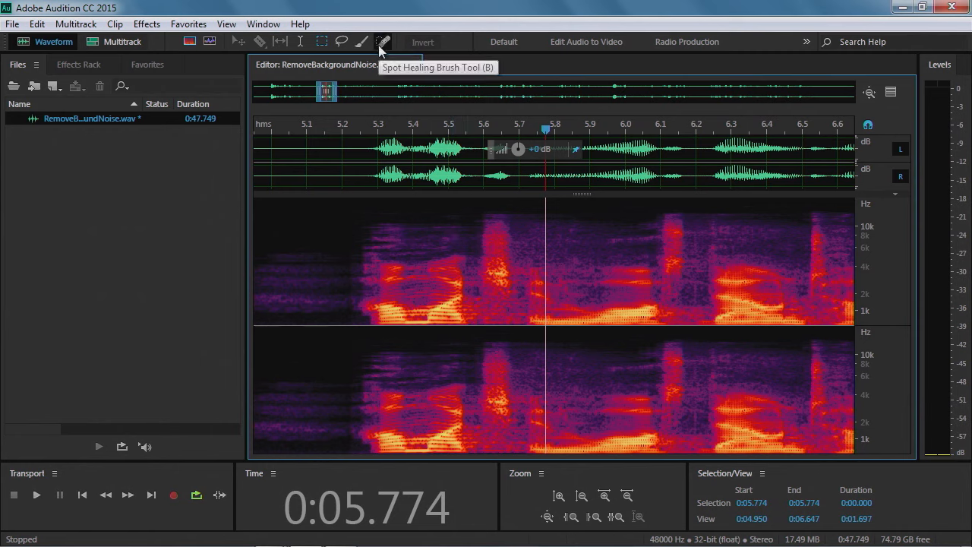
# Try the Lasso selection tool by outlining an area around the click
pyautogui.click(299, 43)
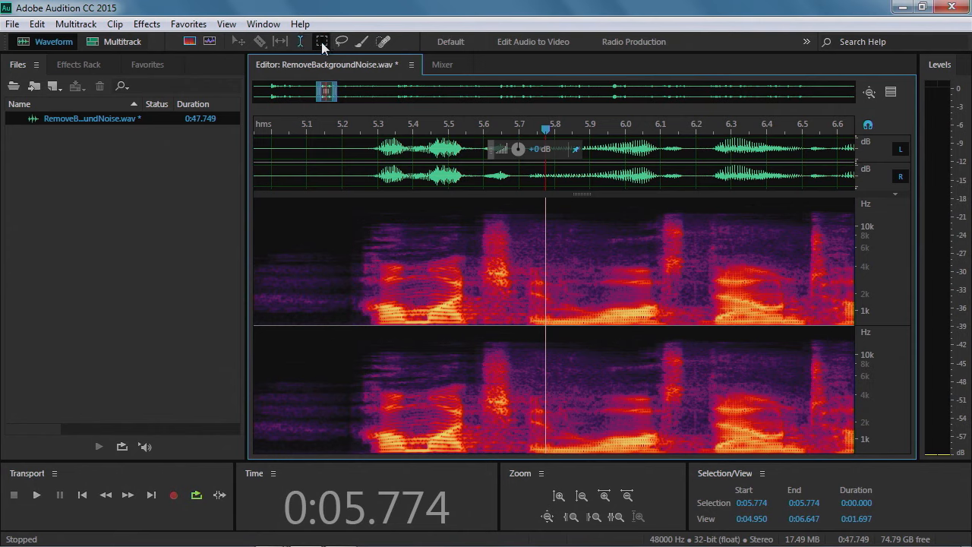
pyautogui.click(323, 43)
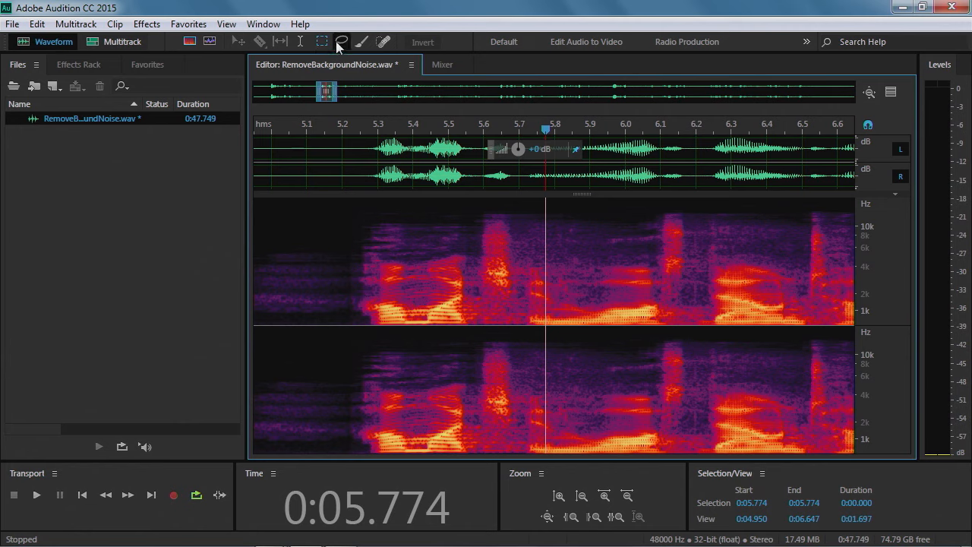
pyautogui.click(341, 43)
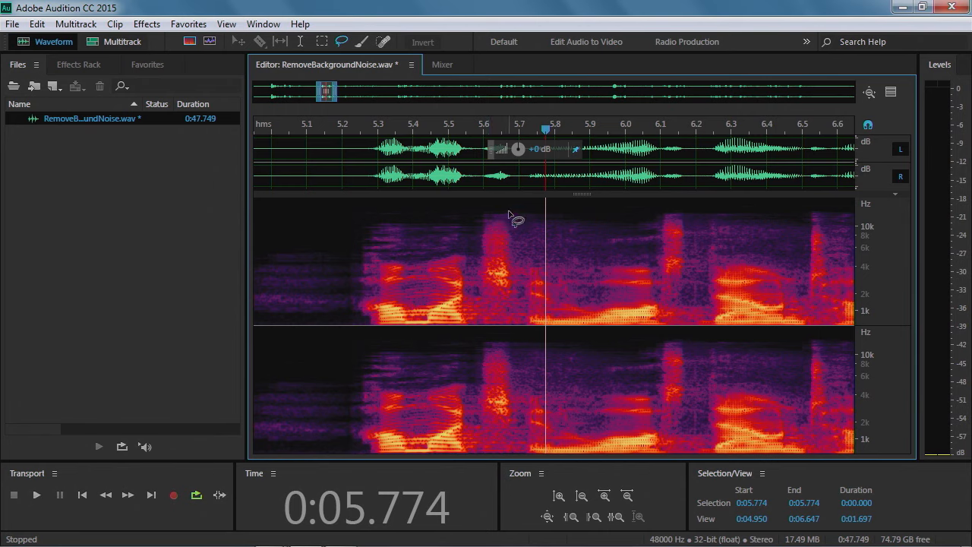
pyautogui.moveTo(509, 211)
pyautogui.mouseDown()
pyautogui.moveTo(463, 221)
pyautogui.moveTo(472, 282)
pyautogui.moveTo(512, 293)
pyautogui.moveTo(539, 244)
pyautogui.moveTo(624, 263)
pyautogui.moveTo(676, 292)
pyautogui.moveTo(705, 243)
pyautogui.moveTo(668, 215)
pyautogui.moveTo(501, 212)
pyautogui.mouseUp()
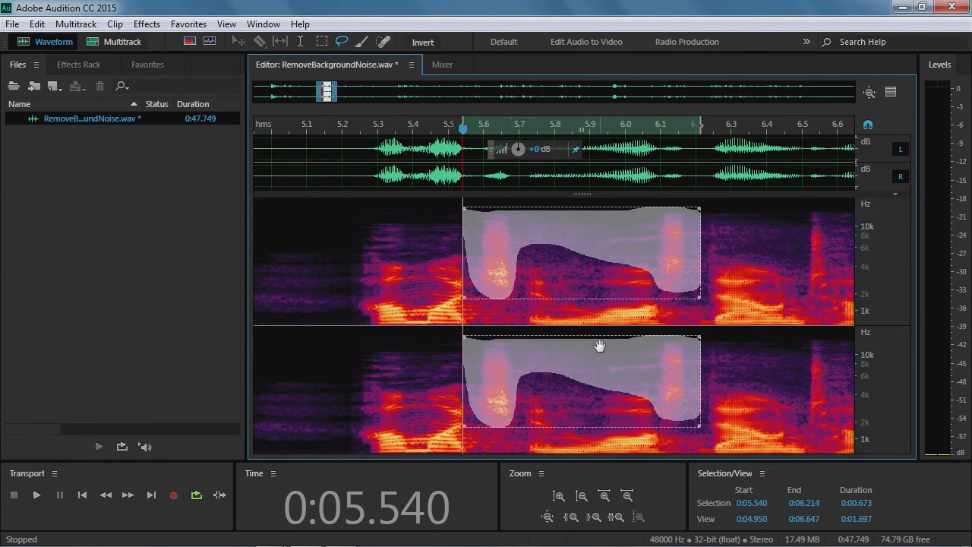
pyautogui.click(447, 249)
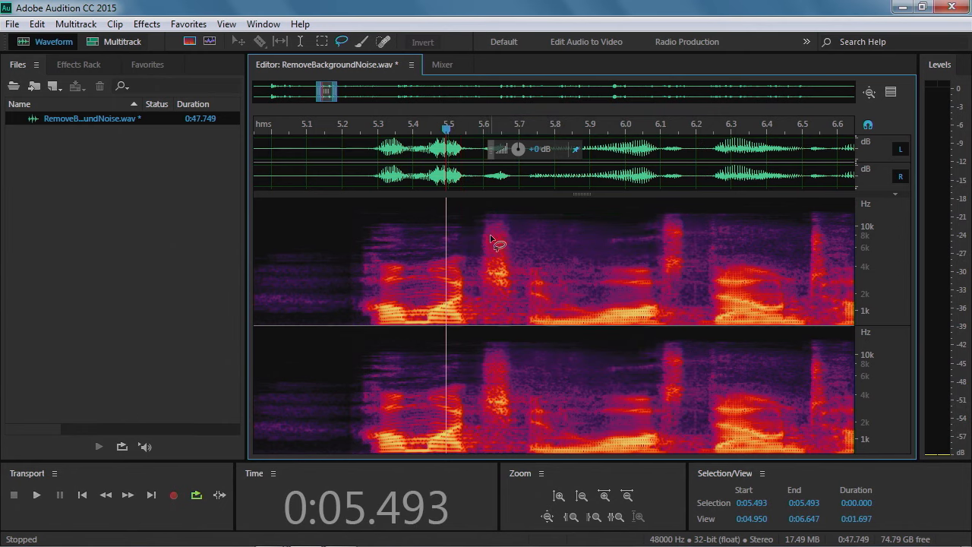
# Try painting a selection over the click with the Brush selection tool at 30 px
pyautogui.click(363, 46)
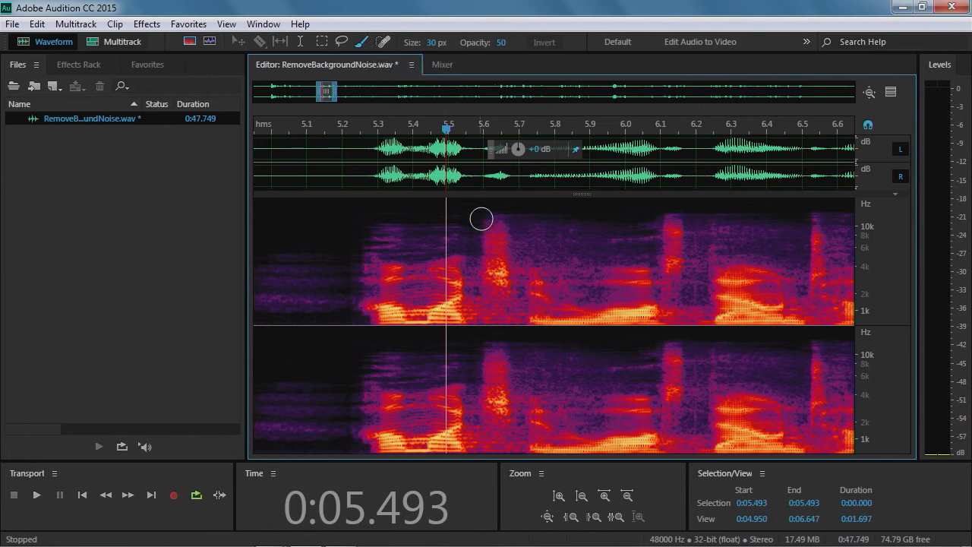
pyautogui.moveTo(504, 240)
pyautogui.mouseDown()
pyautogui.moveTo(500, 222)
pyautogui.moveTo(486, 232)
pyautogui.moveTo(484, 270)
pyautogui.moveTo(502, 283)
pyautogui.moveTo(502, 250)
pyautogui.moveTo(515, 243)
pyautogui.mouseUp()
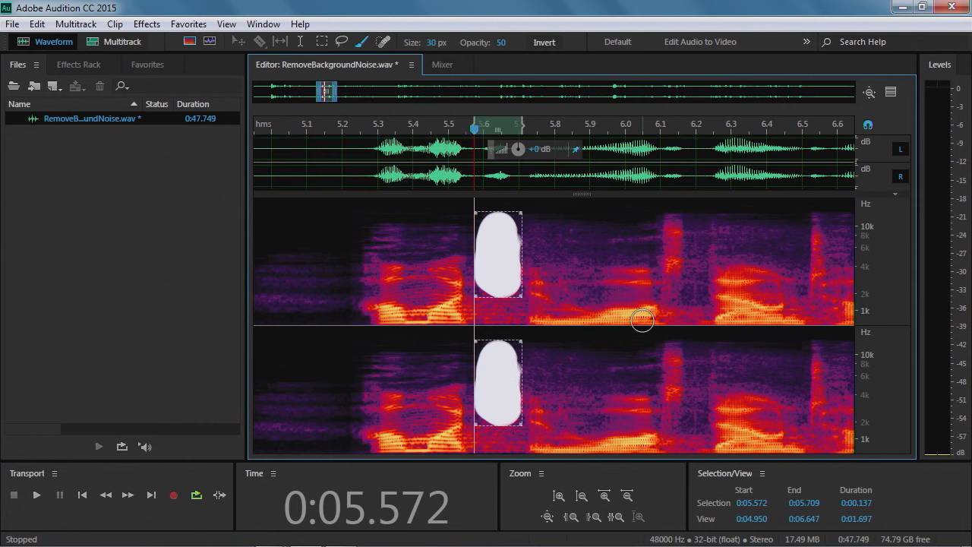
pyautogui.click(455, 247)
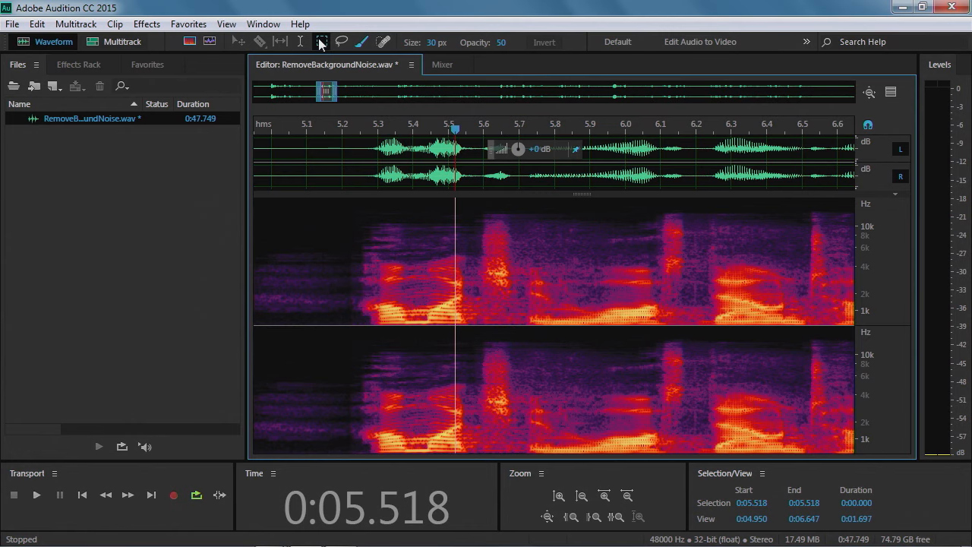
# Heal the click near 5.6 seconds by painting over it with the Spot Healing Brush at 30 px
pyautogui.click(339, 43)
pyautogui.click(361, 42)
pyautogui.click(384, 42)
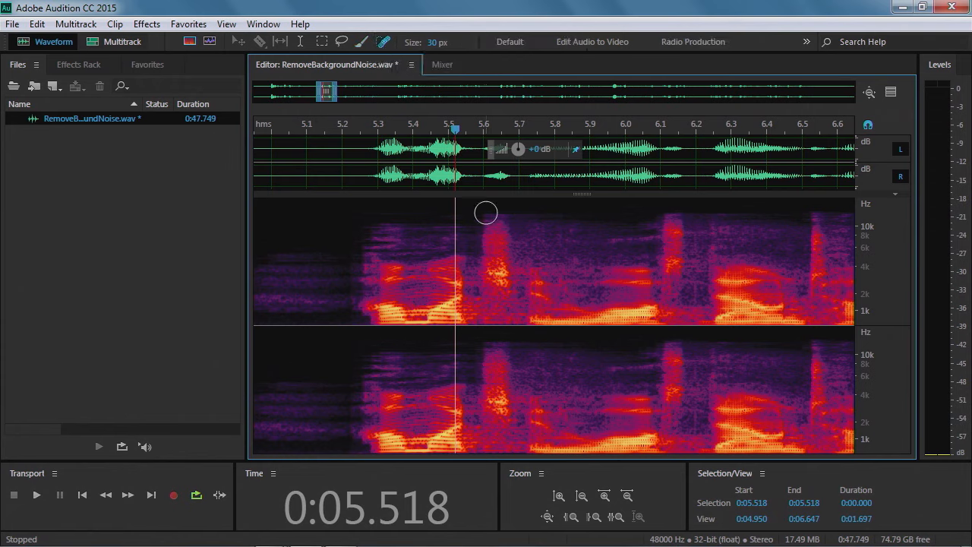
pyautogui.moveTo(501, 243)
pyautogui.mouseDown()
pyautogui.moveTo(493, 221)
pyautogui.moveTo(487, 272)
pyautogui.moveTo(493, 287)
pyautogui.moveTo(506, 287)
pyautogui.moveTo(509, 262)
pyautogui.moveTo(498, 275)
pyautogui.mouseUp()
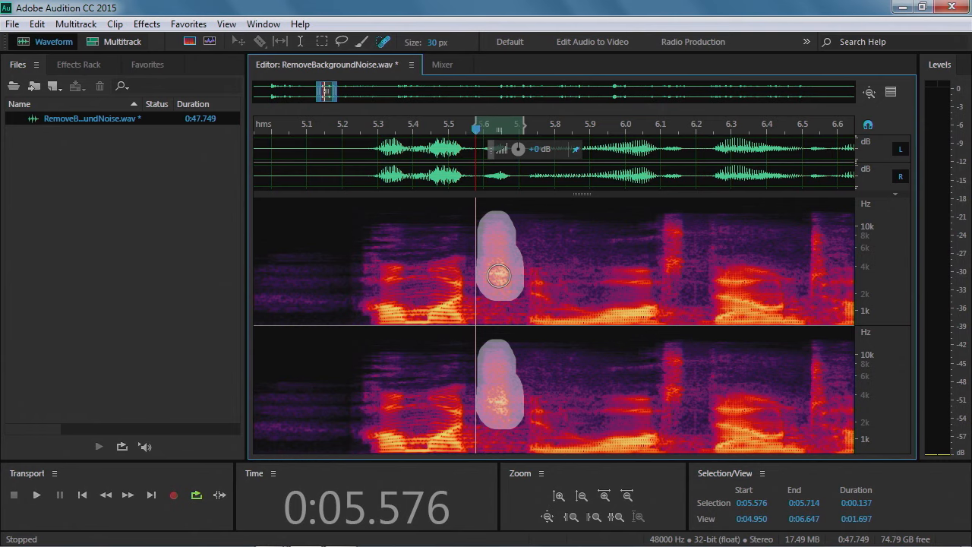
pyautogui.moveTo(498, 275)
pyautogui.mouseDown()
pyautogui.moveTo(513, 244)
pyautogui.moveTo(502, 220)
pyautogui.moveTo(500, 263)
pyautogui.mouseUp()
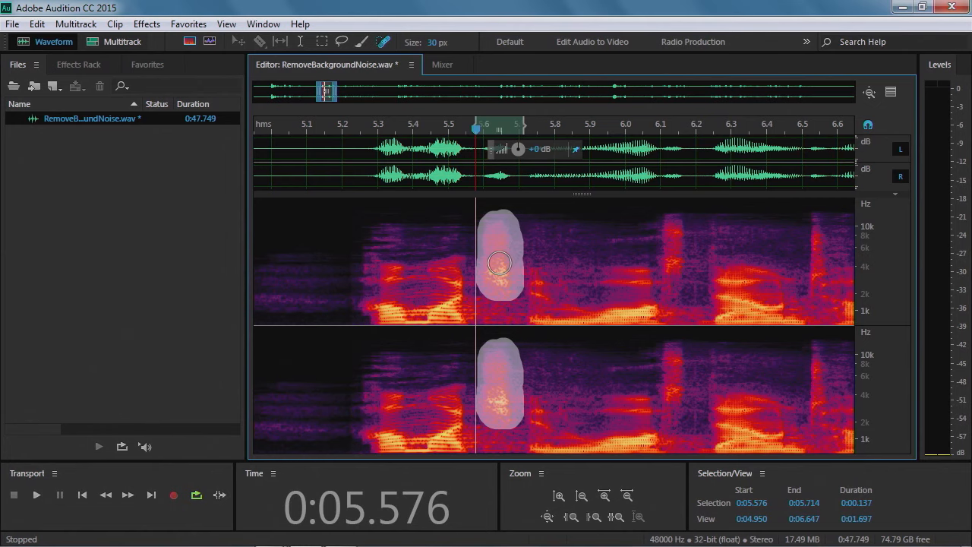
pyautogui.moveTo(500, 263); pyautogui.dragTo(501, 263)
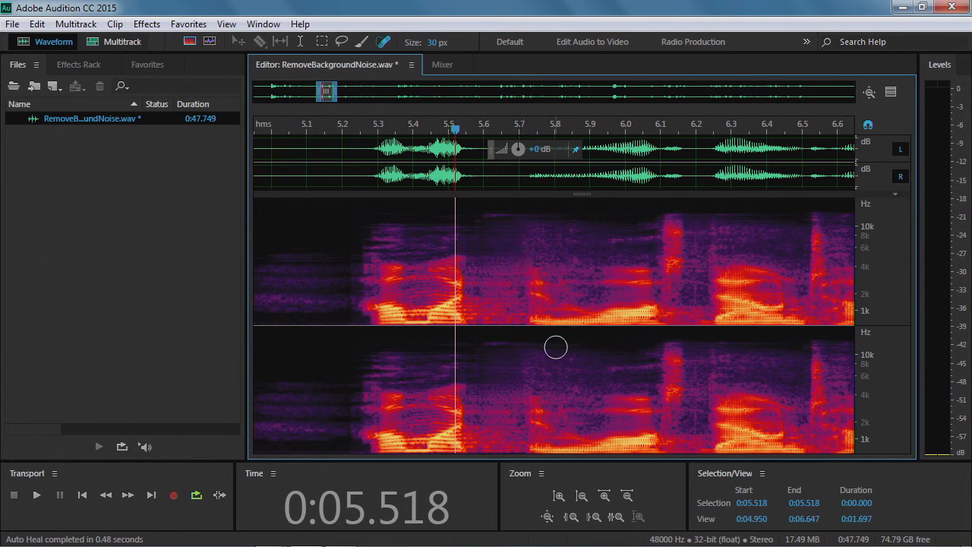
# Play back the healed passage starting from about 5.2 seconds to listen for the click
pyautogui.moveTo(454, 132); pyautogui.dragTo(342, 130)
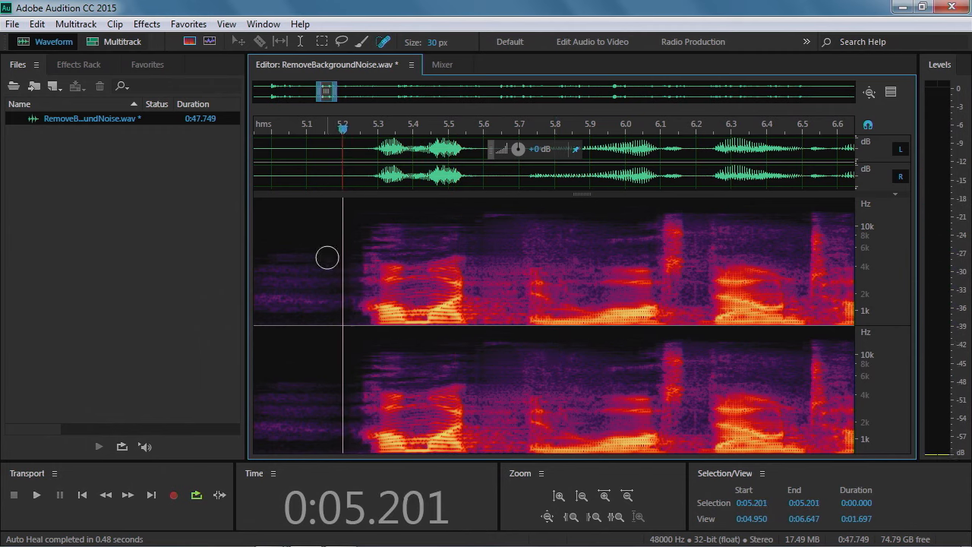
pyautogui.press('space')
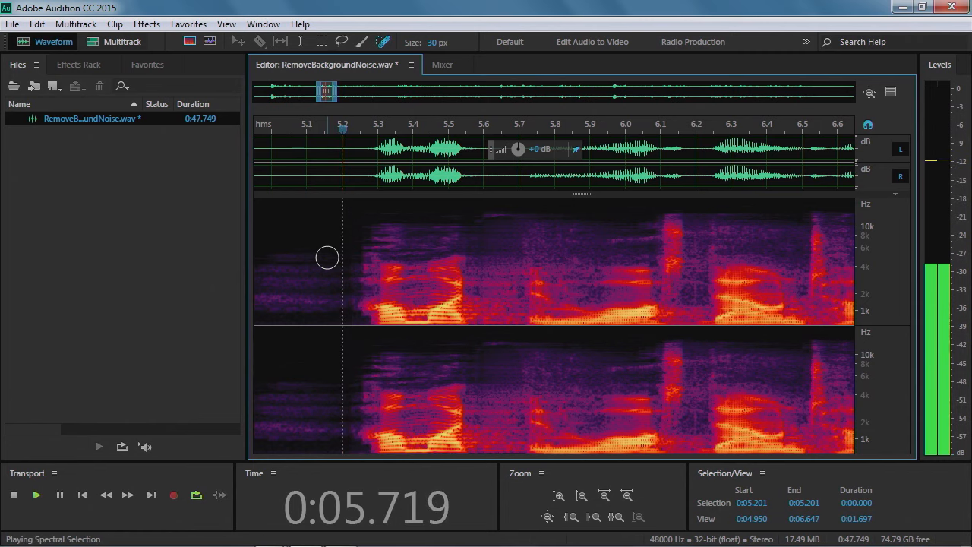
pyautogui.press('space')
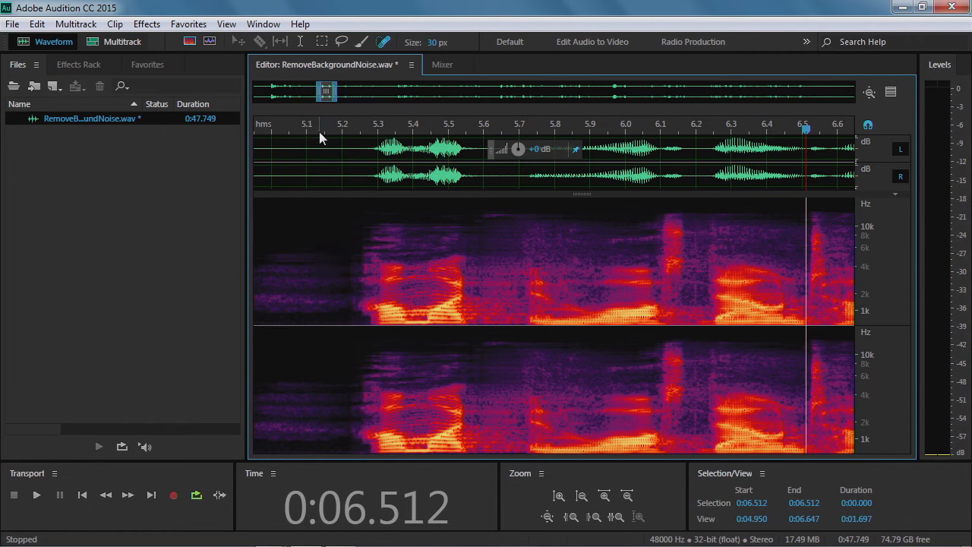
pyautogui.click(343, 161)
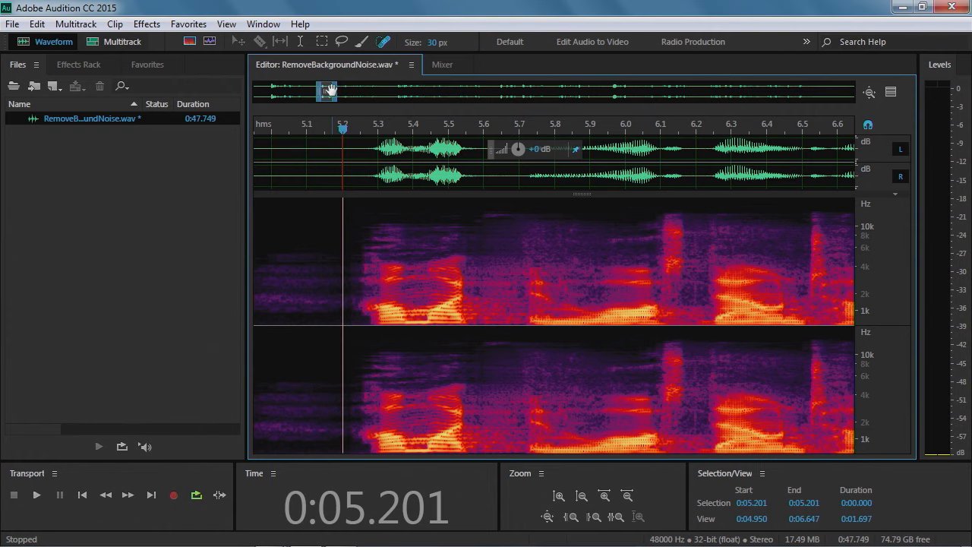
# Heal stray noises near 9.5 and 7.3 seconds by painting over them with the Spot Healing Brush
pyautogui.moveTo(334, 90); pyautogui.dragTo(385, 97)
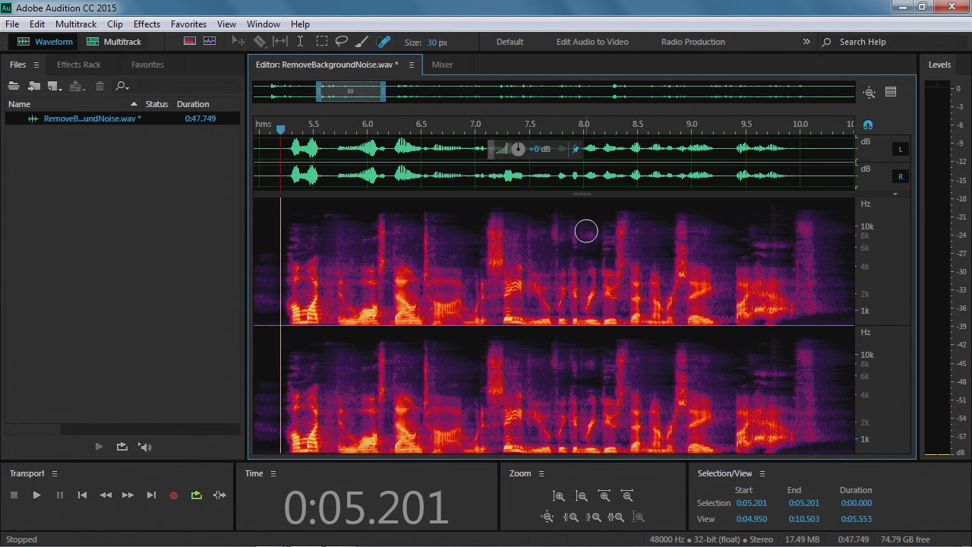
pyautogui.moveTo(583, 195); pyautogui.dragTo(589, 140)
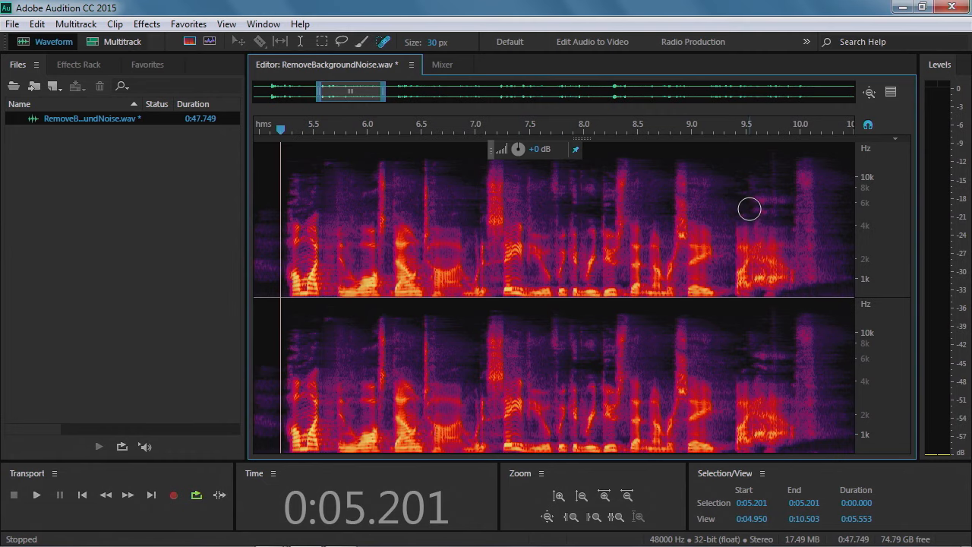
pyautogui.click(754, 208)
pyautogui.moveTo(753, 208); pyautogui.dragTo(787, 205)
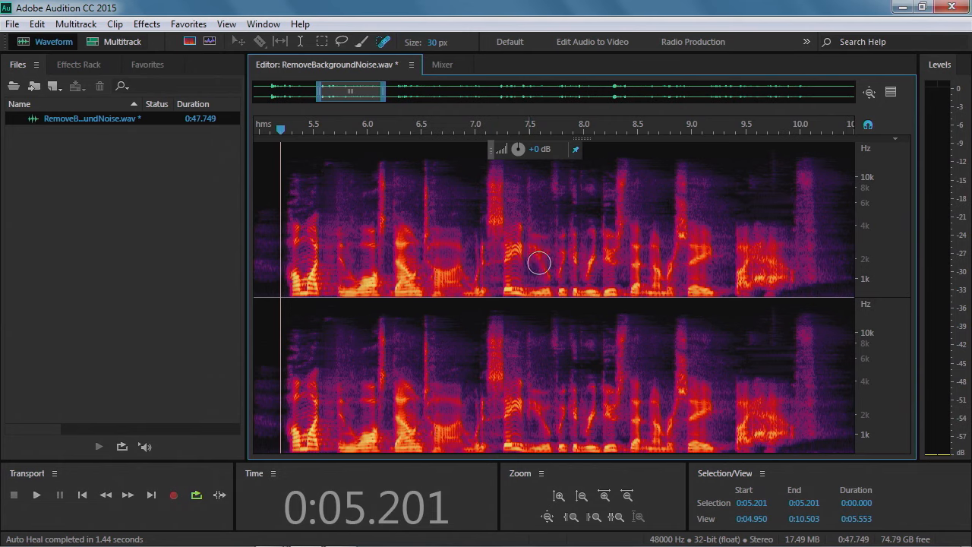
pyautogui.moveTo(514, 231); pyautogui.dragTo(512, 253)
pyautogui.moveTo(512, 265); pyautogui.dragTo(513, 268)
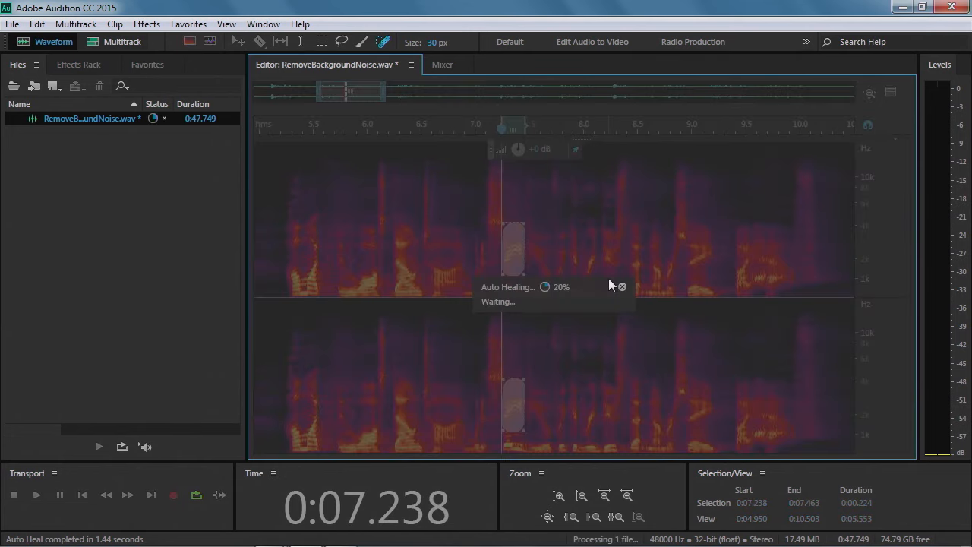
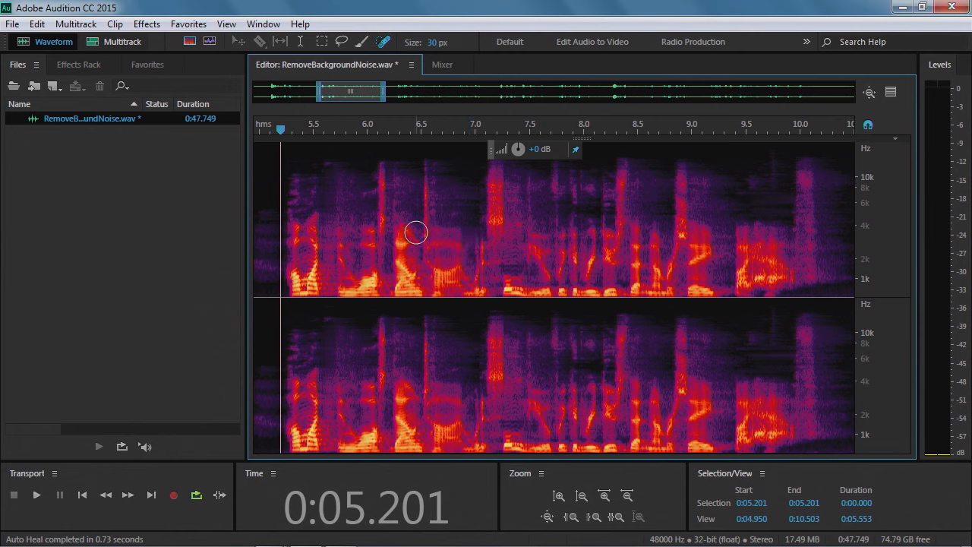
# Try to heal a large region from about 5.6 to 7.6 seconds with the Spot Healing Brush, then cancel the auto heal
pyautogui.moveTo(328, 184)
pyautogui.mouseDown()
pyautogui.moveTo(338, 212)
pyautogui.moveTo(528, 254)
pyautogui.moveTo(353, 176)
pyautogui.moveTo(392, 211)
pyautogui.moveTo(448, 228)
pyautogui.moveTo(482, 221)
pyautogui.moveTo(528, 249)
pyautogui.mouseUp()
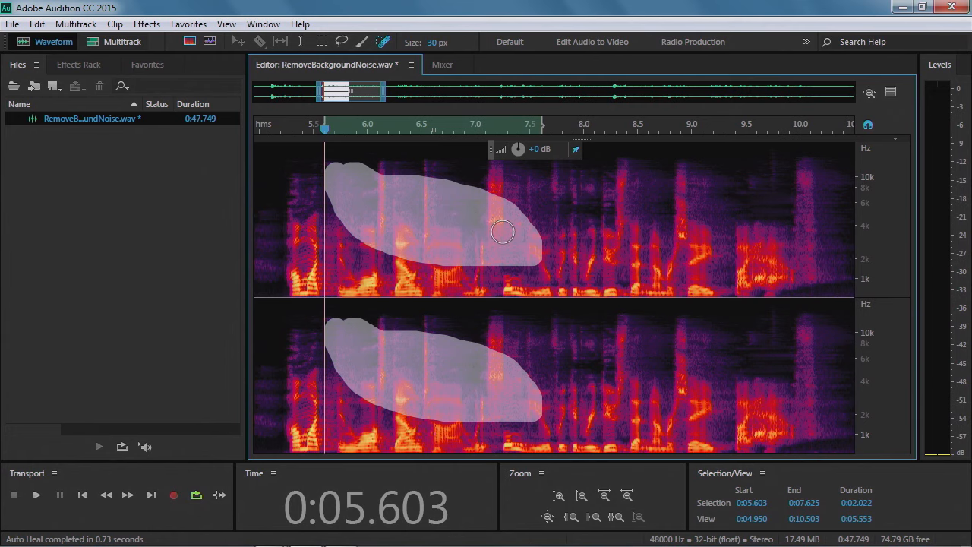
pyautogui.moveTo(406, 191)
pyautogui.mouseDown()
pyautogui.moveTo(383, 179)
pyautogui.moveTo(501, 190)
pyautogui.moveTo(514, 231)
pyautogui.mouseUp()
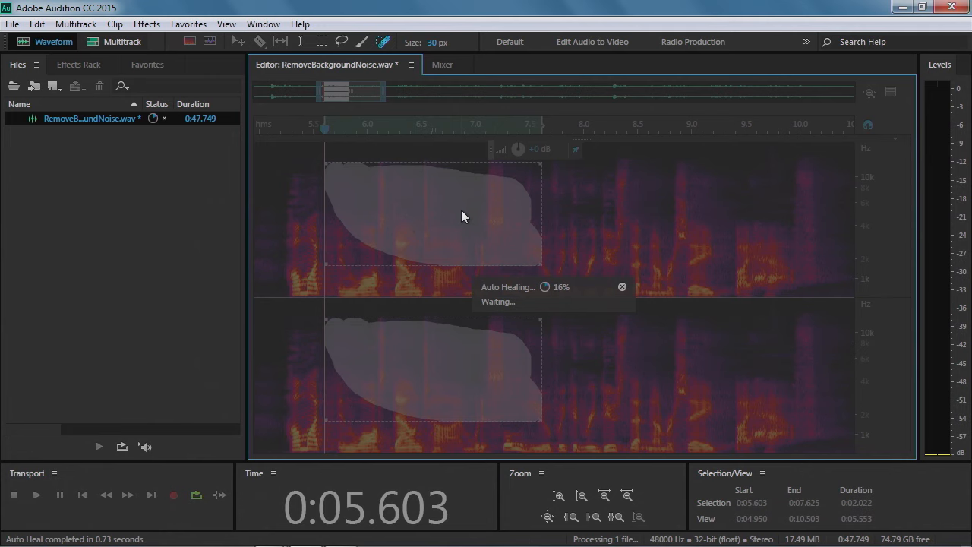
pyautogui.click(624, 287)
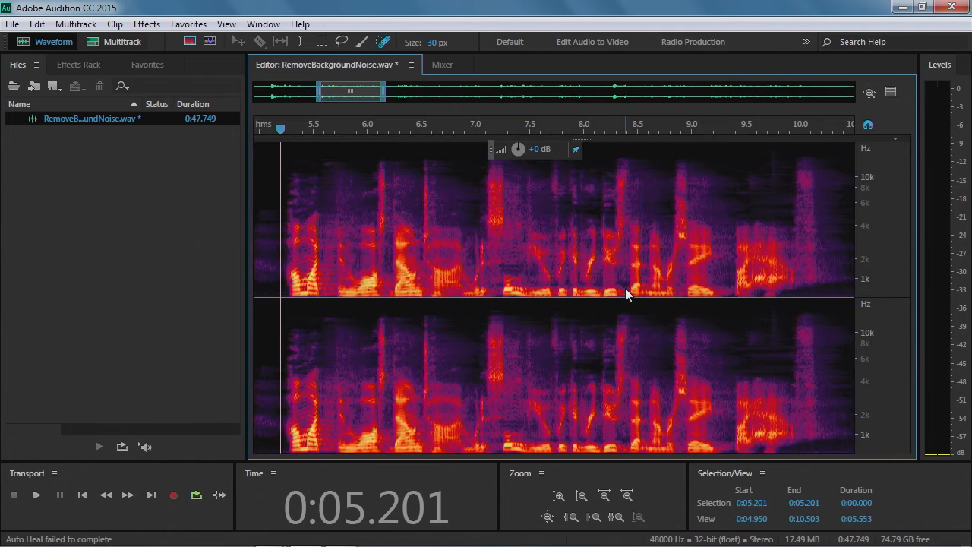
# Undo the last healing edit and switch to the Time Selection tool
pyautogui.click(36, 24)
pyautogui.click(97, 37)
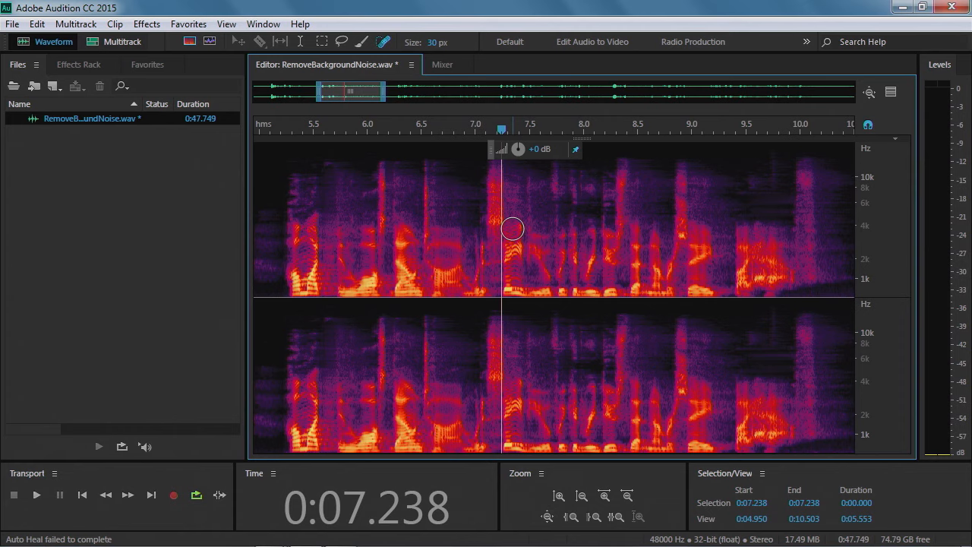
pyautogui.click(302, 40)
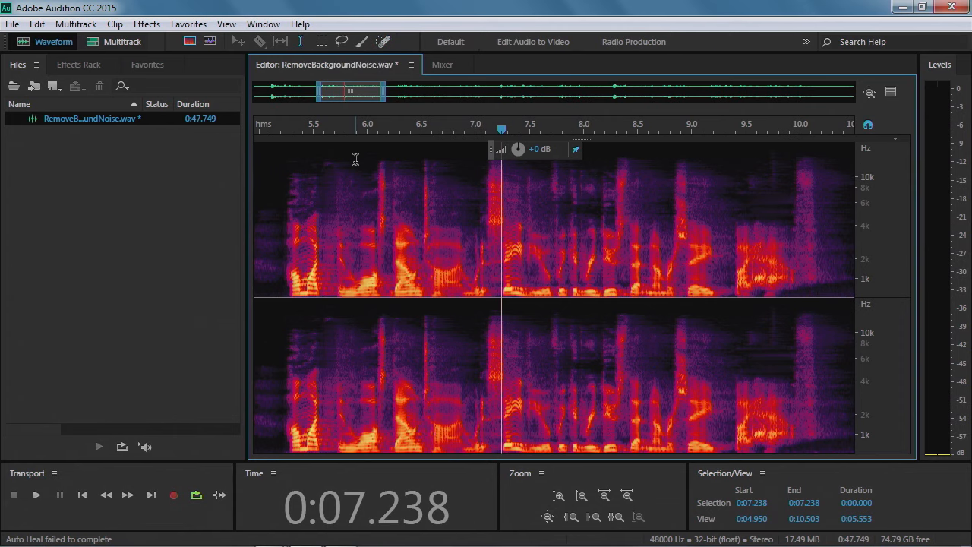
# Switch the editor from the spectral frequency display to the waveform-only view
pyautogui.moveTo(367, 218); pyautogui.dragTo(592, 228)
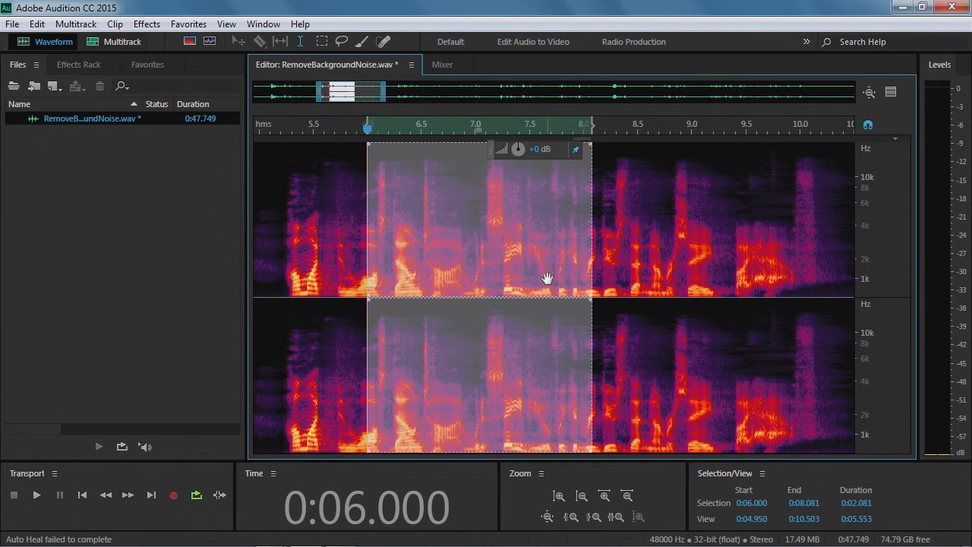
pyautogui.click(361, 236)
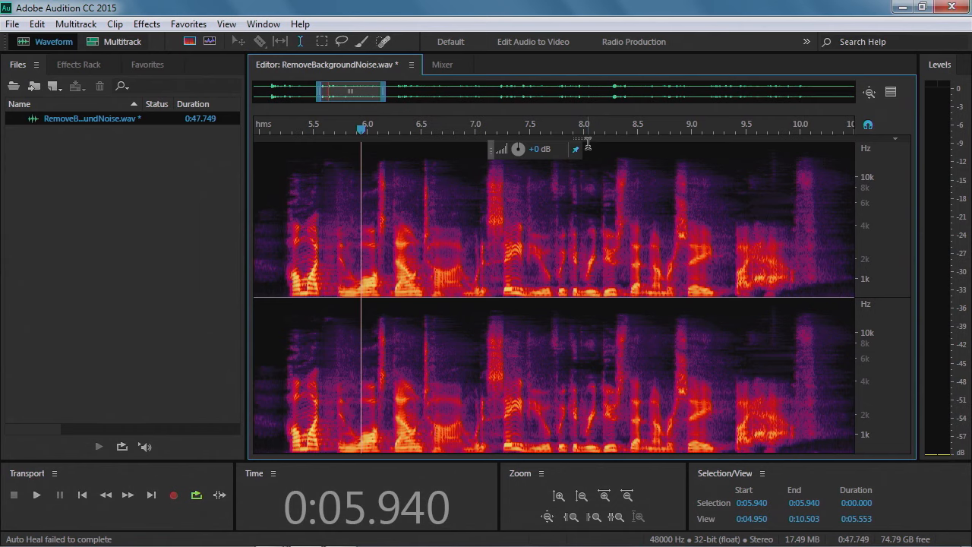
pyautogui.moveTo(590, 231); pyautogui.dragTo(590, 289)
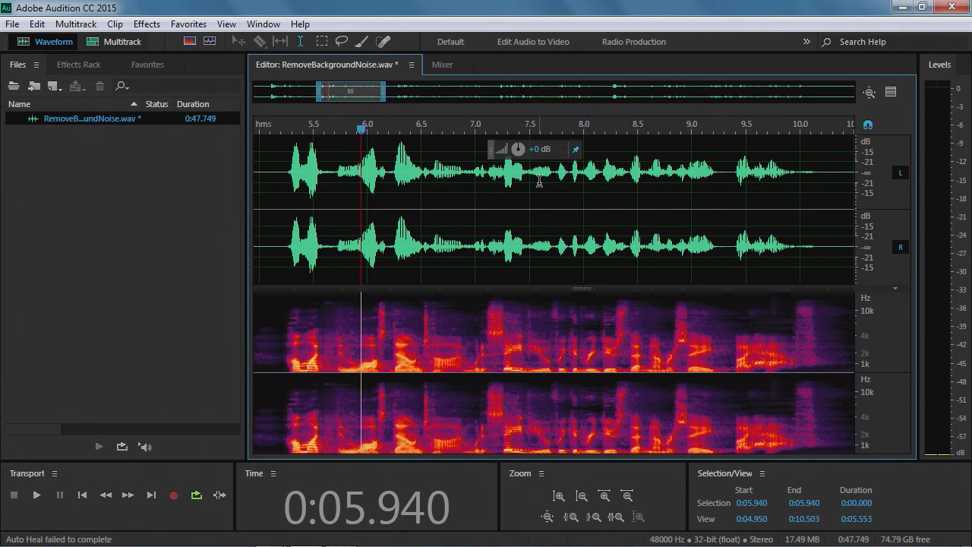
pyautogui.moveTo(334, 169); pyautogui.dragTo(283, 174)
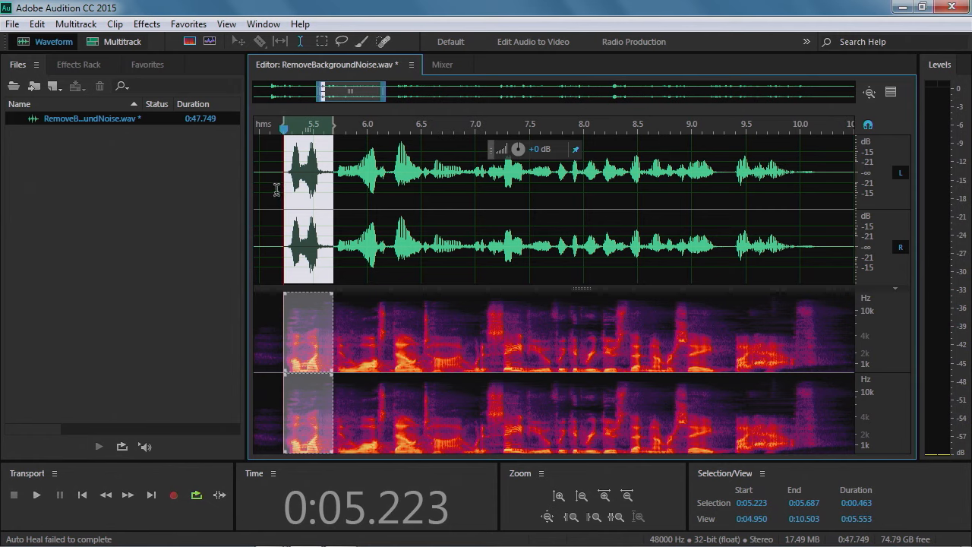
pyautogui.click(276, 186)
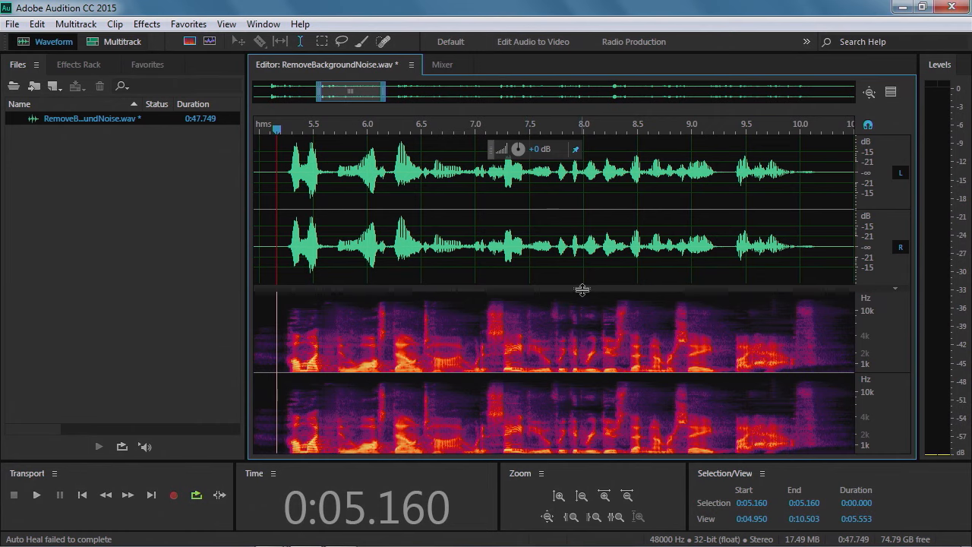
pyautogui.moveTo(582, 289); pyautogui.dragTo(577, 454)
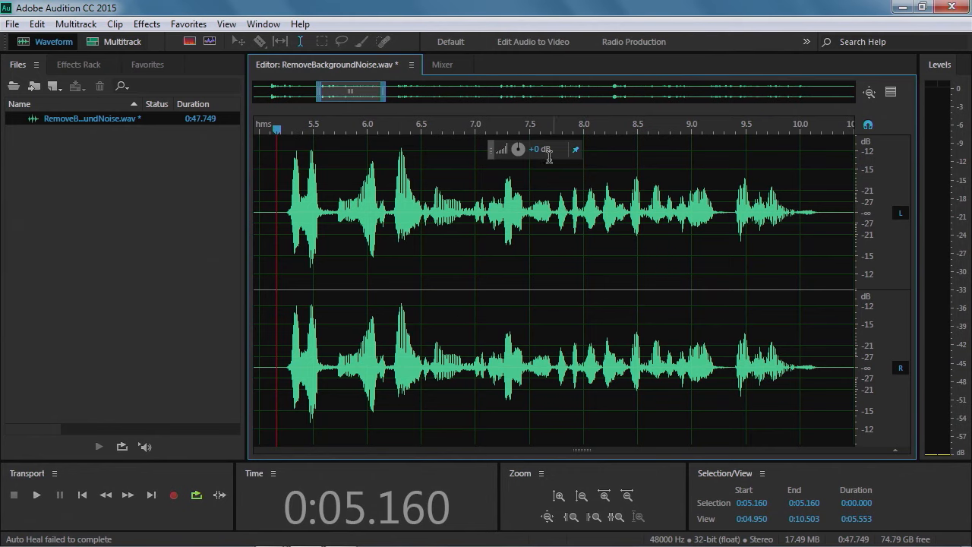
# Zoom the amplitude scale and examine the waveform around 6.5 to 7.2 seconds
pyautogui.scroll(-2, 879, 206)
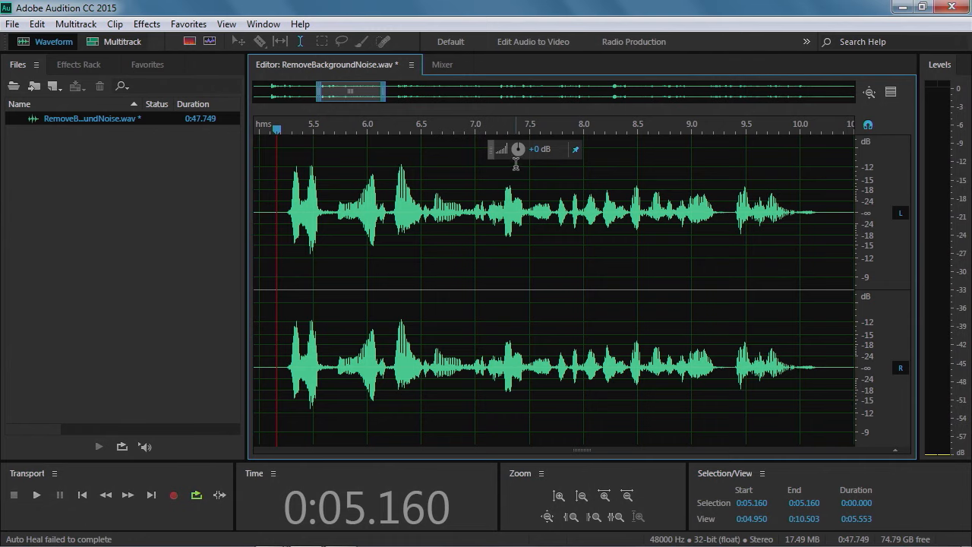
pyautogui.moveTo(522, 152)
pyautogui.mouseDown()
pyautogui.moveTo(546, 147)
pyautogui.moveTo(518, 147)
pyautogui.mouseUp()
pyautogui.moveTo(427, 203); pyautogui.dragTo(495, 220)
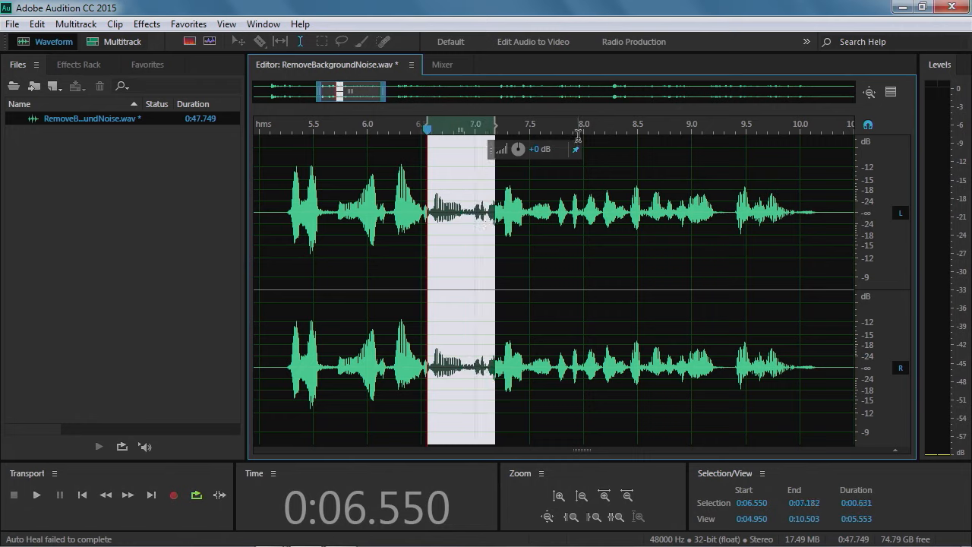
pyautogui.click(510, 254)
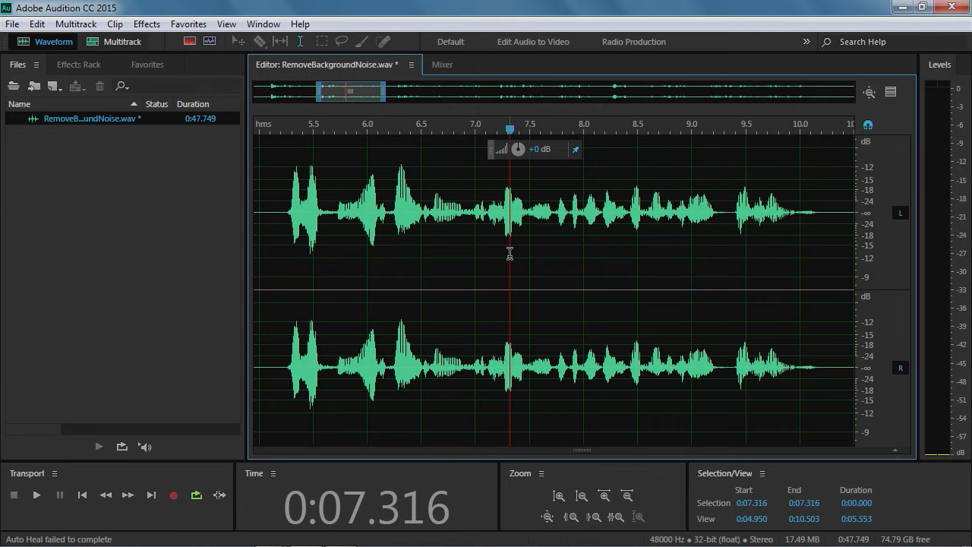
# Open the Effects Rack panel for the file
pyautogui.click(150, 26)
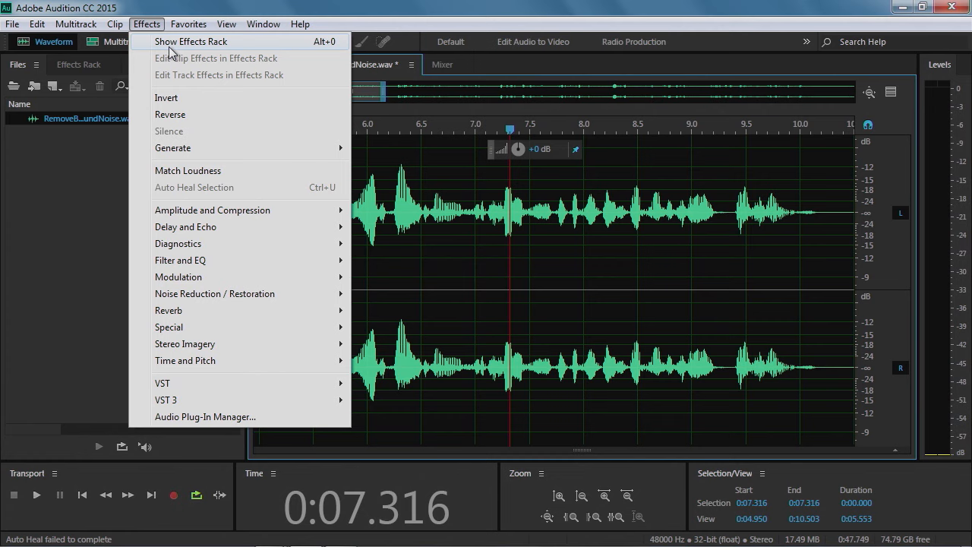
pyautogui.click(171, 42)
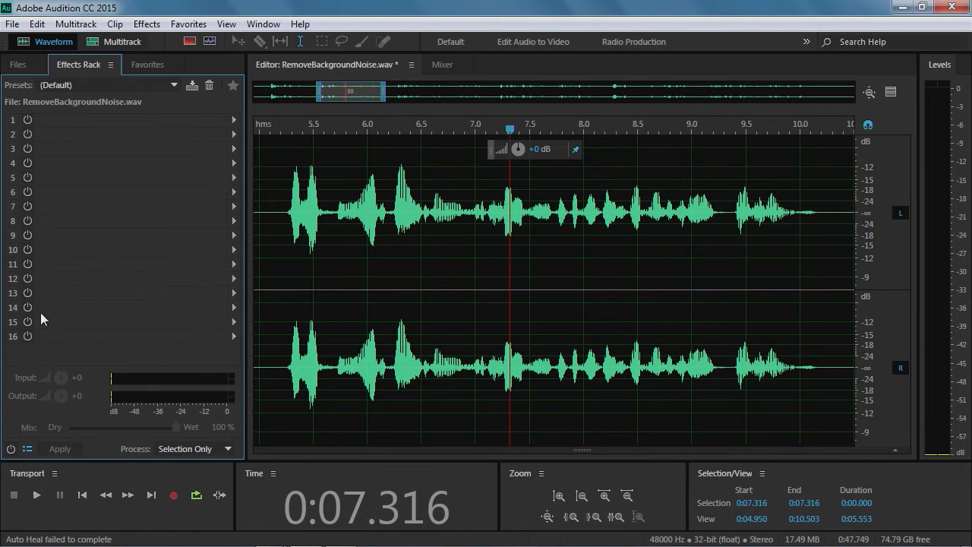
pyautogui.click(28, 120)
pyautogui.click(29, 123)
pyautogui.click(156, 28)
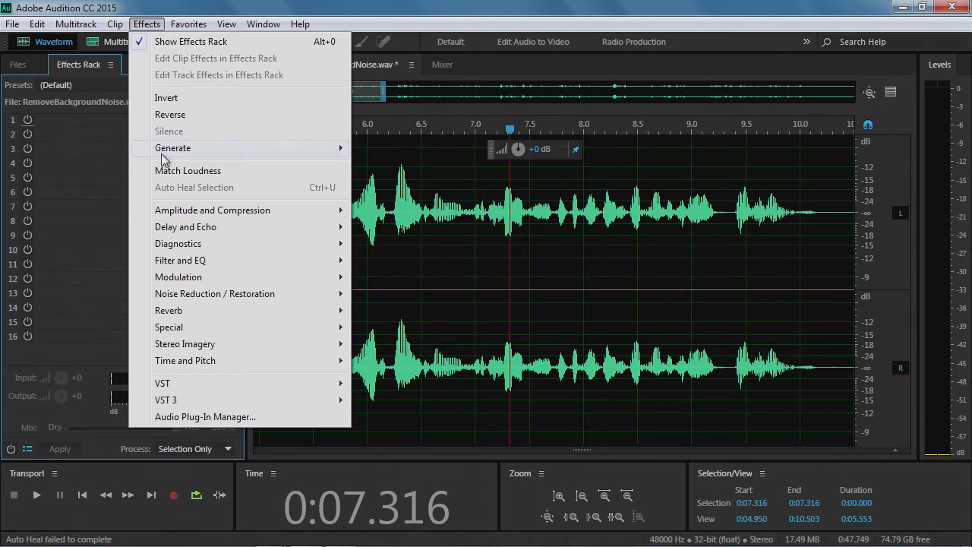
pyautogui.moveTo(181, 247)
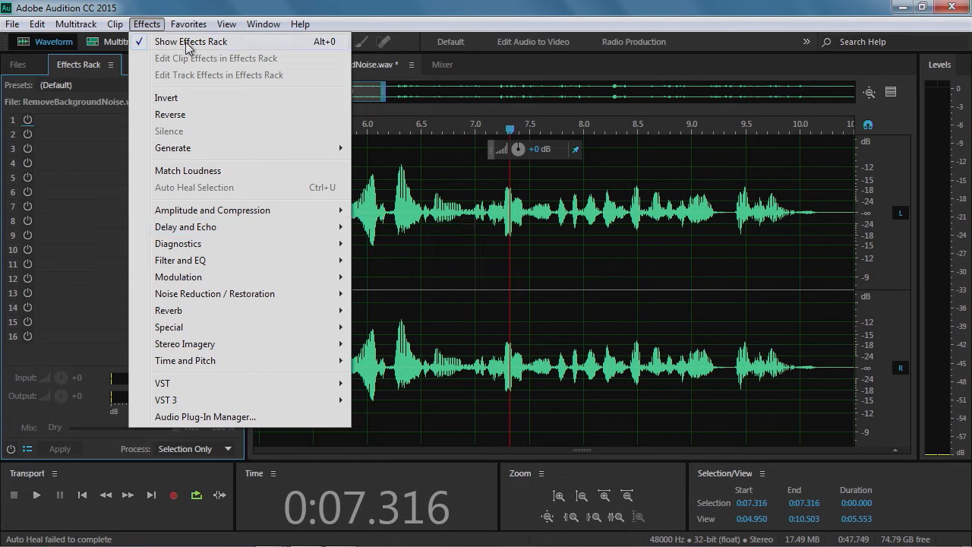
pyautogui.click(148, 26)
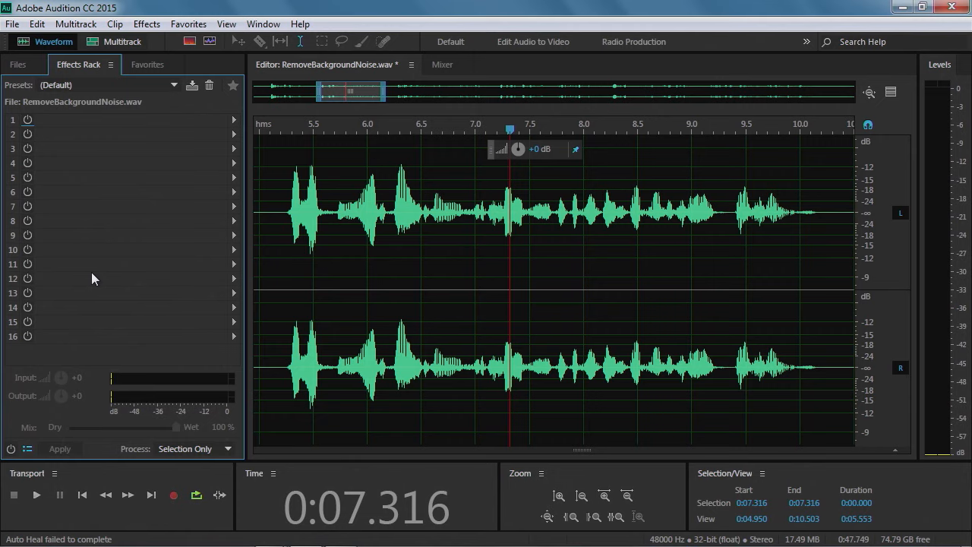
pyautogui.click(115, 24)
pyautogui.click(116, 22)
pyautogui.click(149, 28)
pyautogui.moveTo(147, 24)
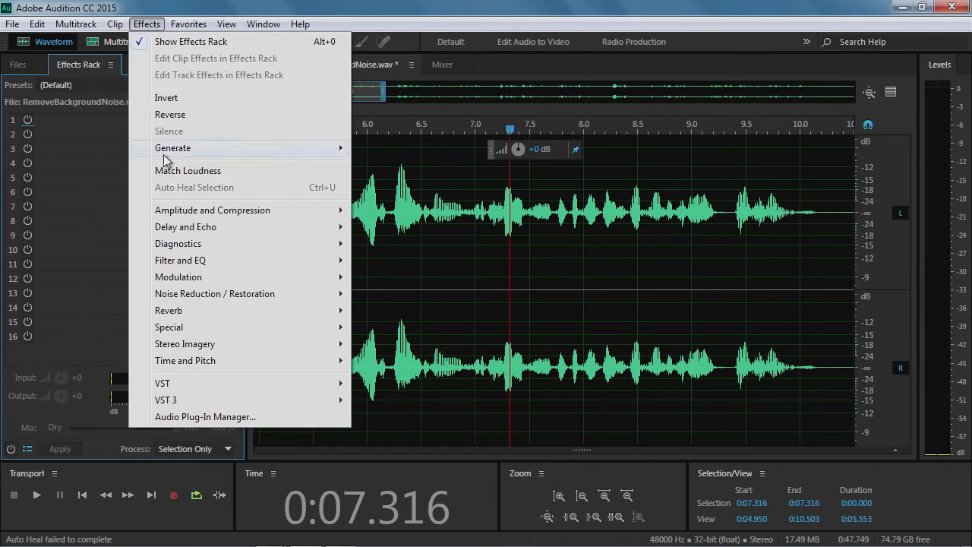
pyautogui.moveTo(188, 294)
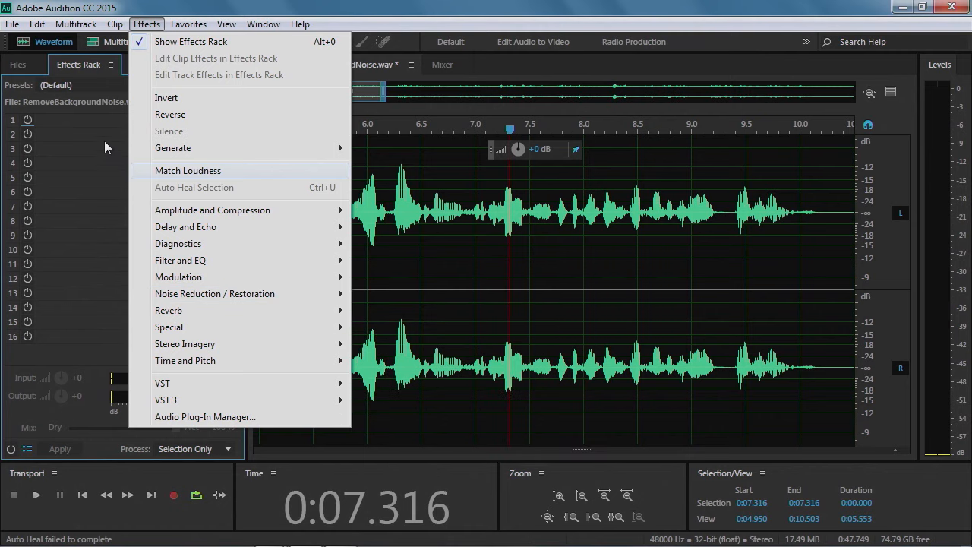
pyautogui.click(76, 155)
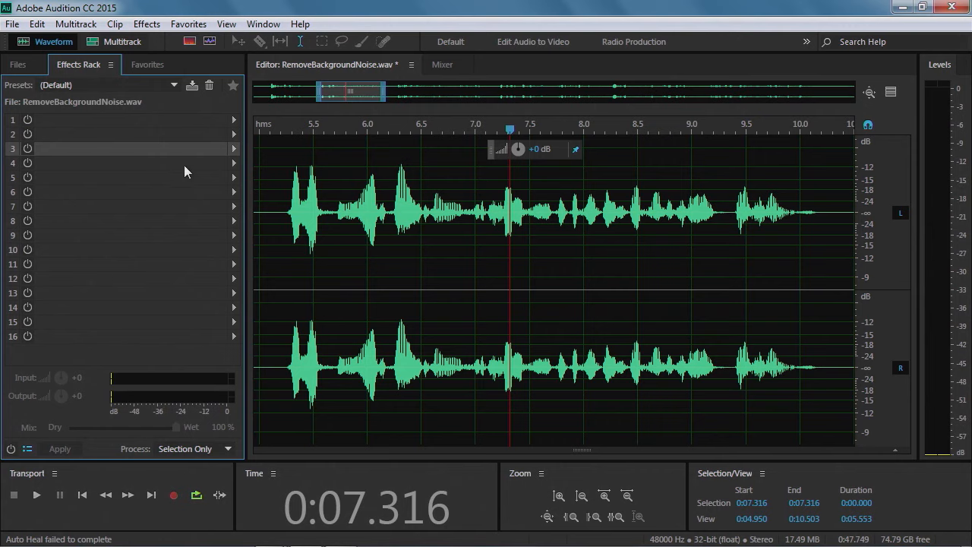
# Add the Amplify effect to the first slot of the Effects Rack and move its dialog aside
pyautogui.click(94, 125)
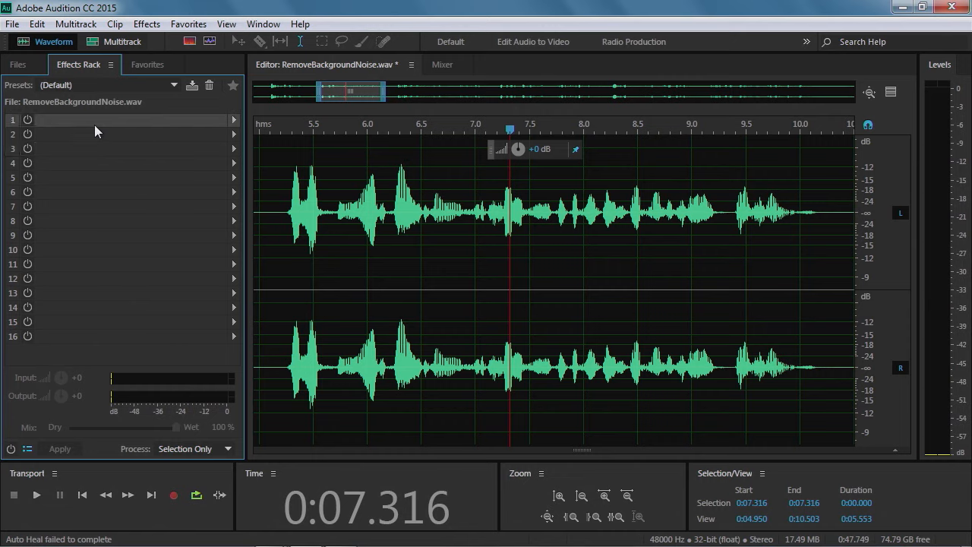
pyautogui.click(234, 120)
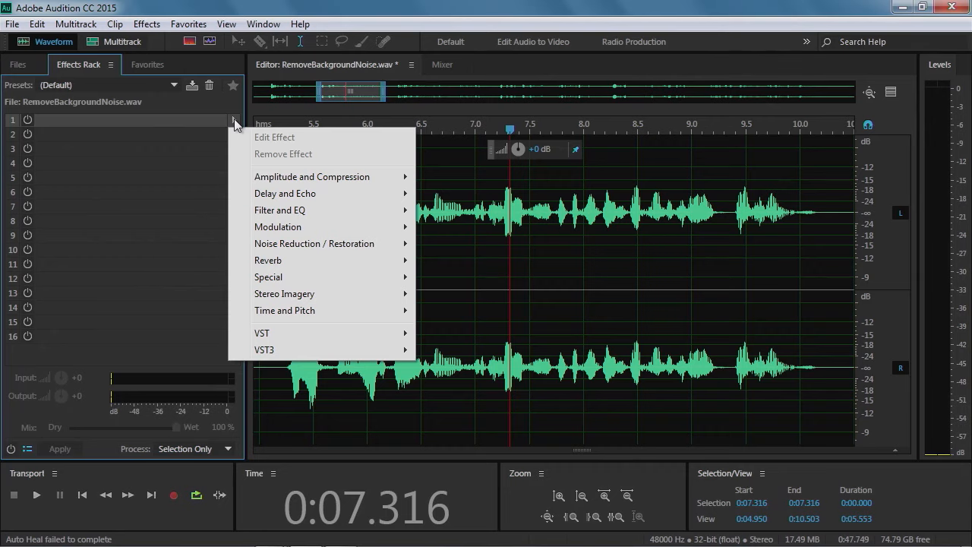
pyautogui.moveTo(285, 246)
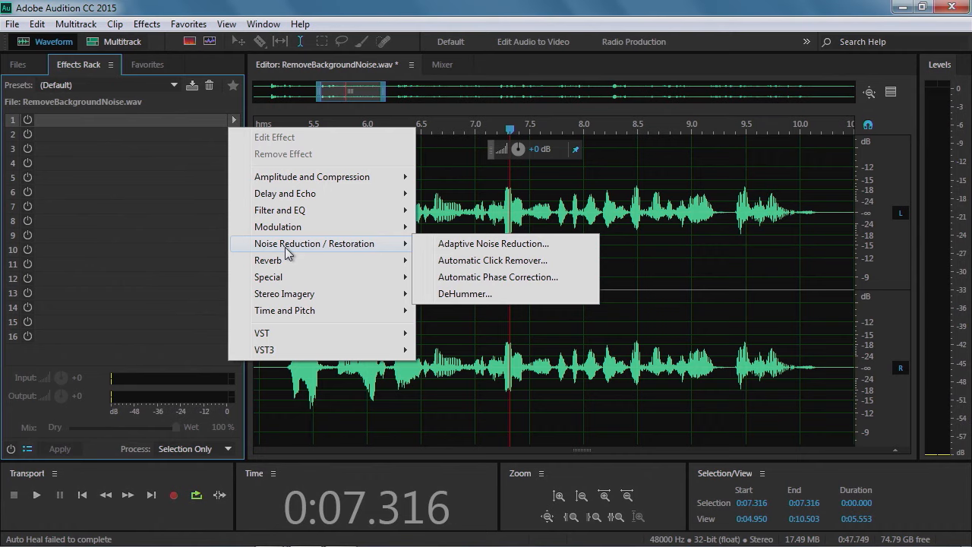
pyautogui.moveTo(271, 180)
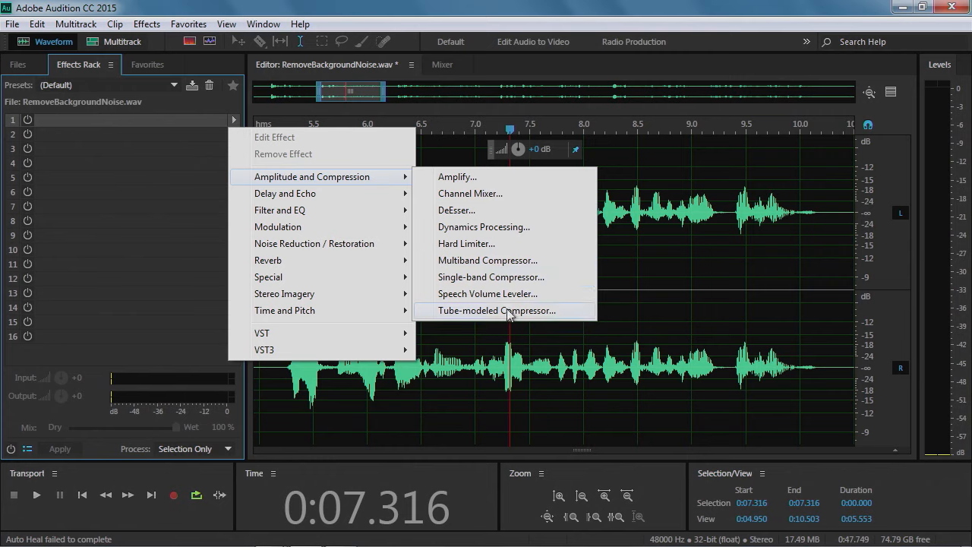
pyautogui.click(458, 180)
pyautogui.moveTo(457, 178); pyautogui.dragTo(408, 236)
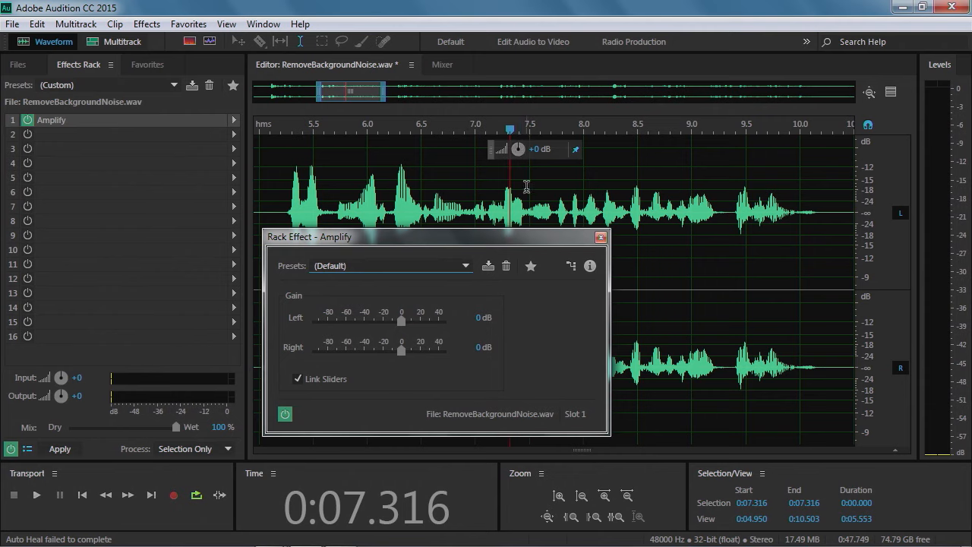
pyautogui.moveTo(467, 239); pyautogui.dragTo(296, 130)
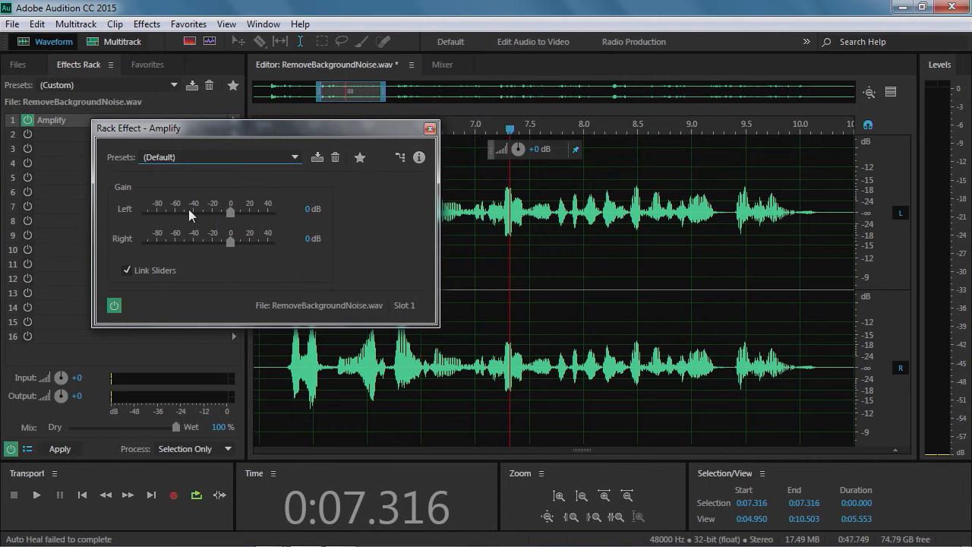
# Set the linked Amplify gain for both channels to about 5.69 dB
pyautogui.click(127, 270)
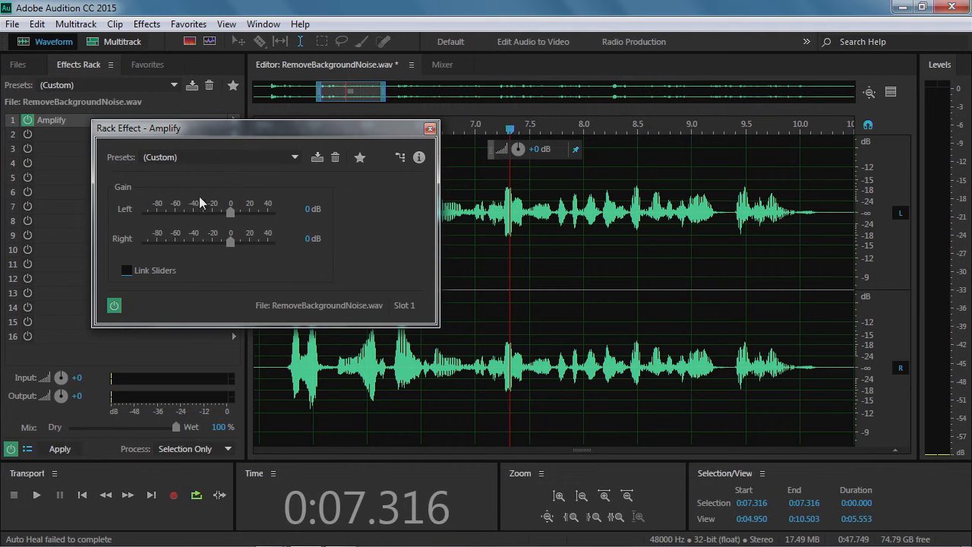
pyautogui.click(127, 270)
pyautogui.moveTo(229, 239); pyautogui.dragTo(235, 240)
pyautogui.moveTo(235, 240); pyautogui.dragTo(237, 244)
# Preview playback while adjusting the linked Amplify gain, settling on 6.51 dB
pyautogui.press('space')
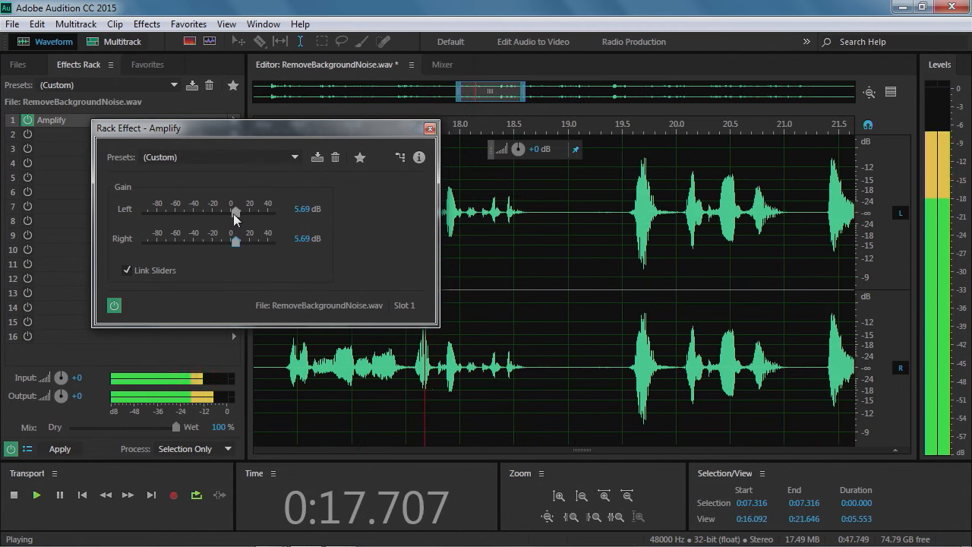
pyautogui.moveTo(235, 214); pyautogui.dragTo(245, 216)
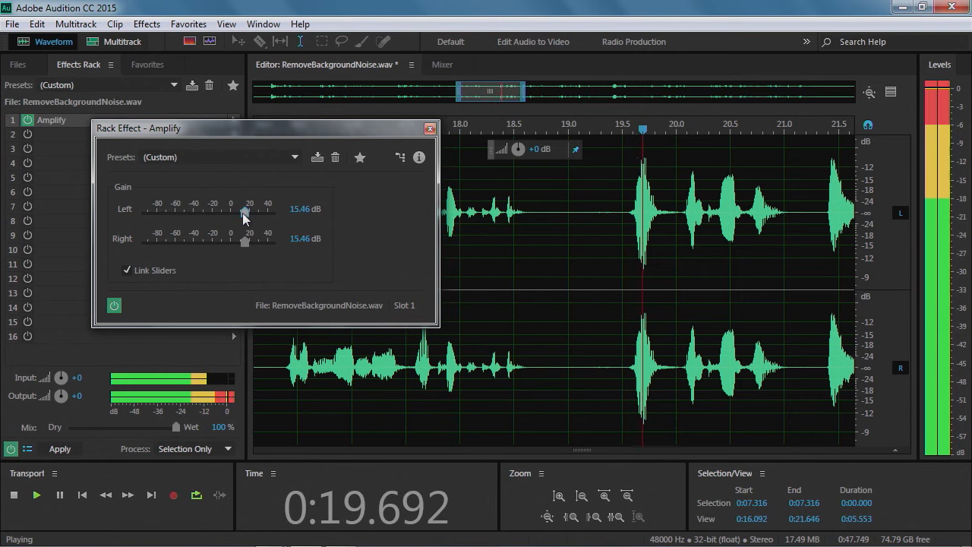
pyautogui.moveTo(245, 216); pyautogui.dragTo(234, 217)
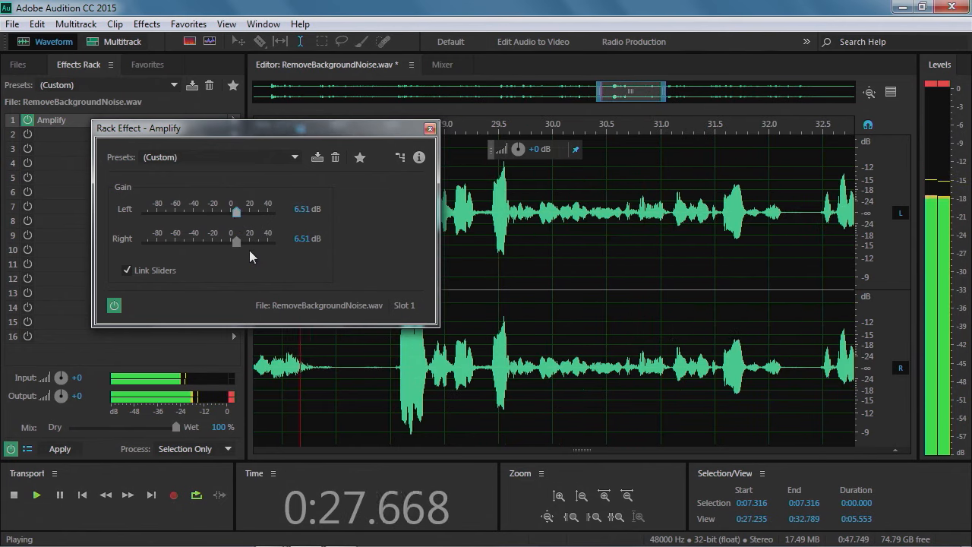
pyautogui.press('space')
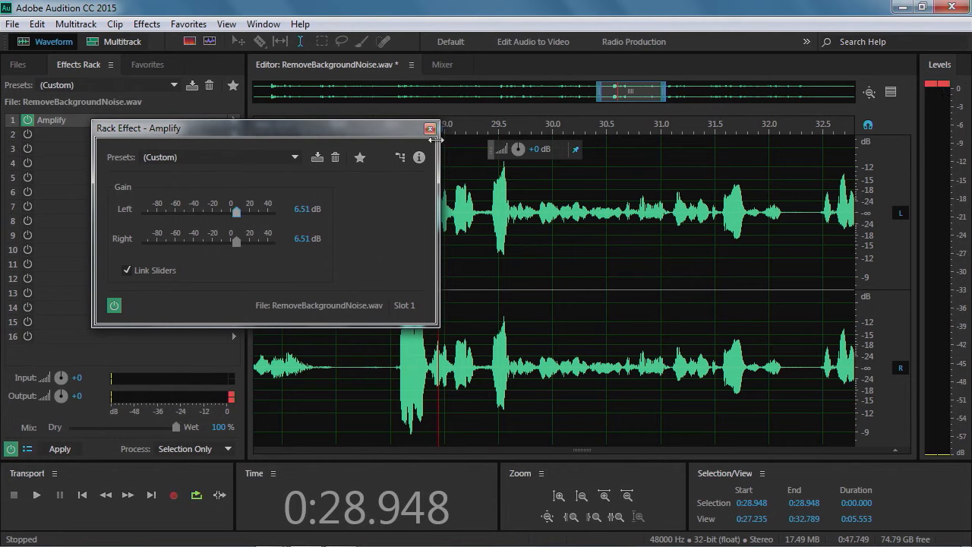
# Close the Amplify dialog and play back the file to hear the boosted level
pyautogui.moveTo(405, 131); pyautogui.dragTo(436, 160)
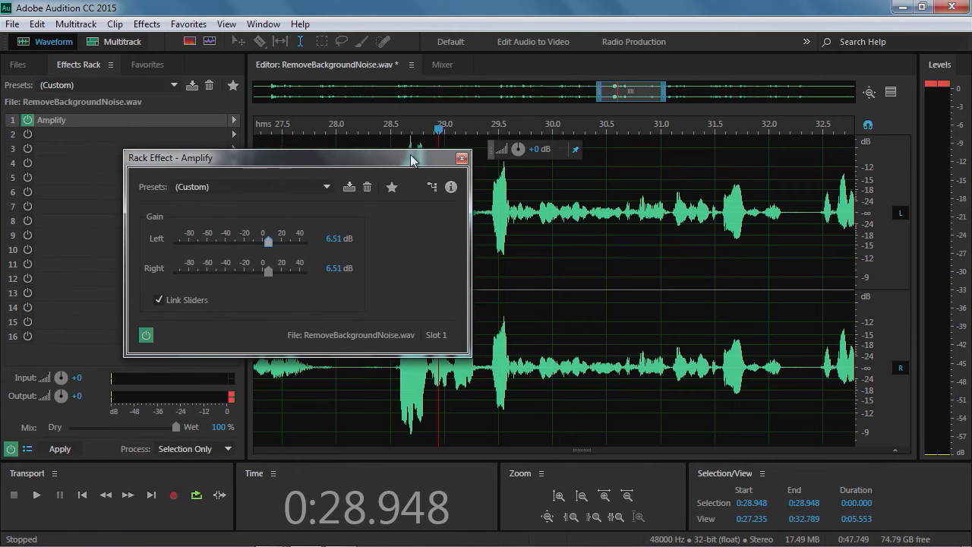
pyautogui.click(461, 159)
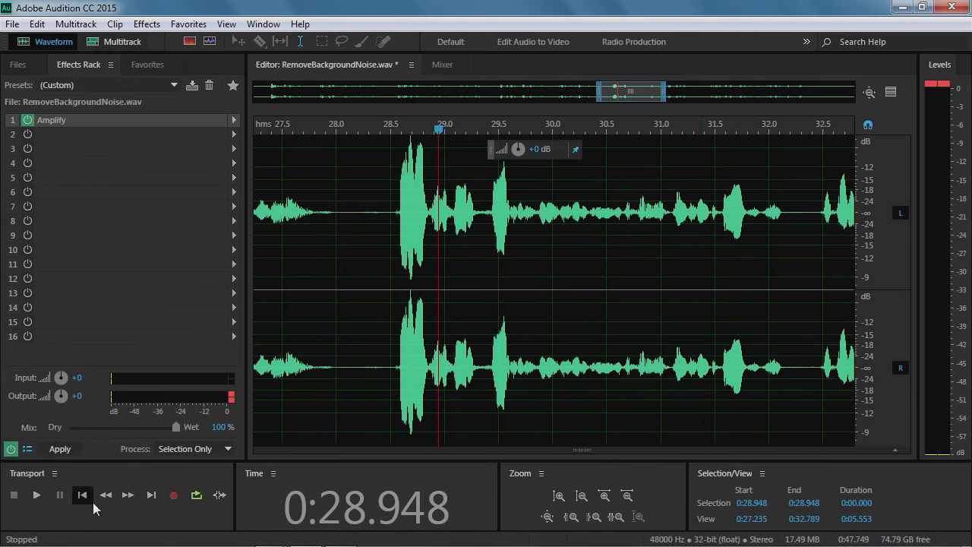
pyautogui.click(38, 493)
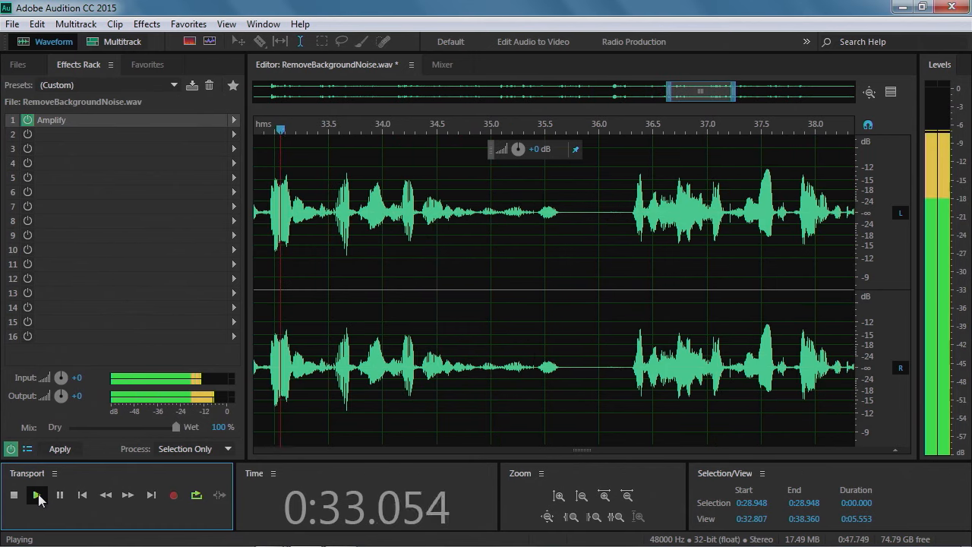
pyautogui.click(38, 494)
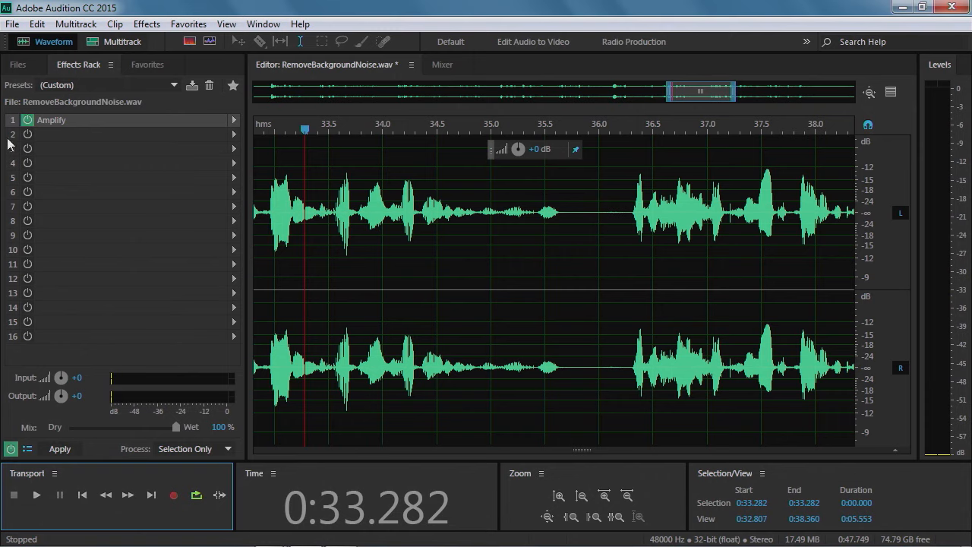
# Add the Graphic Equalizer (10 Bands) effect to the second Effects Rack slot and move its dialog aside
pyautogui.click(234, 136)
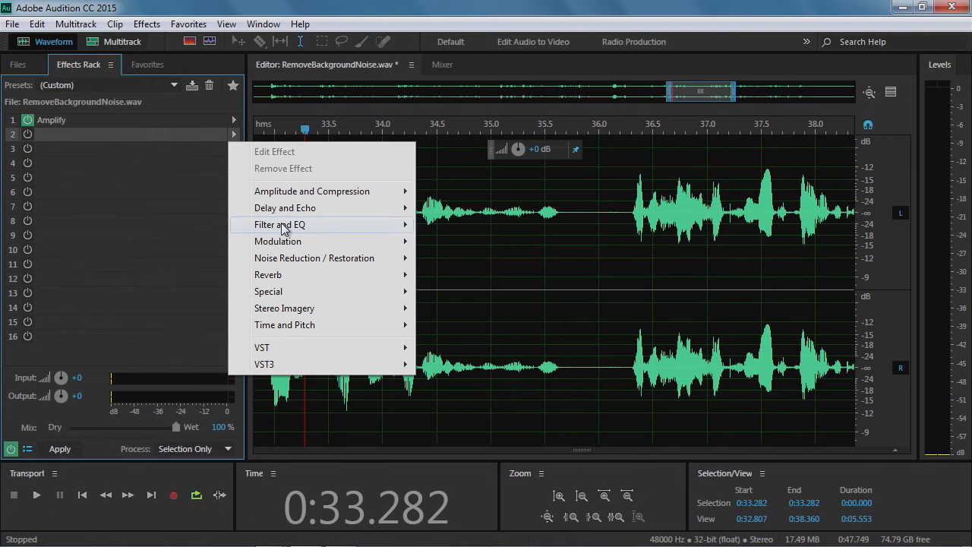
pyautogui.moveTo(283, 229)
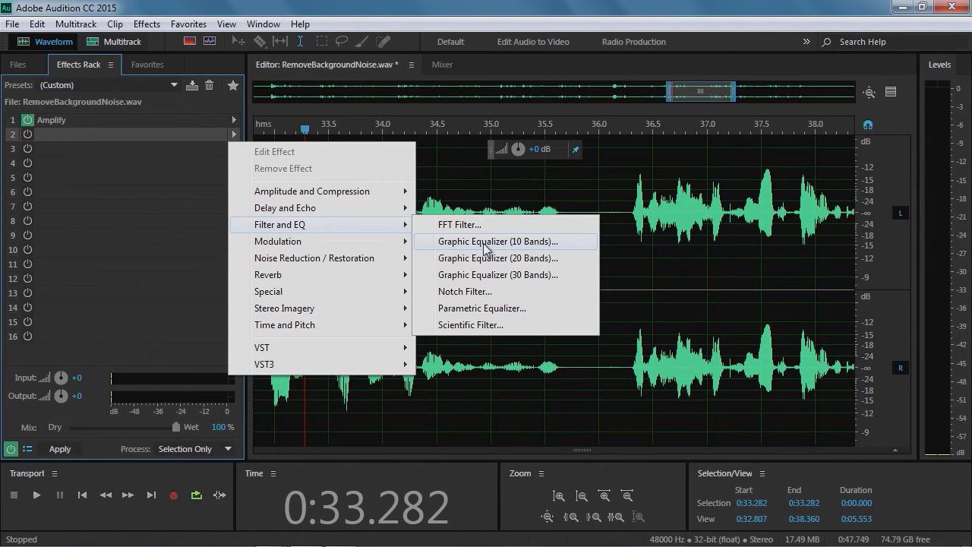
pyautogui.click(485, 246)
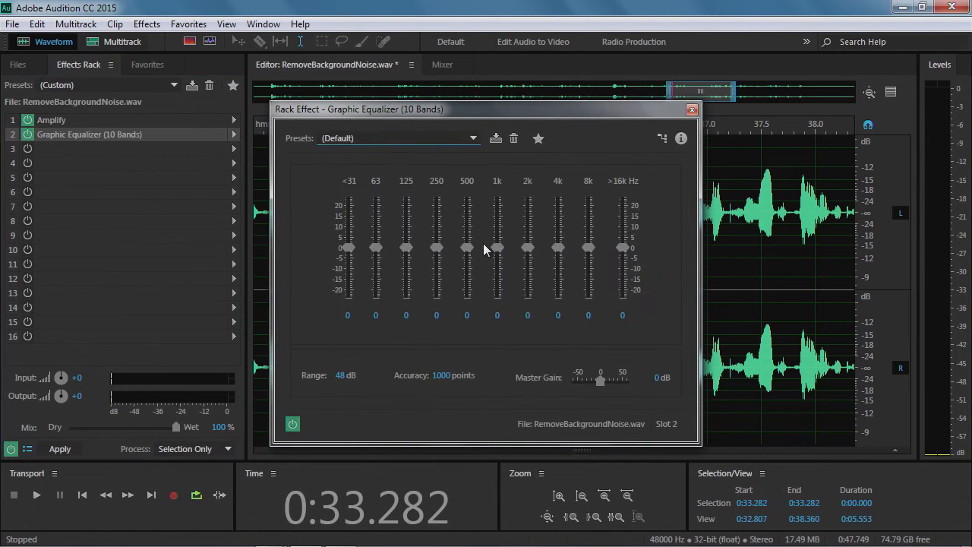
pyautogui.moveTo(527, 117); pyautogui.dragTo(387, 107)
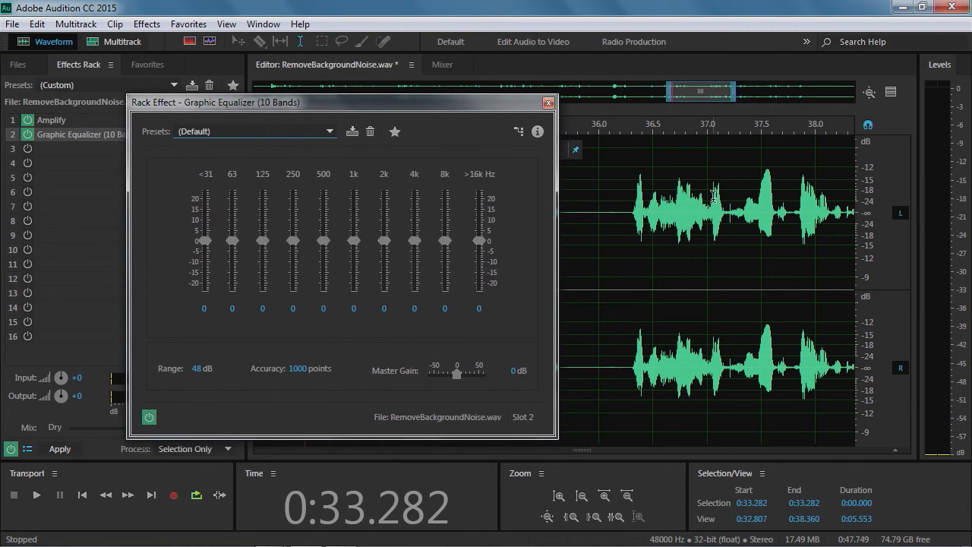
pyautogui.moveTo(286, 105); pyautogui.dragTo(734, 84)
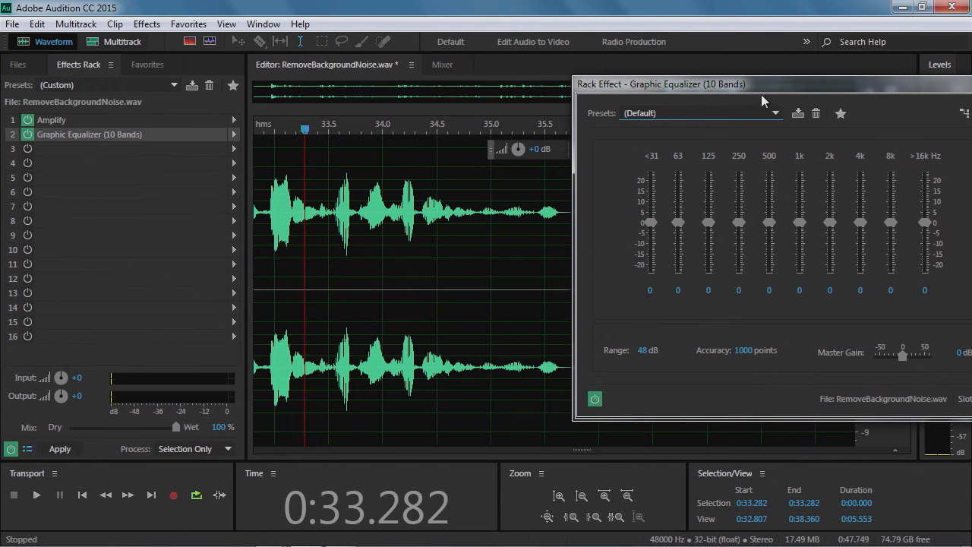
pyautogui.moveTo(767, 82); pyautogui.dragTo(609, 83)
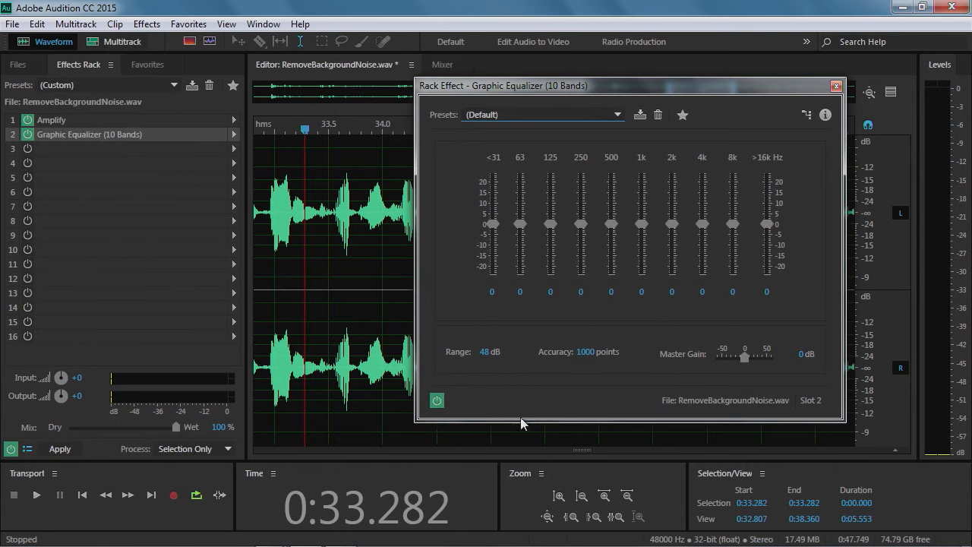
# Play back the audio while boosting the 1k band of the equalizer to 3.6 dB
pyautogui.press('space')
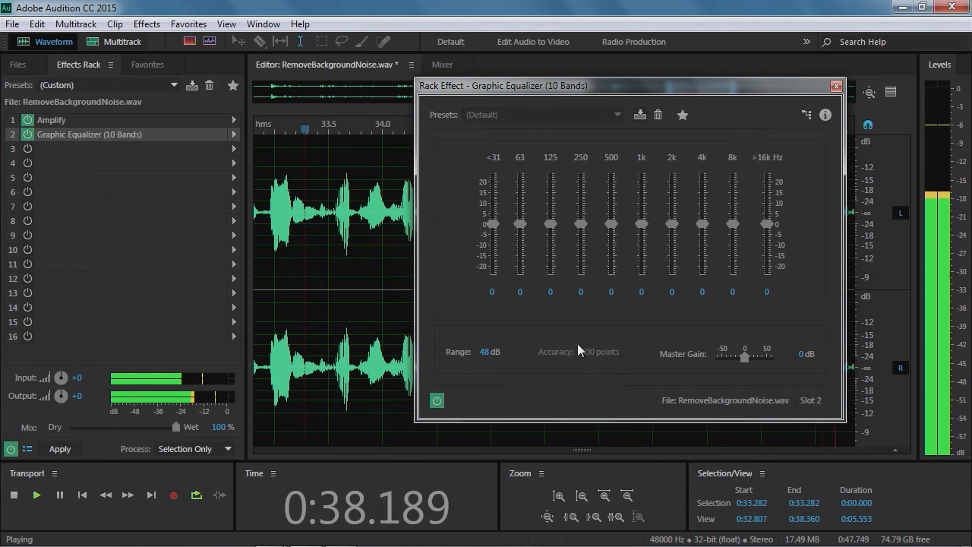
pyautogui.press('space')
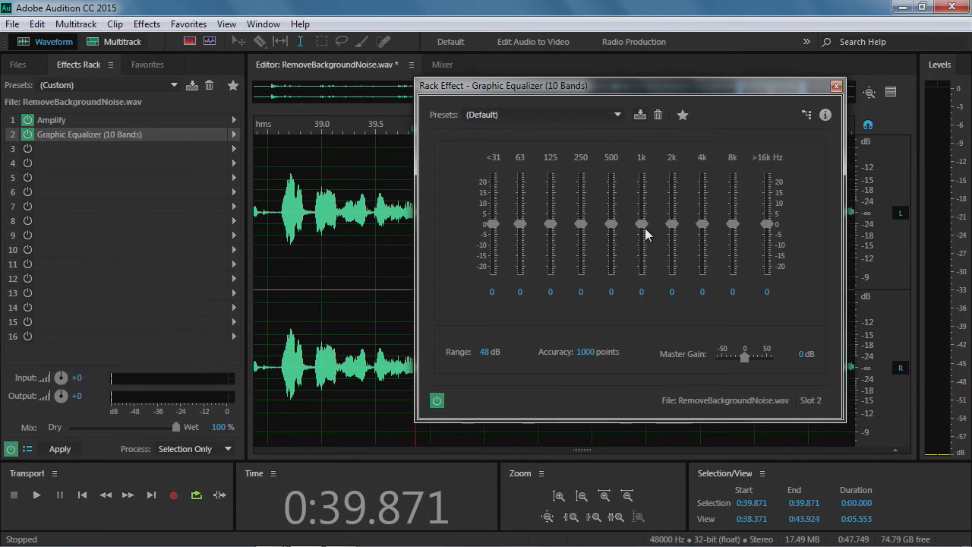
pyautogui.press('space')
pyautogui.moveTo(644, 230); pyautogui.dragTo(646, 187)
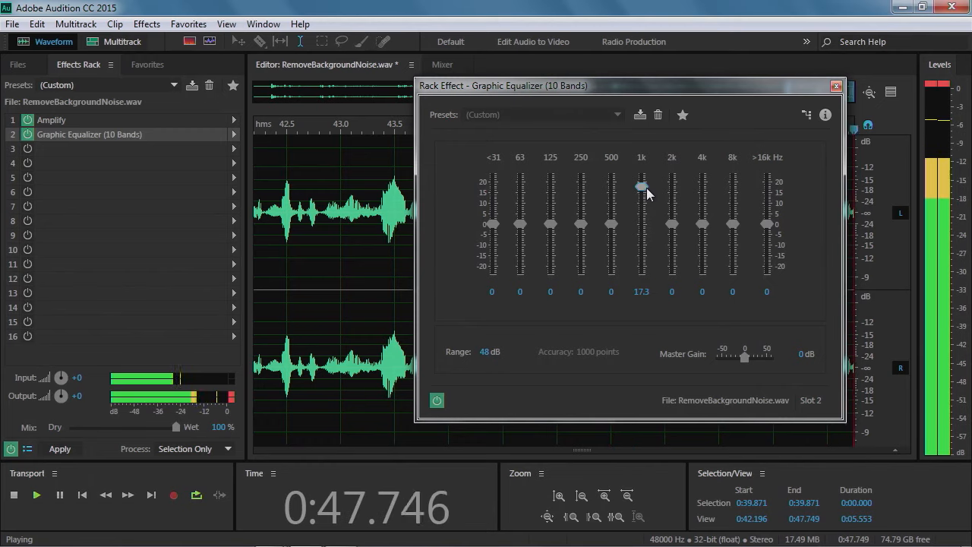
pyautogui.moveTo(646, 188); pyautogui.dragTo(646, 219)
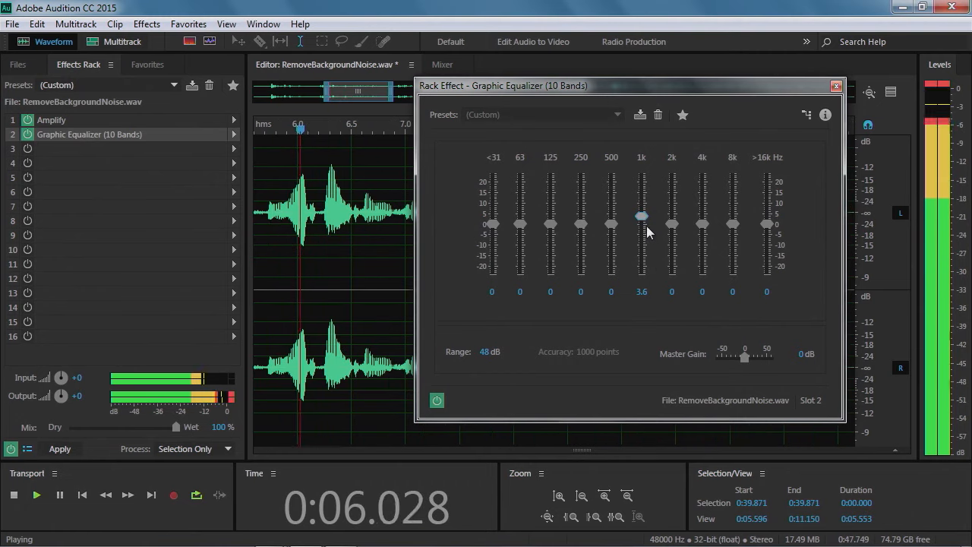
pyautogui.press('space')
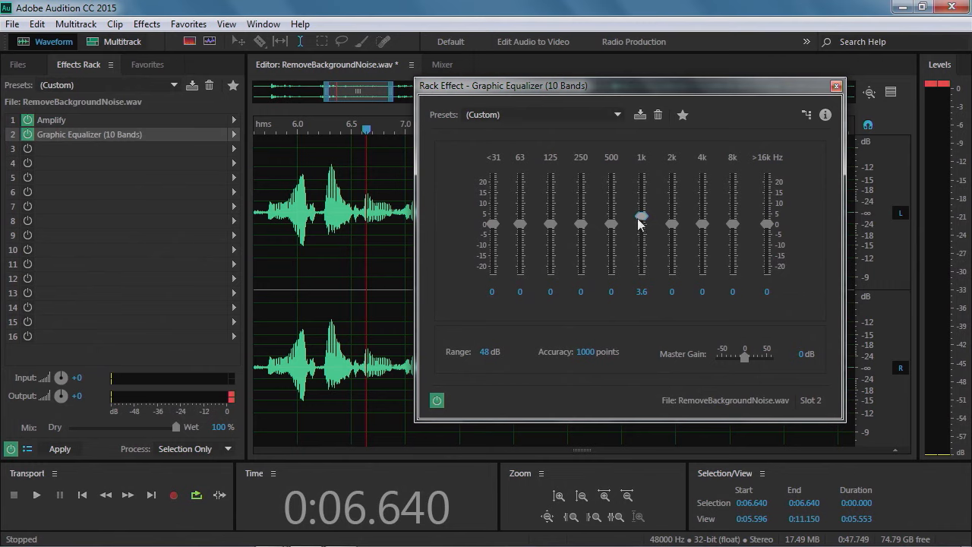
pyautogui.press('space')
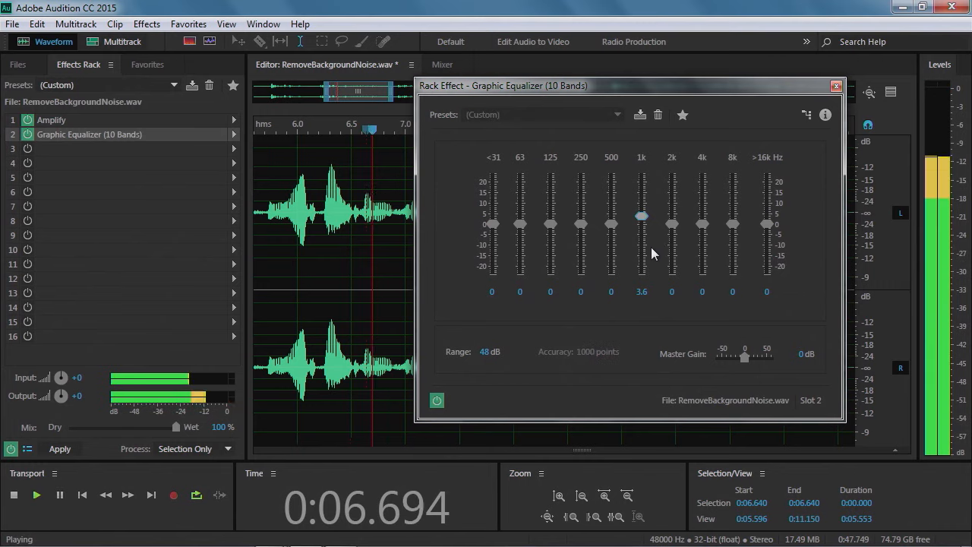
# Set the equalizer bands to 500 Hz 2.9, 1k -4, 4k 6.5, 8k 7.9 and >16k 12.6 dB
pyautogui.moveTo(643, 222); pyautogui.dragTo(645, 238)
pyautogui.moveTo(703, 225); pyautogui.dragTo(769, 196)
pyautogui.moveTo(706, 210); pyautogui.dragTo(737, 206)
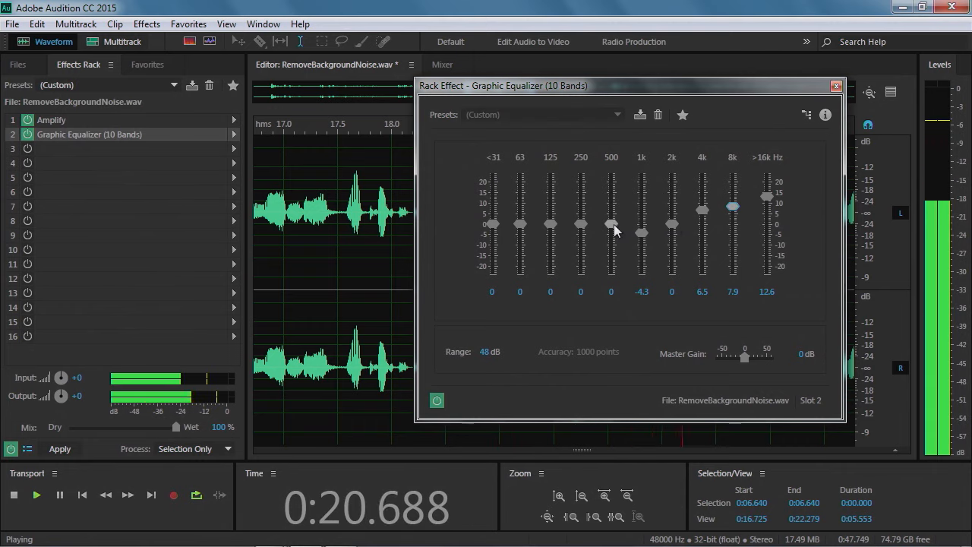
pyautogui.moveTo(611, 224); pyautogui.dragTo(643, 233)
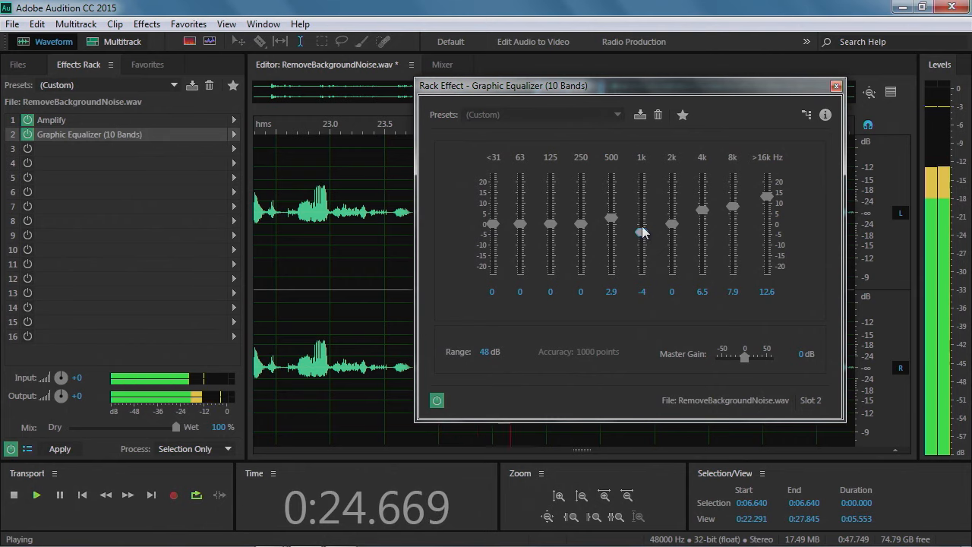
# Compare the sound with the equalizer bypassed and re-enabled during playback, then stop playback
pyautogui.click(437, 400)
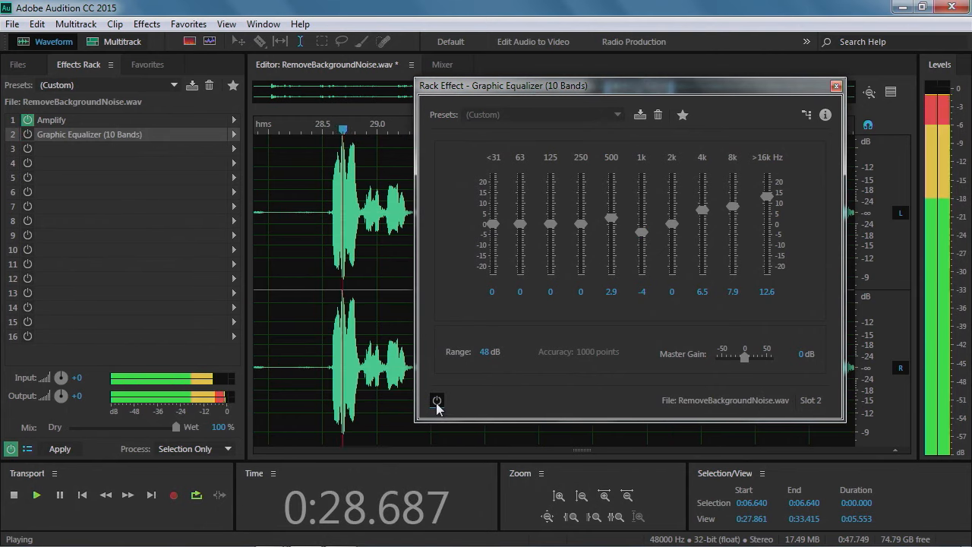
pyautogui.click(436, 405)
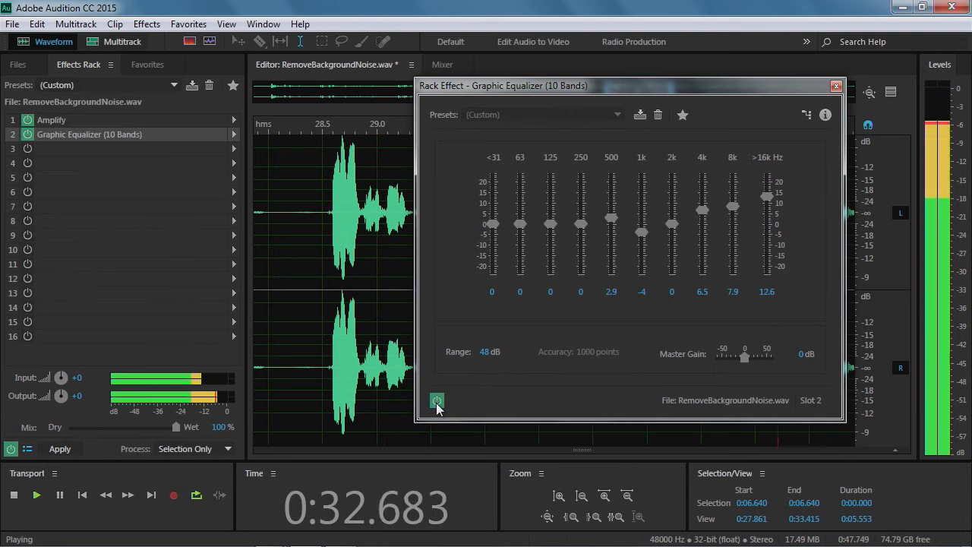
pyautogui.press('space')
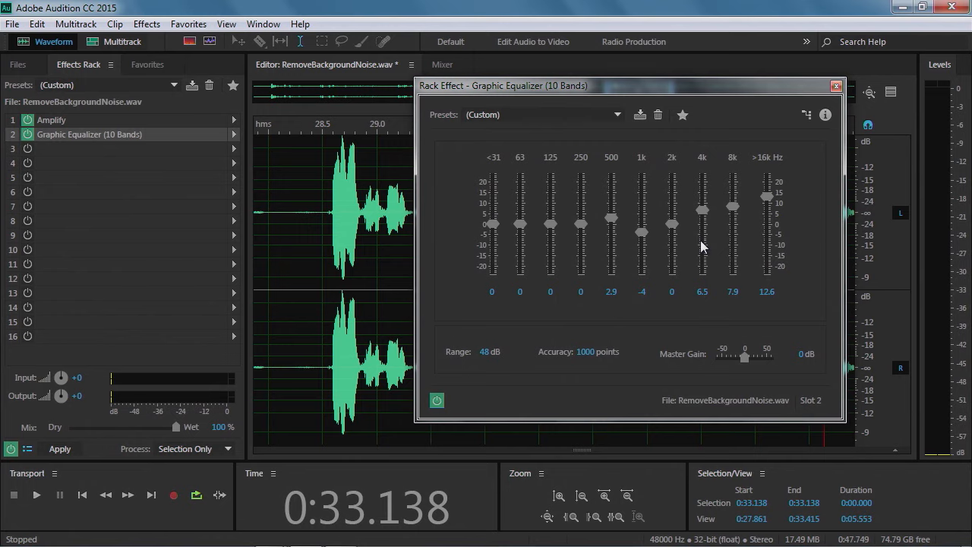
# Load the Vocal Presence - Boost preset and adjust bands to 500 Hz 2.7, 1k -1.6, 2k 0.5, 4k 4.3, 8k 5.1, >16k 7.6 dB
pyautogui.click(618, 115)
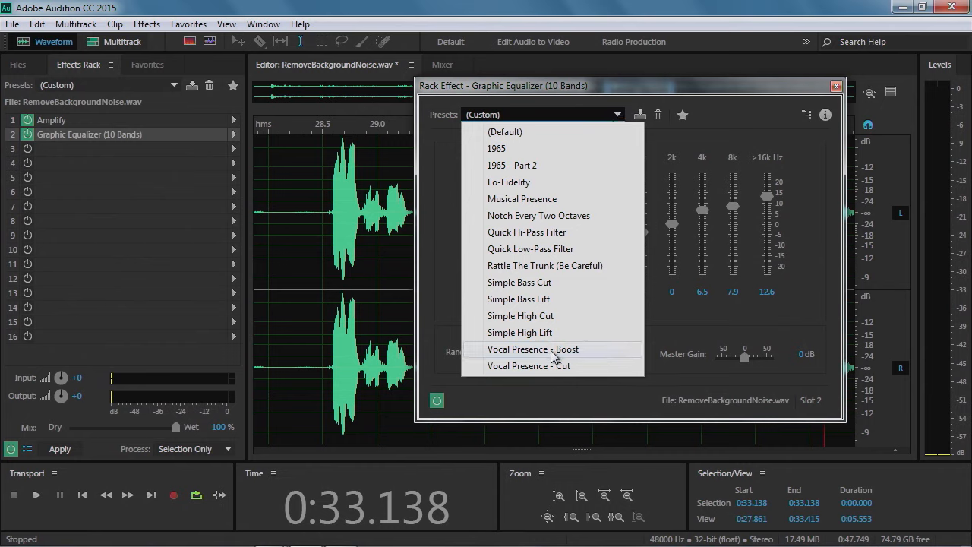
pyautogui.click(525, 357)
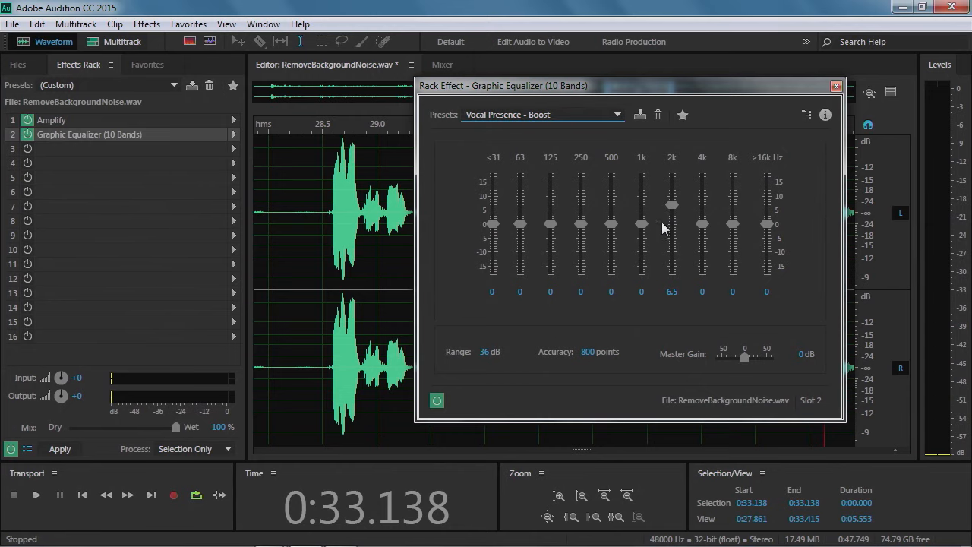
pyautogui.moveTo(671, 212); pyautogui.dragTo(768, 201)
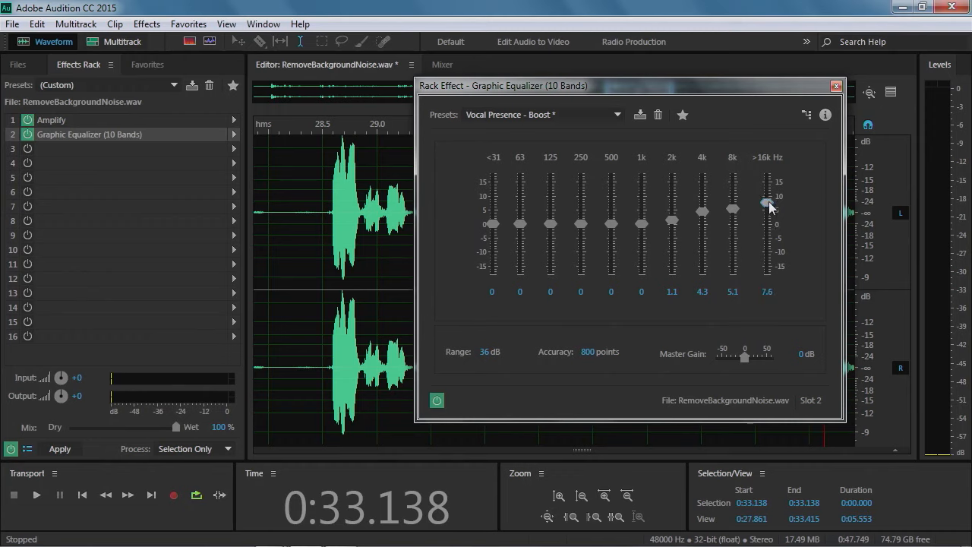
pyautogui.moveTo(643, 220); pyautogui.dragTo(613, 214)
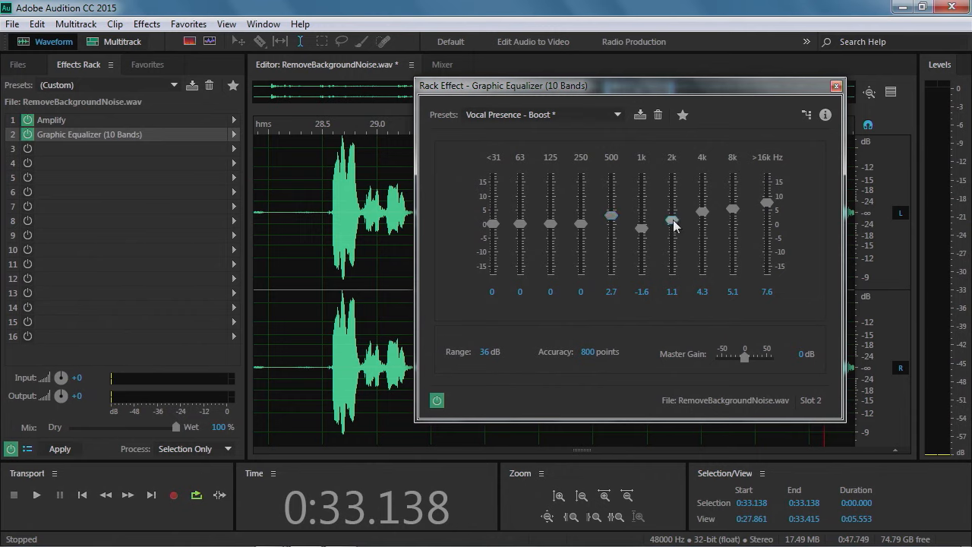
pyautogui.moveTo(675, 219); pyautogui.dragTo(684, 223)
# Save the equalizer settings as a preset named QmaX_Tom and close the equalizer dialog
pyautogui.click(641, 116)
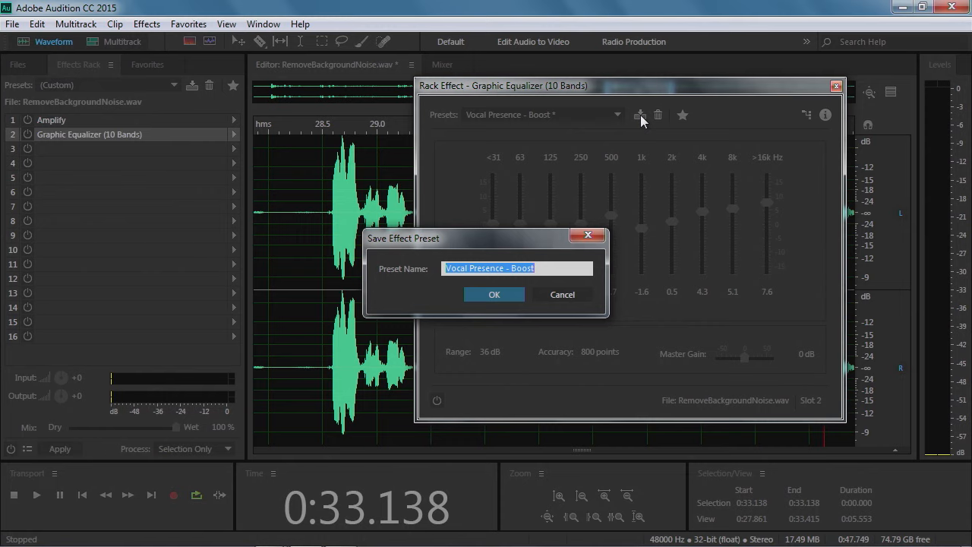
pyautogui.write('Qma')
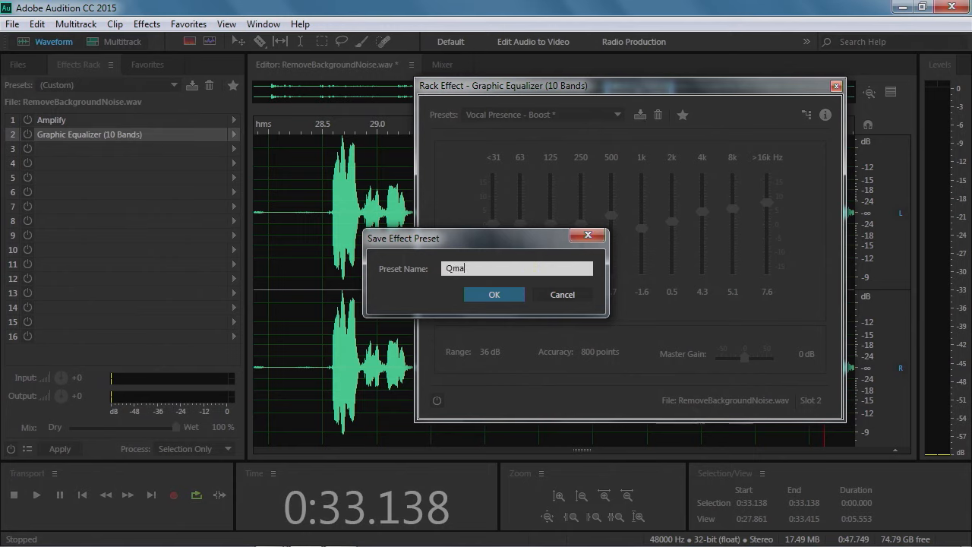
pyautogui.write('XTom')
pyautogui.click(471, 268)
pyautogui.write('_')
pyautogui.click(495, 295)
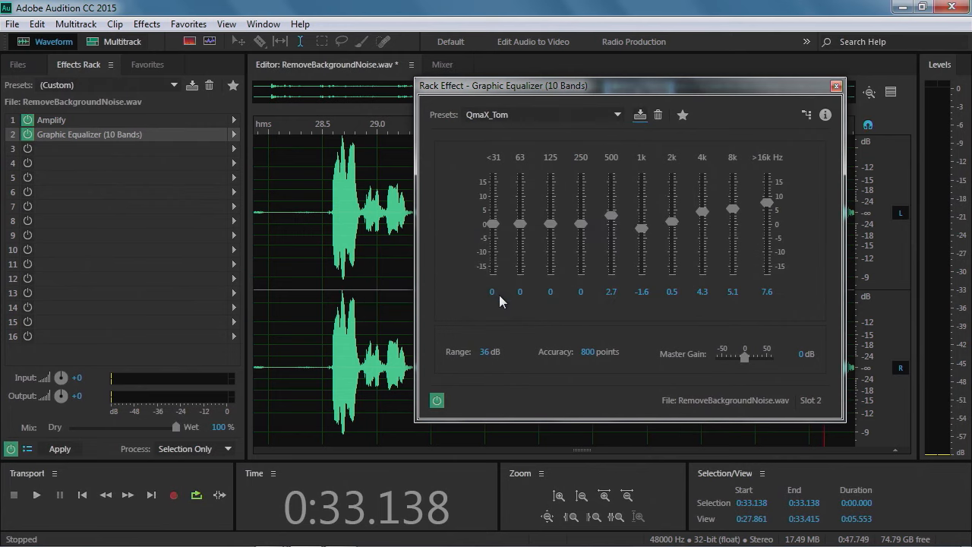
pyautogui.click(836, 86)
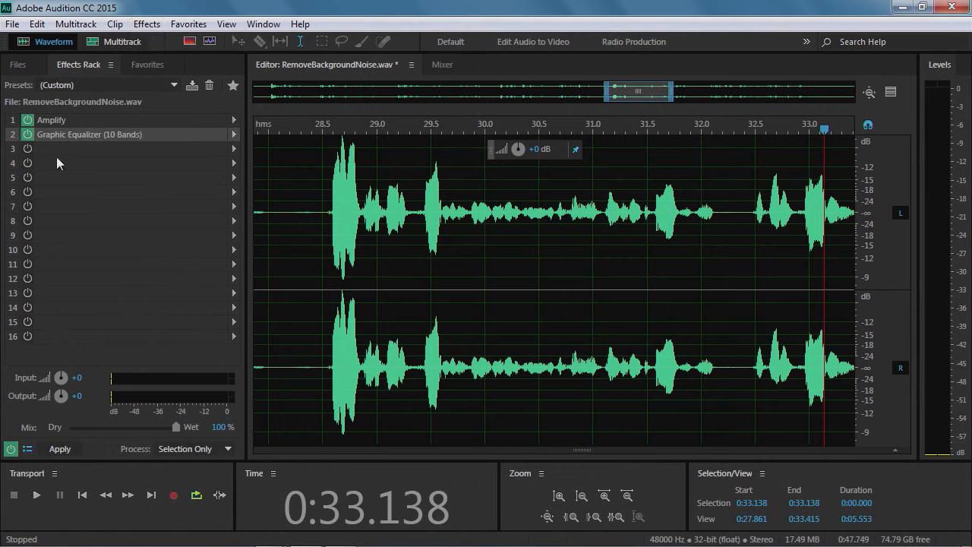
# Add a Pitch Shifter effect to the third rack slot, move its dialog aside, and preview it with default settings
pyautogui.click(233, 149)
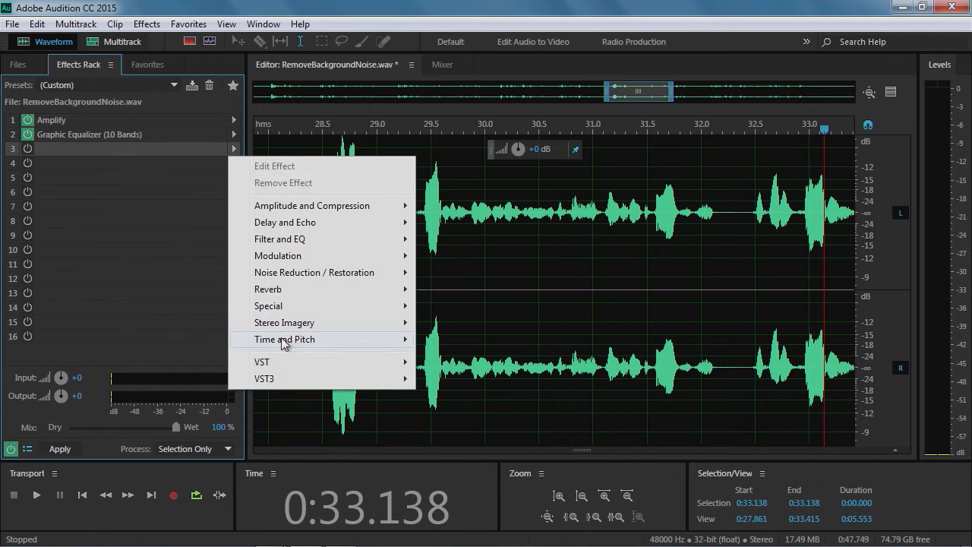
pyautogui.moveTo(283, 343)
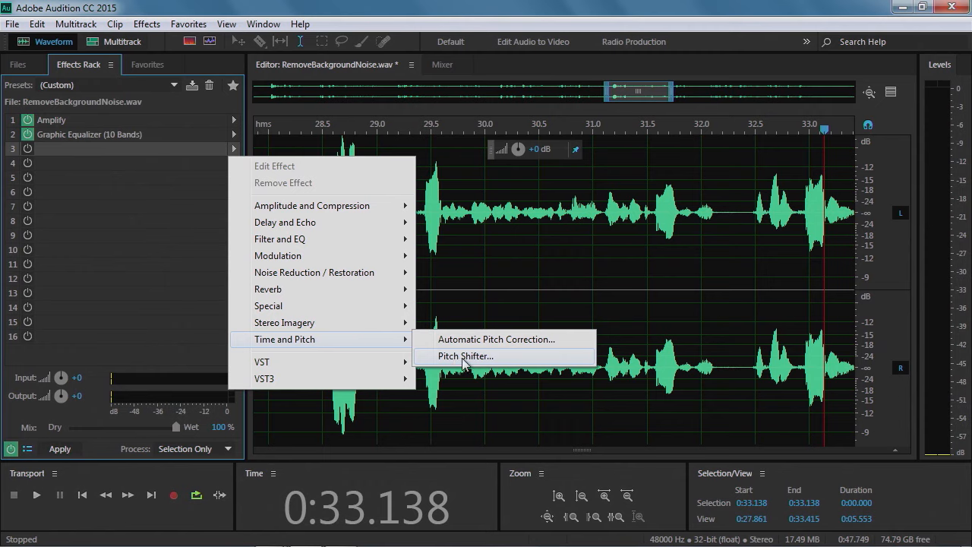
pyautogui.click(464, 357)
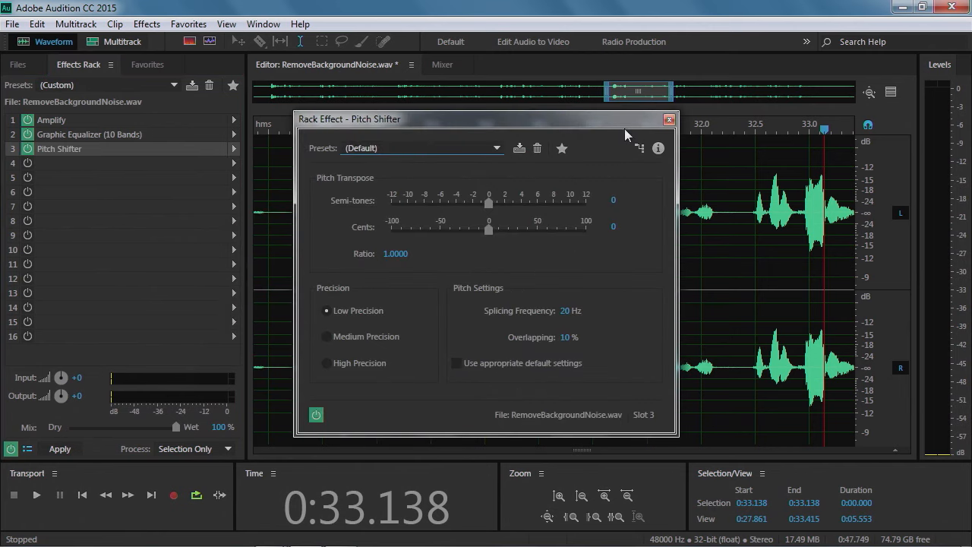
pyautogui.moveTo(622, 126); pyautogui.dragTo(382, 74)
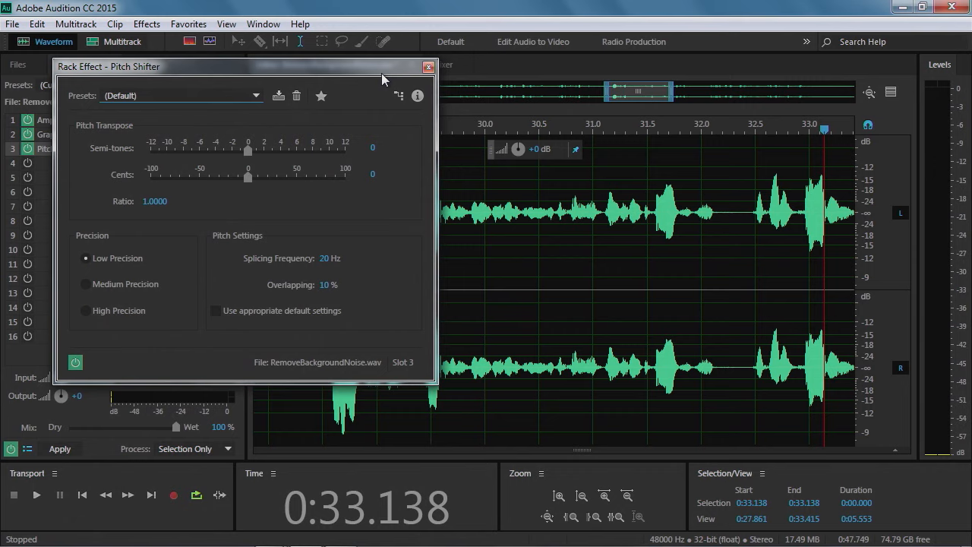
pyautogui.press('space')
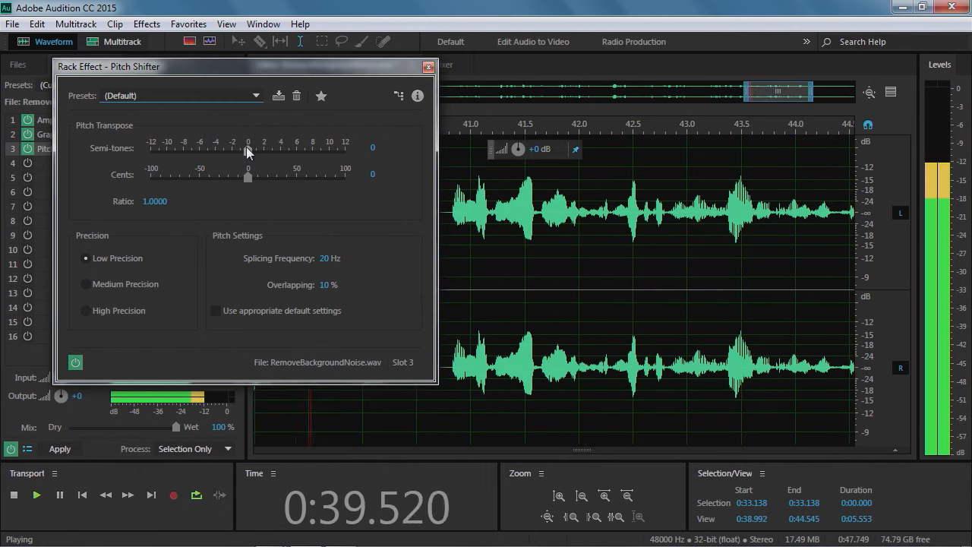
pyautogui.press('space')
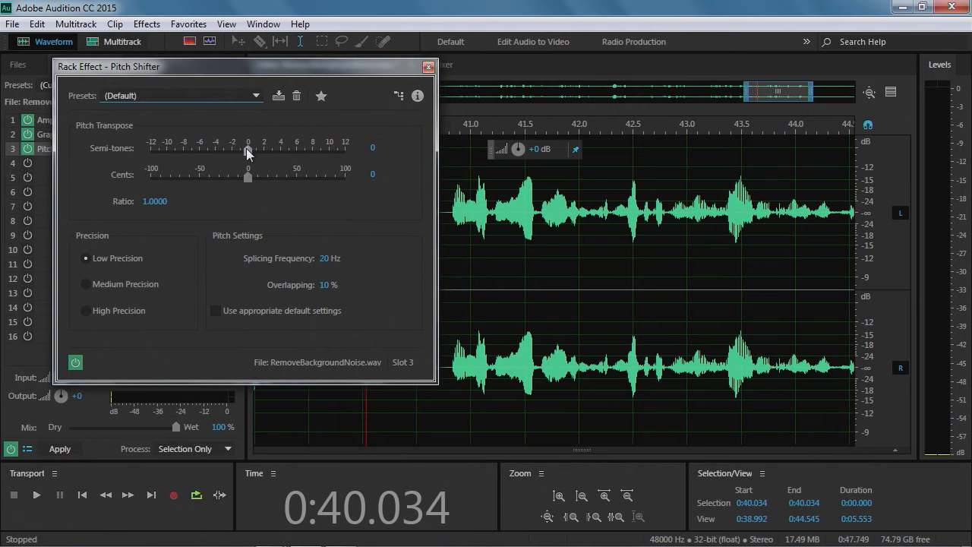
# Load The Dark Lord pitch shifter preset and start playback to hear it
pyautogui.click(251, 97)
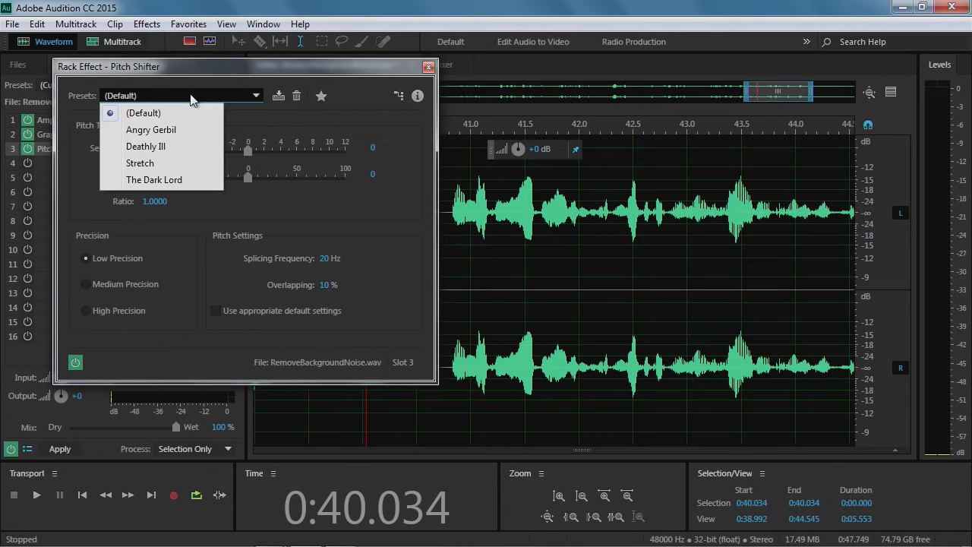
pyautogui.click(152, 181)
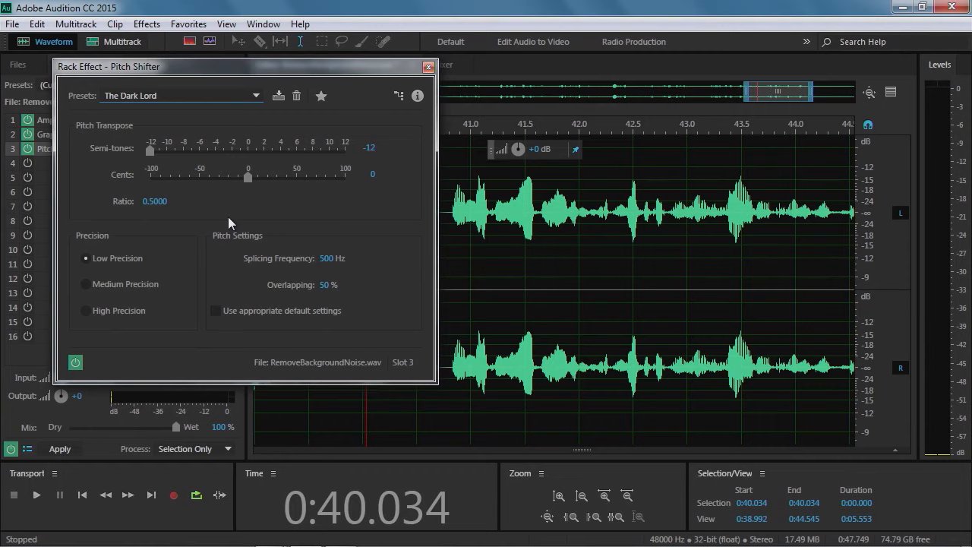
pyautogui.press('space')
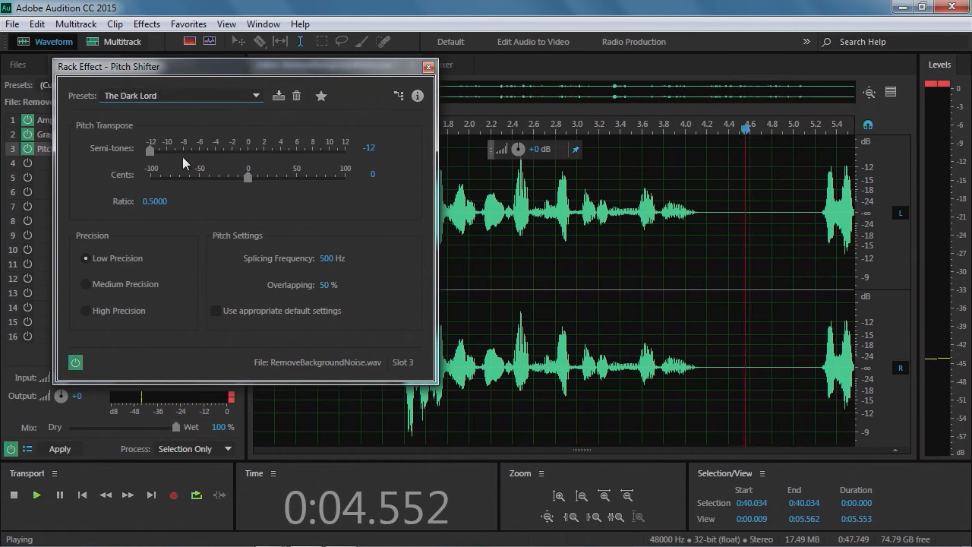
# Adjust the pitch transpose during playback, ending at 4.9 semi-tones and -1 cents
pyautogui.moveTo(150, 150); pyautogui.dragTo(216, 153)
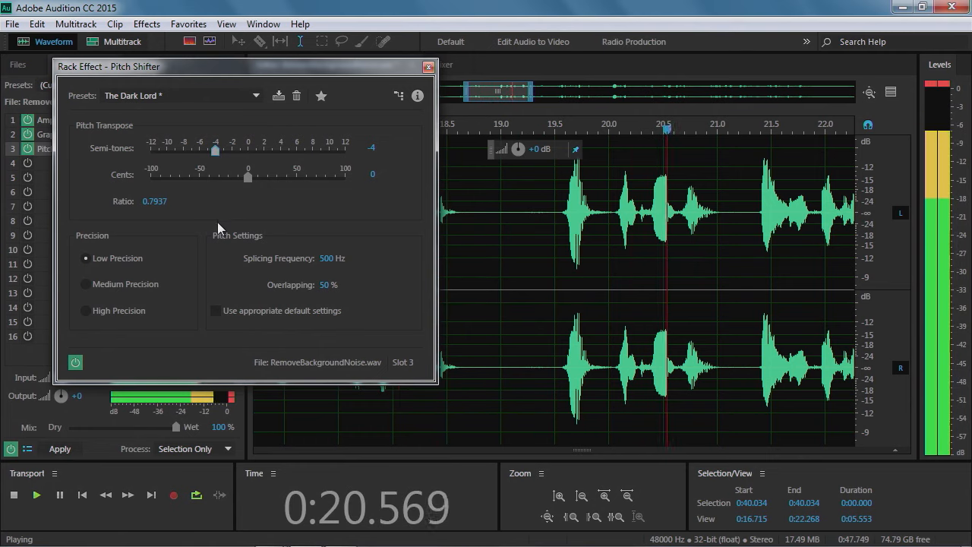
pyautogui.moveTo(246, 177); pyautogui.dragTo(173, 179)
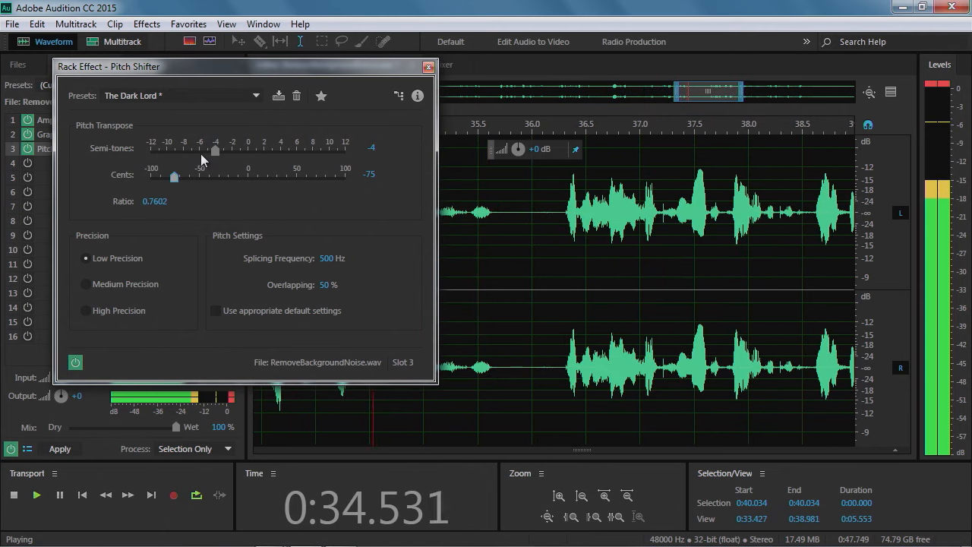
pyautogui.moveTo(215, 152); pyautogui.dragTo(286, 153)
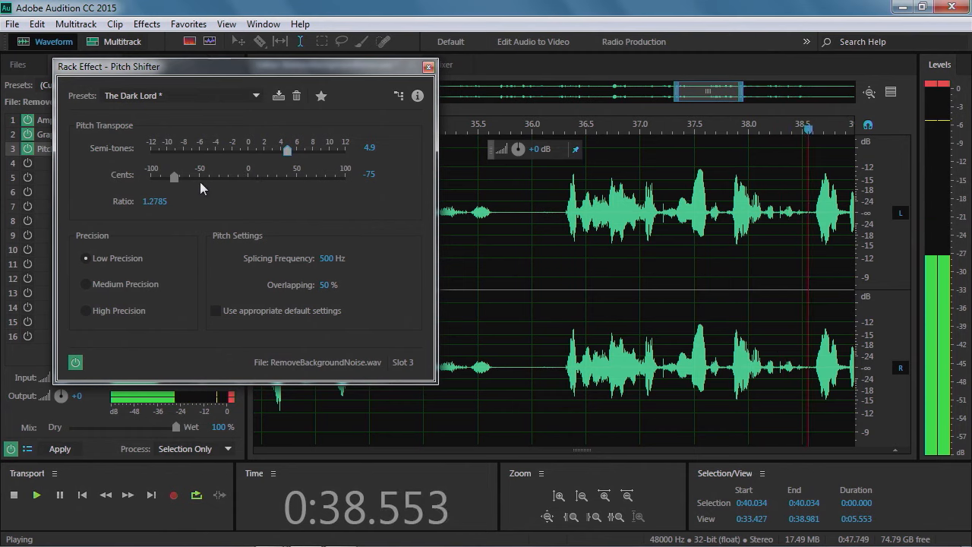
pyautogui.moveTo(175, 176); pyautogui.dragTo(247, 186)
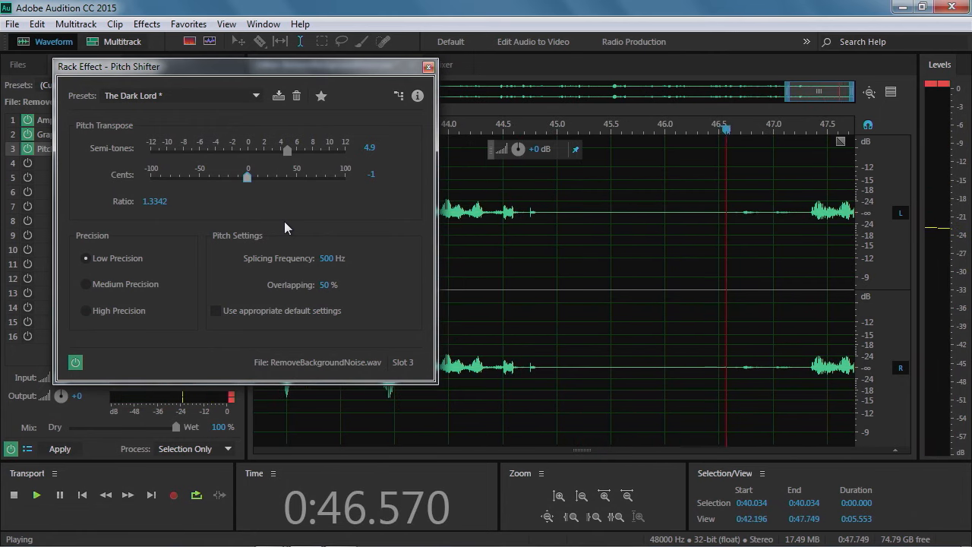
# Load the Angry Gerbil pitch shifter preset, listen, and stop playback
pyautogui.click(254, 97)
pyautogui.click(161, 131)
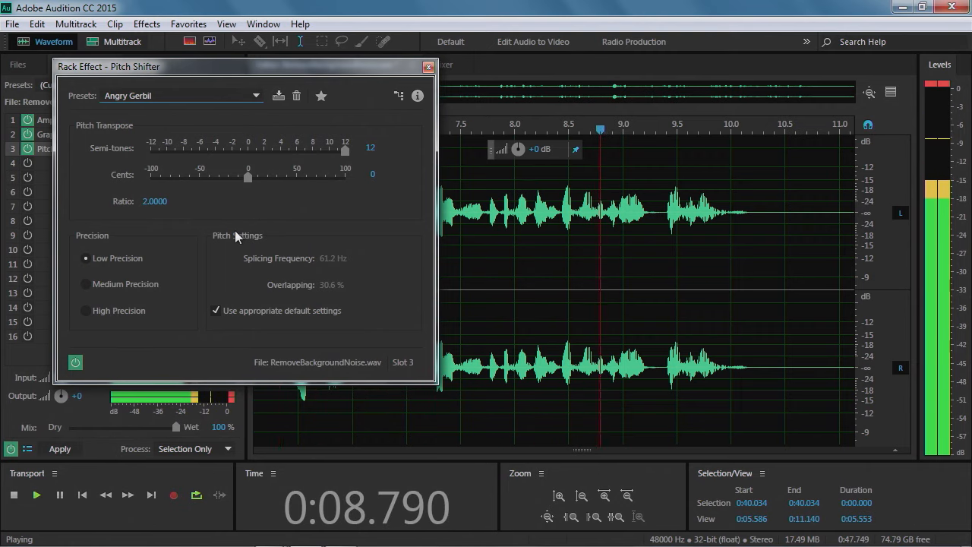
pyautogui.press('space')
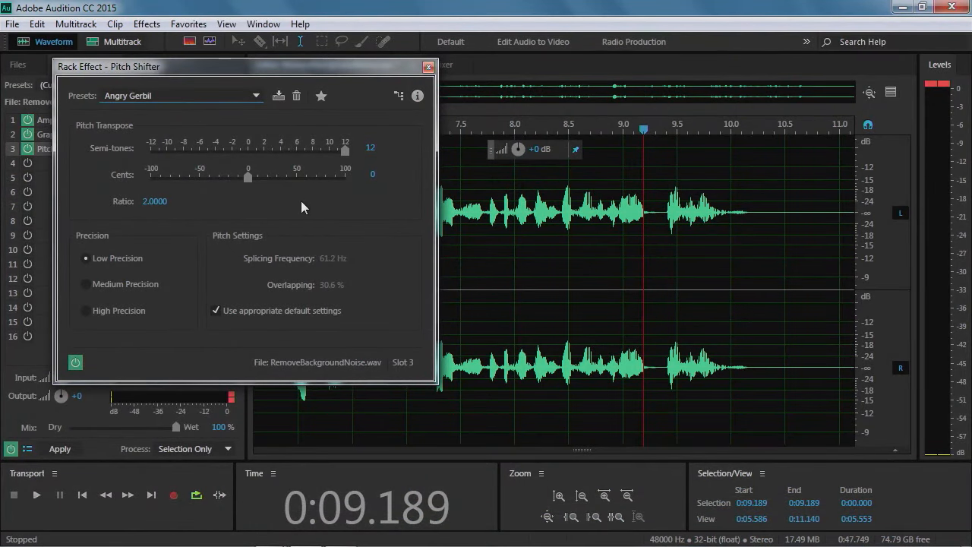
# Lower the pitch shift to -0.4 semi-tones and 3 cents while previewing playback
pyautogui.moveTo(349, 152); pyautogui.dragTo(252, 156)
pyautogui.moveTo(250, 156); pyautogui.dragTo(241, 156)
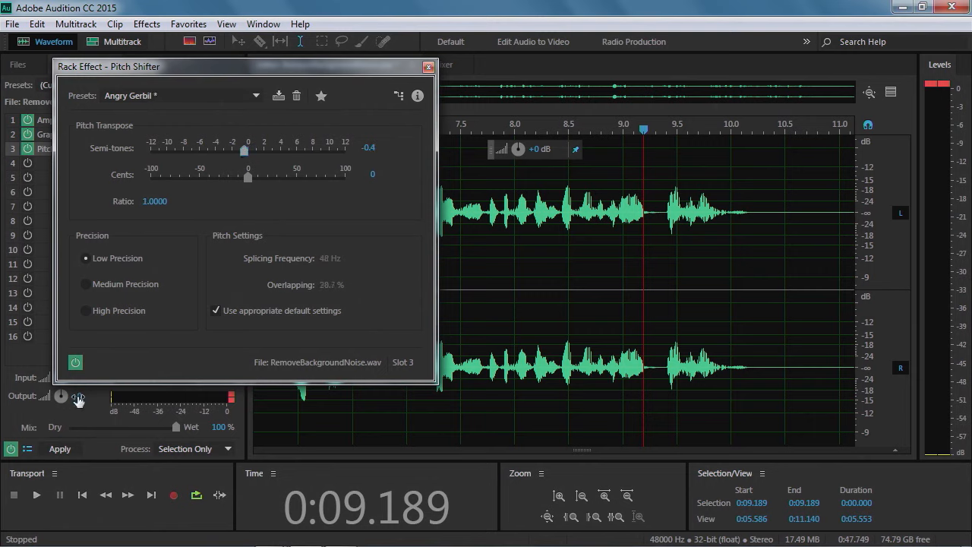
pyautogui.press('space')
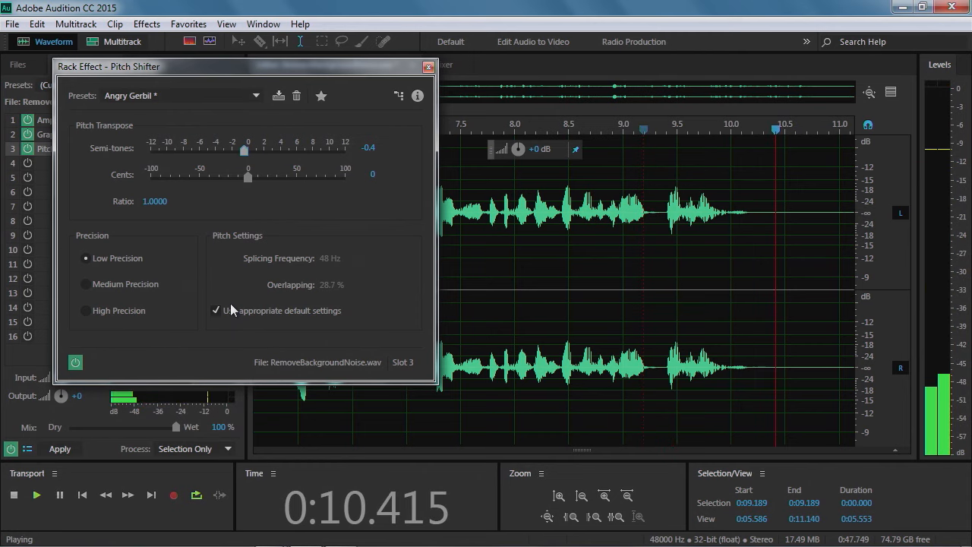
pyautogui.moveTo(244, 155); pyautogui.dragTo(242, 153)
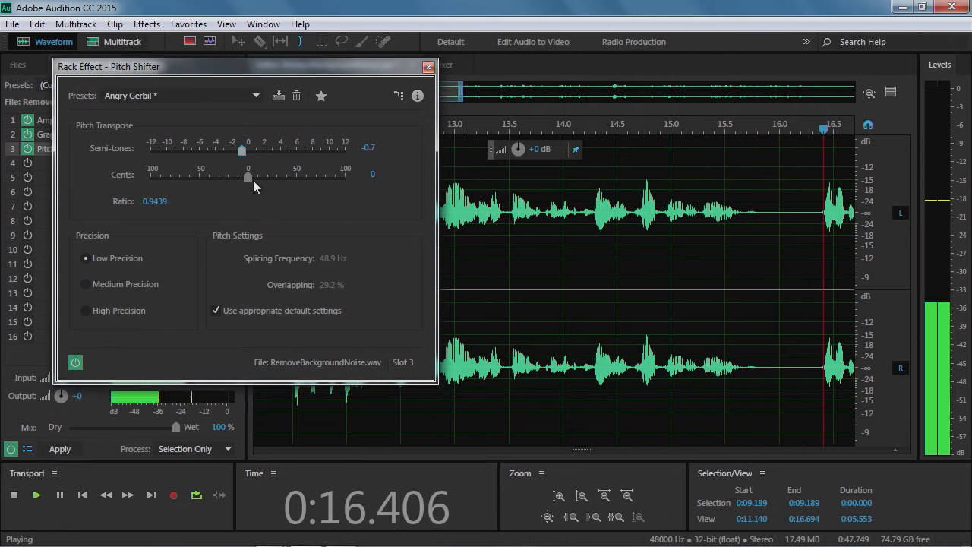
pyautogui.moveTo(239, 154); pyautogui.dragTo(250, 177)
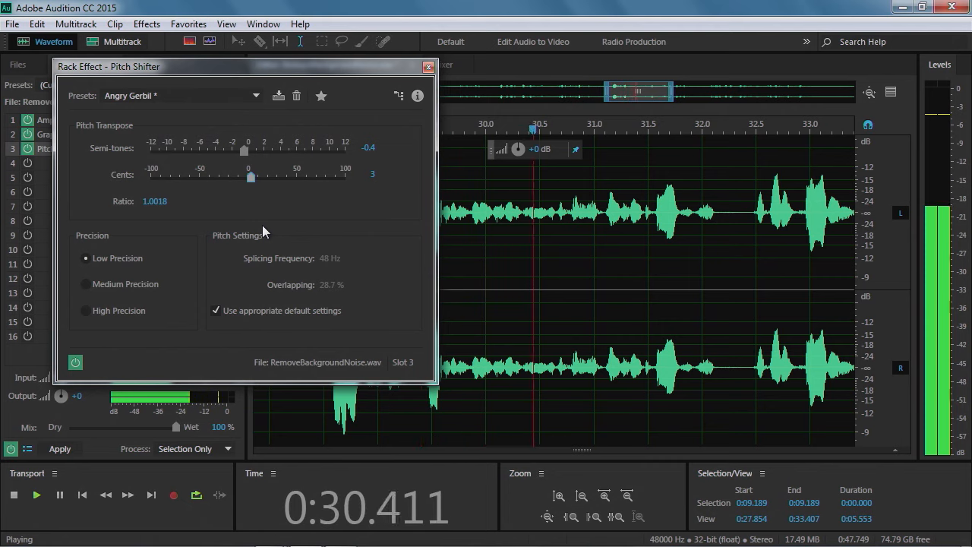
pyautogui.press('space')
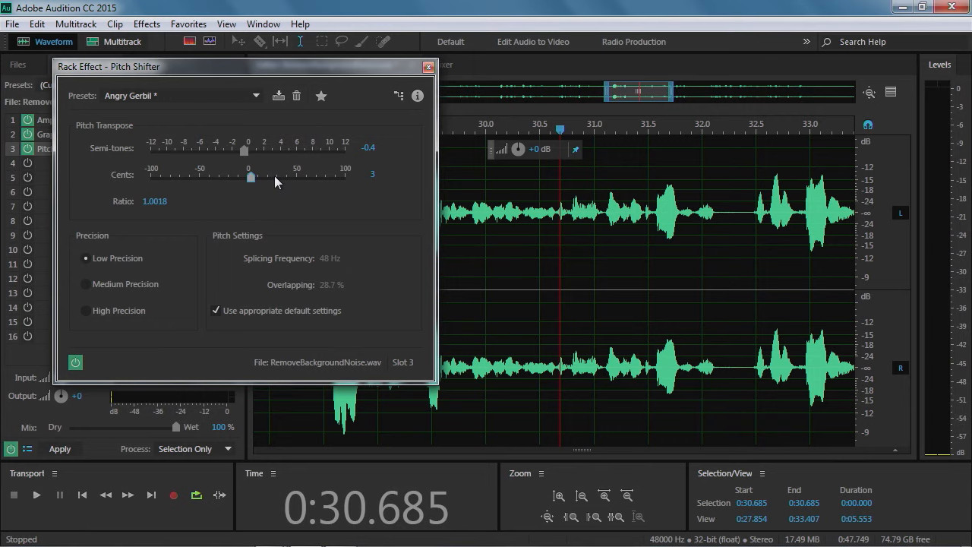
# Save the pitch settings as the preset QmaxTom_SlowPitch and close the Pitch Shifter dialog
pyautogui.click(279, 96)
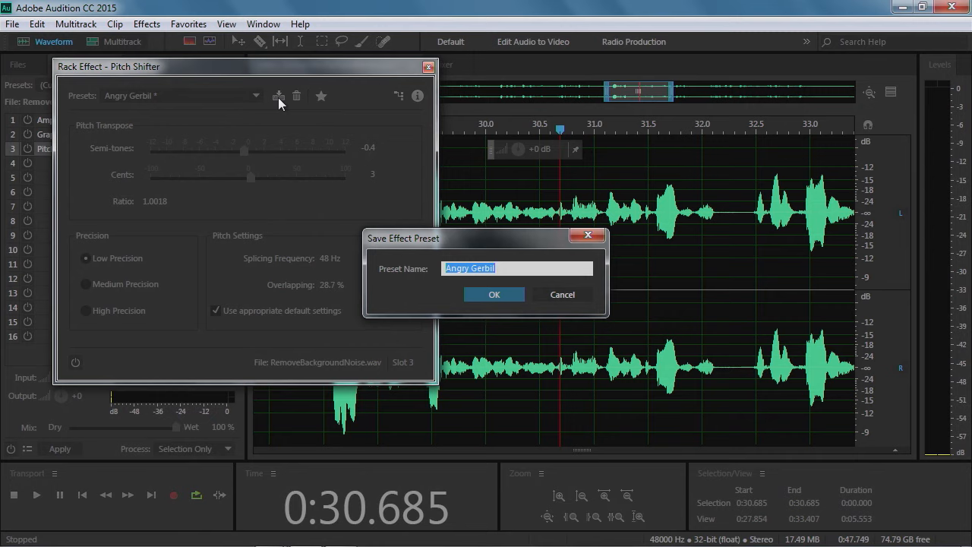
pyautogui.write('QmaxTom_Slow')
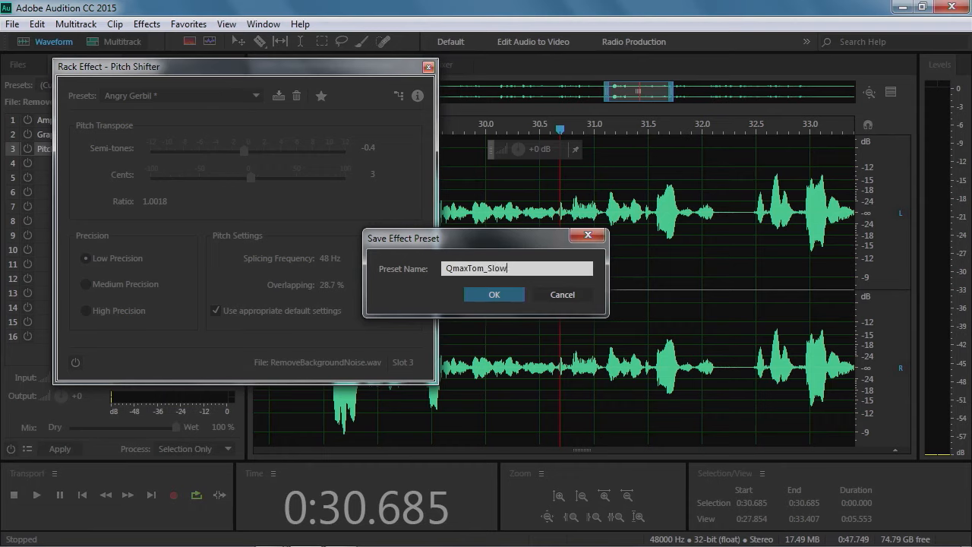
pyautogui.write('Pitch')
pyautogui.click(504, 296)
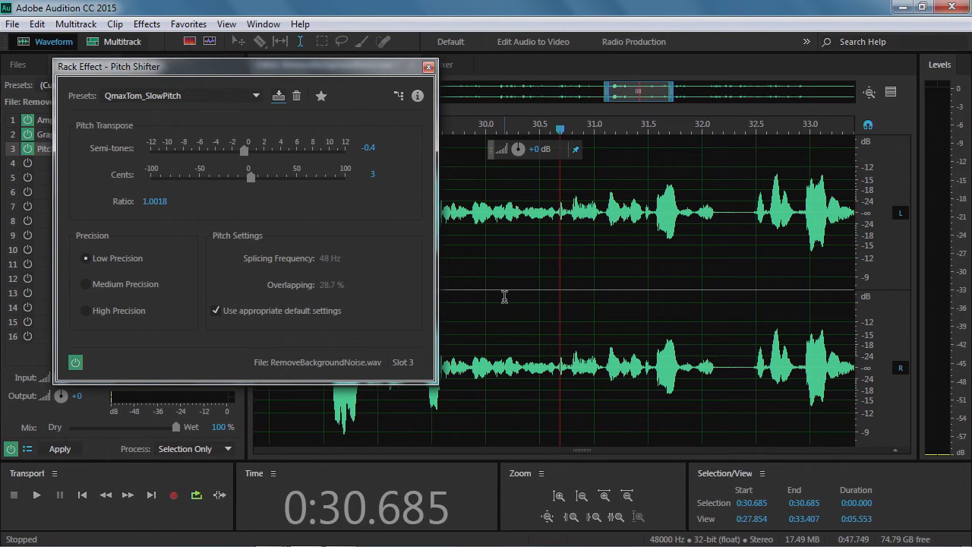
pyautogui.click(428, 67)
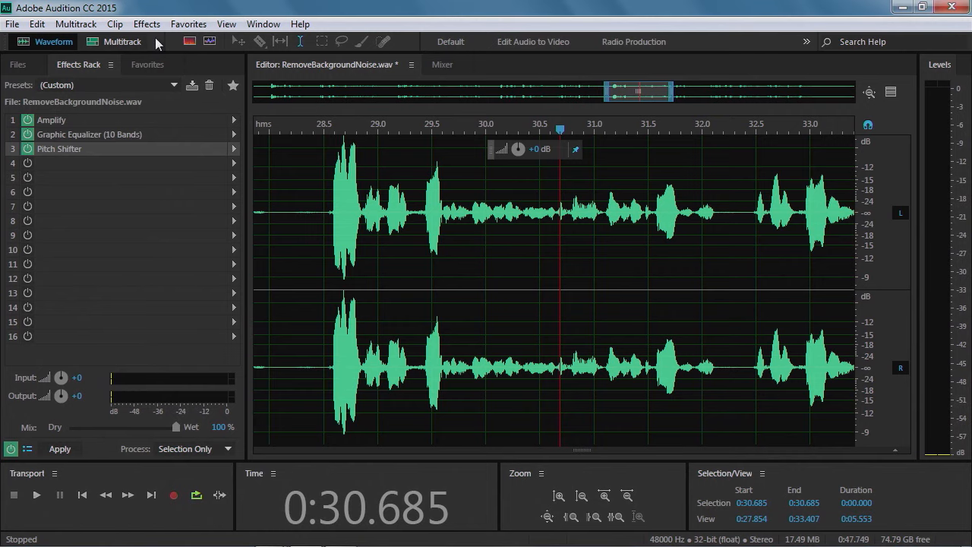
pyautogui.click(234, 163)
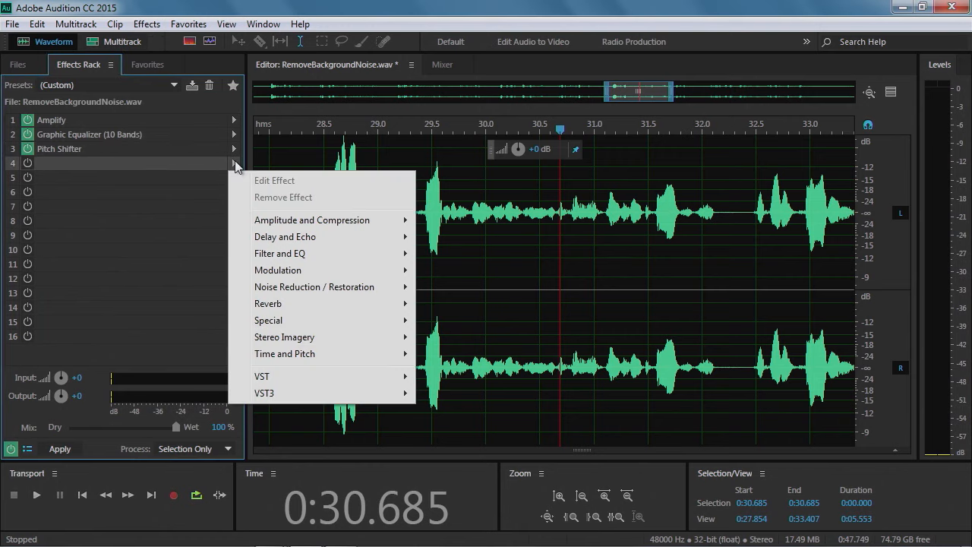
pyautogui.moveTo(290, 276)
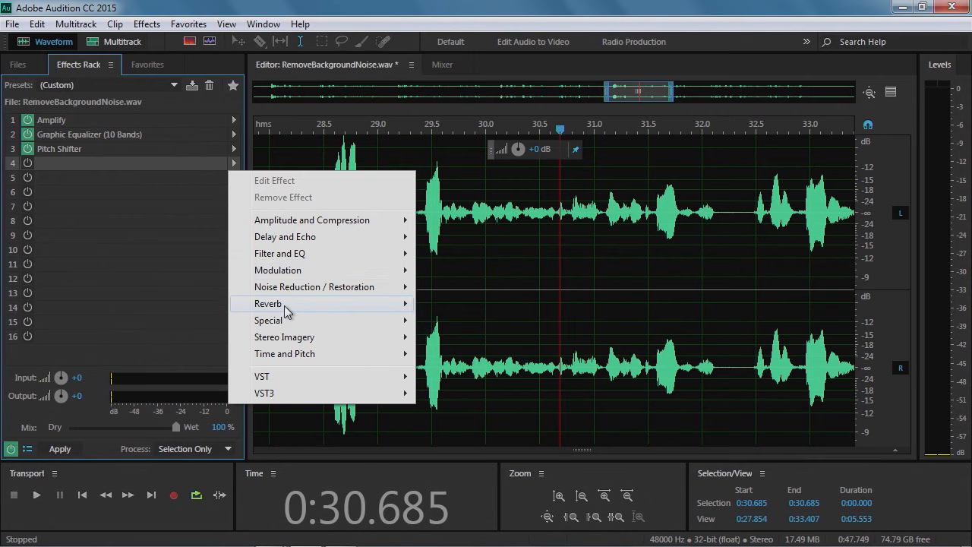
pyautogui.moveTo(287, 310)
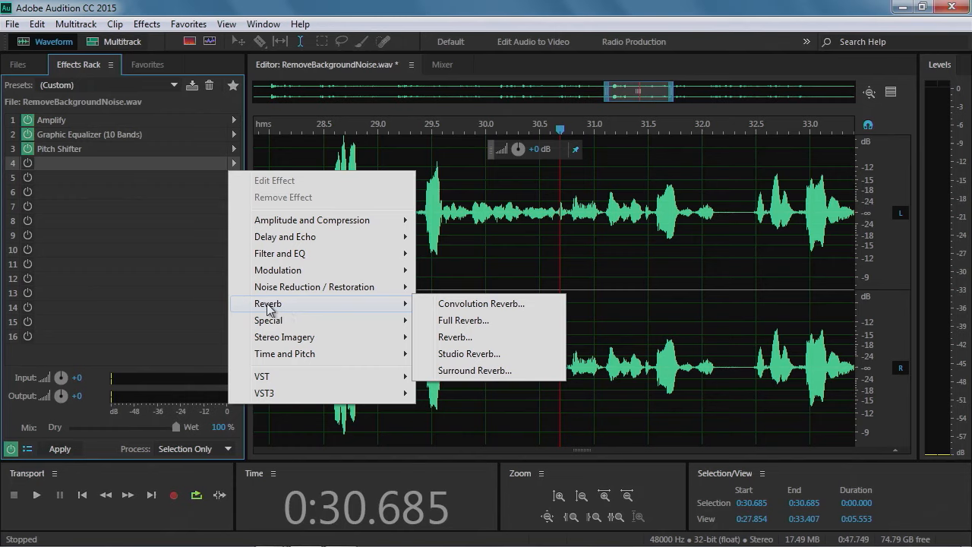
pyautogui.moveTo(305, 241)
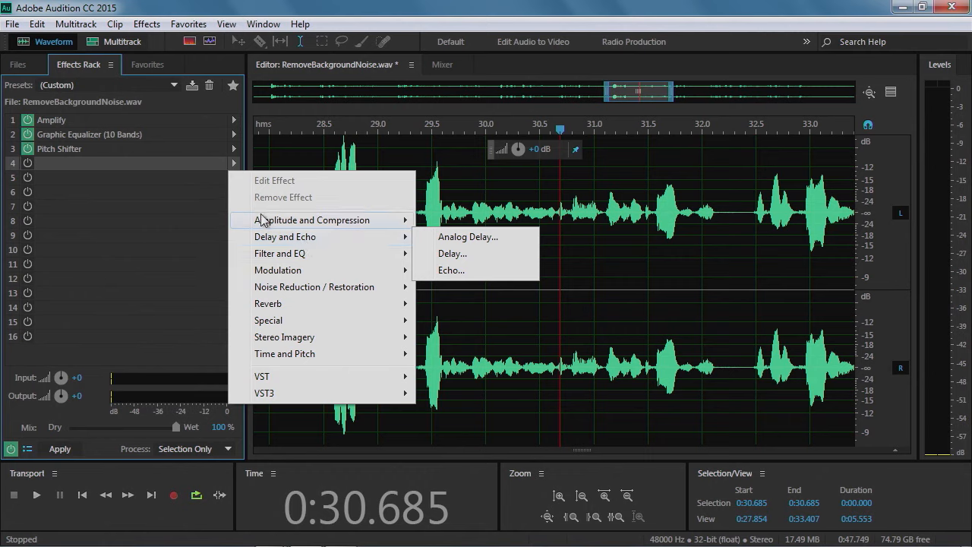
pyautogui.click(129, 161)
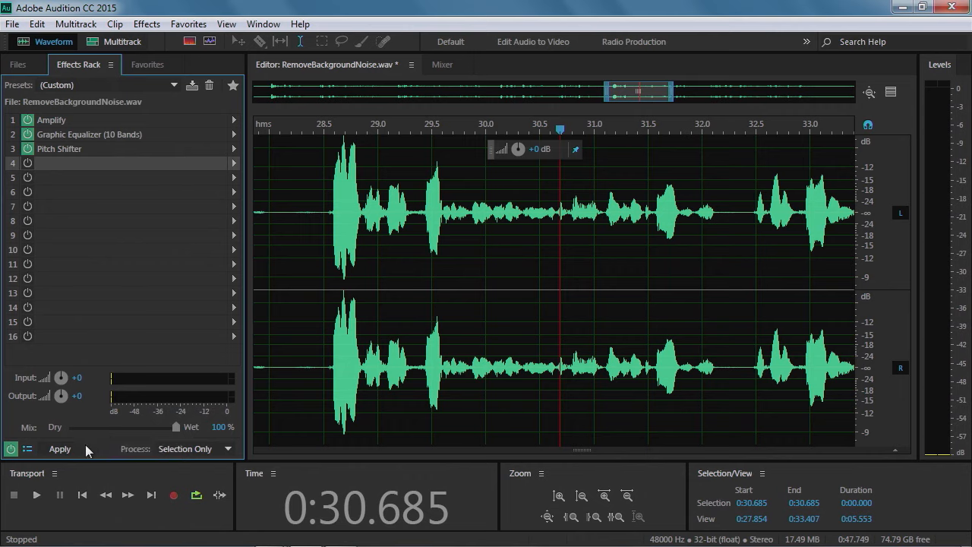
# Vary the rack's Dry/Wet mix during playback and set it back to 100% wet
pyautogui.press('space')
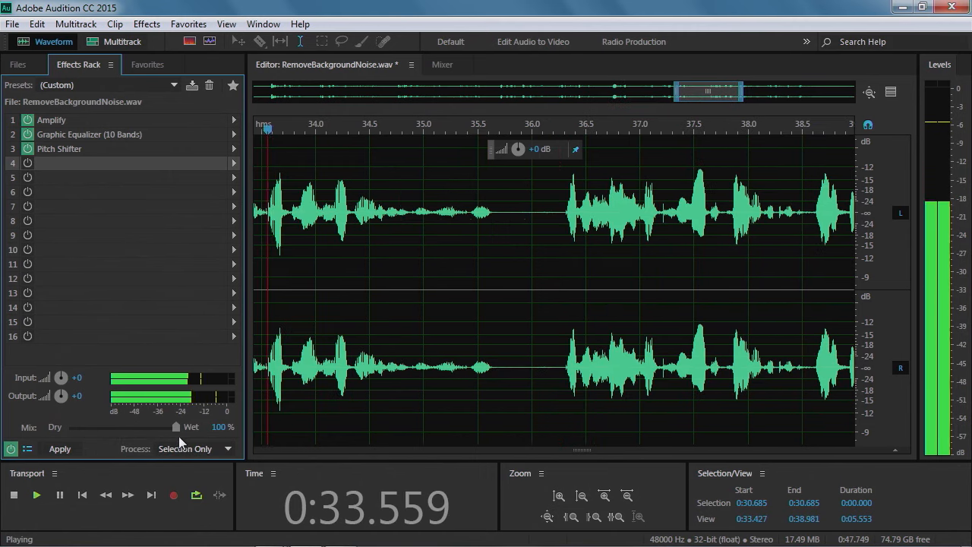
pyautogui.press('space')
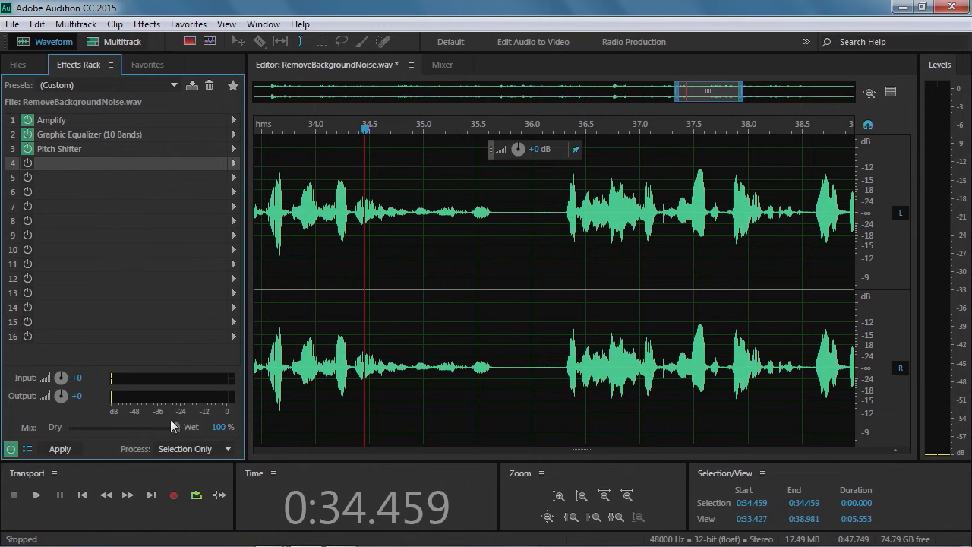
pyautogui.moveTo(177, 428); pyautogui.dragTo(119, 433)
pyautogui.press('space')
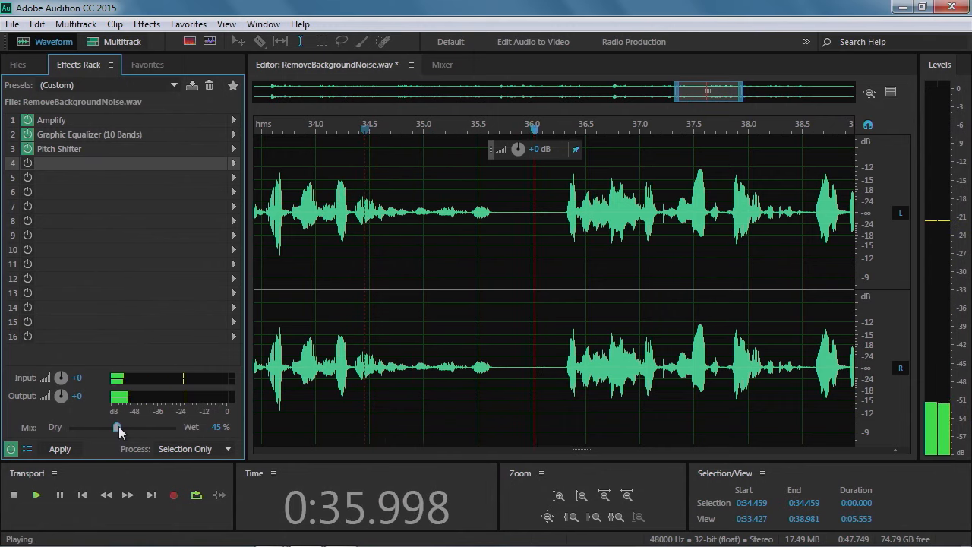
pyautogui.moveTo(118, 426); pyautogui.dragTo(65, 429)
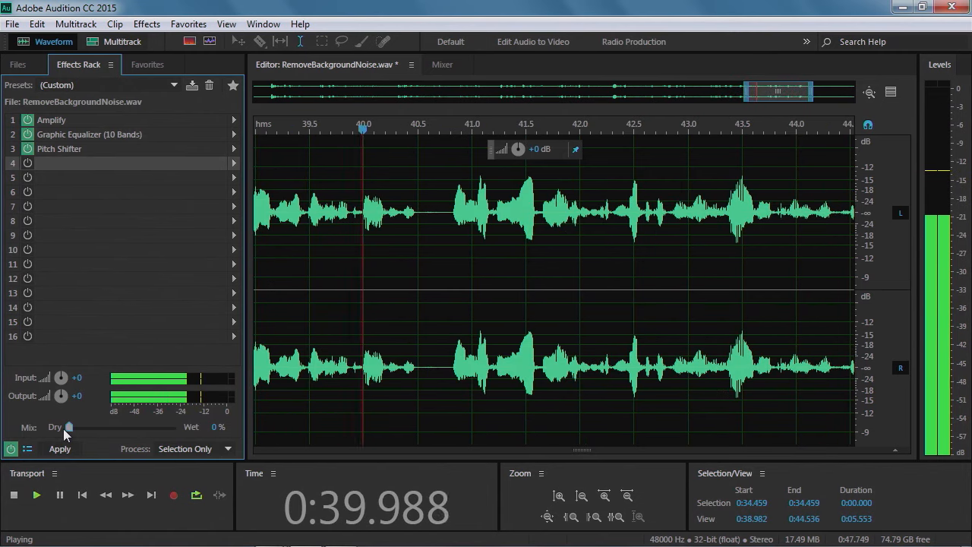
pyautogui.moveTo(67, 429); pyautogui.dragTo(179, 428)
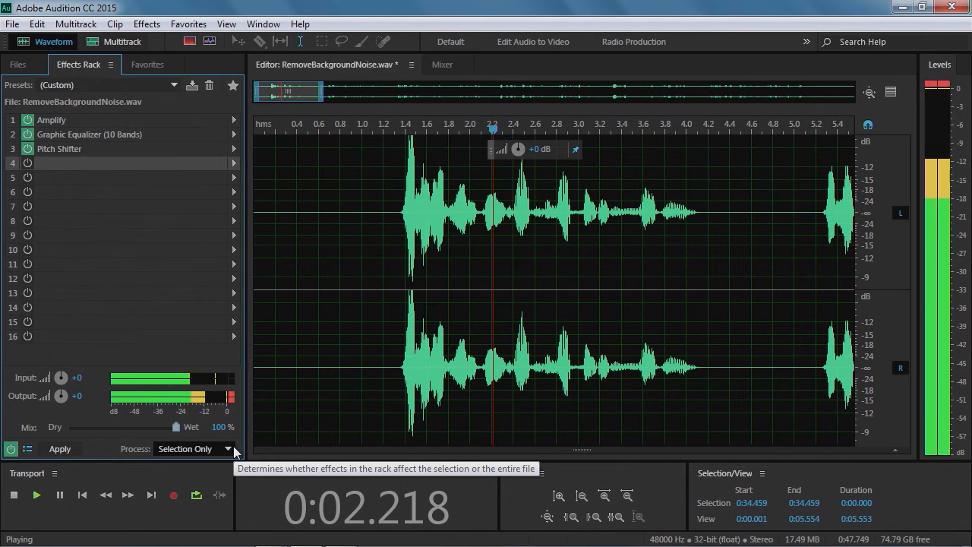
pyautogui.press('space')
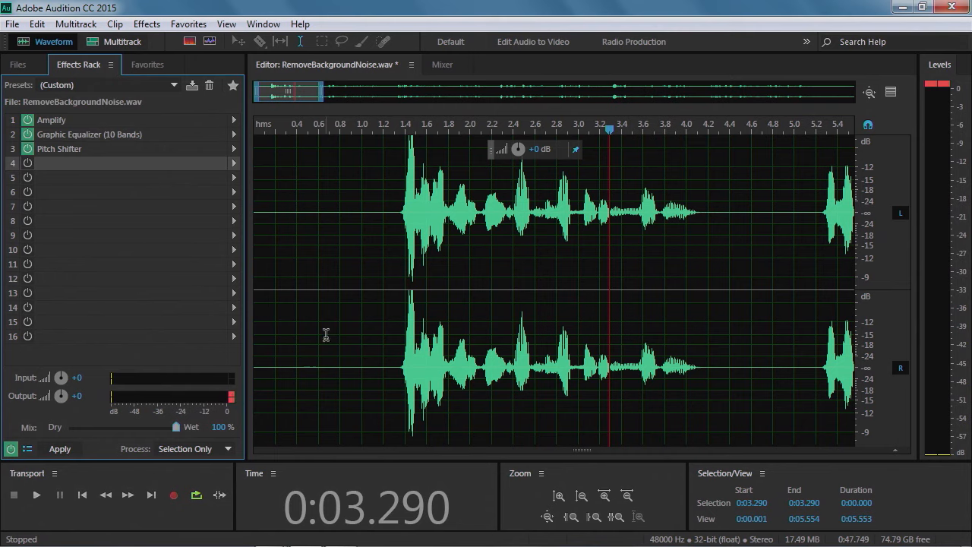
# Position the playhead just before the speech begins and play a short portion of it
pyautogui.click(611, 133)
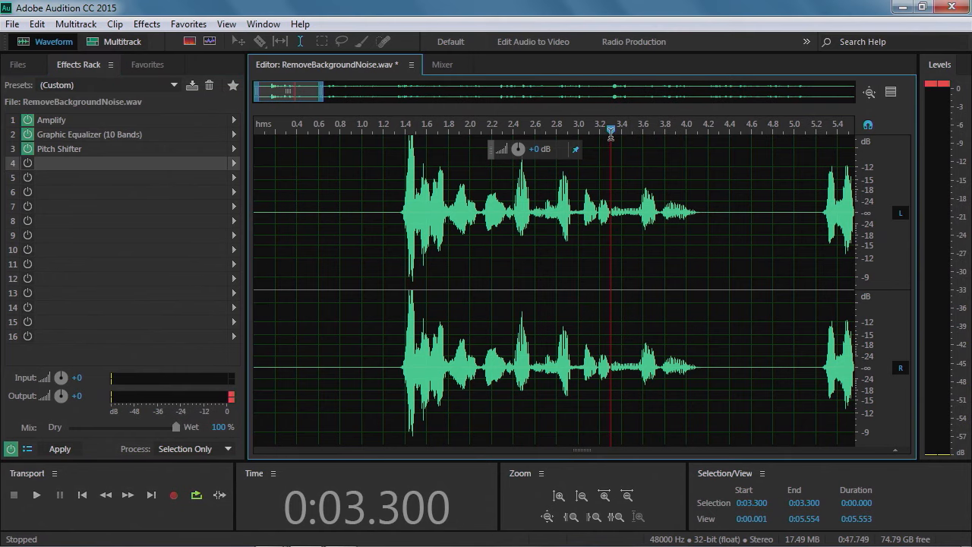
pyautogui.moveTo(611, 132); pyautogui.dragTo(449, 148)
pyautogui.click(419, 157)
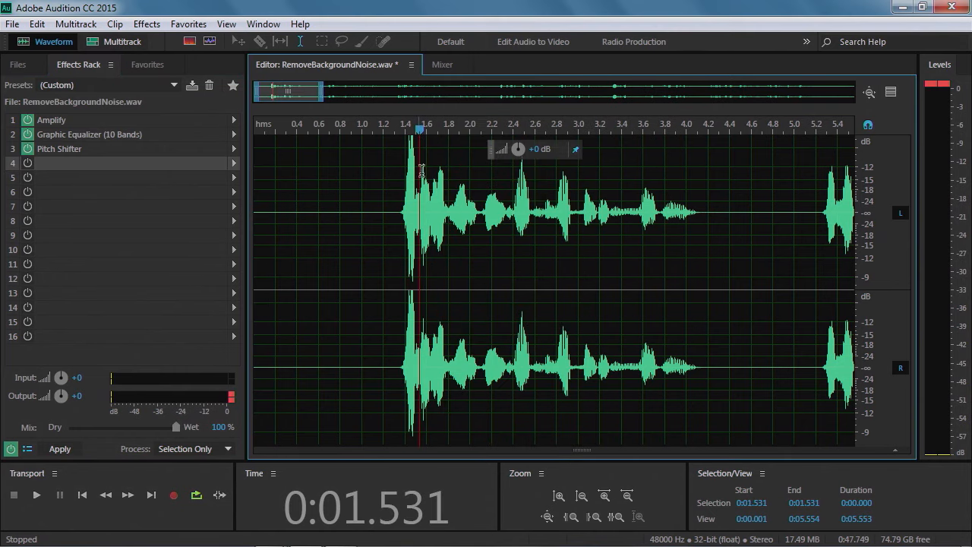
pyautogui.scroll(-2, 881, 211)
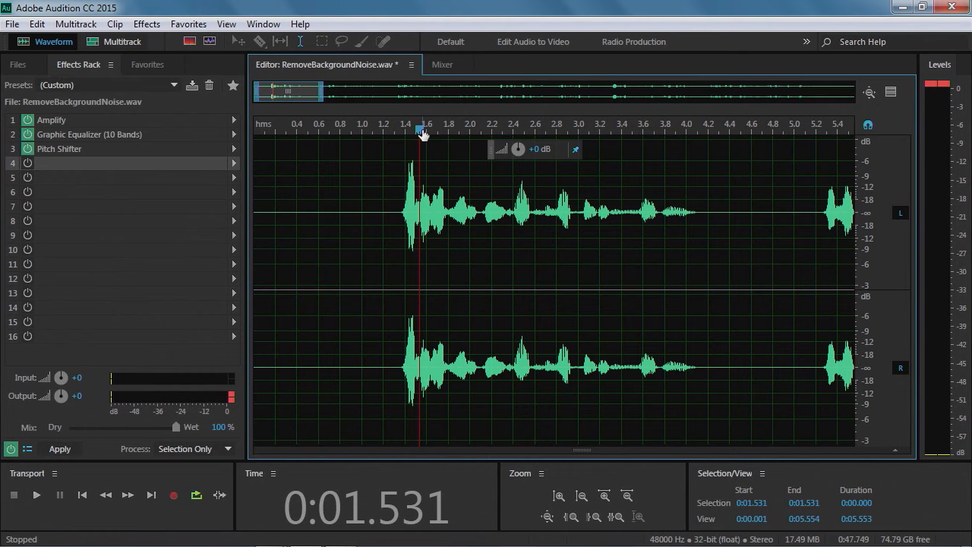
pyautogui.moveTo(424, 132); pyautogui.dragTo(291, 133)
pyautogui.press('space')
pyautogui.press('space')
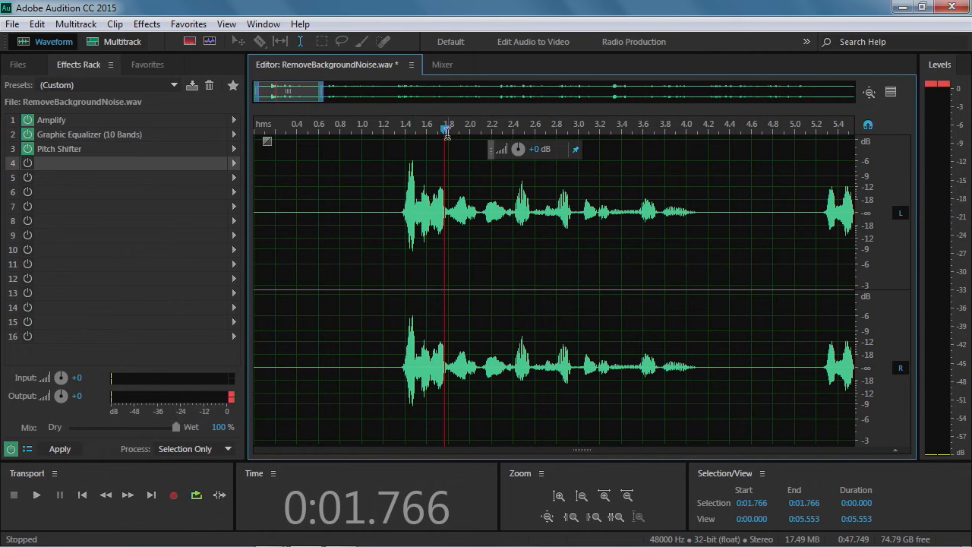
pyautogui.moveTo(445, 131); pyautogui.dragTo(415, 134)
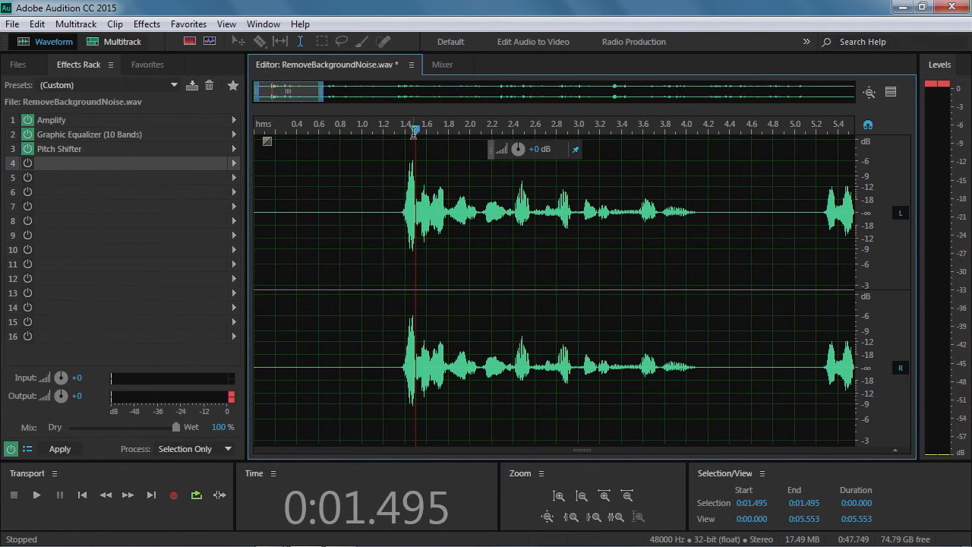
# Open the Amplify effect in the rack and set its gain to 3 dB
pyautogui.click(59, 121)
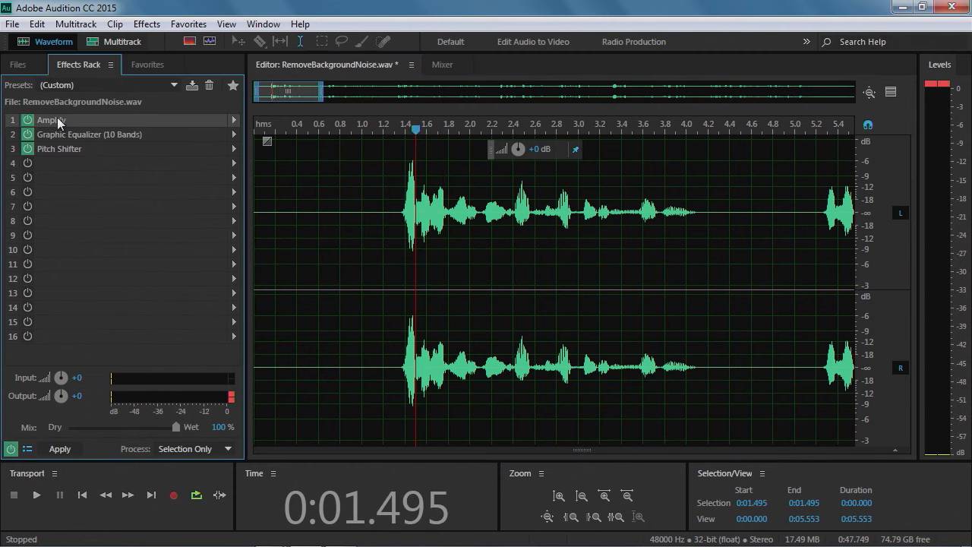
pyautogui.doubleClick(58, 122)
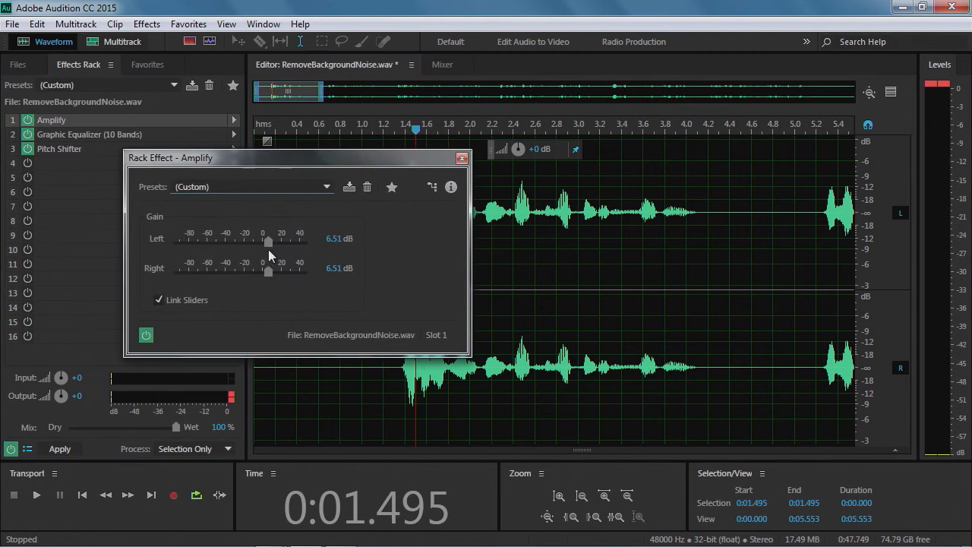
pyautogui.click(330, 240)
pyautogui.write('30')
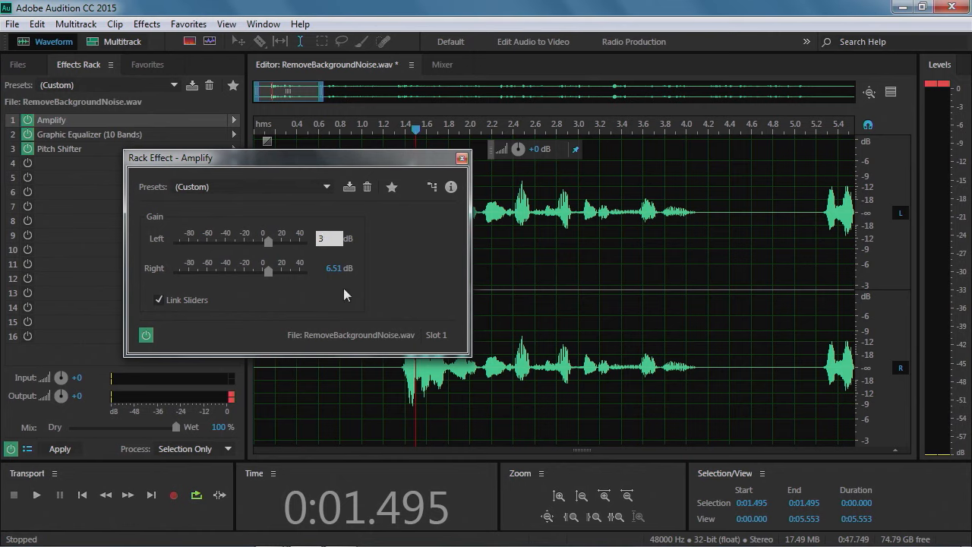
pyautogui.press('Return')
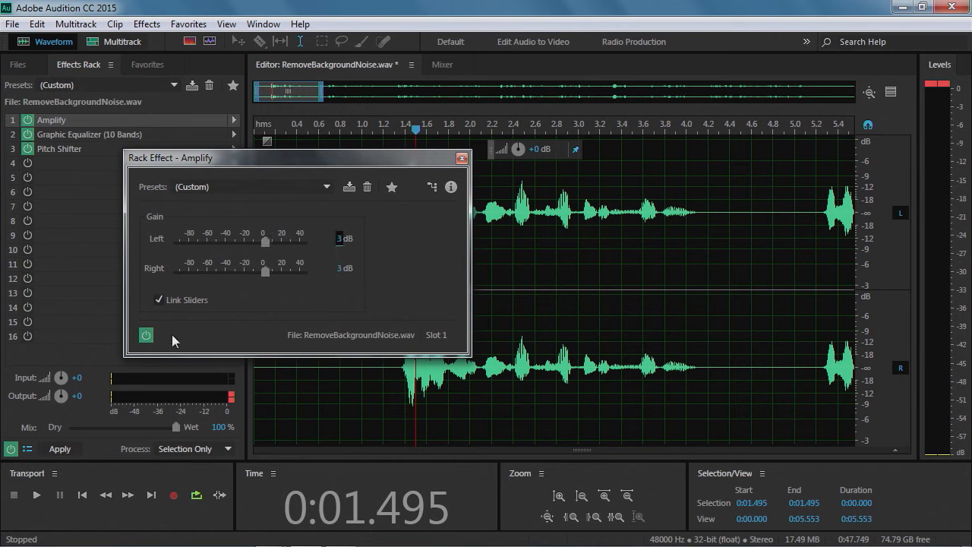
# Preview the result from near the start of the file and close the Amplify dialog
pyautogui.moveTo(417, 132); pyautogui.dragTo(318, 131)
pyautogui.press('space')
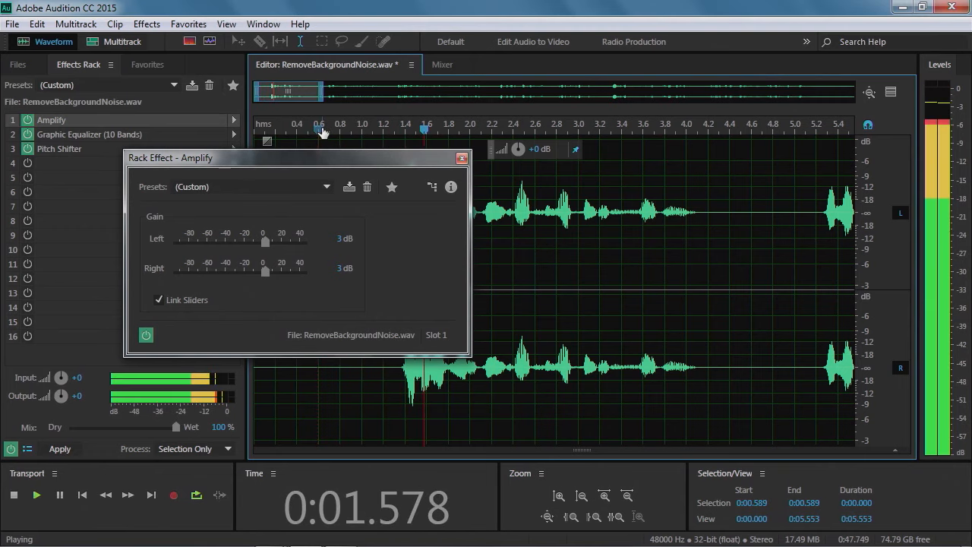
pyautogui.press('space')
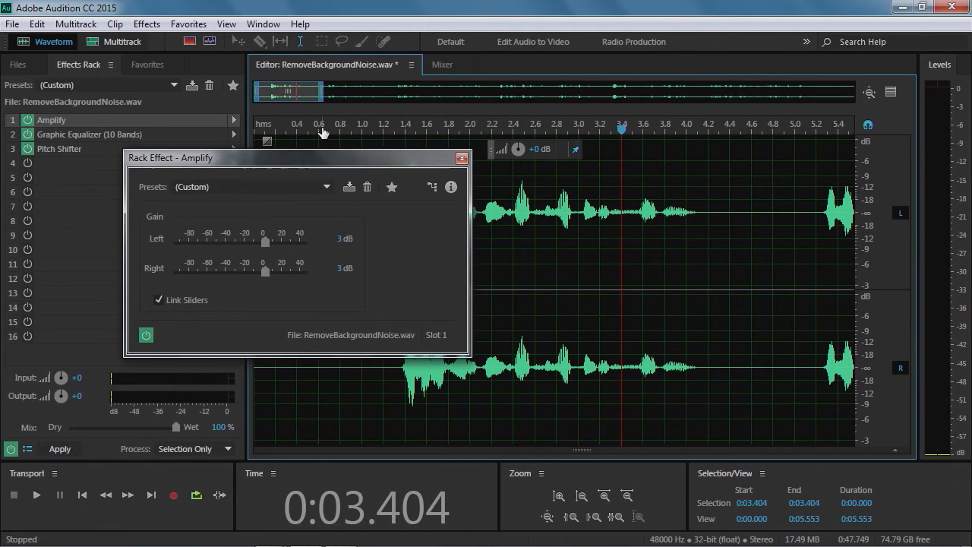
pyautogui.click(462, 158)
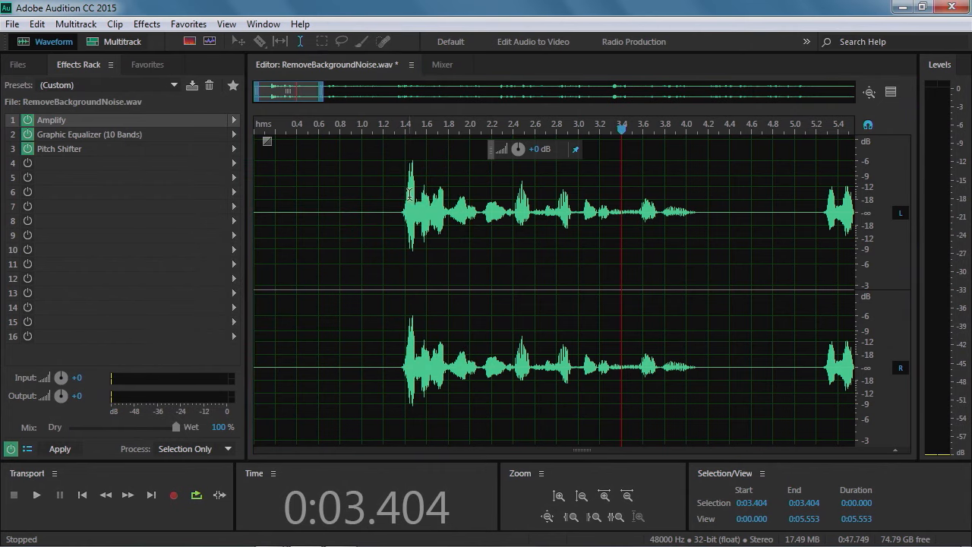
# Apply the Effects Rack chain to the entire file
pyautogui.moveTo(405, 191); pyautogui.dragTo(414, 192)
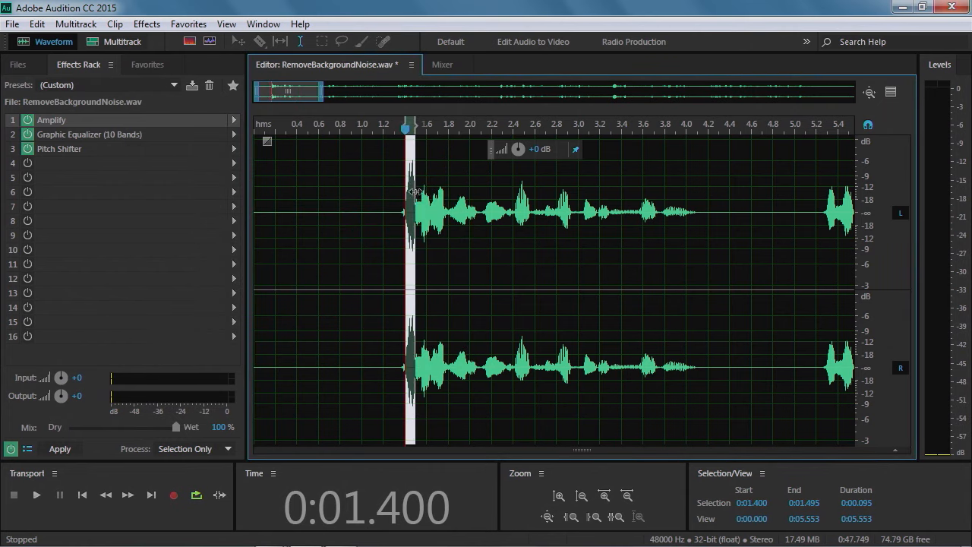
pyautogui.click(437, 258)
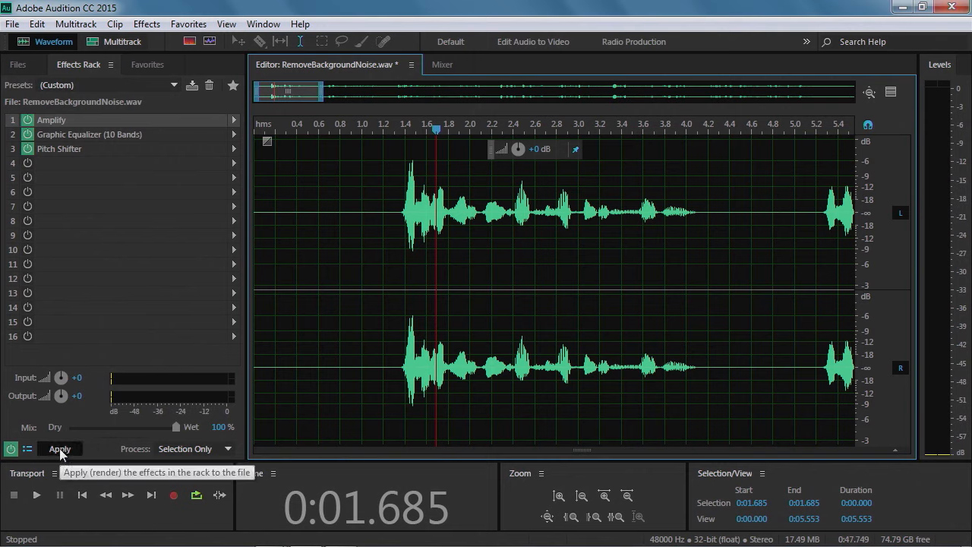
pyautogui.click(164, 449)
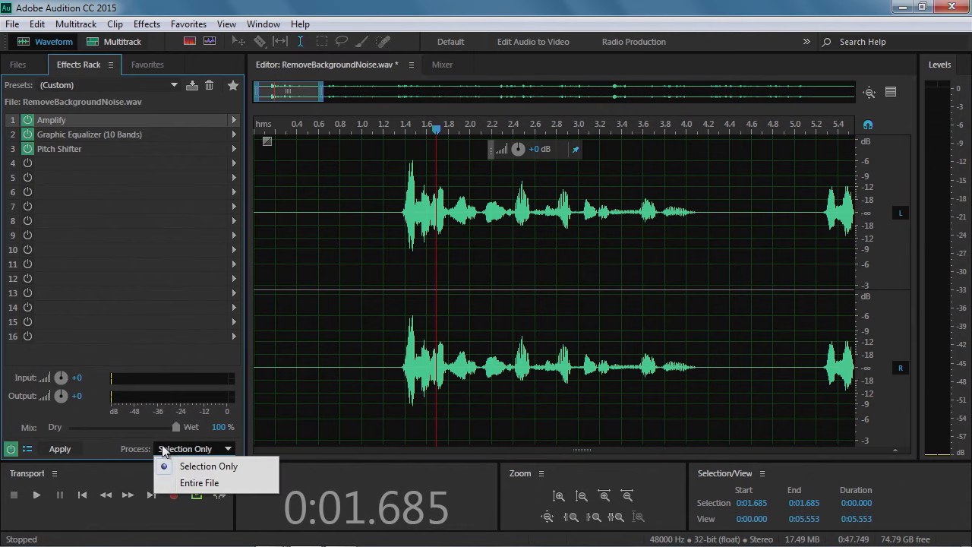
pyautogui.click(192, 486)
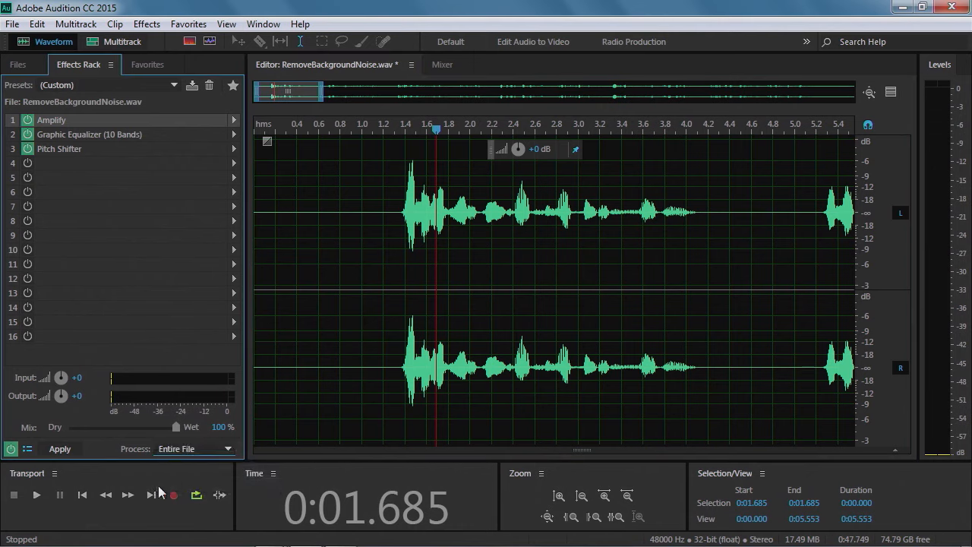
pyautogui.click(63, 451)
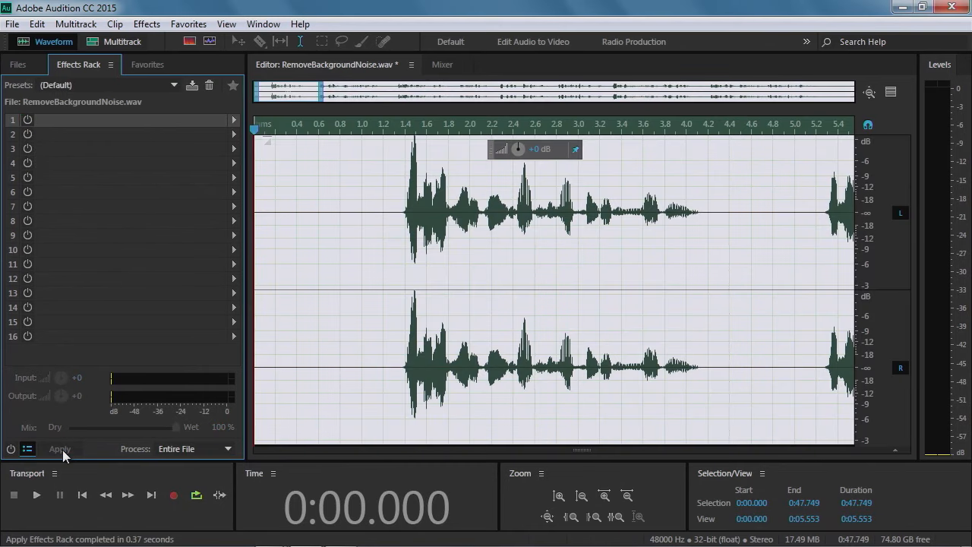
# Select the loud spike where speech starts, around 1.4 seconds, and lower its volume with the on-clip level control
pyautogui.click(424, 174)
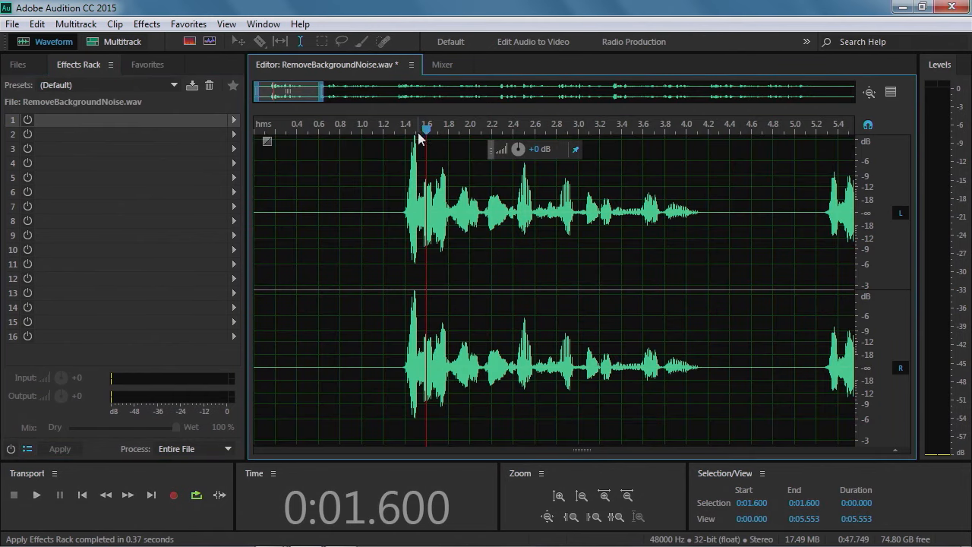
pyautogui.moveTo(419, 172); pyautogui.dragTo(409, 177)
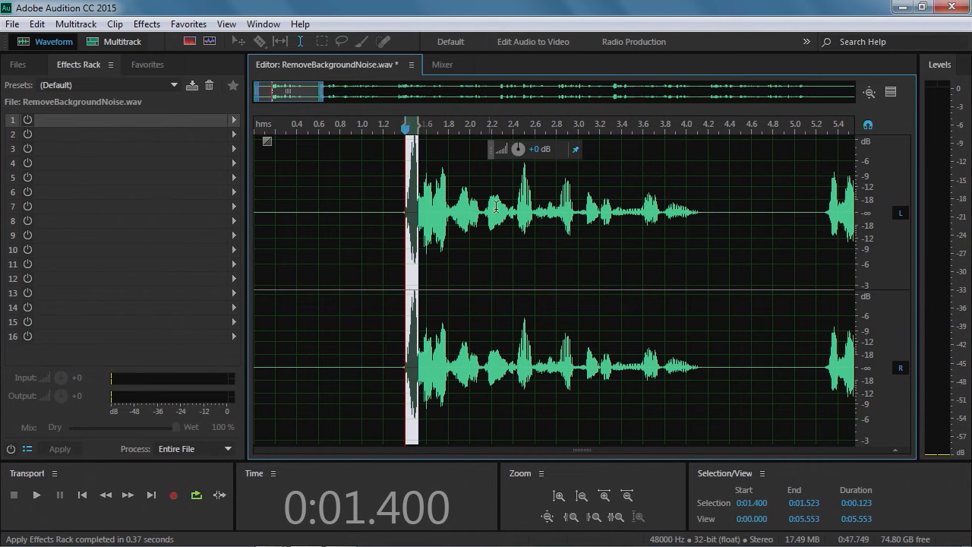
pyautogui.moveTo(521, 150); pyautogui.dragTo(519, 150)
pyautogui.moveTo(517, 149); pyautogui.dragTo(517, 149)
# Position the playhead just before the speech and play back a portion to review the result
pyautogui.click(392, 173)
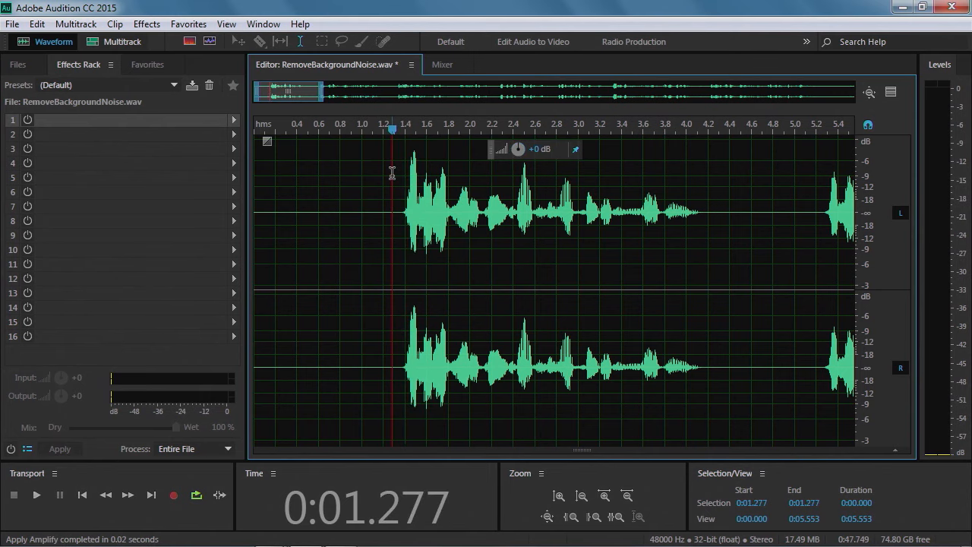
pyautogui.click(351, 164)
pyautogui.press('space')
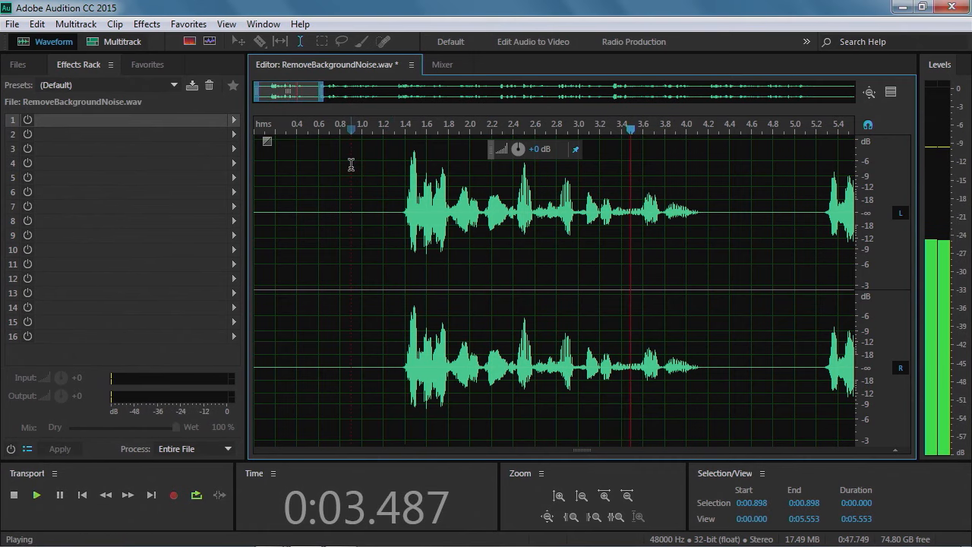
pyautogui.press('space')
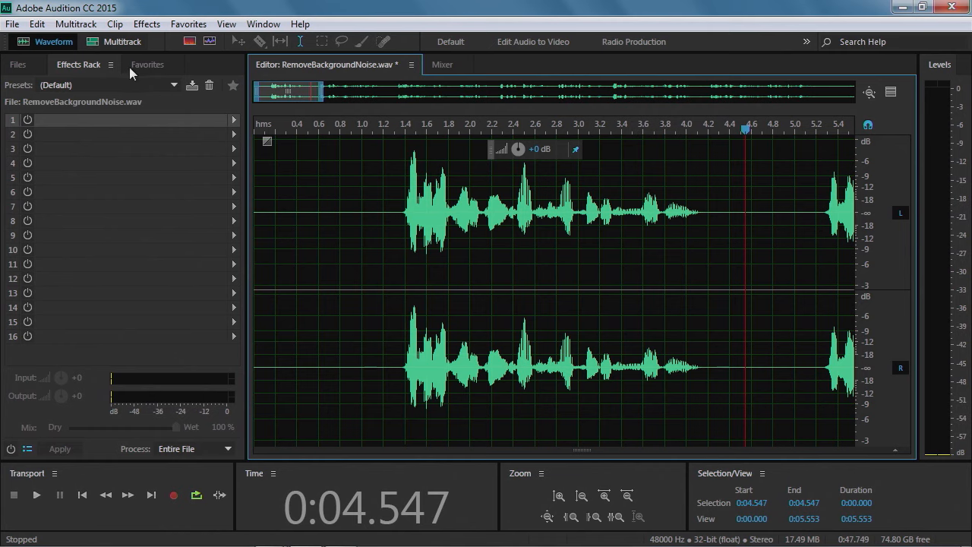
# Save the edited RemoveBackgroundNoise.wav file
pyautogui.click(12, 23)
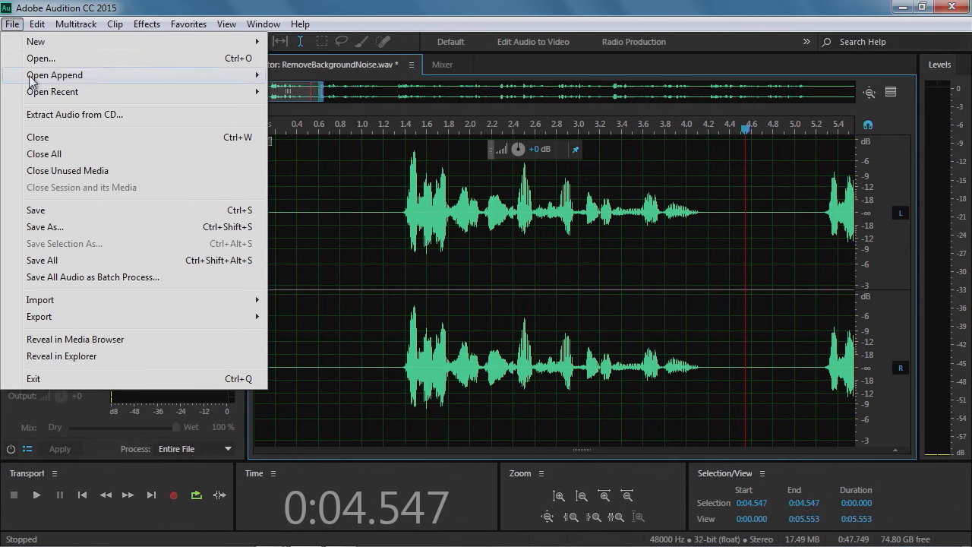
pyautogui.click(48, 208)
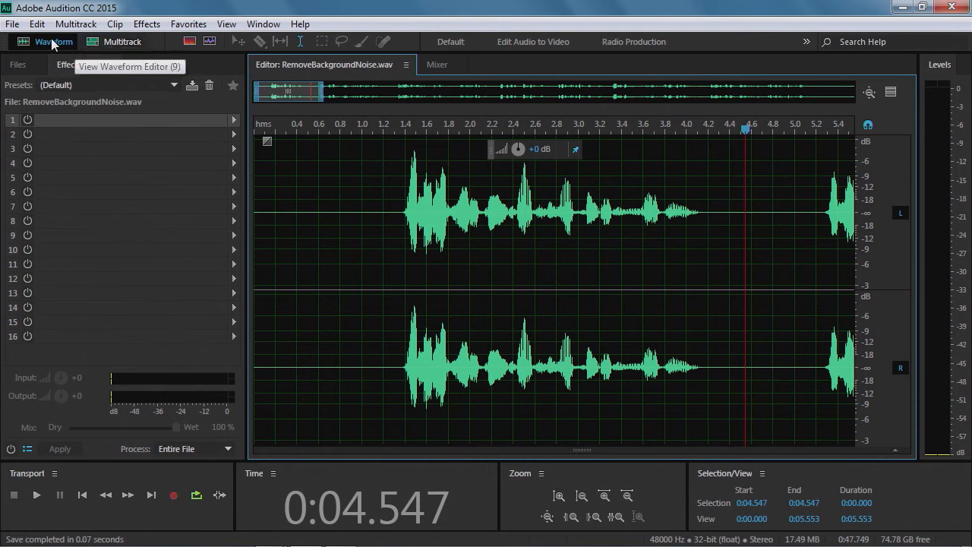
# Start a new multitrack session and name it TomMixdown
pyautogui.click(102, 43)
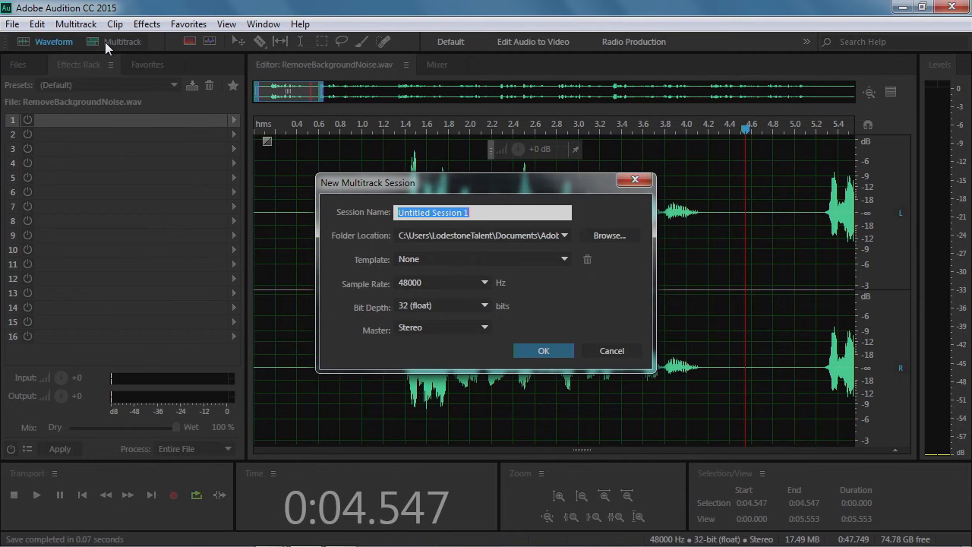
pyautogui.write('TomMixdown')
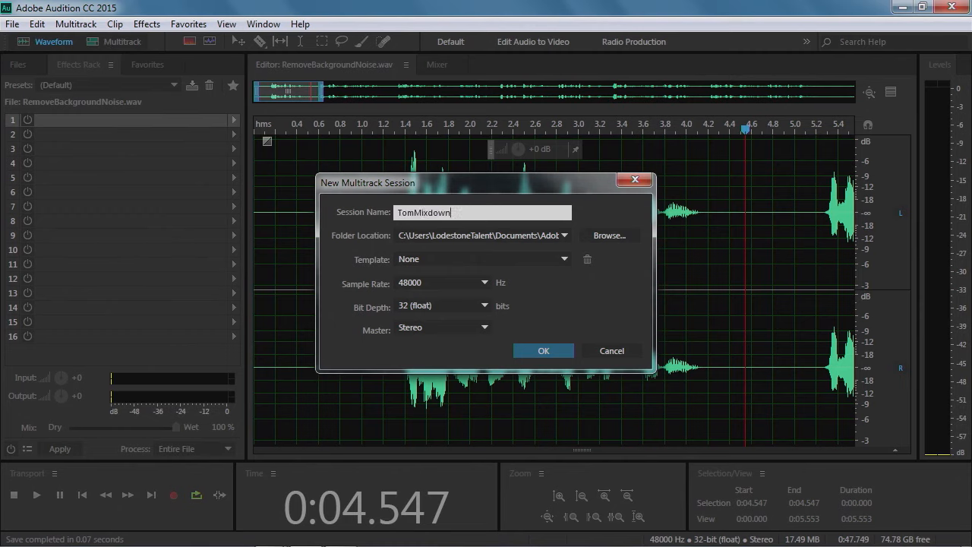
# Set the session's folder location to the Audition_Lessons folder on the Desktop
pyautogui.click(609, 235)
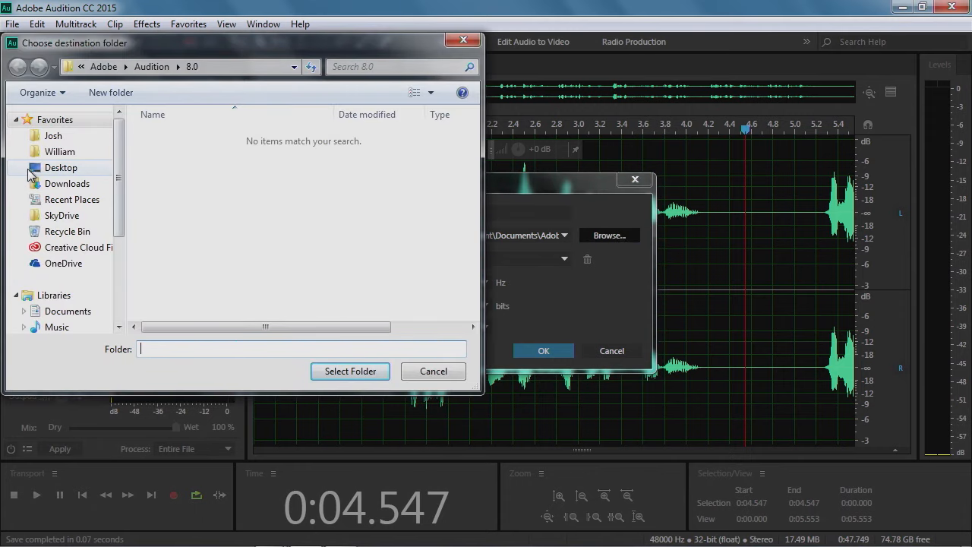
pyautogui.click(50, 168)
pyautogui.doubleClick(187, 304)
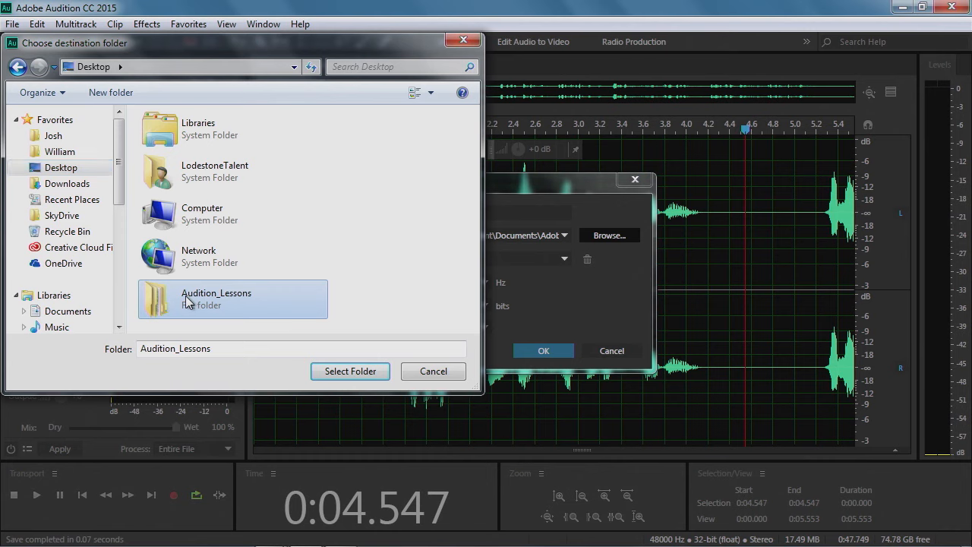
pyautogui.click(363, 375)
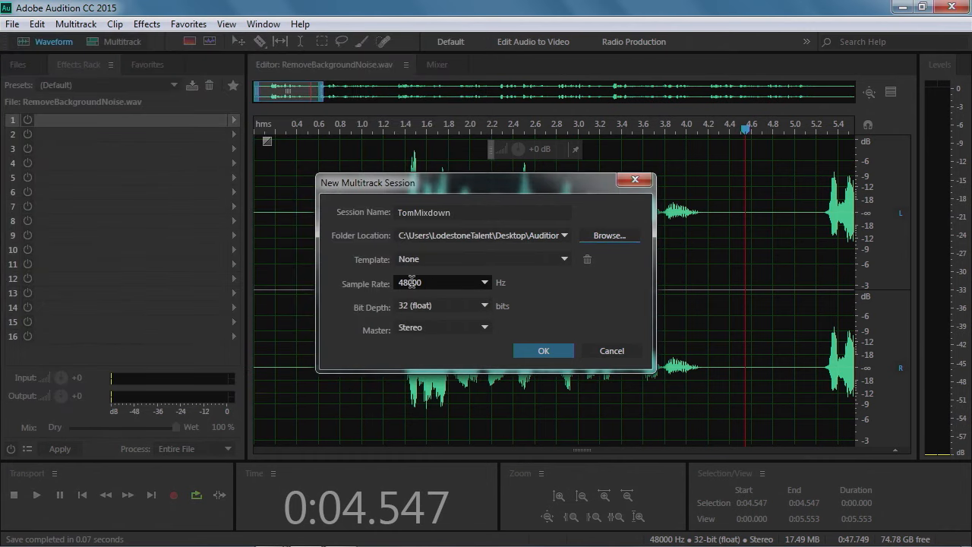
# Choose no template for the session and create it
pyautogui.click(501, 260)
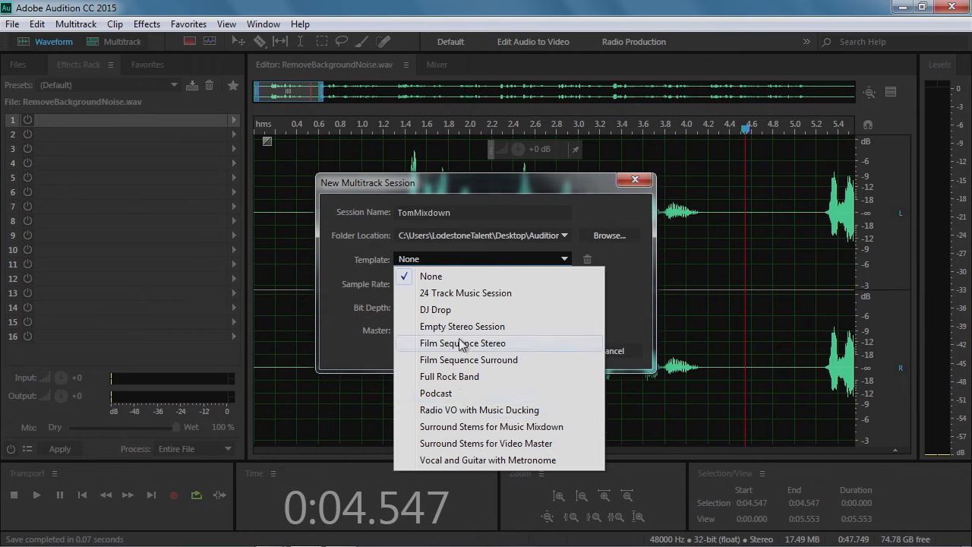
pyautogui.click(425, 276)
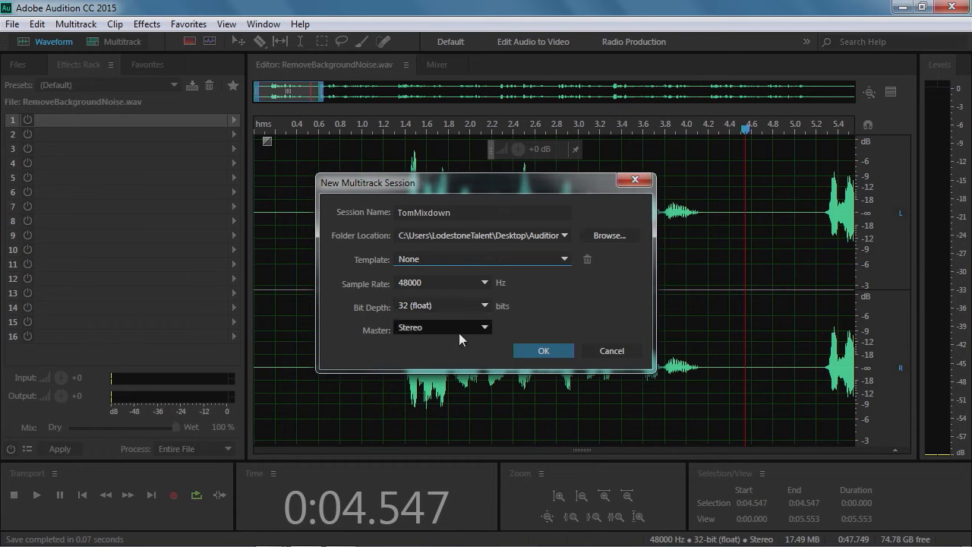
pyautogui.click(529, 354)
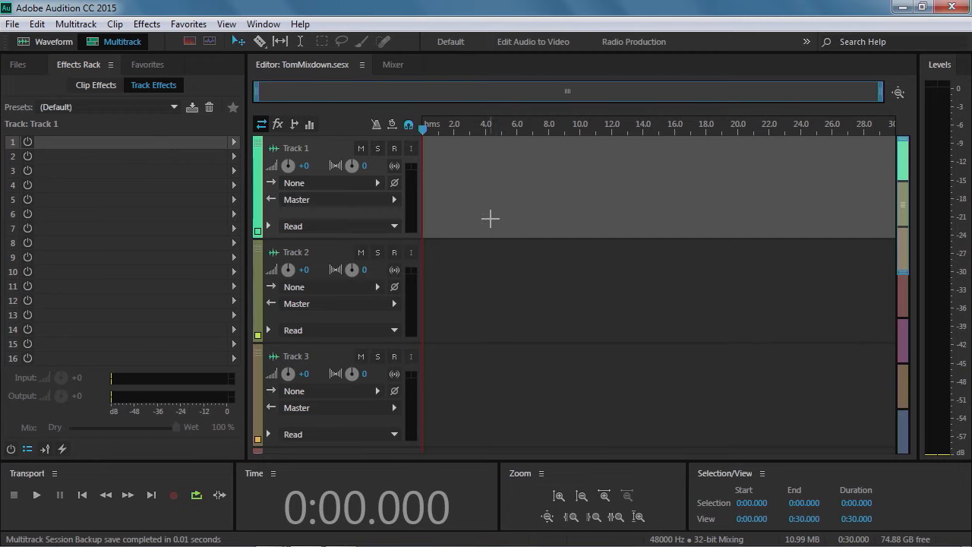
pyautogui.click(361, 185)
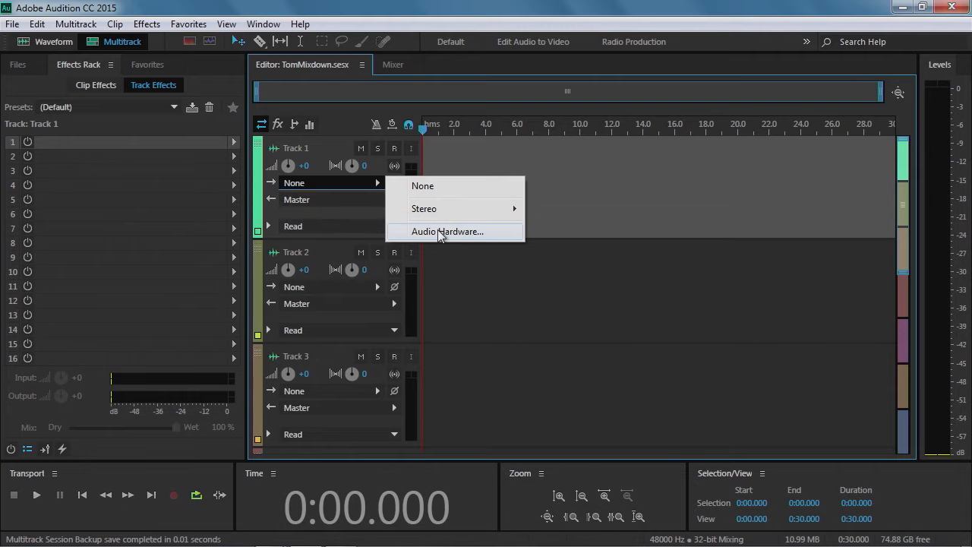
pyautogui.click(483, 275)
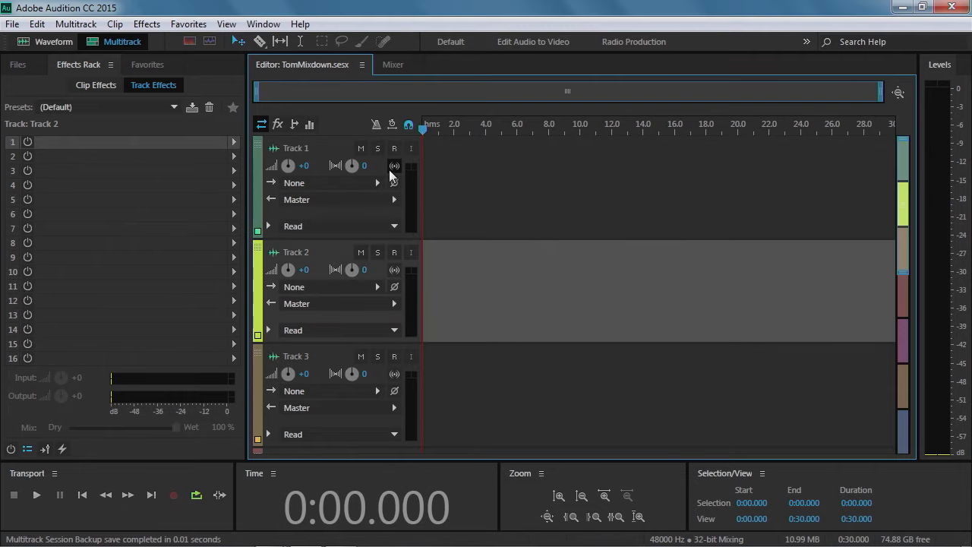
pyautogui.click(471, 194)
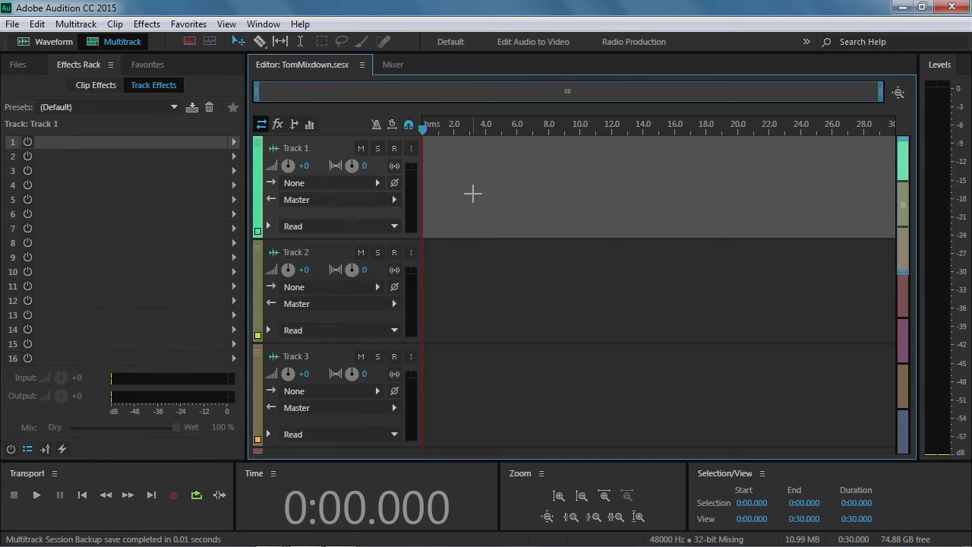
pyautogui.rightClick(473, 193)
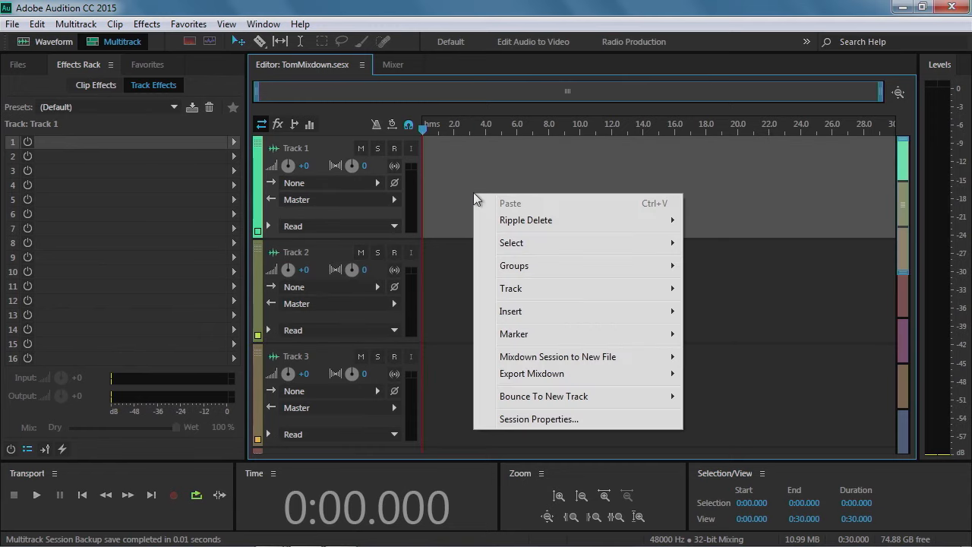
pyautogui.click(448, 164)
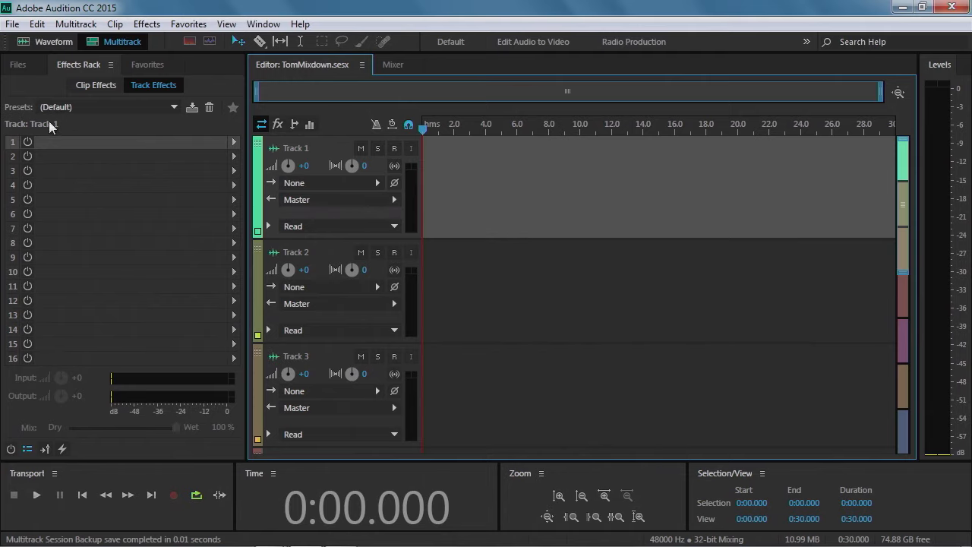
# Place RemoveBackgroundNoise.wav at the start of Track 1 and play the session back briefly
pyautogui.click(32, 64)
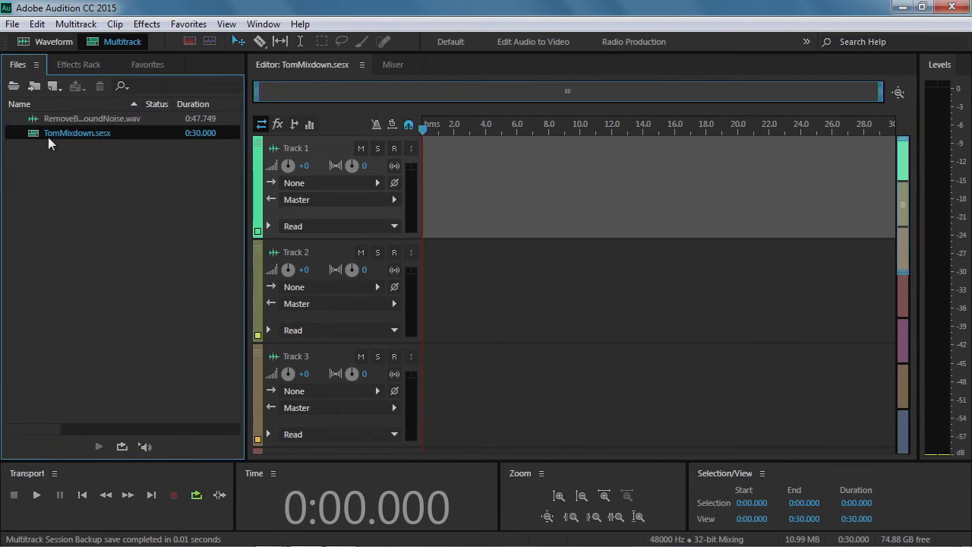
pyautogui.moveTo(58, 120); pyautogui.dragTo(422, 178)
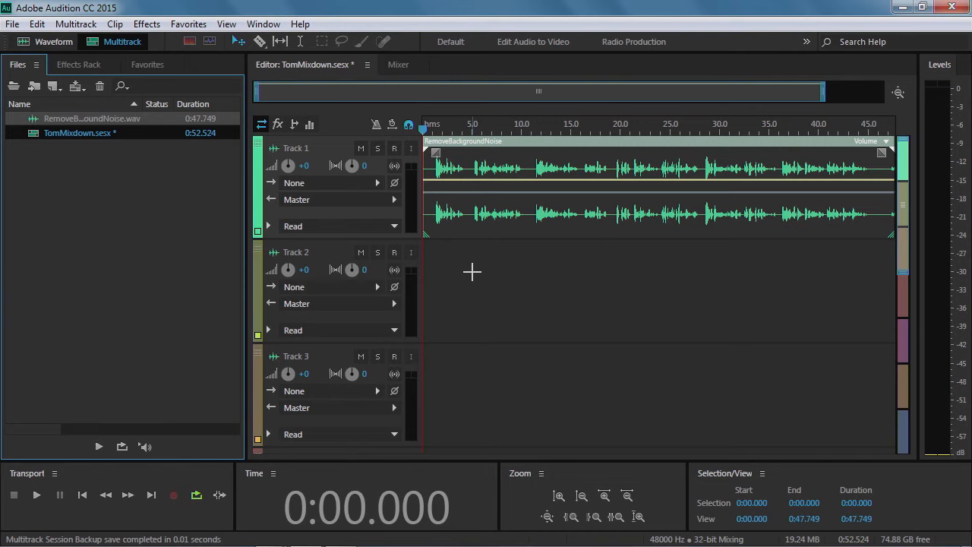
pyautogui.press('space')
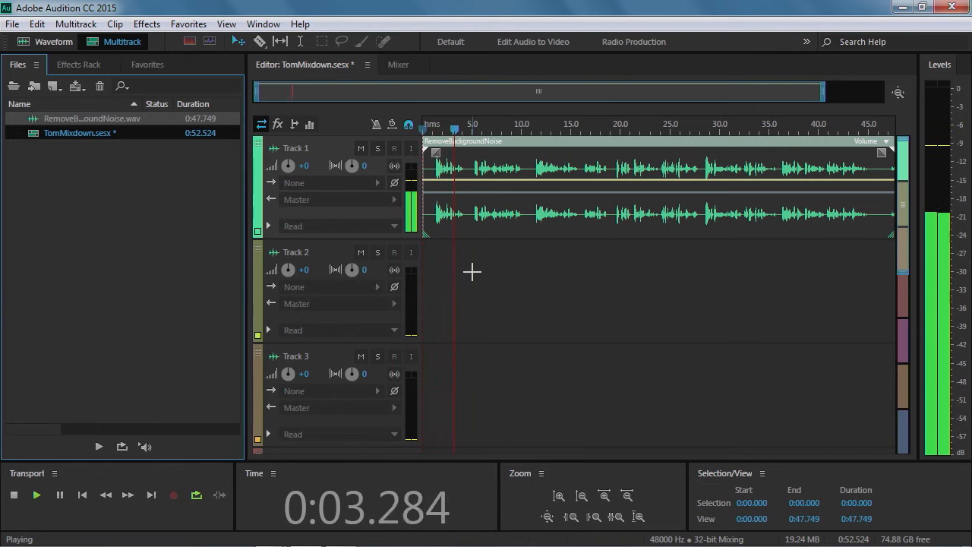
pyautogui.press('space')
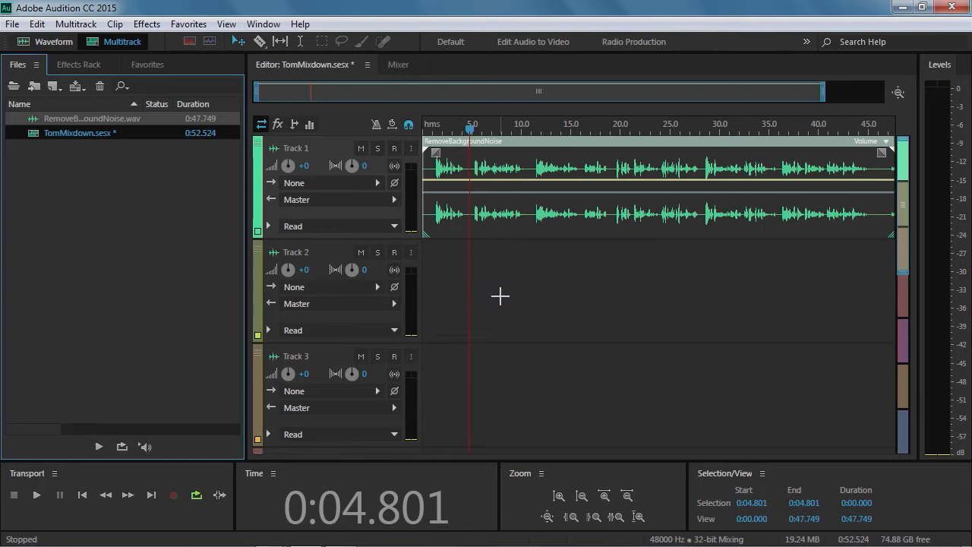
# Import obvious-solution.mp3 from the Background Music folder inside Audition_Lessons
pyautogui.click(95, 193)
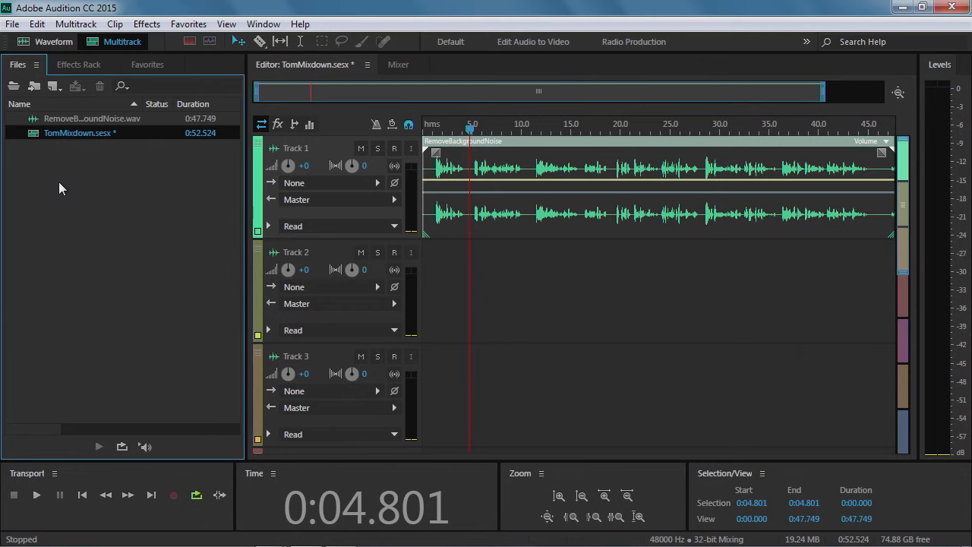
pyautogui.doubleClick(58, 182)
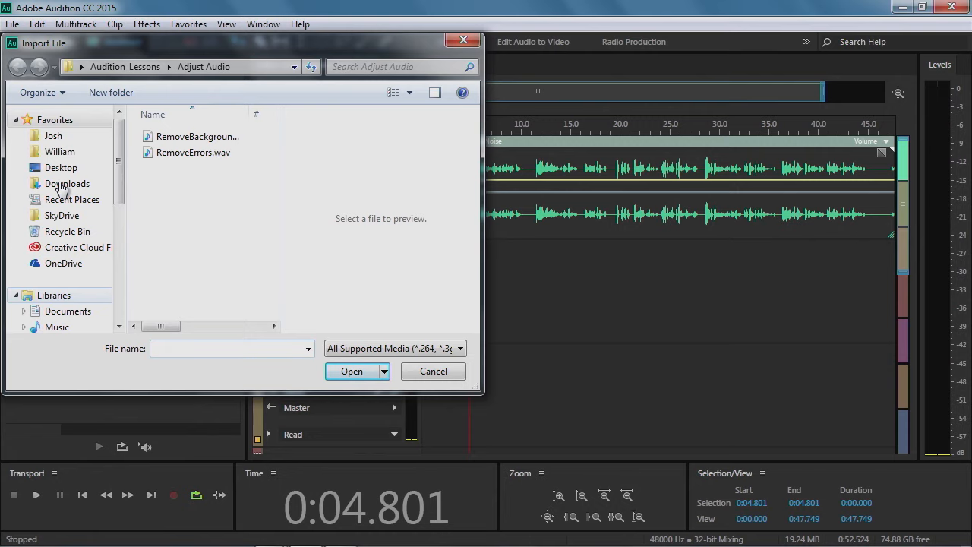
pyautogui.click(144, 67)
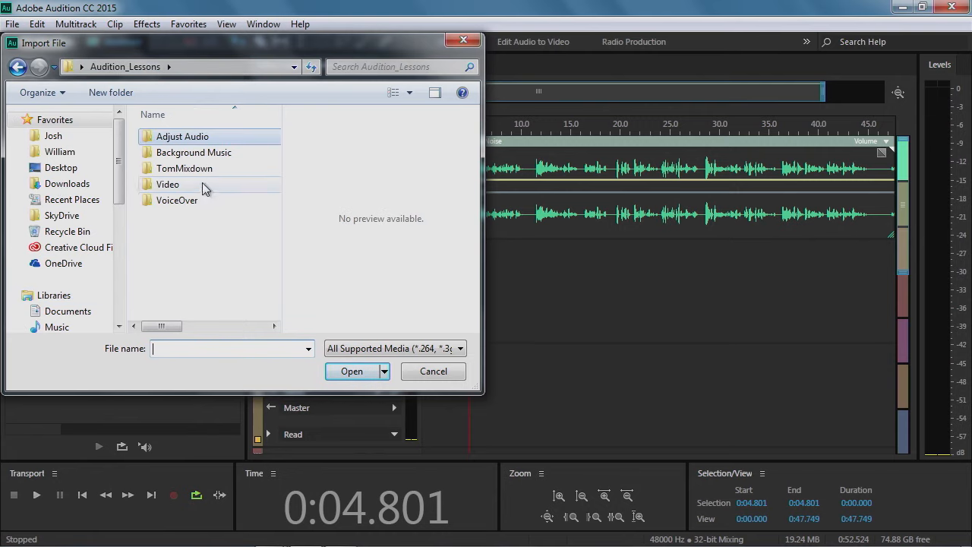
pyautogui.click(185, 154)
pyautogui.doubleClick(186, 155)
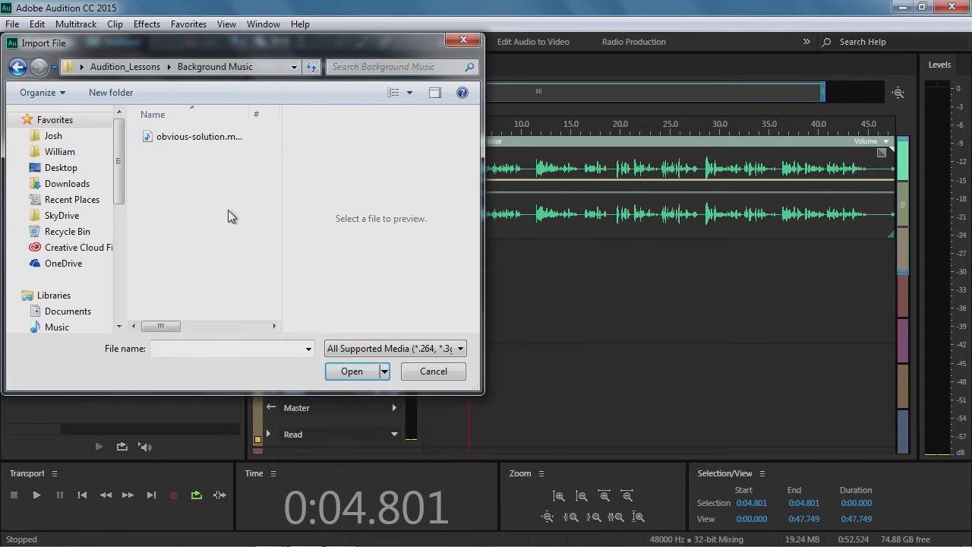
pyautogui.click(190, 138)
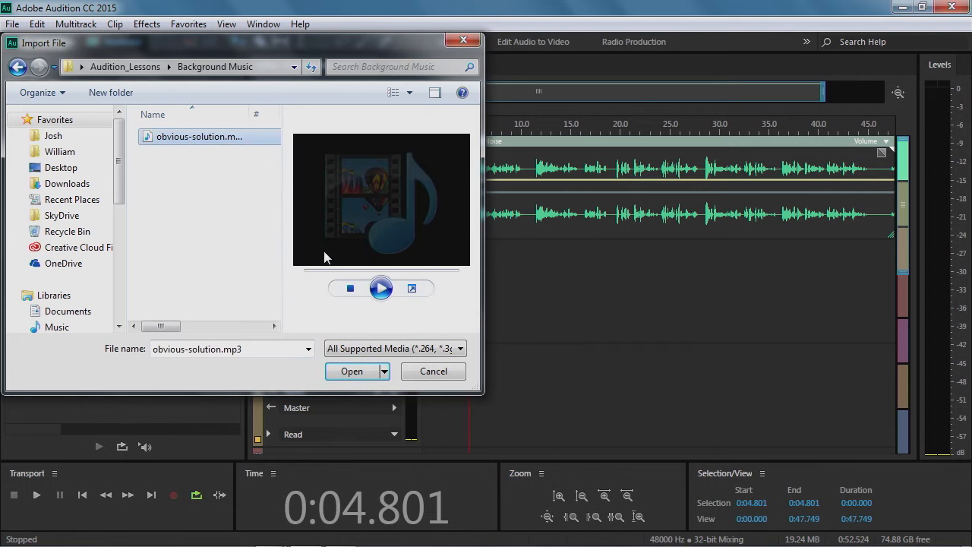
pyautogui.click(351, 370)
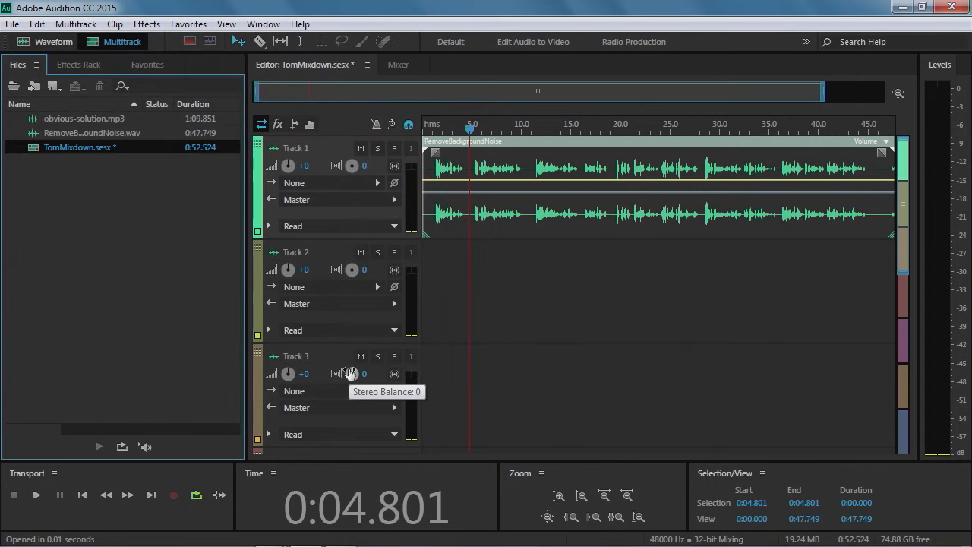
# Open obvious-solution.mp3 in the waveform editor to inspect it, then return to the TomMixdown session
pyautogui.doubleClick(61, 118)
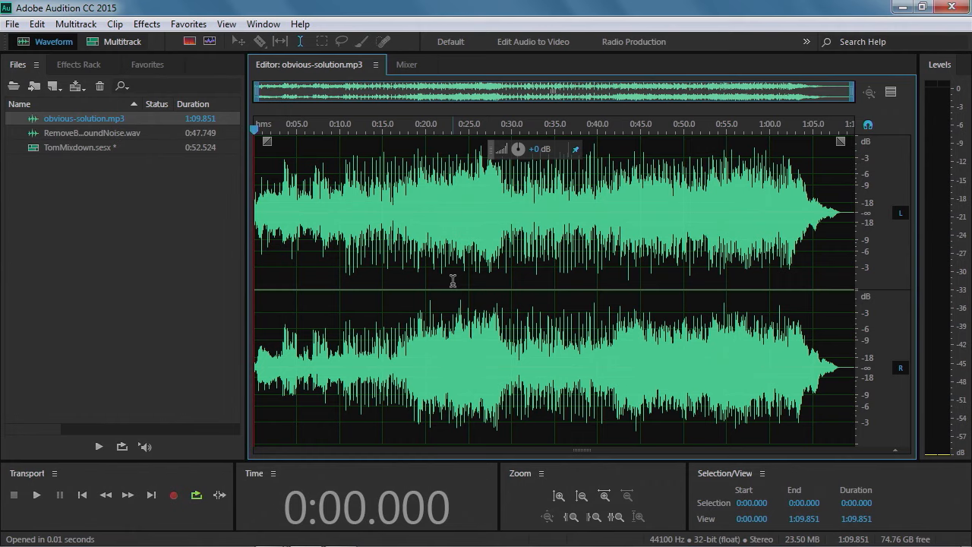
pyautogui.click(404, 65)
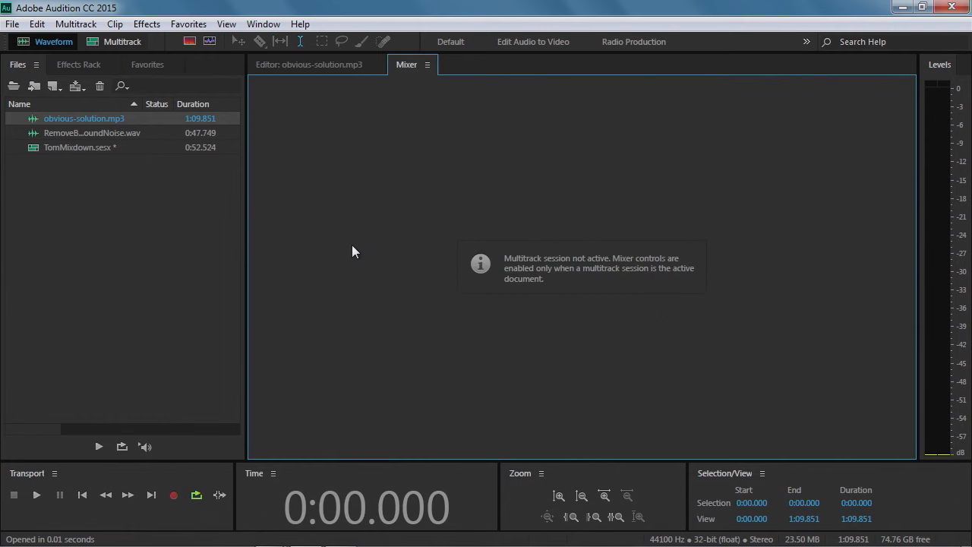
pyautogui.click(329, 64)
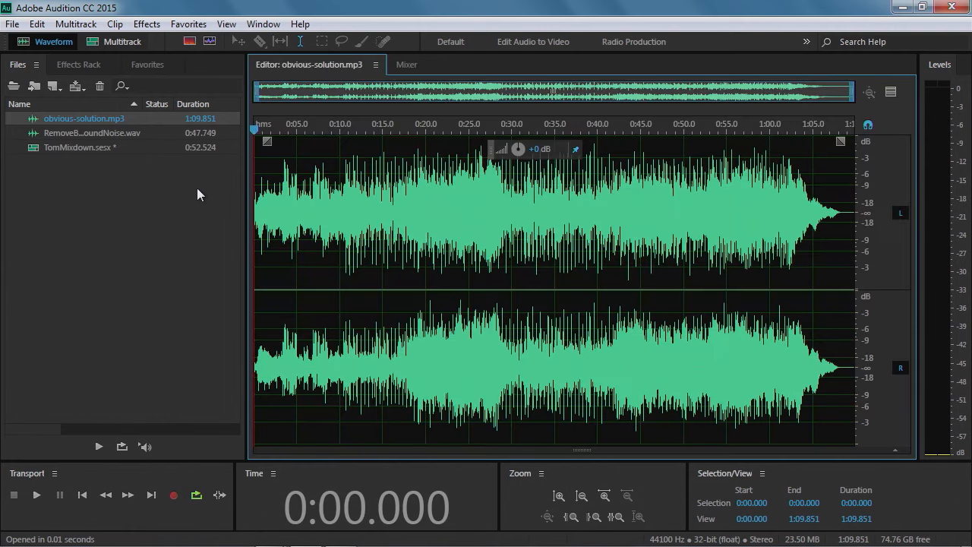
pyautogui.doubleClick(80, 148)
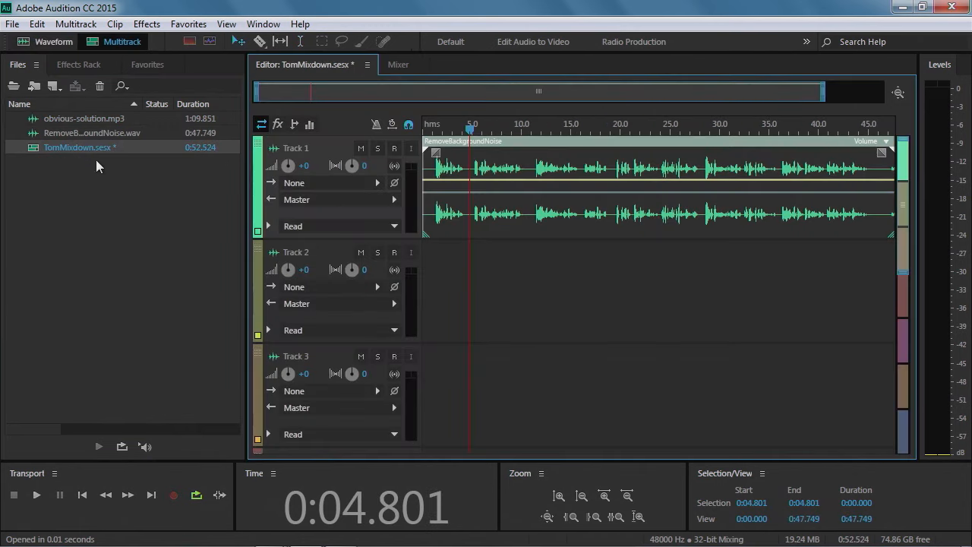
# Place obvious-solution.mp3 at the start of Track 2, accepting the conversion to the session's sample rate
pyautogui.moveTo(63, 119); pyautogui.dragTo(420, 278)
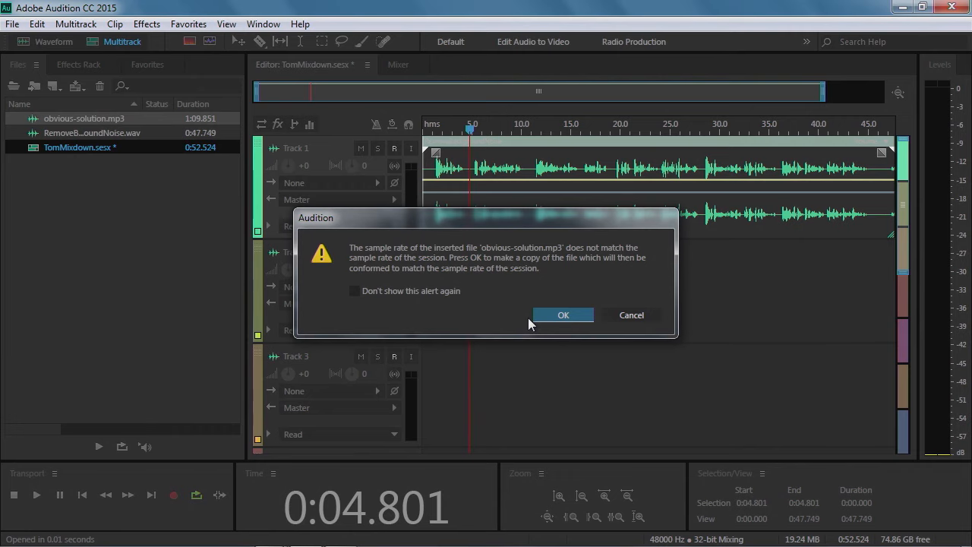
pyautogui.click(564, 315)
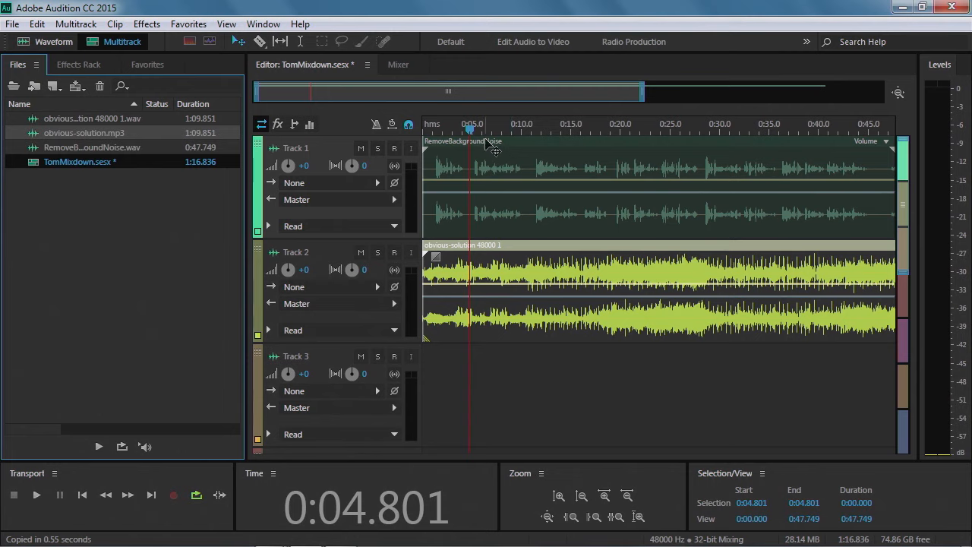
# Move the playhead to the session start and play back the mix briefly
pyautogui.moveTo(470, 133); pyautogui.dragTo(419, 139)
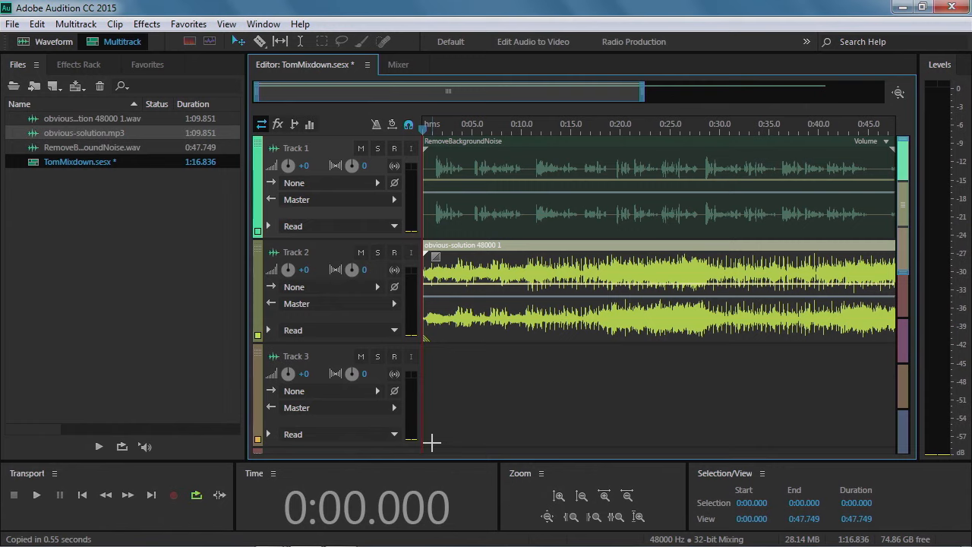
pyautogui.press('space')
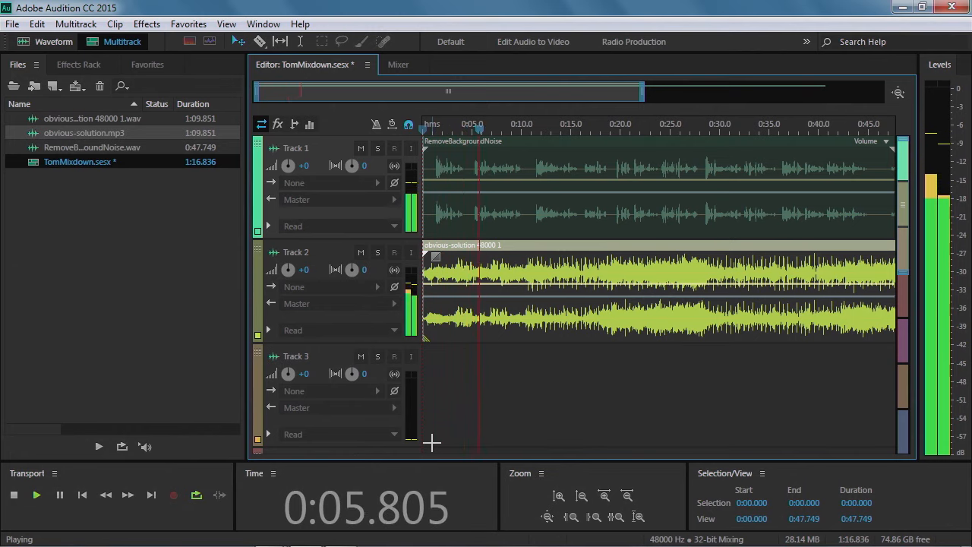
pyautogui.press('space')
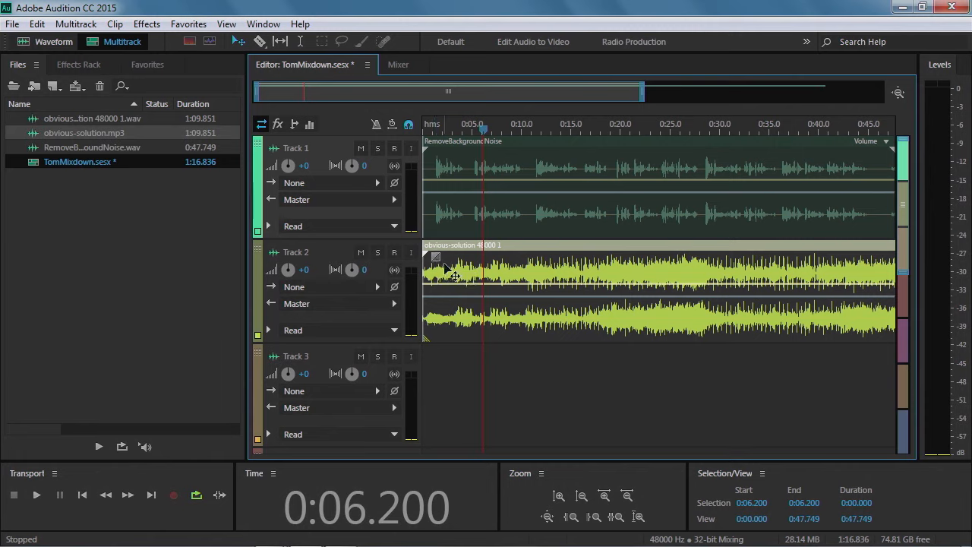
# Add a fade-in of about 5.5 seconds to the start of the music clip on Track 2
pyautogui.moveTo(438, 258); pyautogui.dragTo(476, 262)
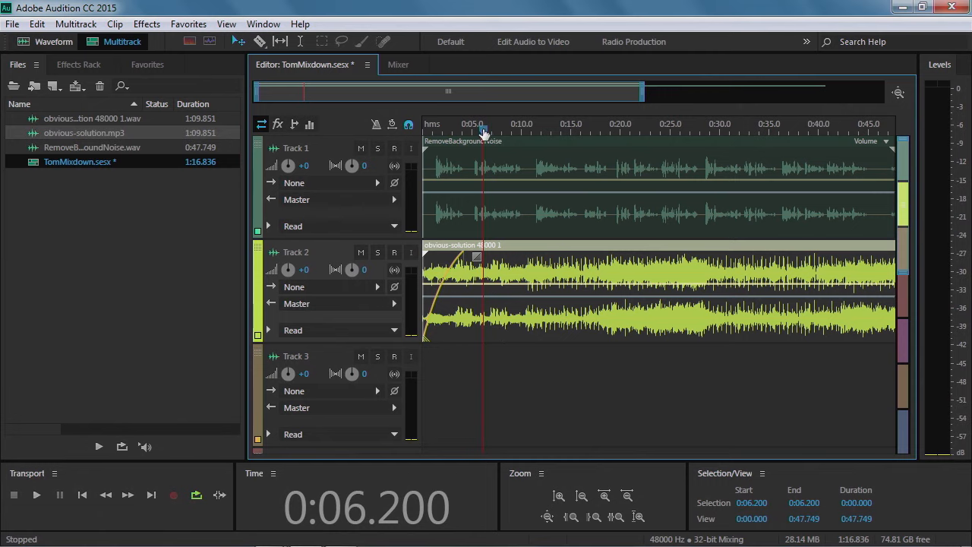
# Play the mix from the session start to preview the music's fade-in
pyautogui.moveTo(484, 128); pyautogui.dragTo(428, 126)
pyautogui.press('space')
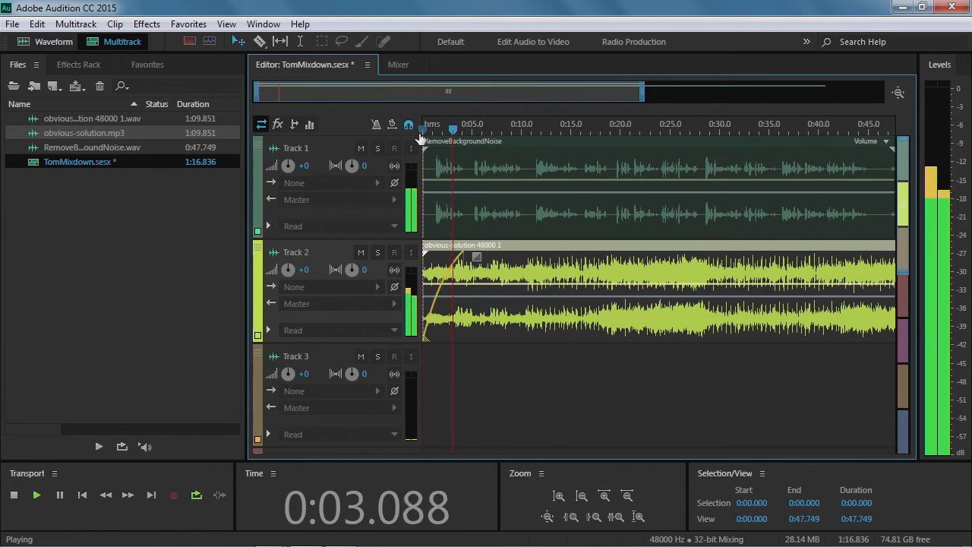
pyautogui.press('space')
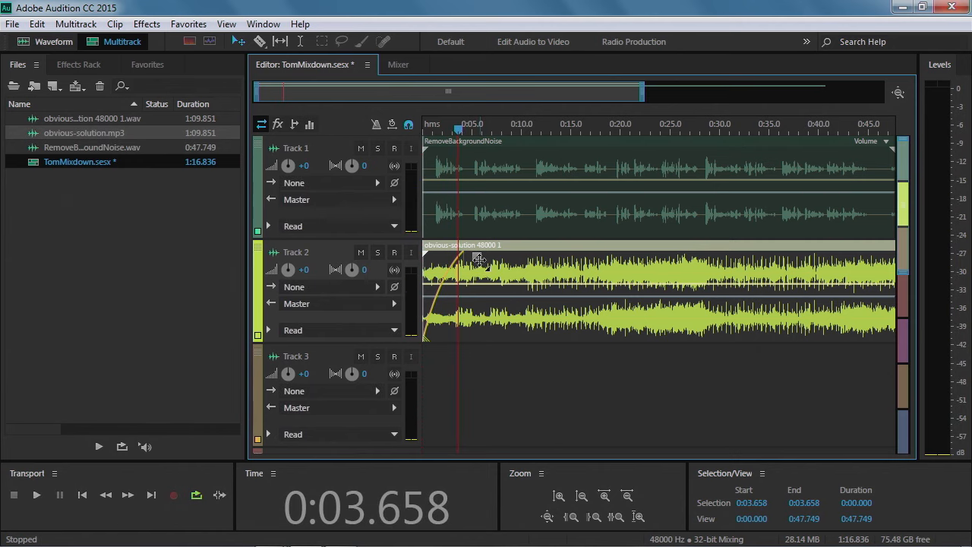
# Bend the fade-in curve of the music clip on Track 2 and replay it from the start
pyautogui.moveTo(480, 261); pyautogui.dragTo(479, 276)
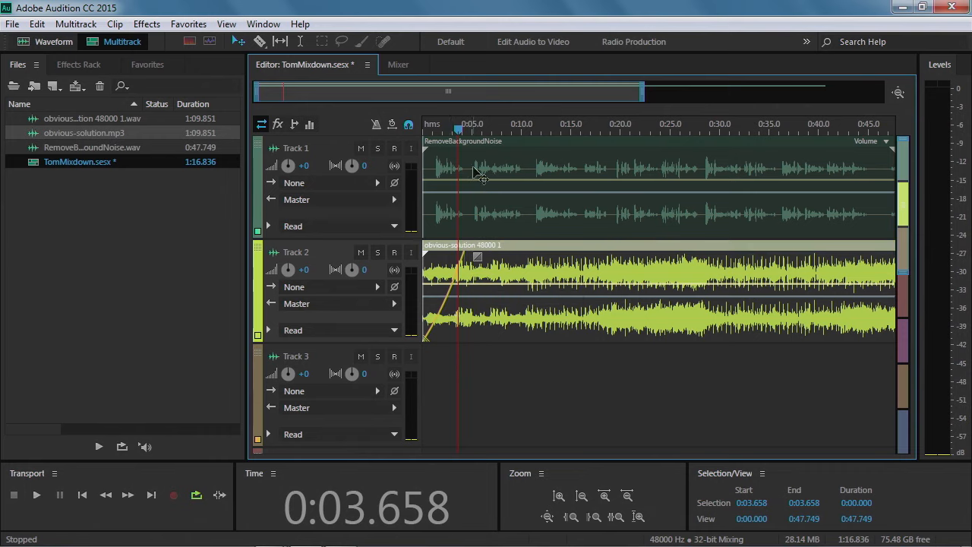
pyautogui.moveTo(458, 131); pyautogui.dragTo(423, 129)
pyautogui.press('space')
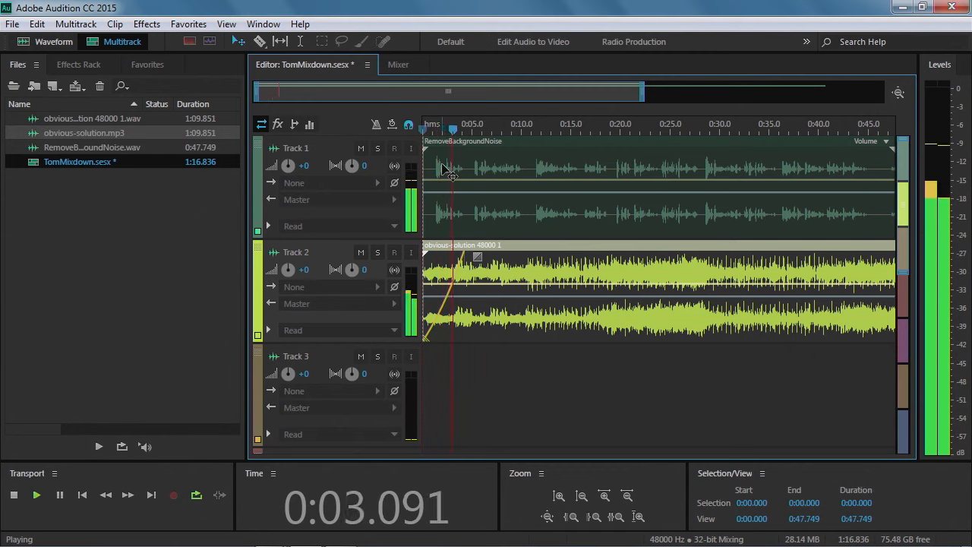
pyautogui.press('space')
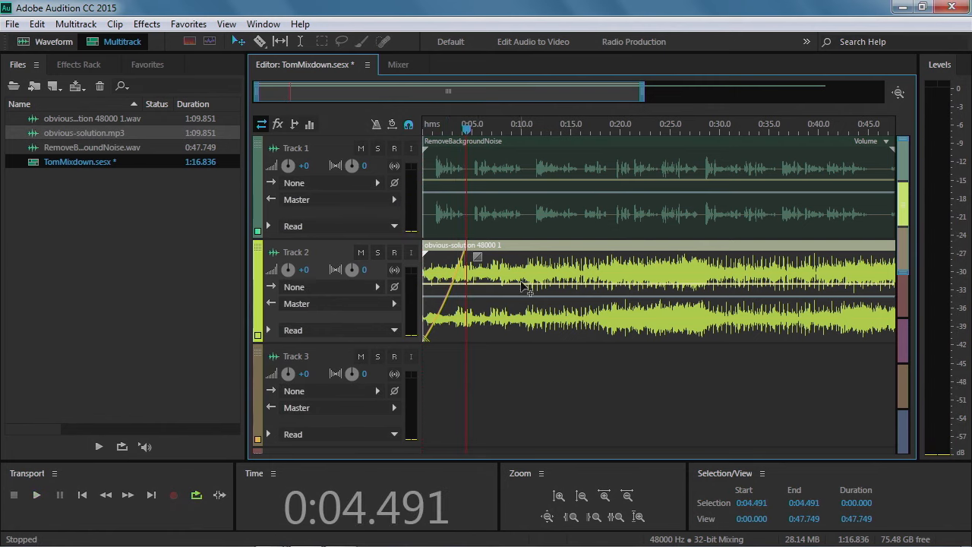
# Move the RemoveBackgroundNoise voice clip on Track 1 to start about 2 seconds into the session, previewing the timing
pyautogui.click(456, 186)
pyautogui.moveTo(470, 180); pyautogui.dragTo(494, 182)
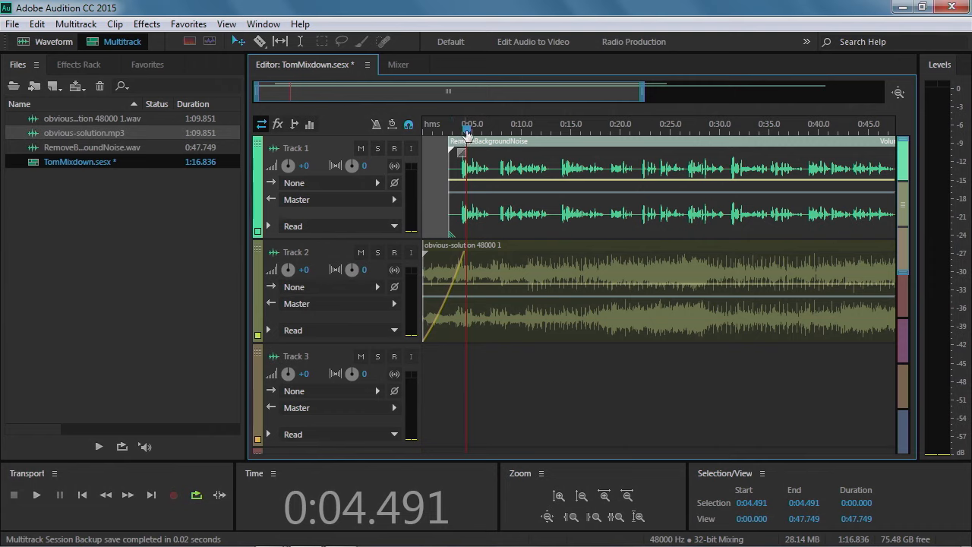
pyautogui.moveTo(466, 129); pyautogui.dragTo(423, 129)
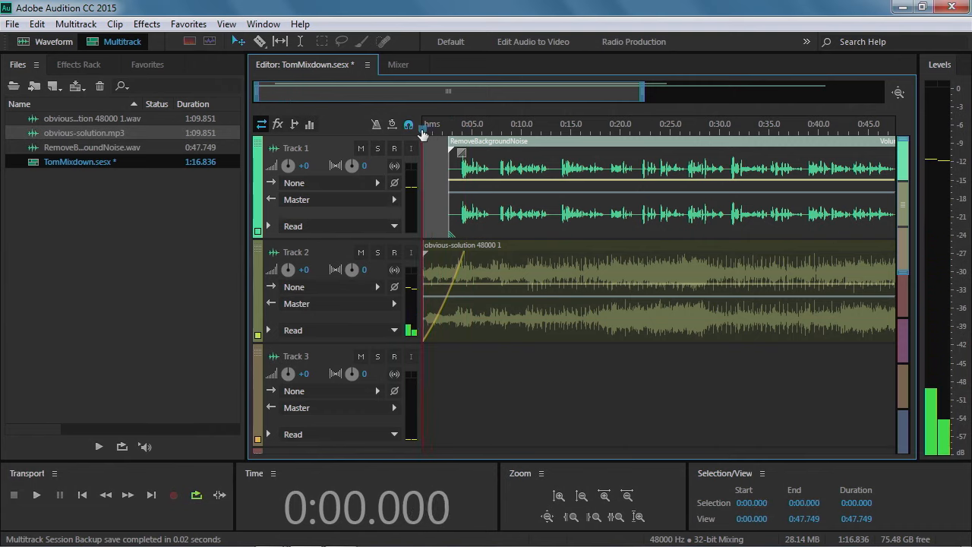
pyautogui.press('space')
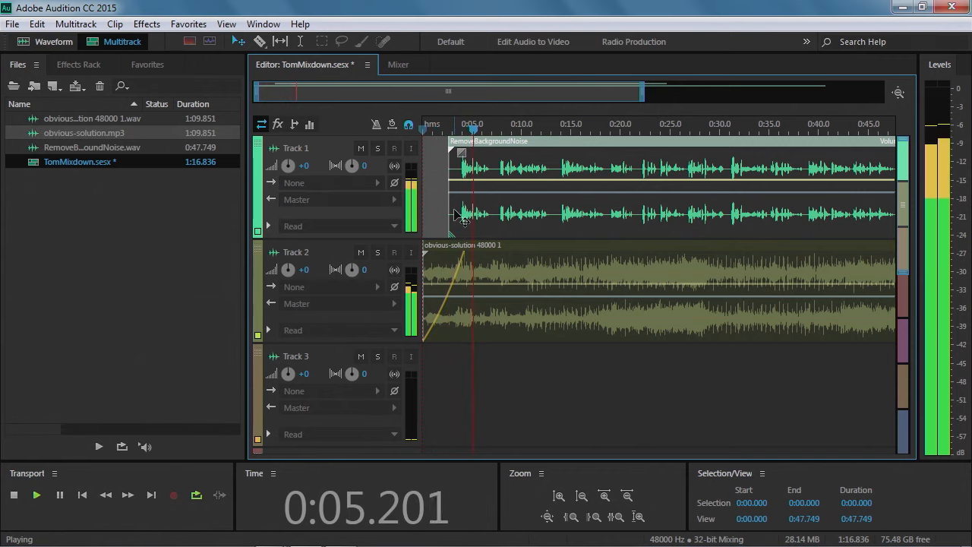
pyautogui.press('space')
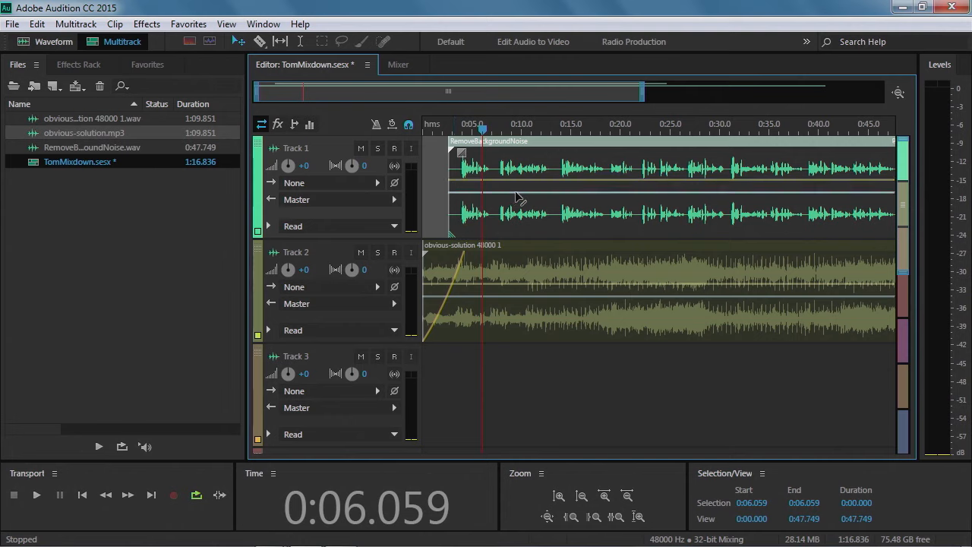
pyautogui.moveTo(532, 191); pyautogui.dragTo(524, 190)
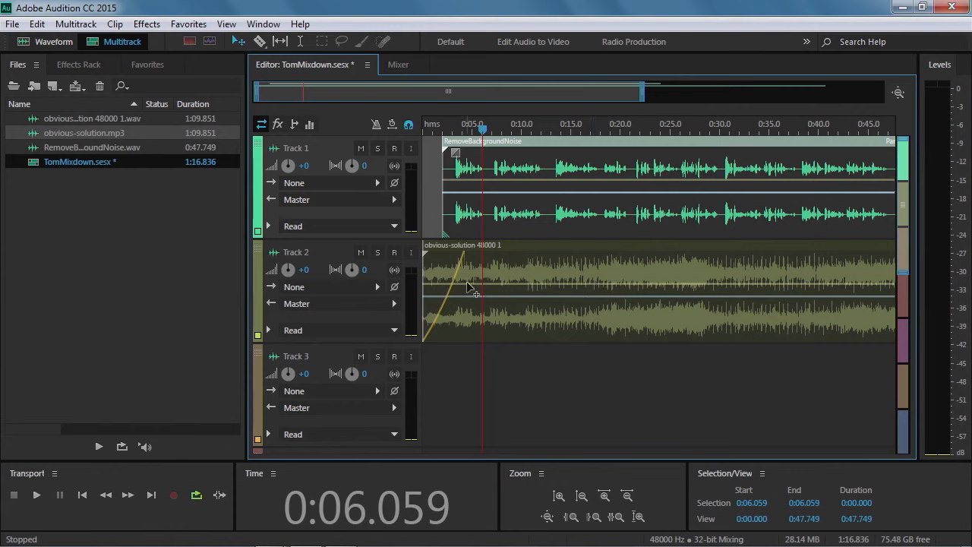
# Lower the music clip's volume envelope so it sits beneath the voice, previewing and fine-tuning the level
pyautogui.click(526, 287)
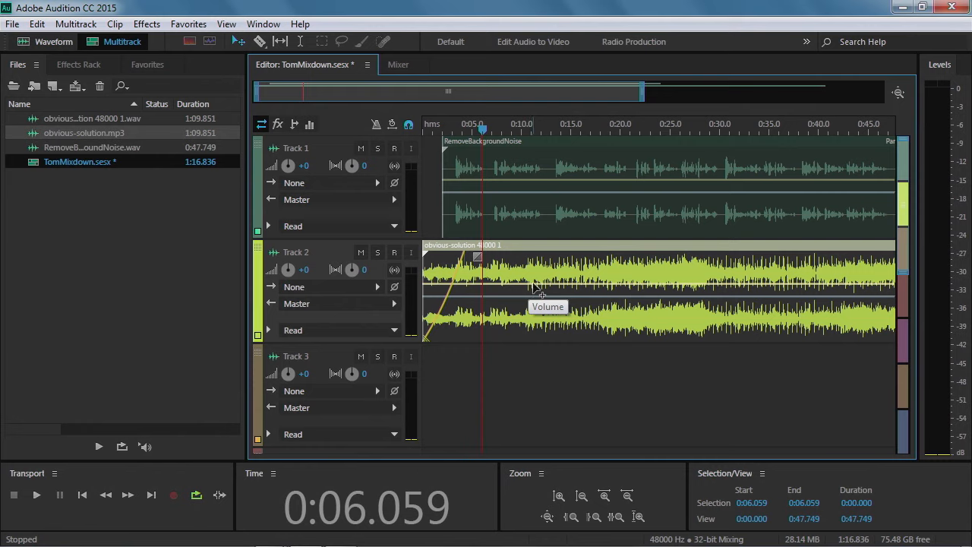
pyautogui.moveTo(540, 283); pyautogui.dragTo(529, 314)
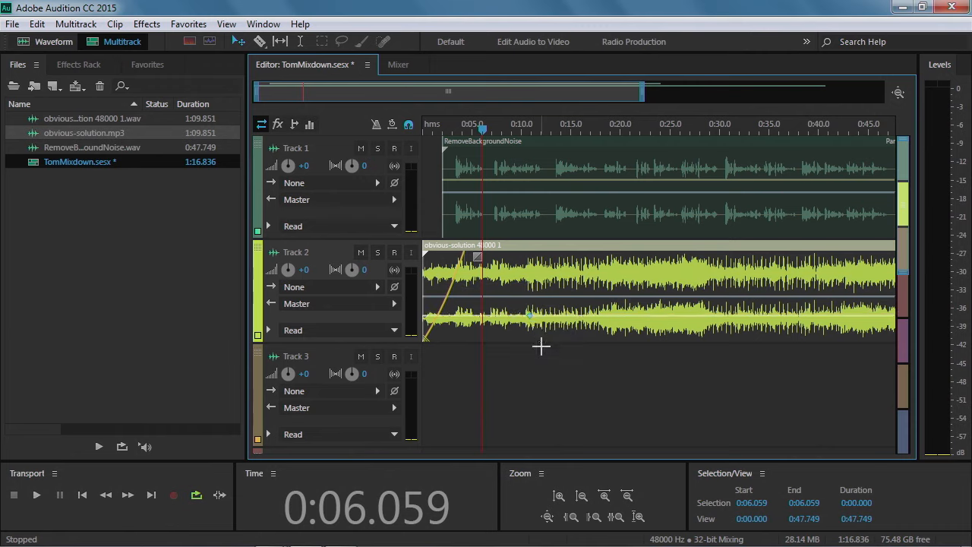
pyautogui.moveTo(483, 130); pyautogui.dragTo(422, 132)
pyautogui.press('space')
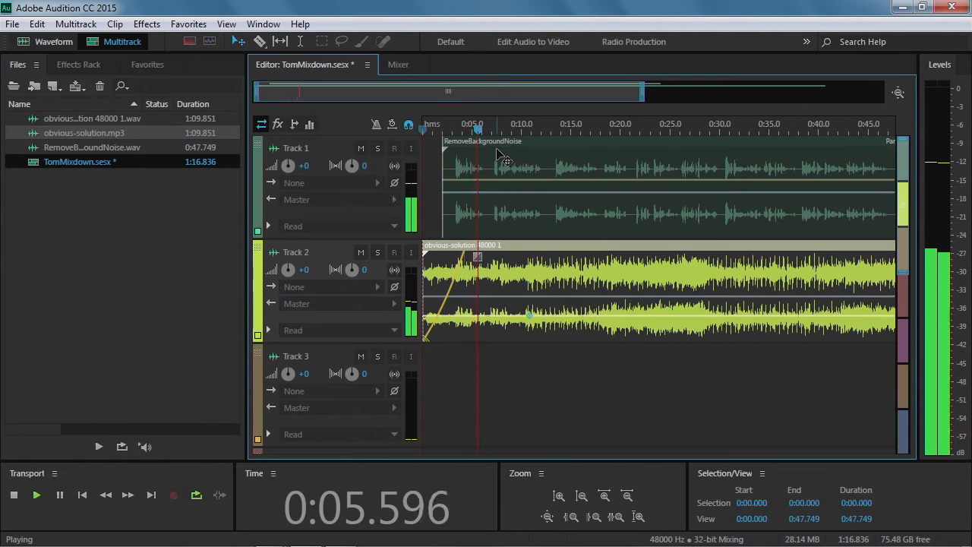
pyautogui.press('space')
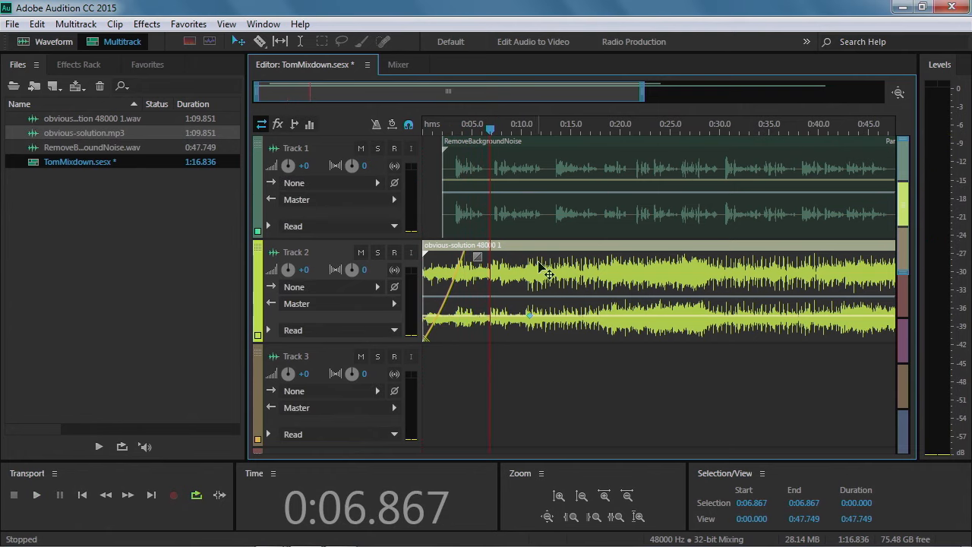
pyautogui.moveTo(531, 319)
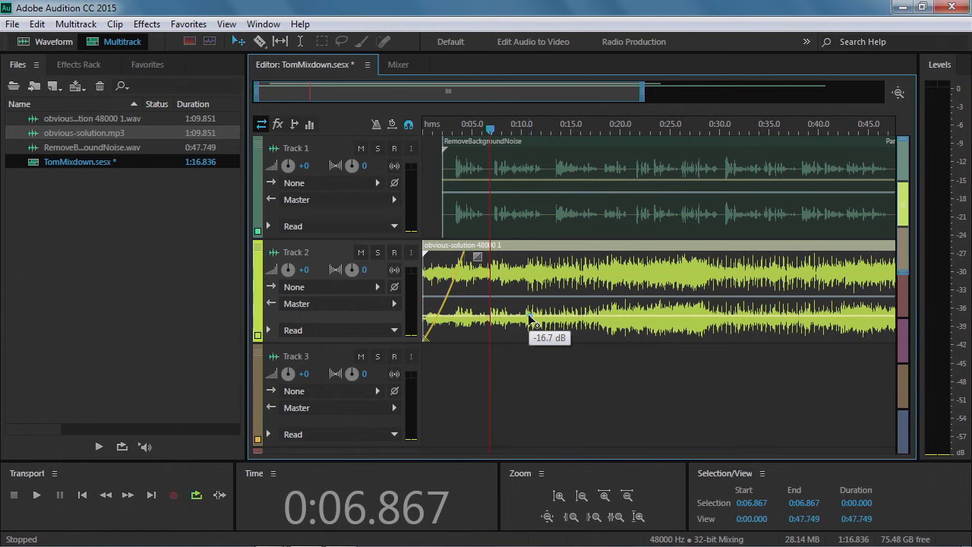
pyautogui.moveTo(531, 319); pyautogui.dragTo(530, 303)
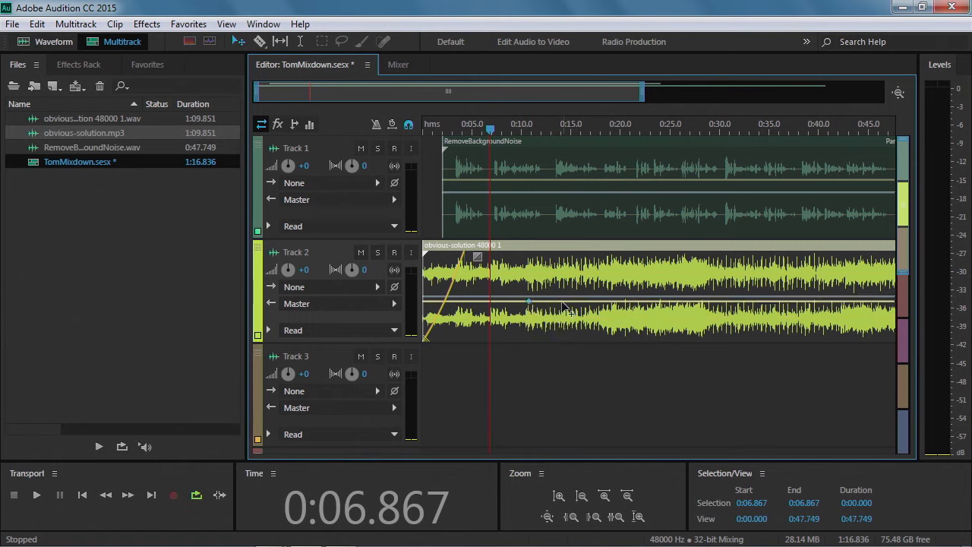
# Add volume keyframes on the music clip to ramp its level down from about 17 to 22 seconds
pyautogui.moveTo(529, 306)
pyautogui.moveTo(531, 306); pyautogui.dragTo(577, 305)
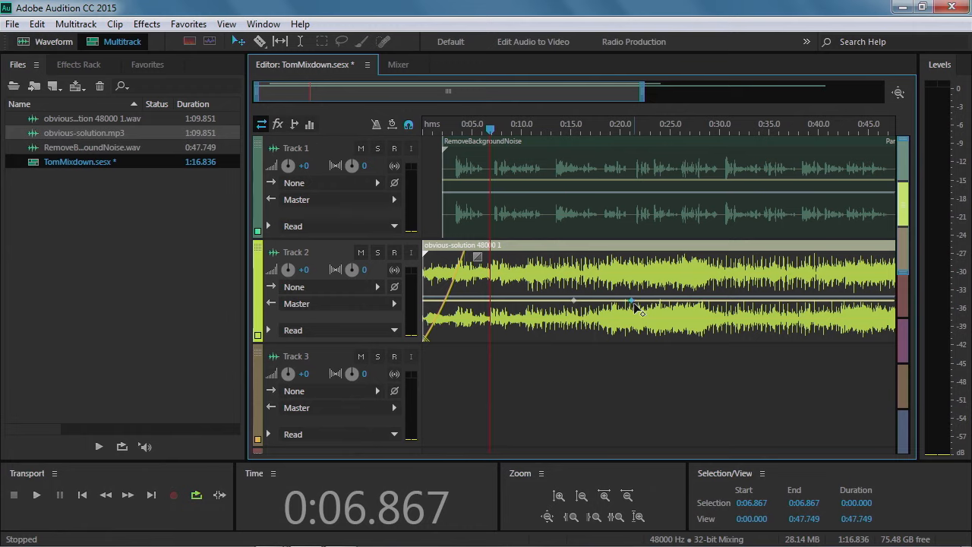
pyautogui.moveTo(631, 300); pyautogui.dragTo(642, 315)
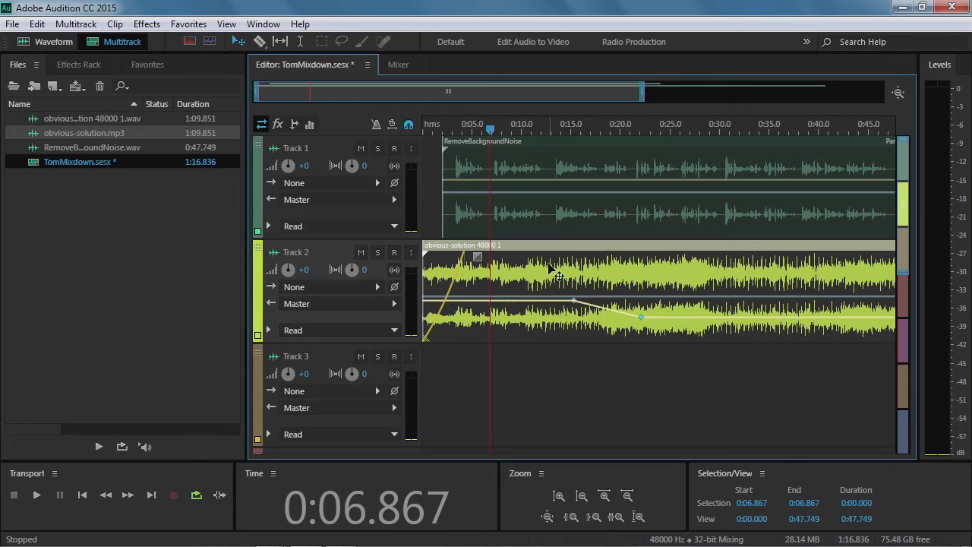
pyautogui.press('space')
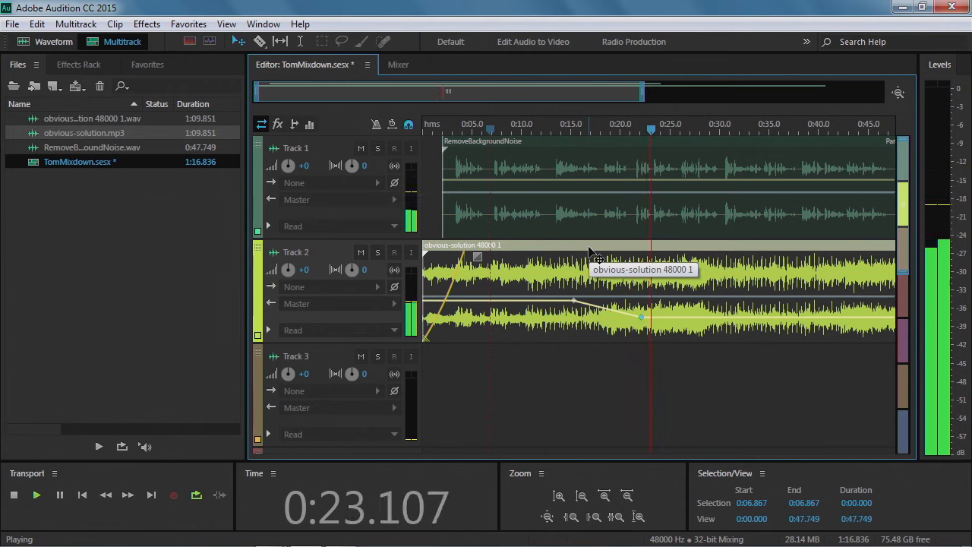
pyautogui.press('space')
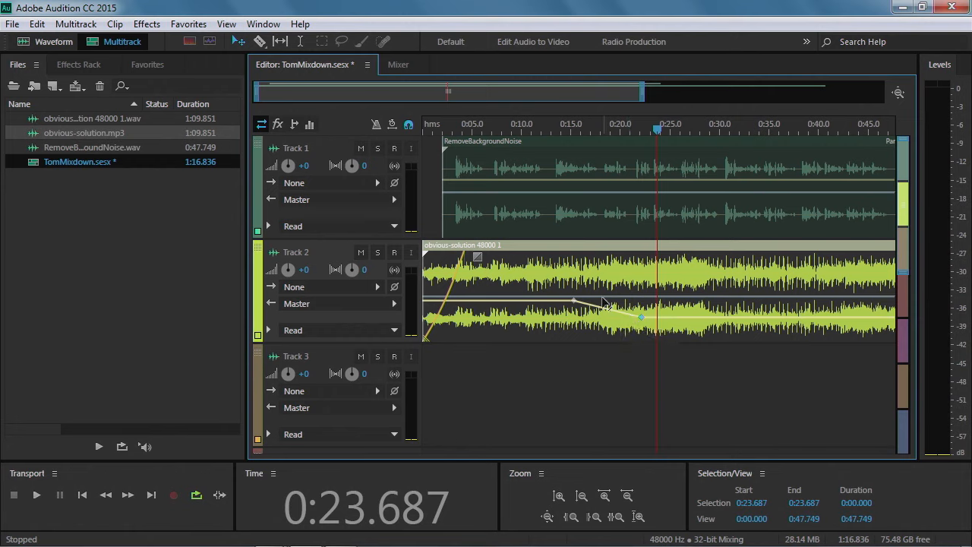
pyautogui.moveTo(577, 306); pyautogui.dragTo(602, 306)
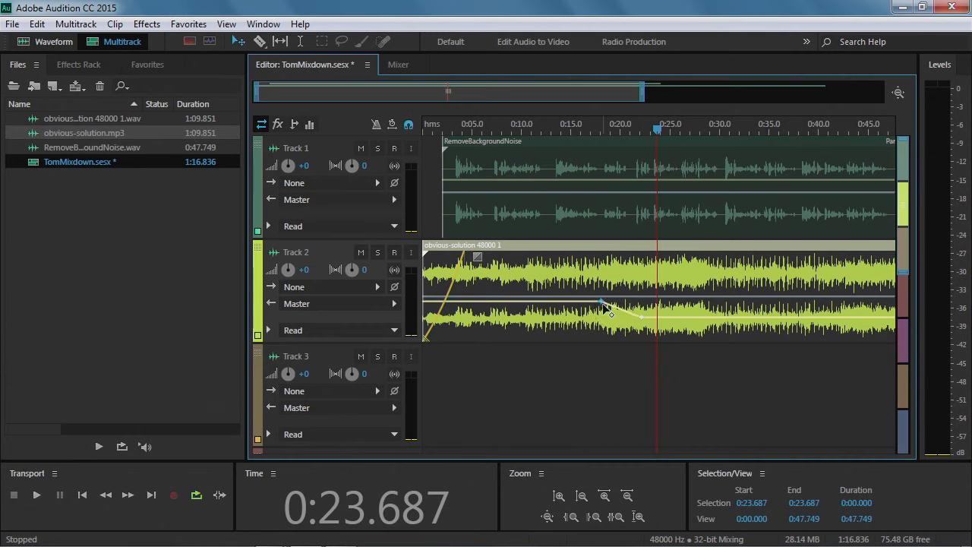
pyautogui.moveTo(603, 304); pyautogui.dragTo(594, 302)
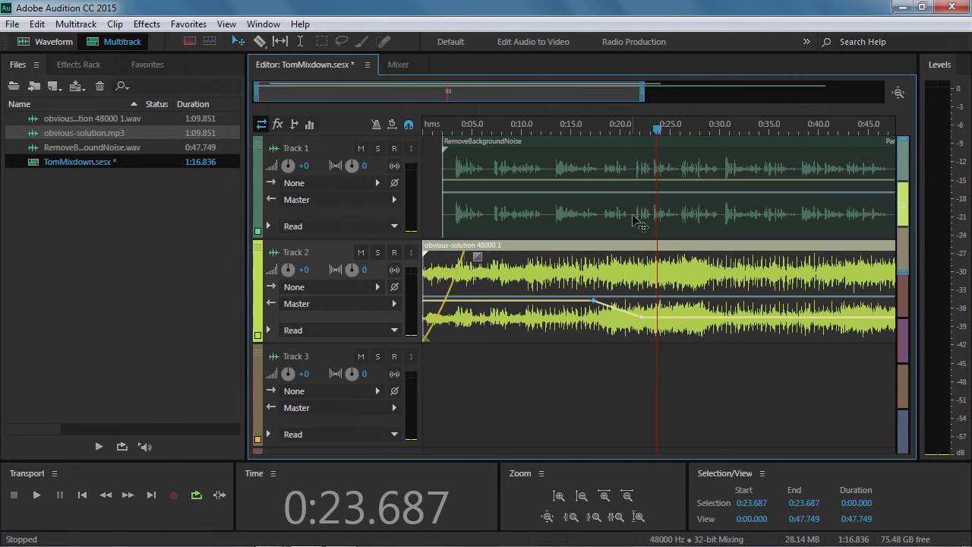
# Raise the voice clip's volume envelope slightly on Track 1 and preview the mix
pyautogui.click(600, 184)
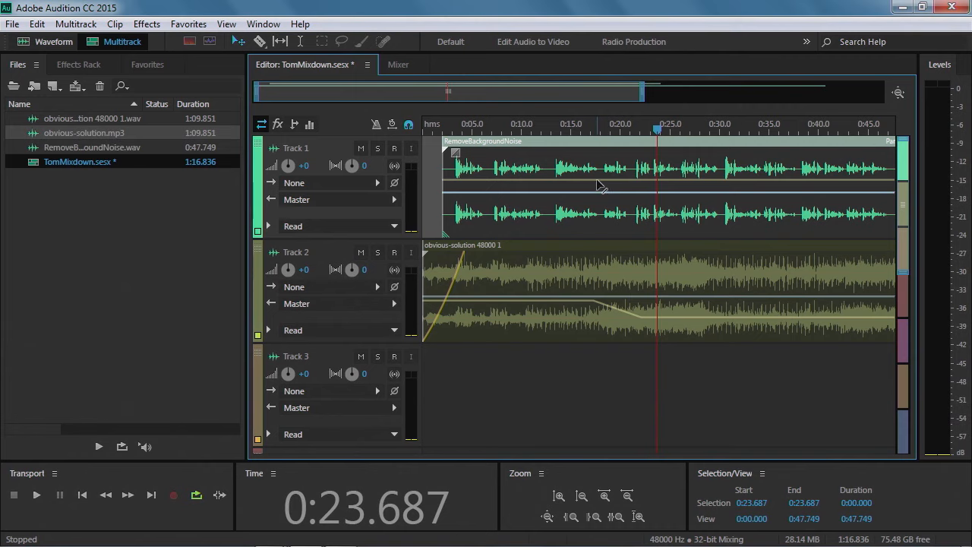
pyautogui.moveTo(596, 178); pyautogui.dragTo(596, 176)
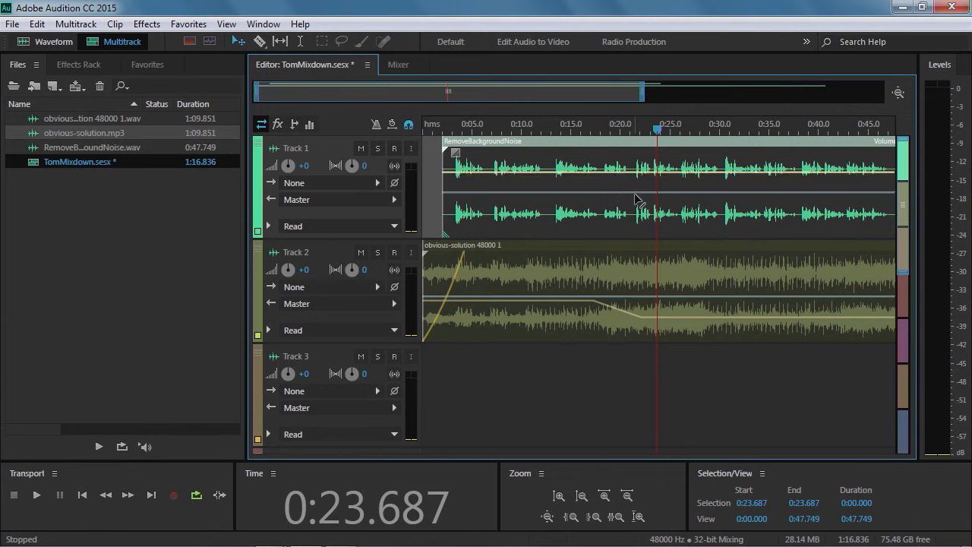
pyautogui.press('space')
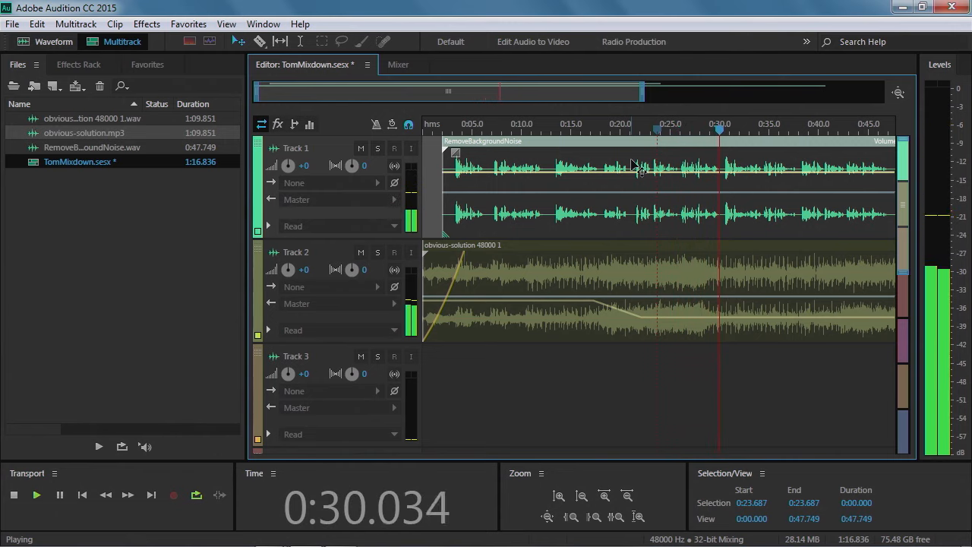
pyautogui.press('space')
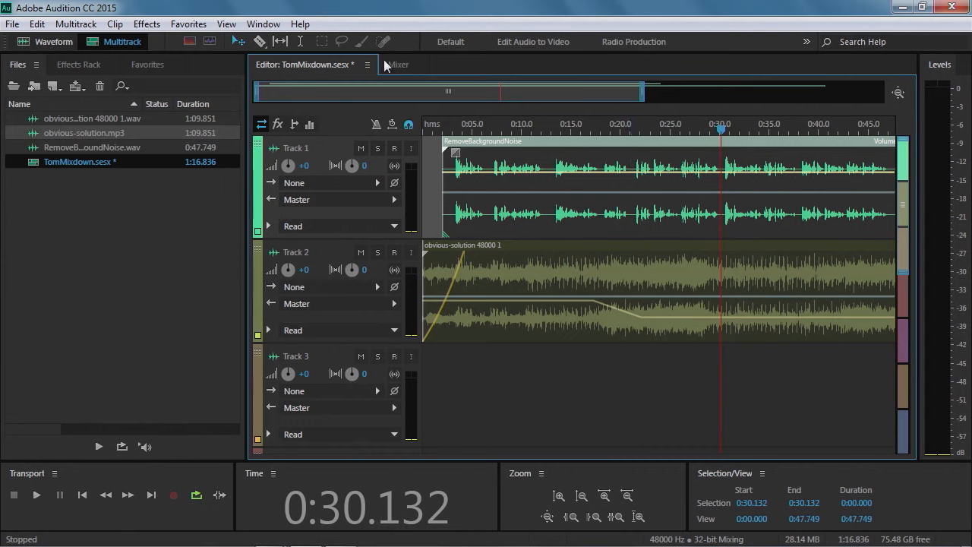
# Save the session, copying its media files into the session folder
pyautogui.click(12, 23)
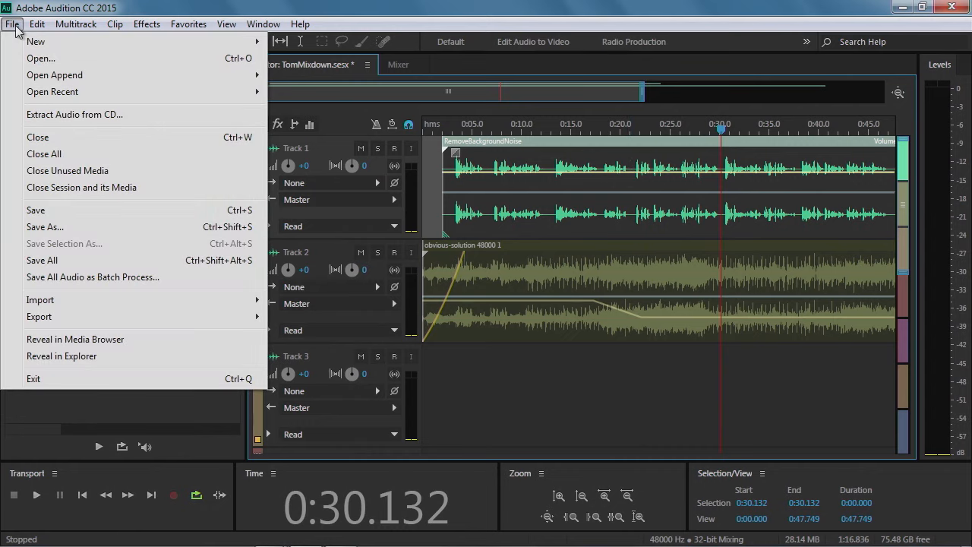
pyautogui.click(48, 208)
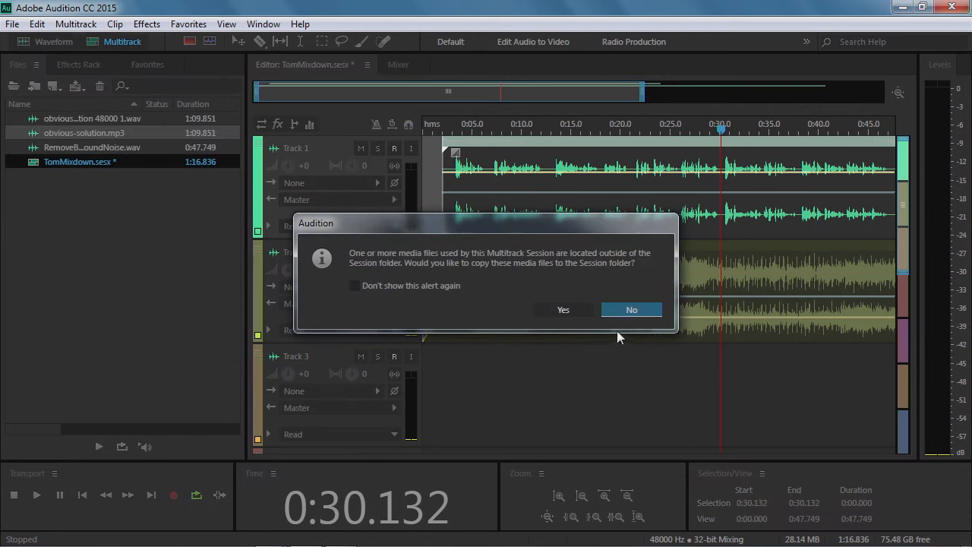
pyautogui.click(574, 310)
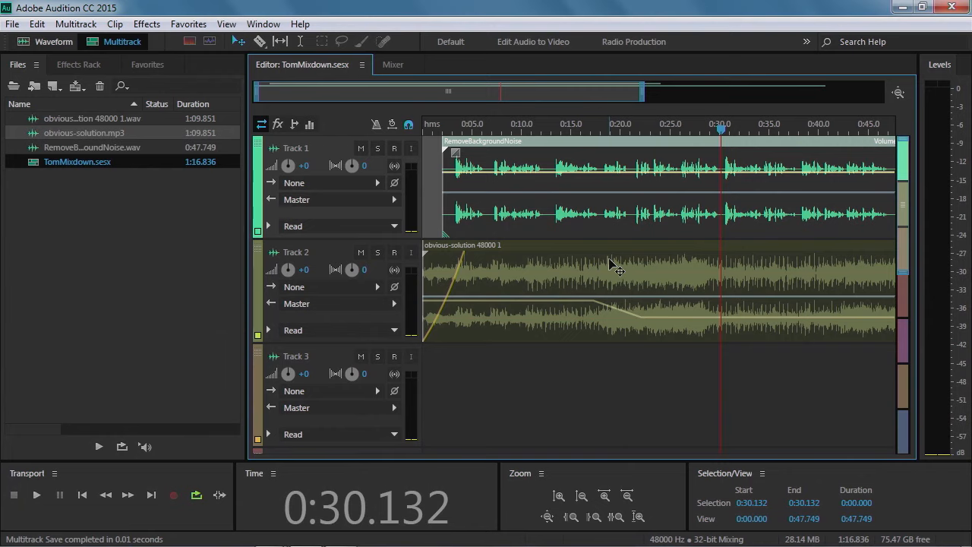
# Start a multitrack mixdown export of the entire session and set the format to MP3 Audio
pyautogui.click(12, 25)
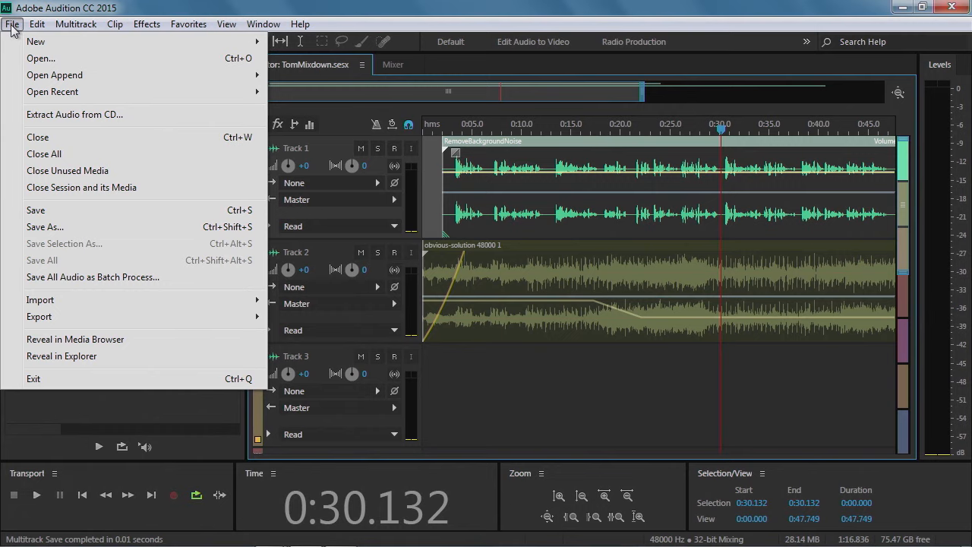
pyautogui.moveTo(68, 325)
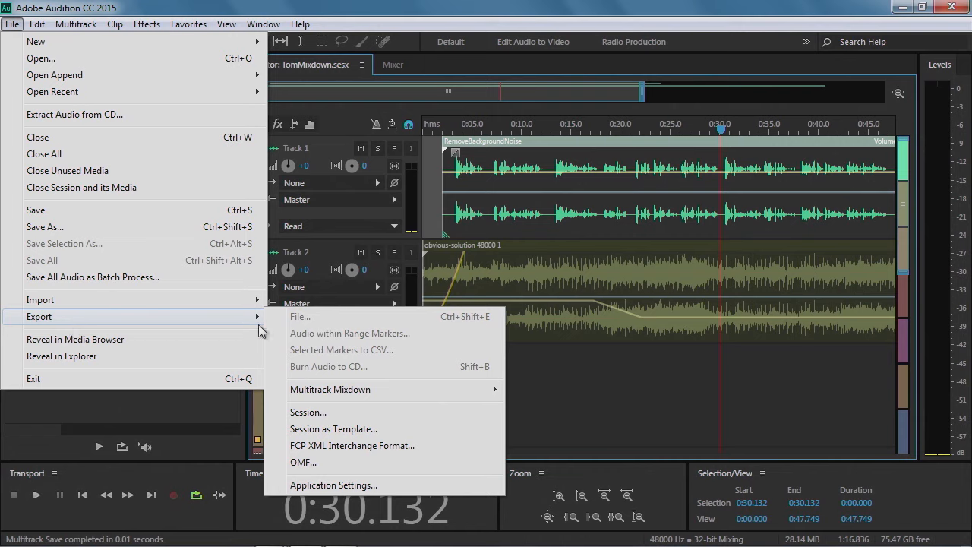
pyautogui.moveTo(343, 392)
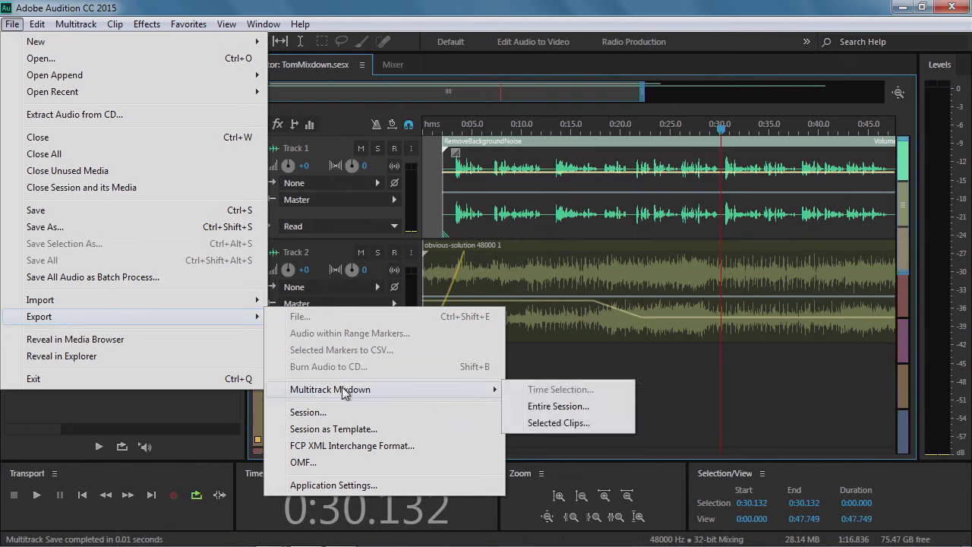
pyautogui.click(555, 408)
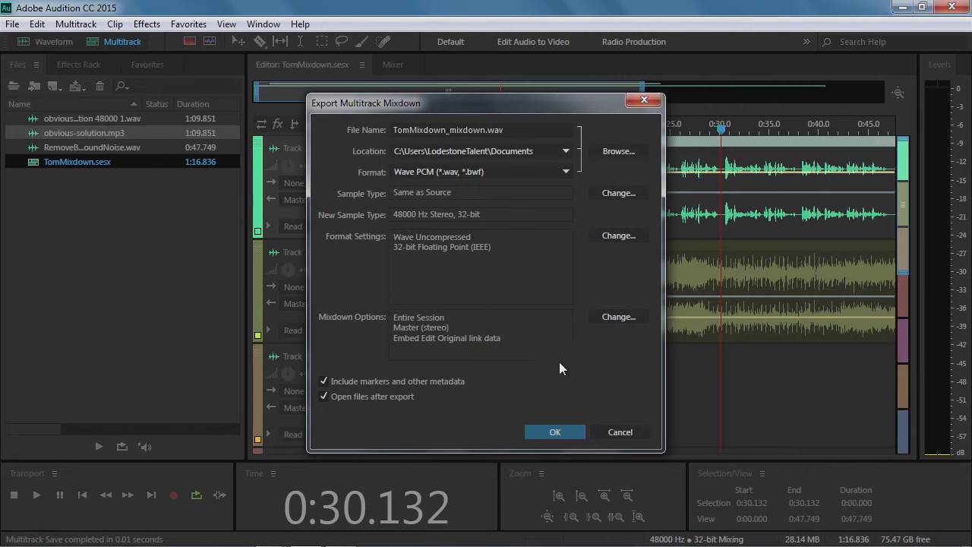
pyautogui.click(553, 171)
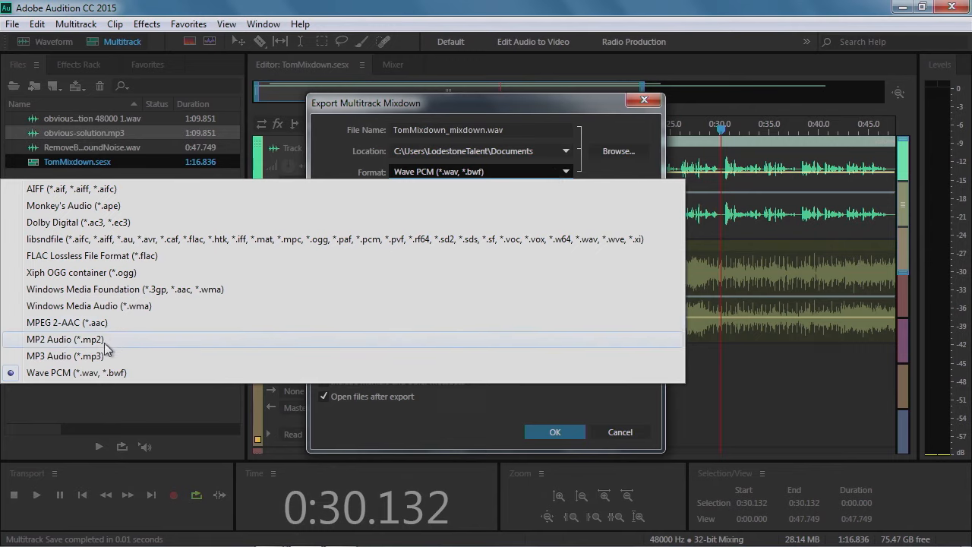
pyautogui.click(58, 357)
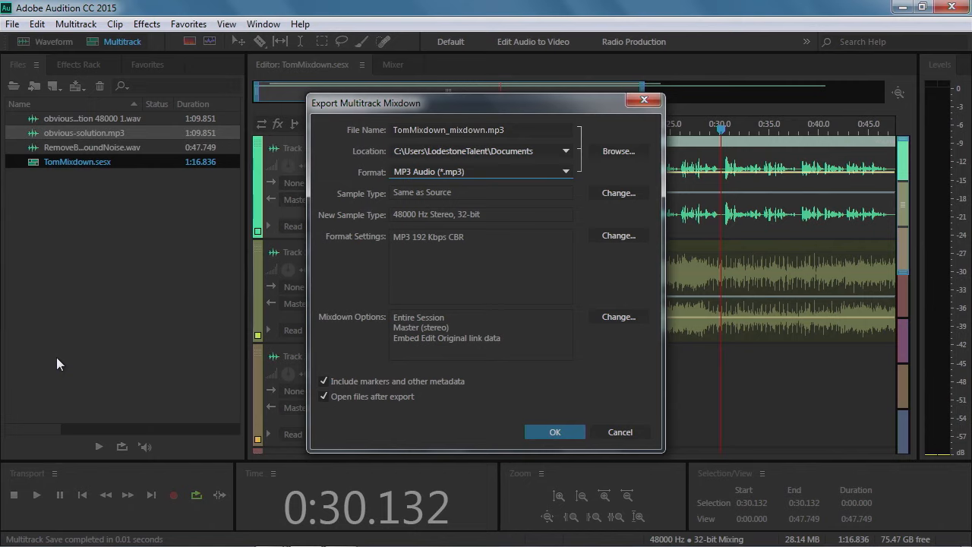
# Set the export location to the Desktop's Audition_Lessons\TomMixdown folder and turn off including markers and opening files after export
pyautogui.click(609, 150)
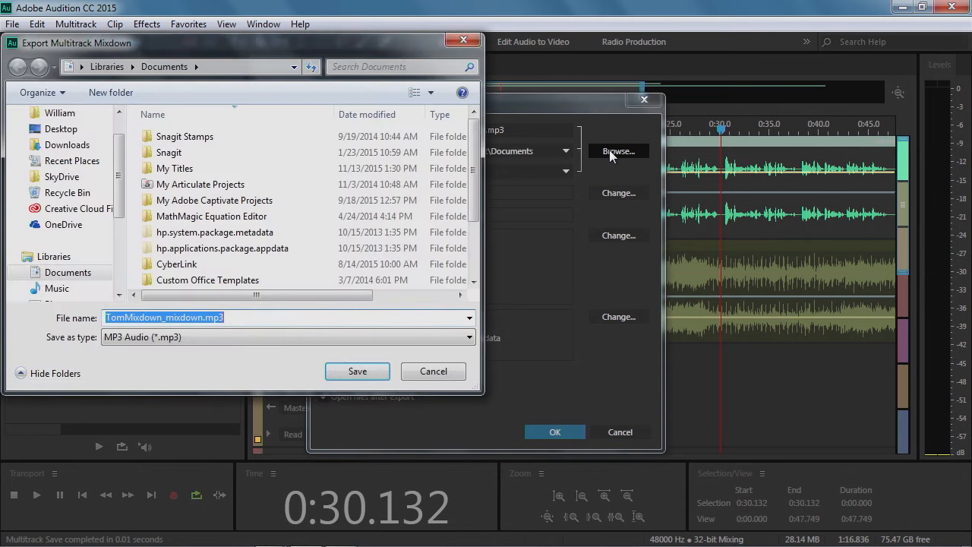
pyautogui.click(68, 129)
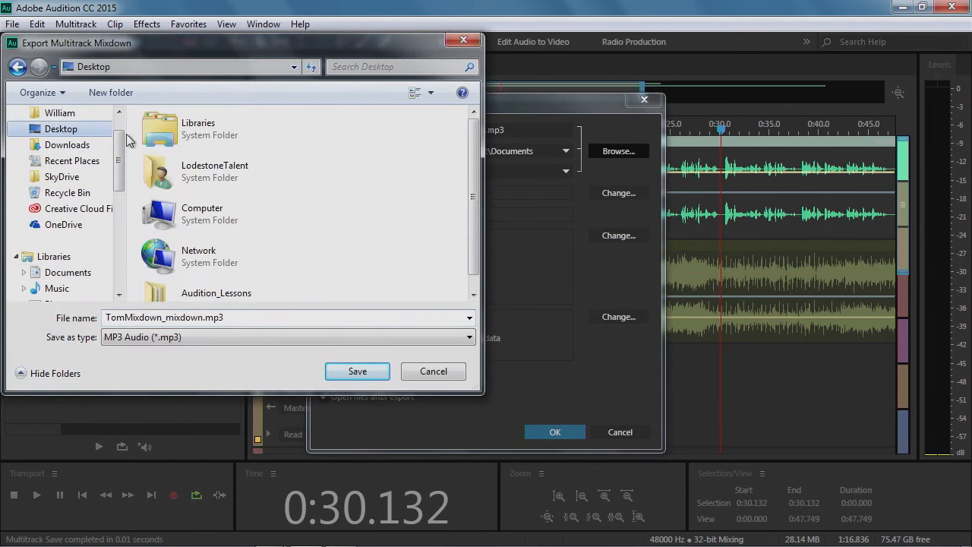
pyautogui.doubleClick(231, 289)
pyautogui.click(202, 171)
pyautogui.doubleClick(201, 172)
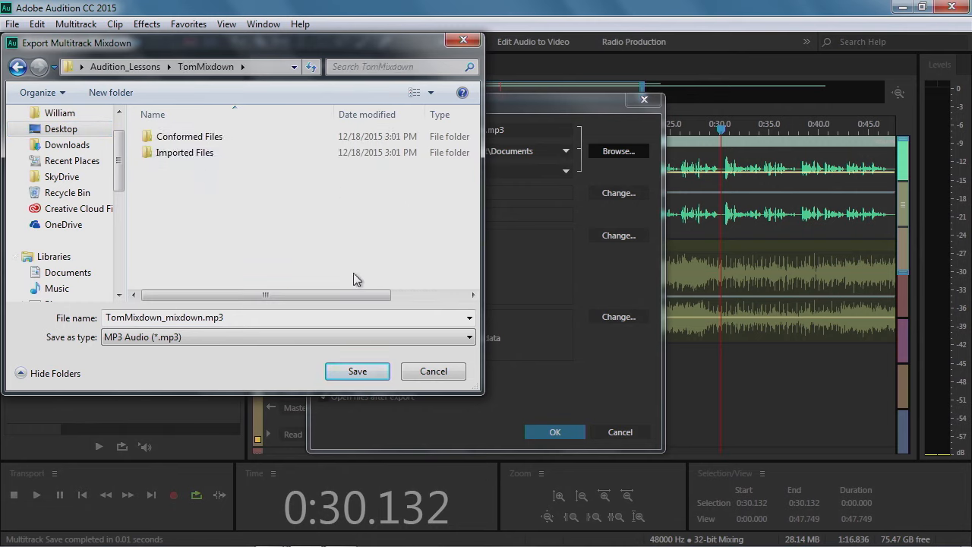
pyautogui.click(358, 372)
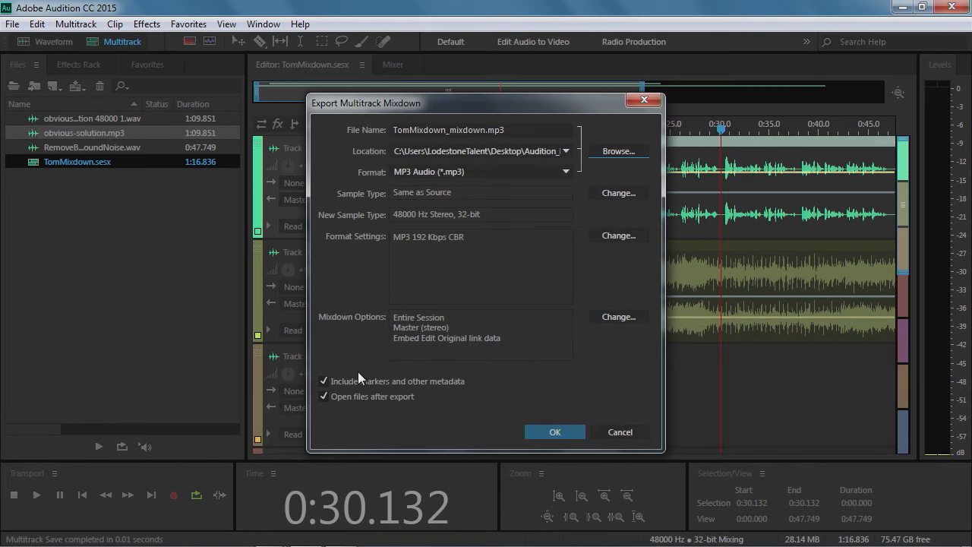
pyautogui.click(365, 382)
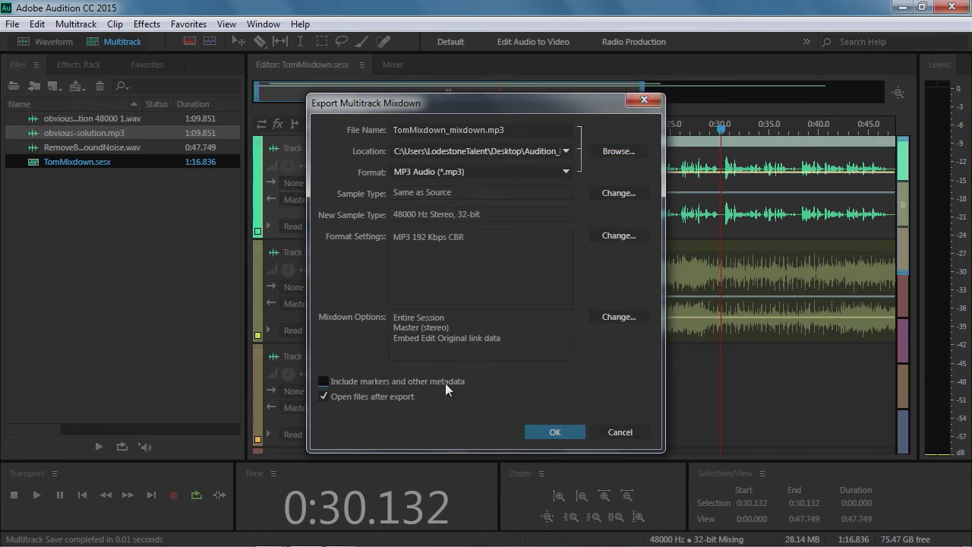
pyautogui.click(344, 396)
# Set the MP3 bitrate to 128 Kbps constant and export the session mixdown
pyautogui.click(601, 235)
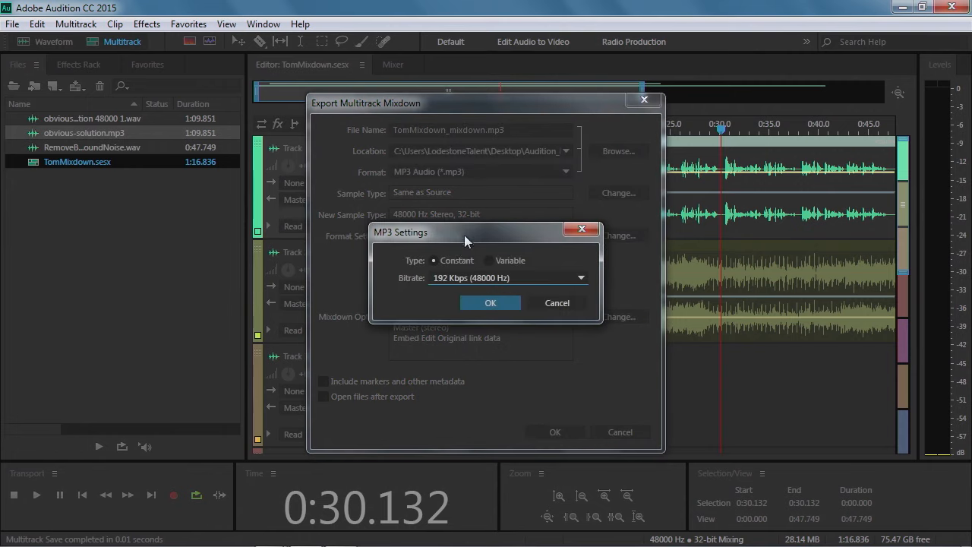
pyautogui.click(459, 278)
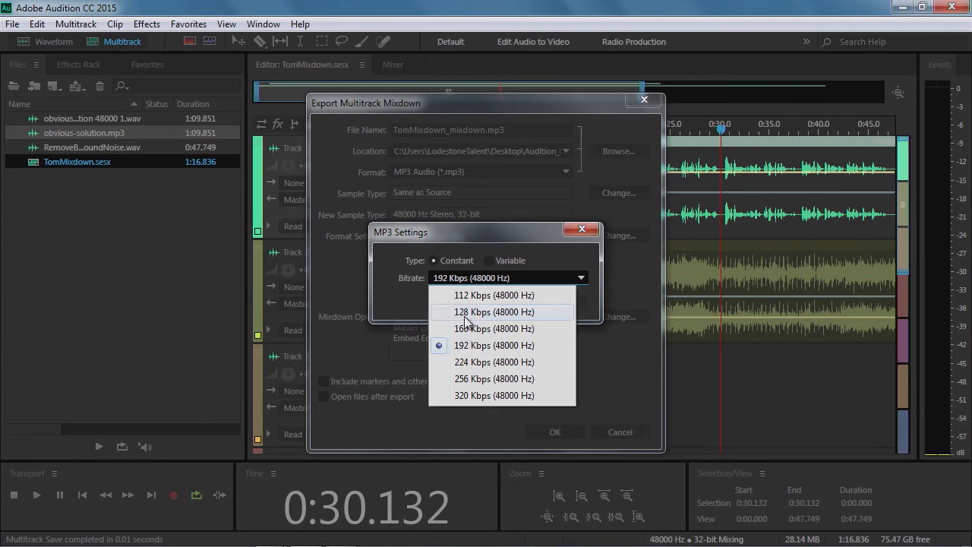
pyautogui.click(462, 312)
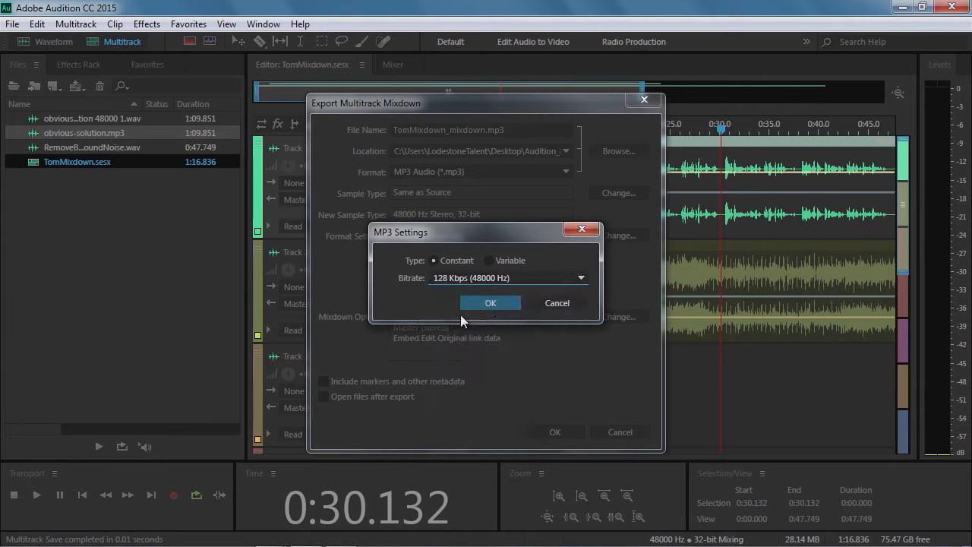
pyautogui.click(491, 303)
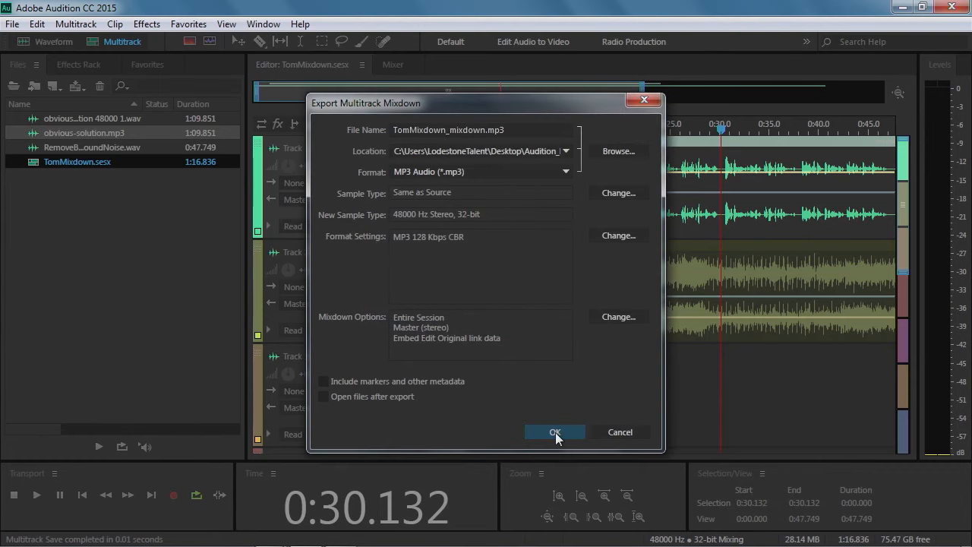
pyautogui.click(554, 432)
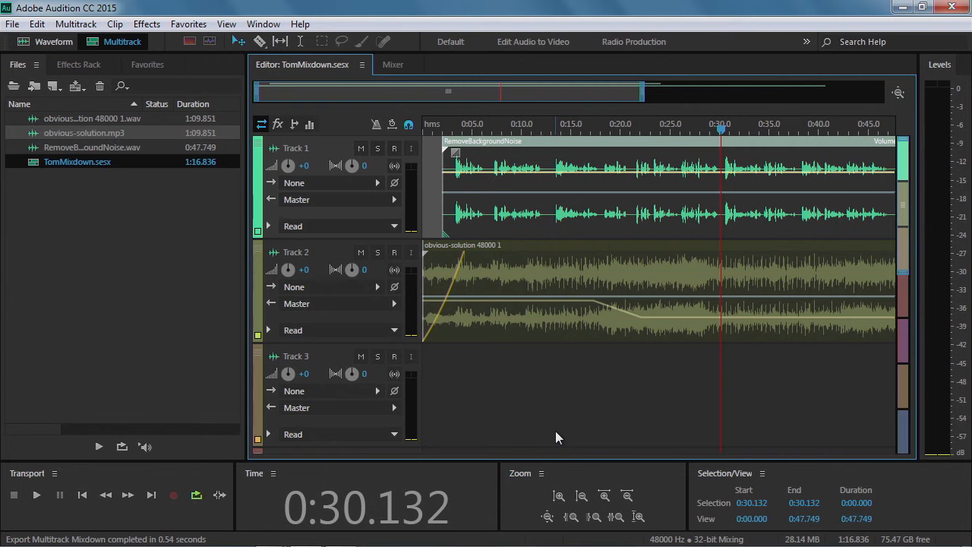
# Open RemoveBackgroundNoise.wav and start exporting it as MP3 Audio without markers and metadata
pyautogui.doubleClick(100, 148)
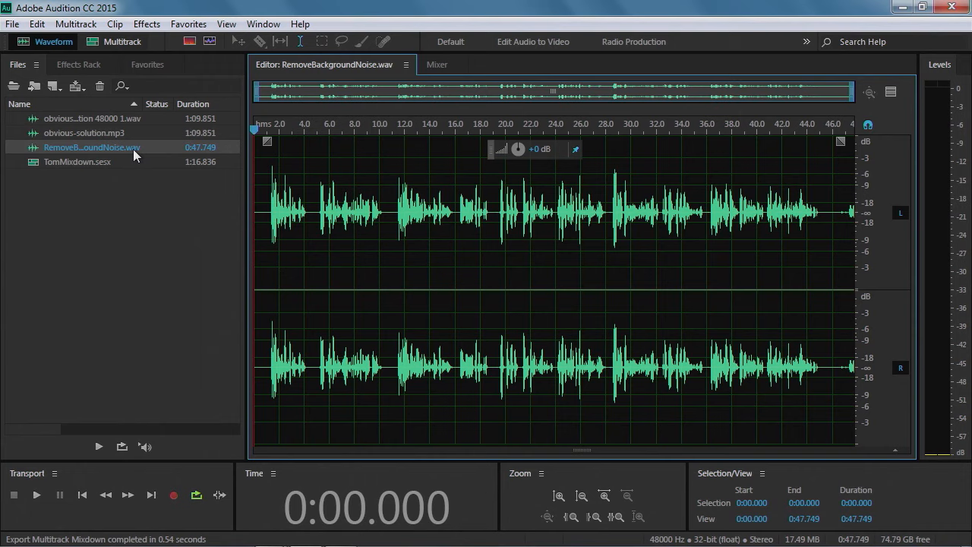
pyautogui.click(13, 25)
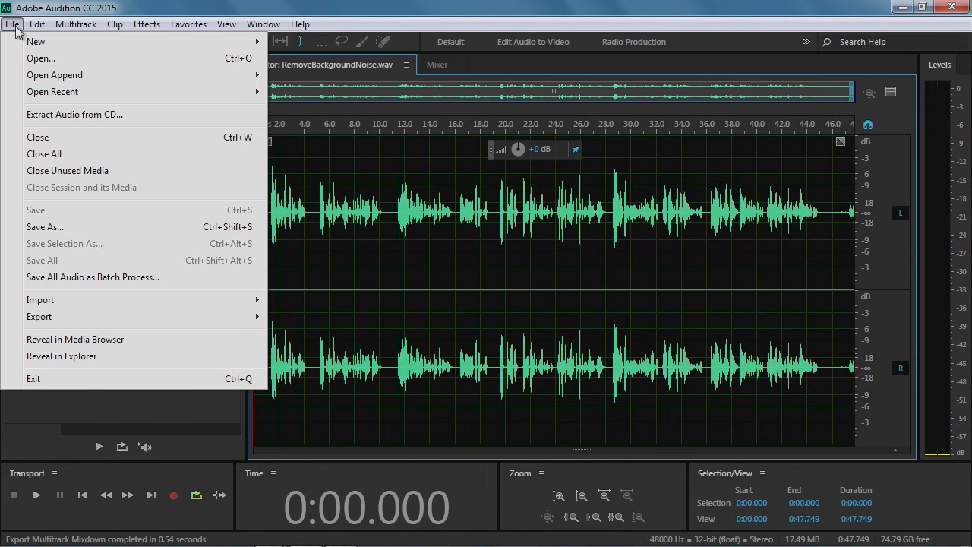
pyautogui.moveTo(49, 322)
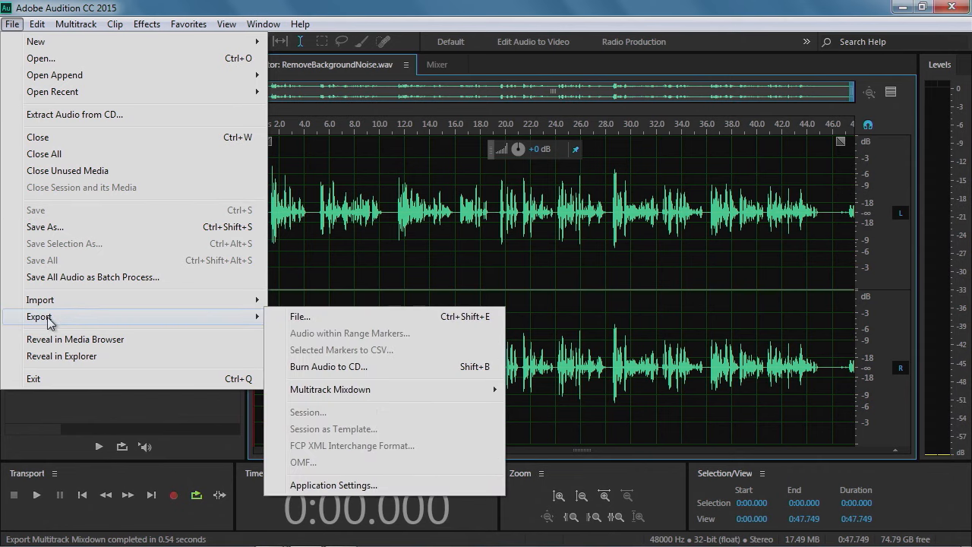
pyautogui.click(301, 317)
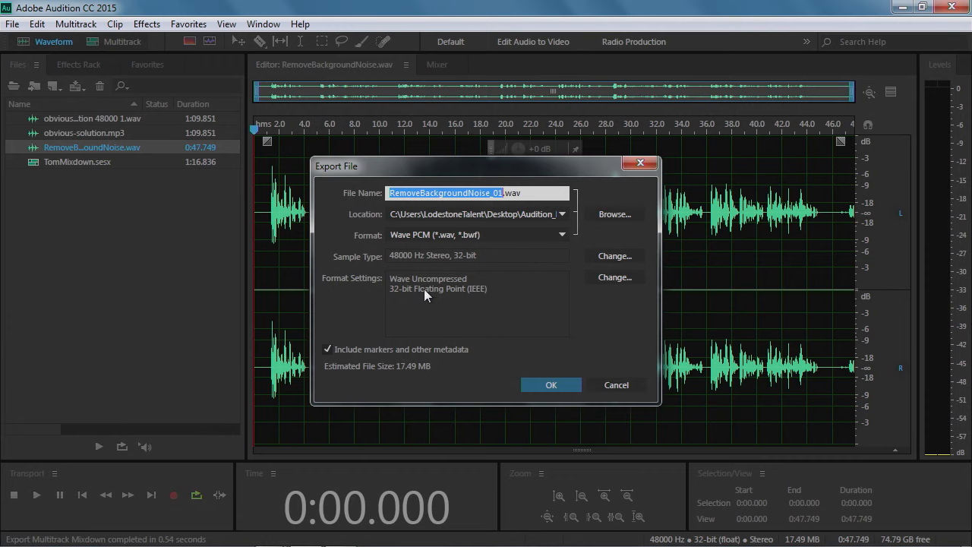
pyautogui.click(354, 346)
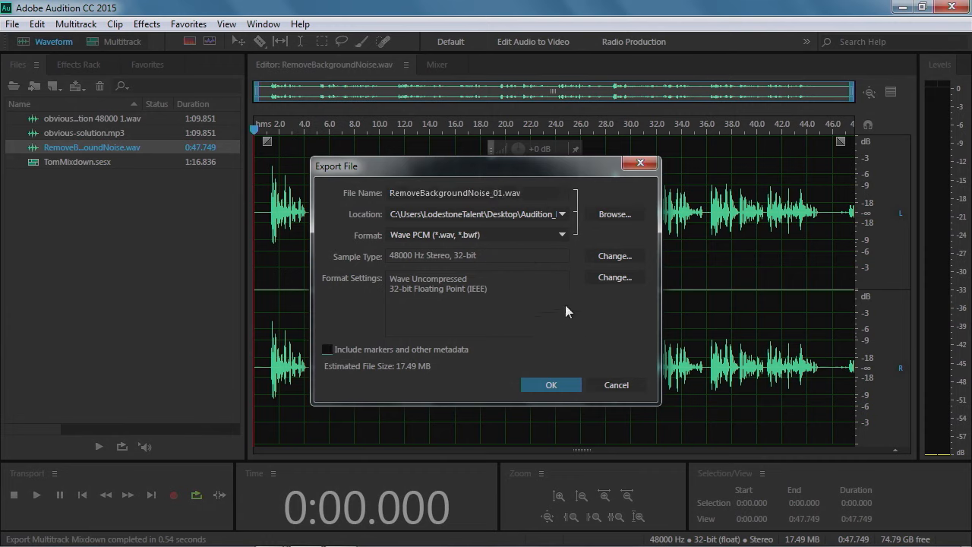
pyautogui.click(486, 234)
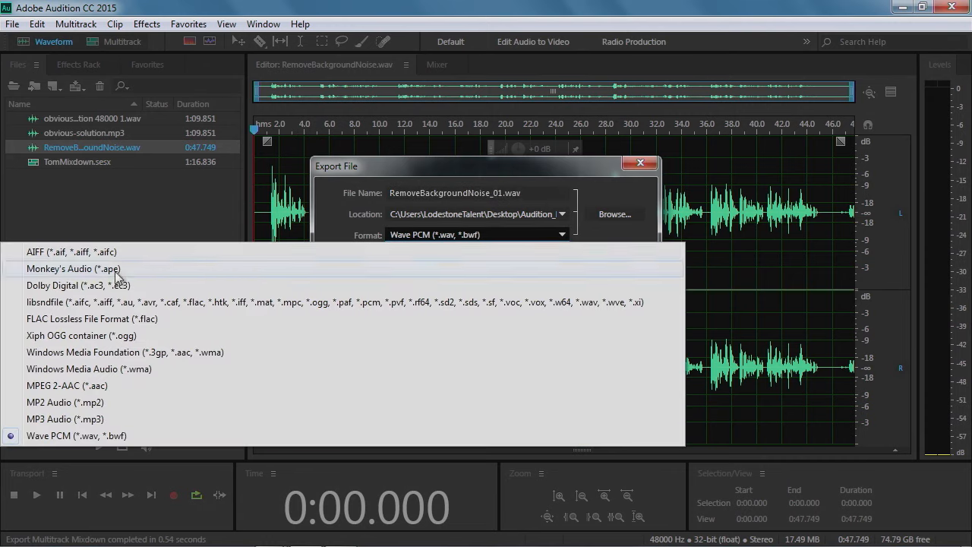
pyautogui.click(90, 420)
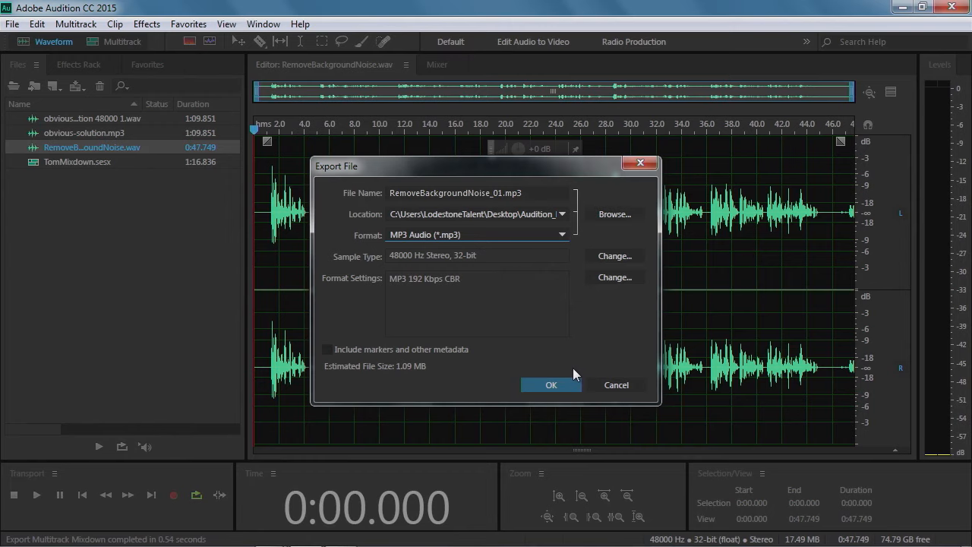
# Set the export location to the Desktop's Audition_Lessons folder and export the file, accepting the lossy format alert
pyautogui.click(611, 215)
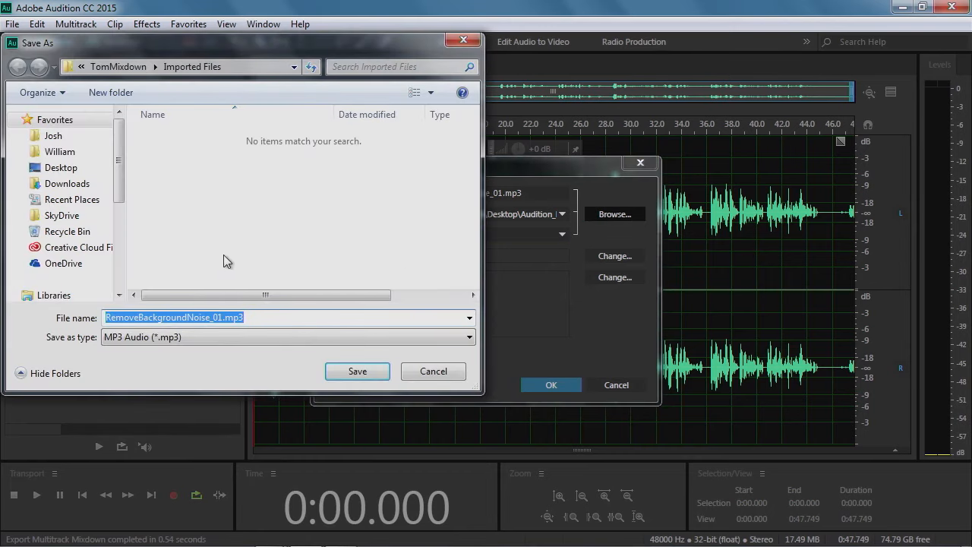
pyautogui.click(61, 167)
pyautogui.doubleClick(209, 292)
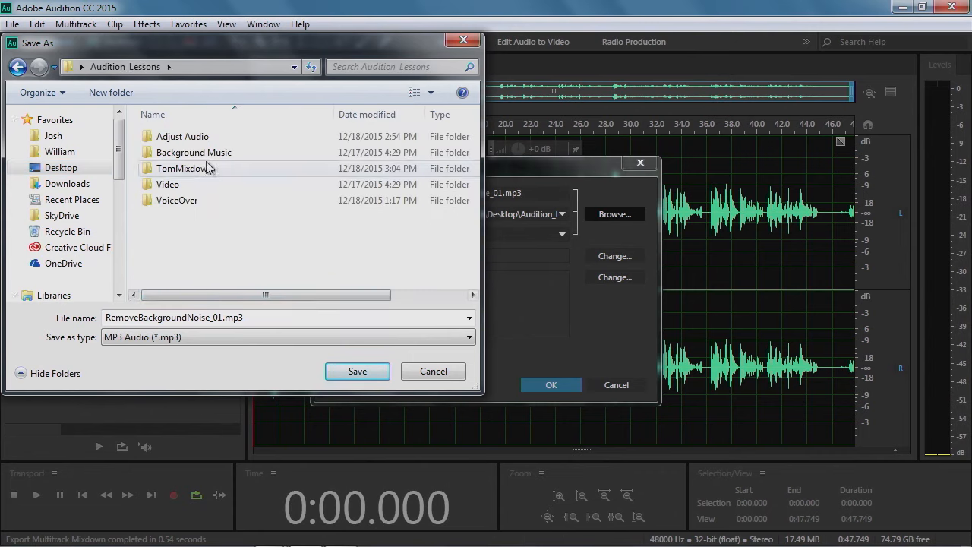
pyautogui.click(351, 374)
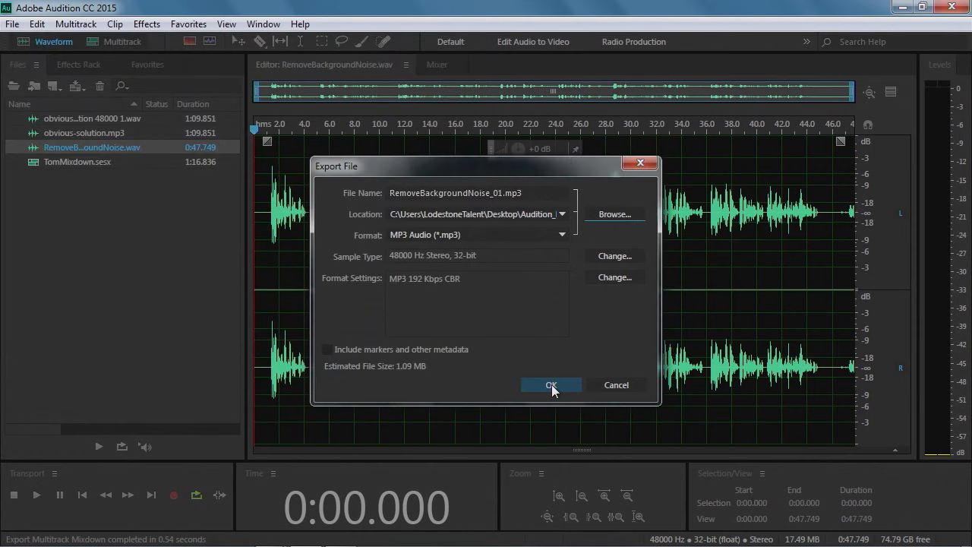
pyautogui.click(552, 385)
pyautogui.click(568, 325)
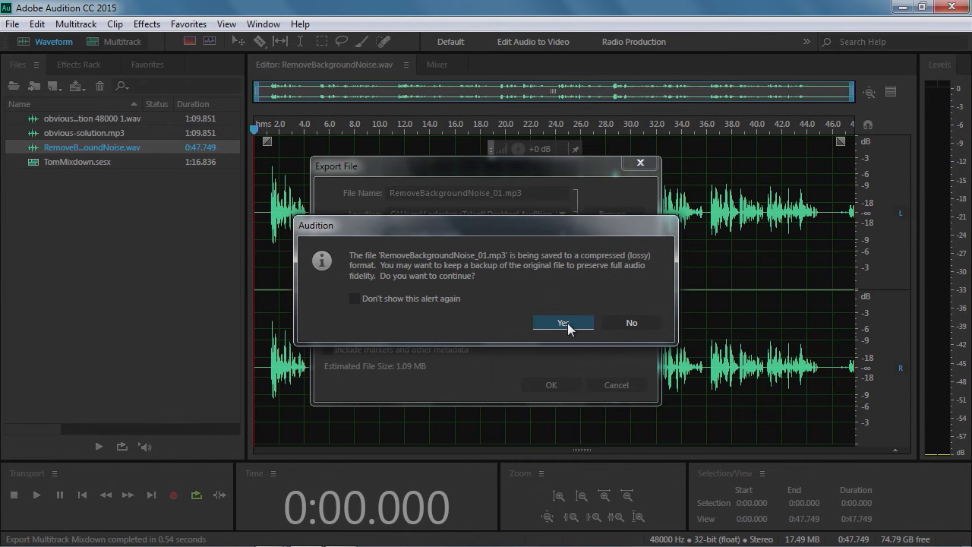
pyautogui.click(566, 324)
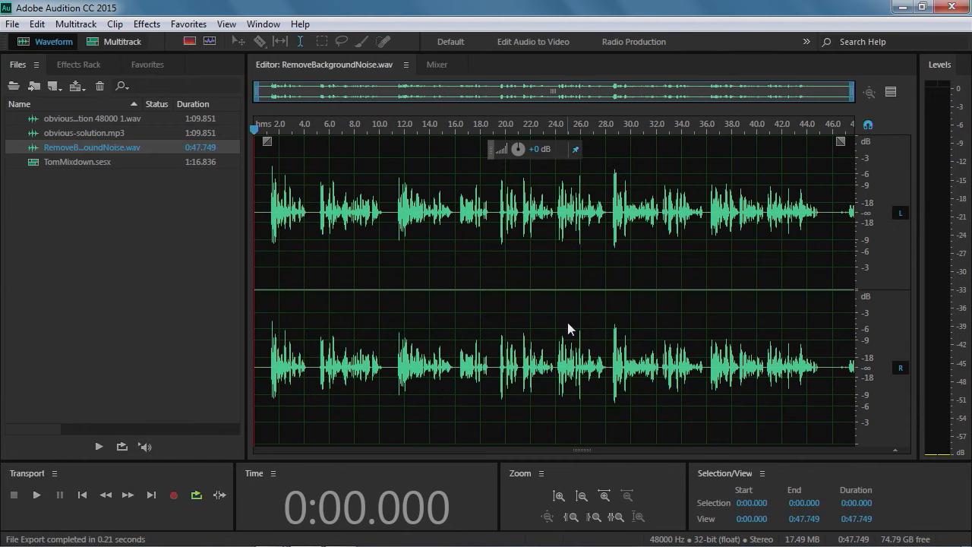